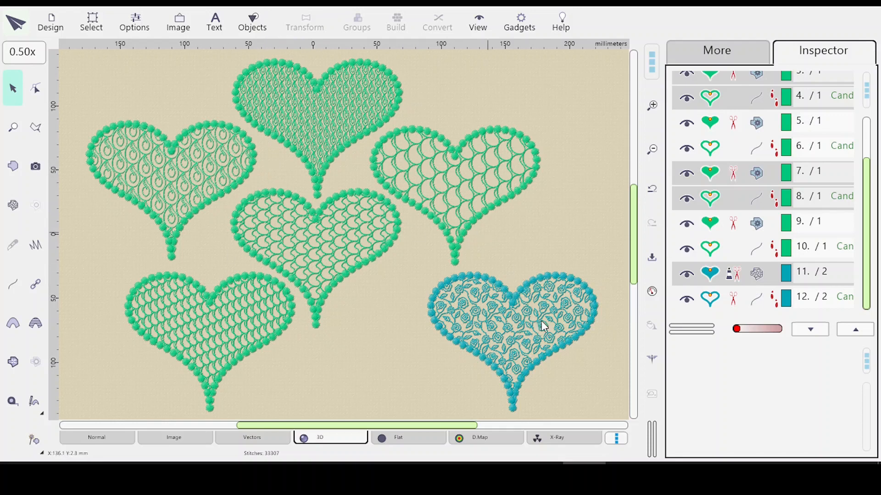
Choose the predefined Janome M1 Hoop, 240.0 x 200.0 mm, in the hoop settings
{"action": "left_click", "coordinate": [757, 276]}
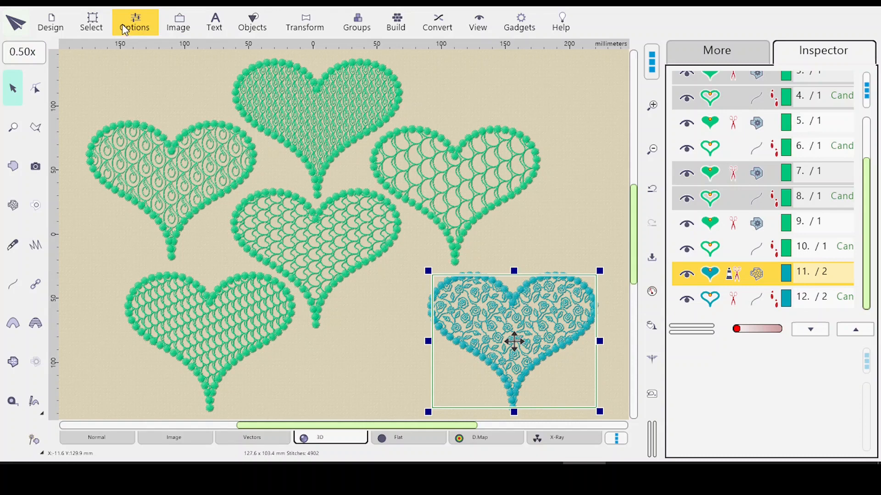
{"action": "left_click", "coordinate": [134, 23]}
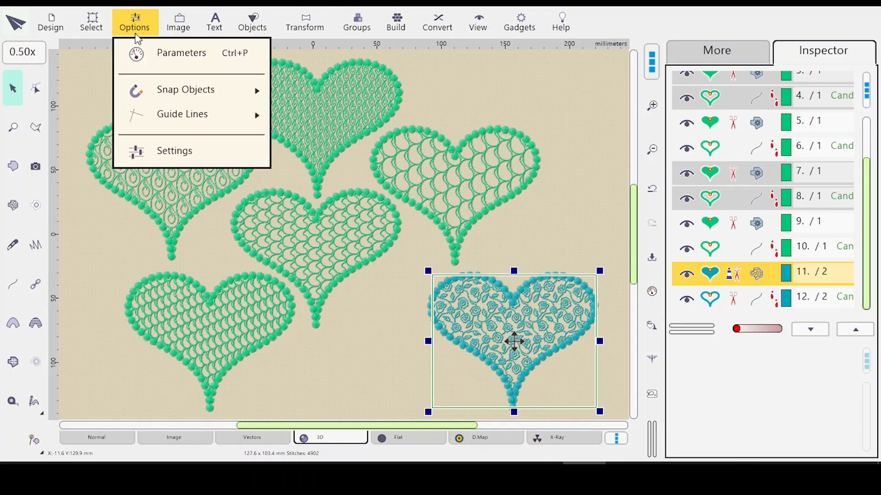
{"action": "left_click", "coordinate": [162, 150]}
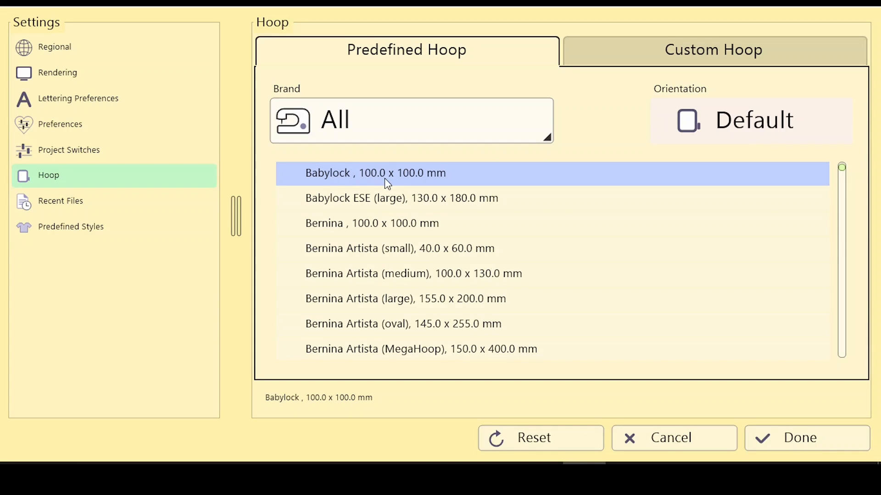
{"action": "left_click", "coordinate": [548, 140]}
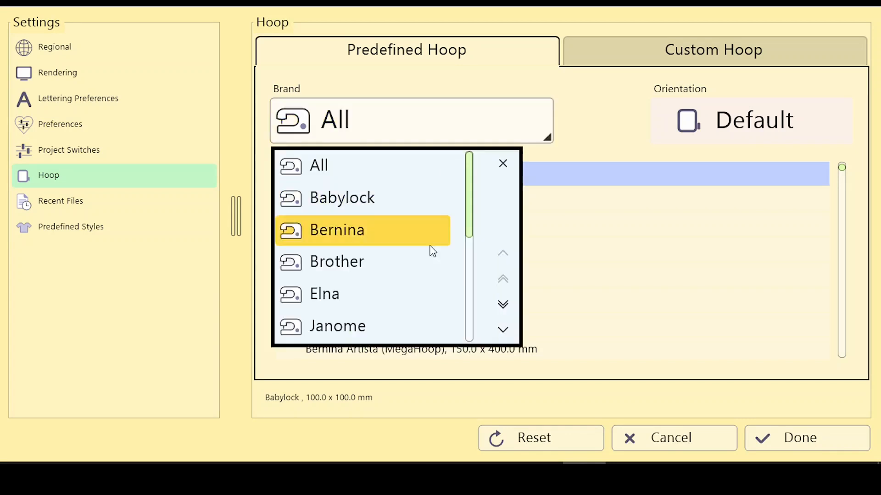
{"action": "left_click", "coordinate": [379, 328]}
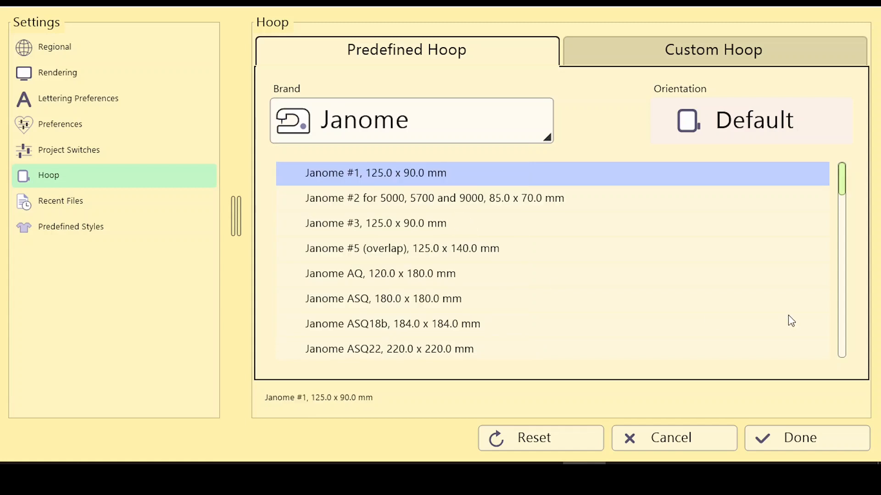
{"action": "left_click_drag", "start_coordinate": [844, 188], "coordinate": [844, 240]}
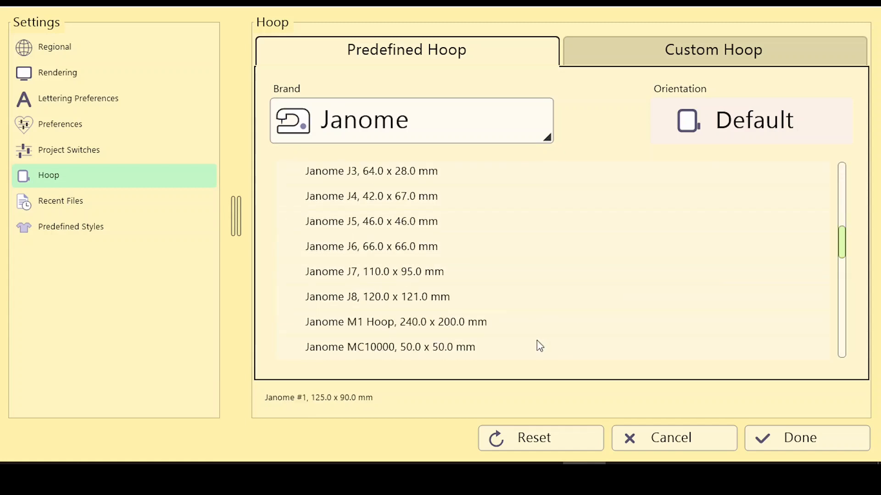
{"action": "left_click", "coordinate": [516, 331]}
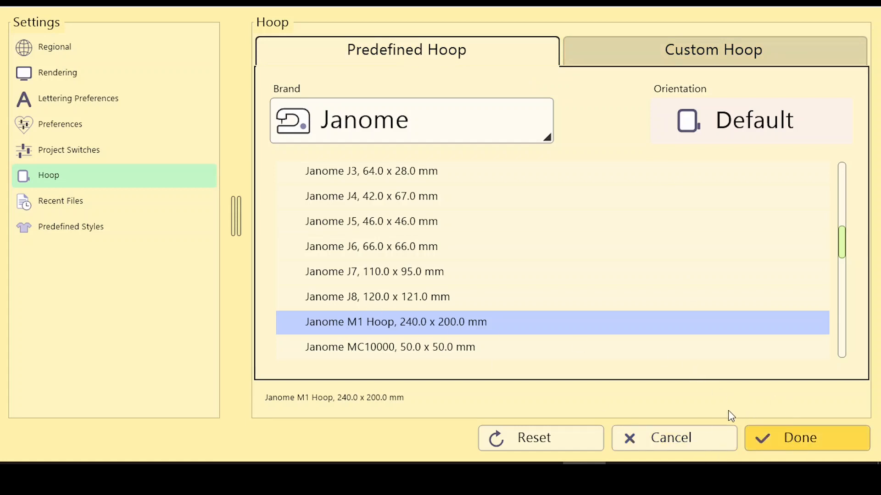
{"action": "key", "text": "Return"}
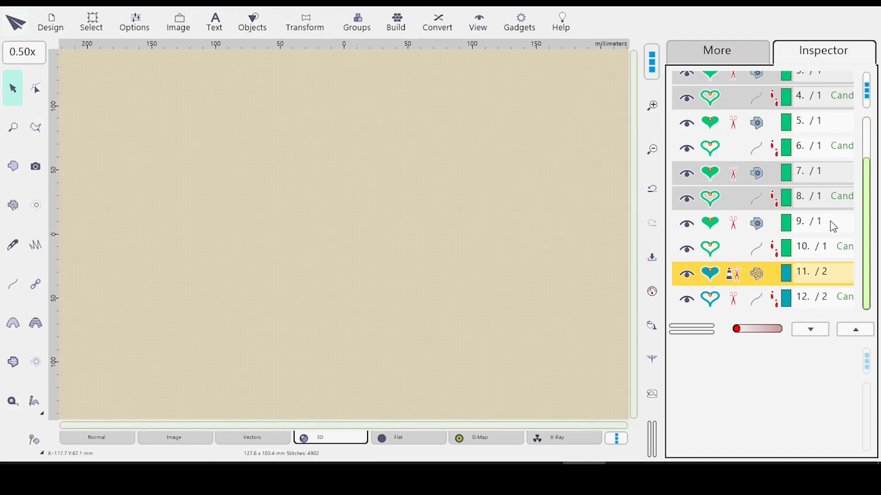
Try to centre all the heart objects in the hoop, and undo the move
{"action": "key", "text": "ctrl+a"}
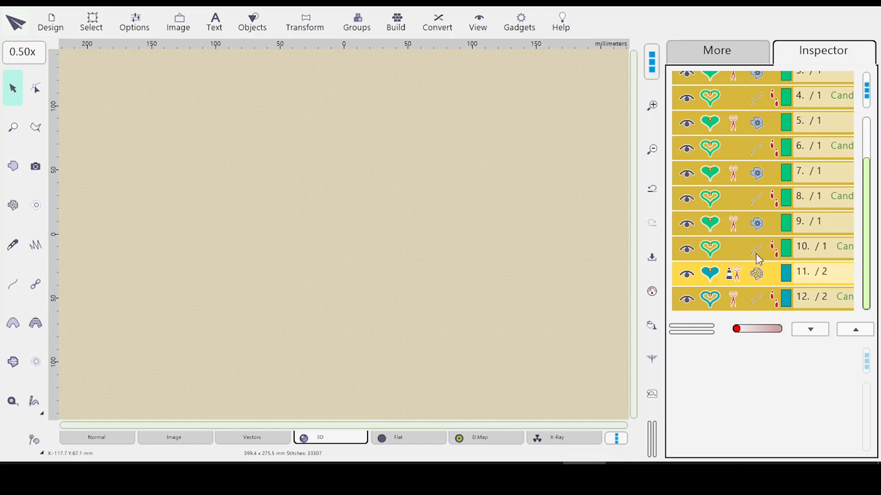
{"action": "left_click", "coordinate": [697, 202]}
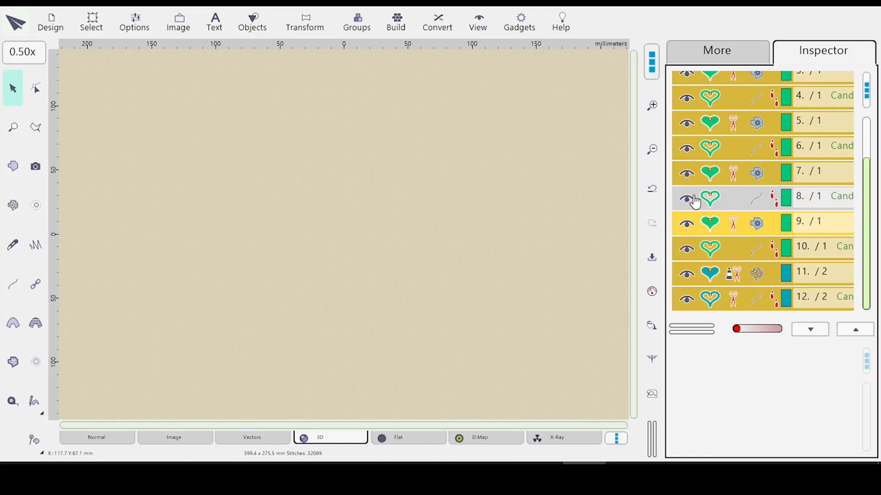
{"action": "left_click", "coordinate": [694, 201]}
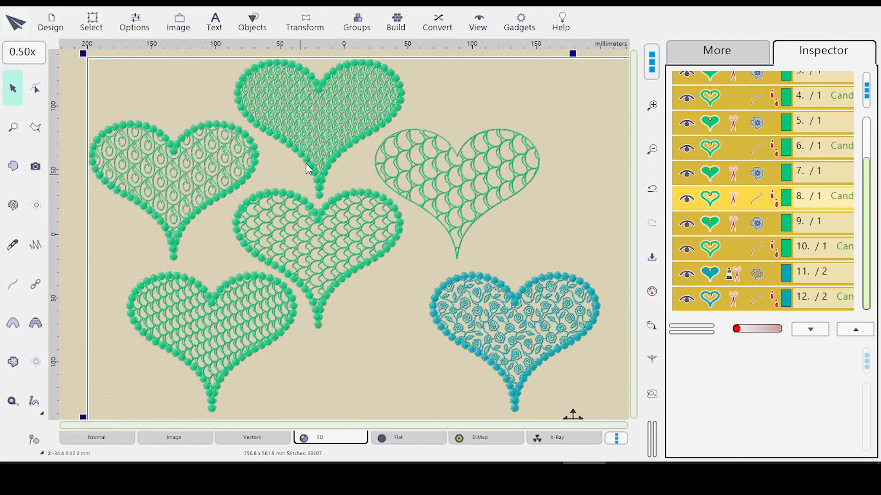
{"action": "left_click", "coordinate": [22, 54]}
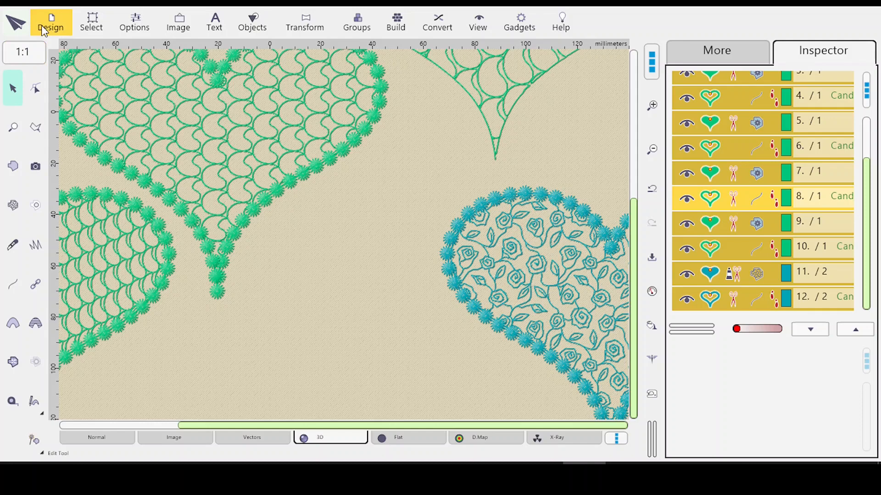
{"action": "key", "text": "0"}
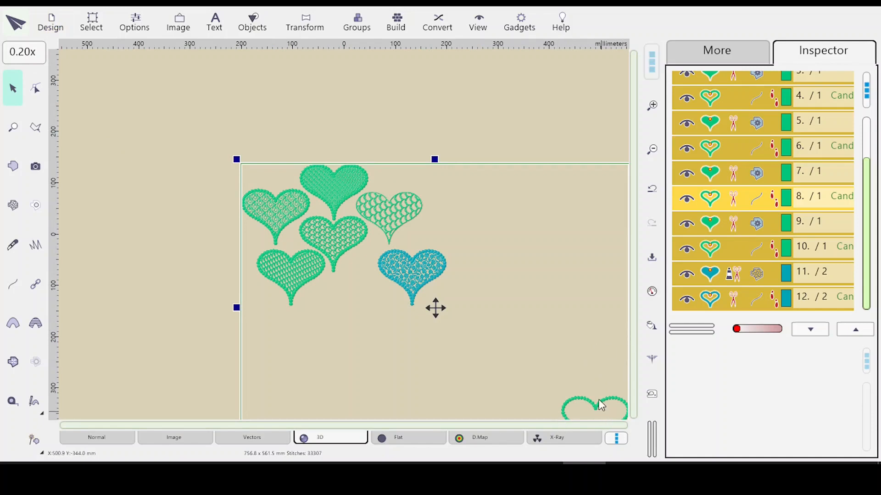
{"action": "scroll", "coordinate": [635, 272], "scroll_direction": "up", "scroll_amount": 1}
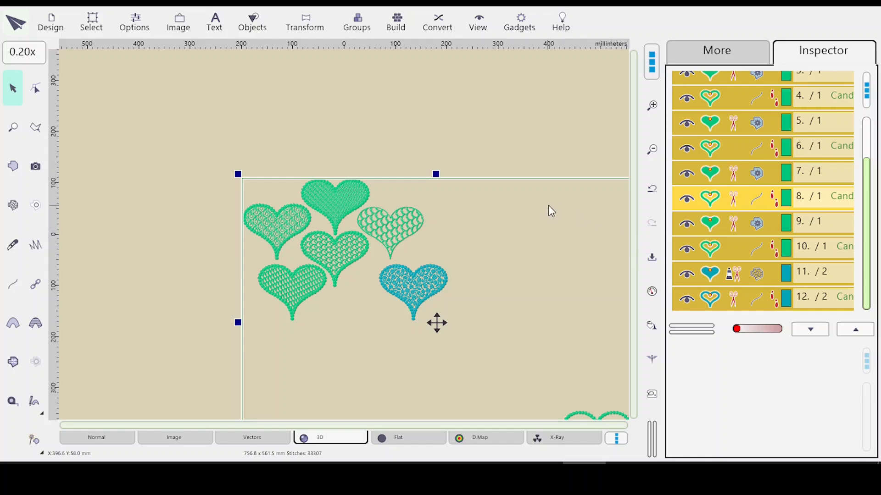
{"action": "left_click", "coordinate": [539, 176]}
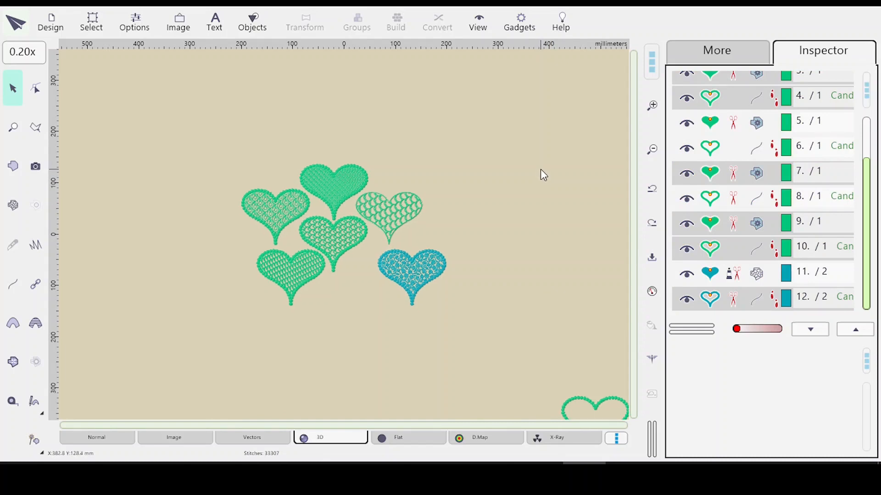
{"action": "key", "text": "ctrl+z"}
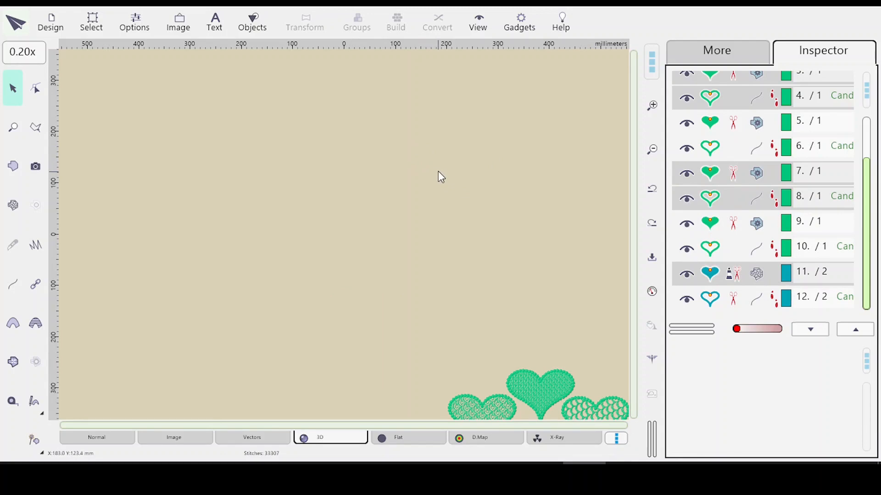
Select all the heart objects, centre them together in the hoop, and clear the selection
{"action": "key", "text": "ctrl+a"}
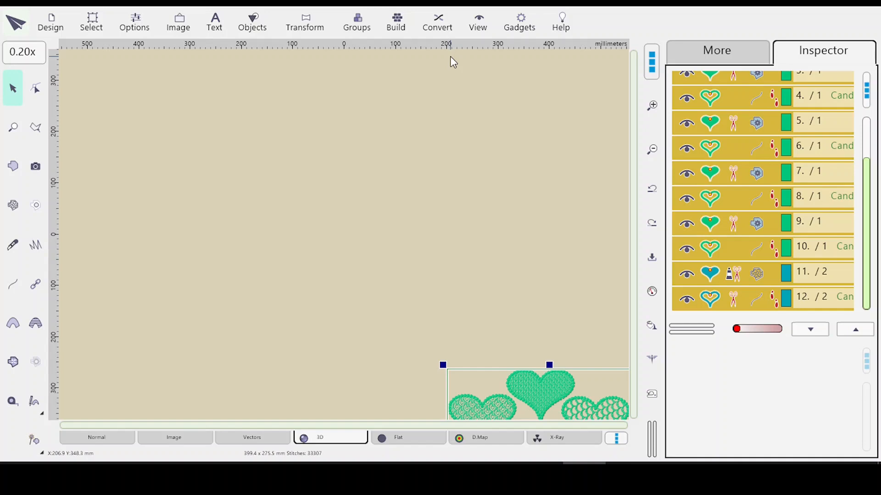
{"action": "key", "text": "Escape"}
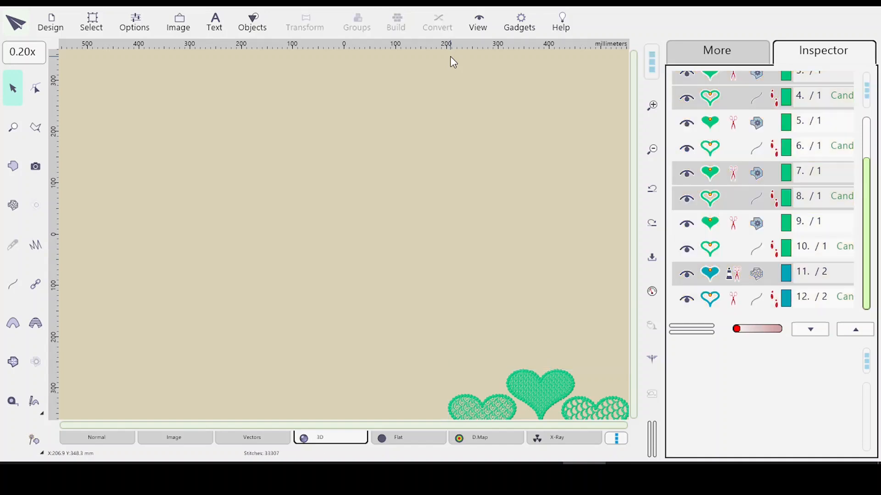
{"action": "key", "text": "ctrl+a"}
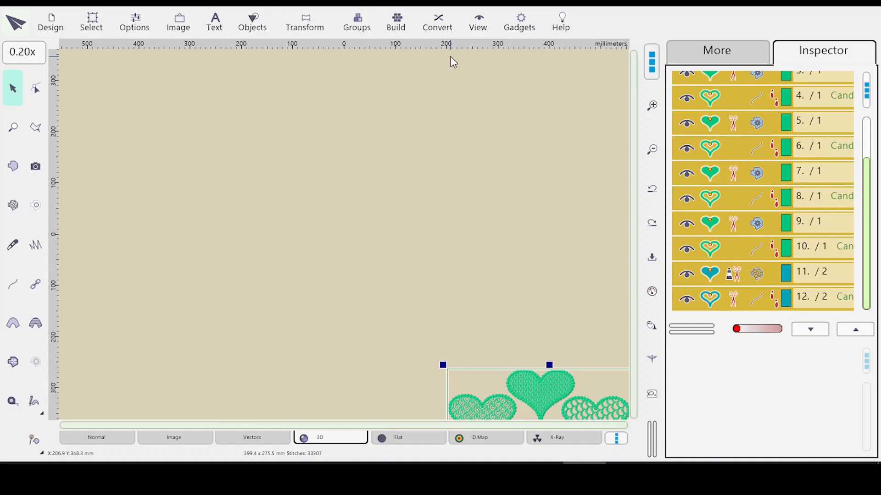
{"action": "key", "text": "ctrl+y"}
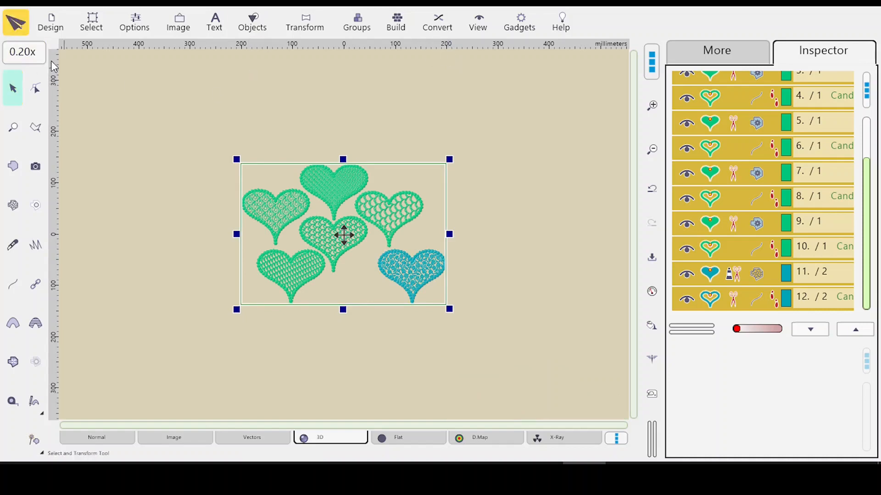
{"action": "left_click", "coordinate": [25, 51]}
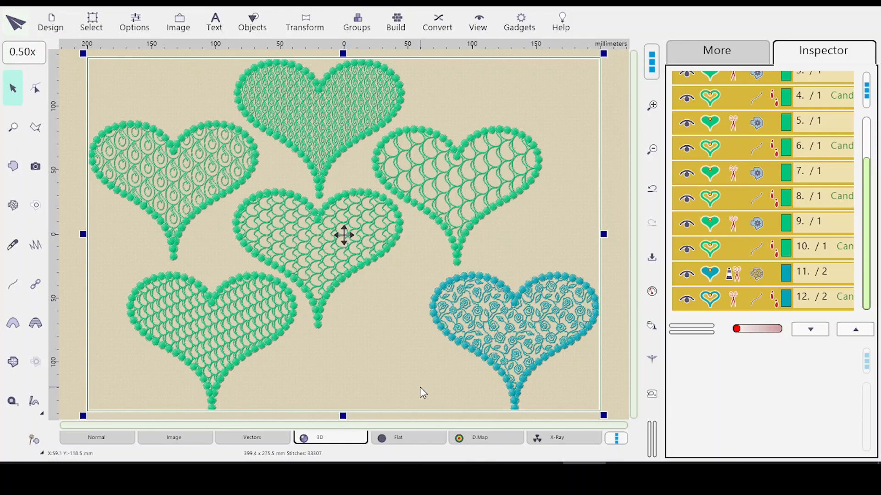
{"action": "left_click", "coordinate": [621, 339]}
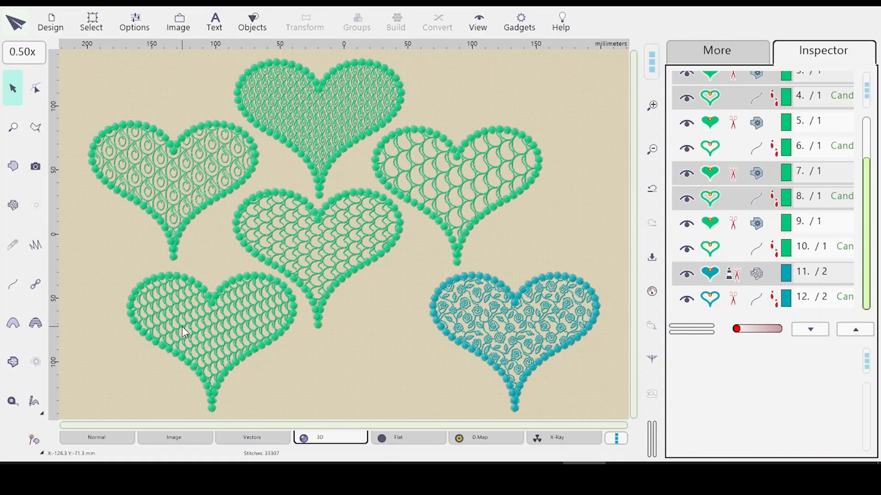
Define a custom hoop with a width of 500.0 mm and a height of 500.0 mm in the hoop settings
{"action": "left_click", "coordinate": [137, 31]}
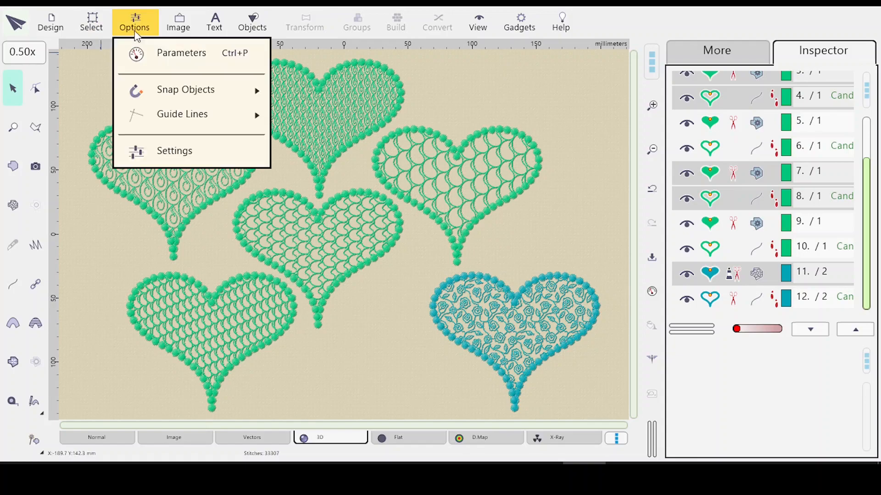
{"action": "left_click", "coordinate": [167, 152]}
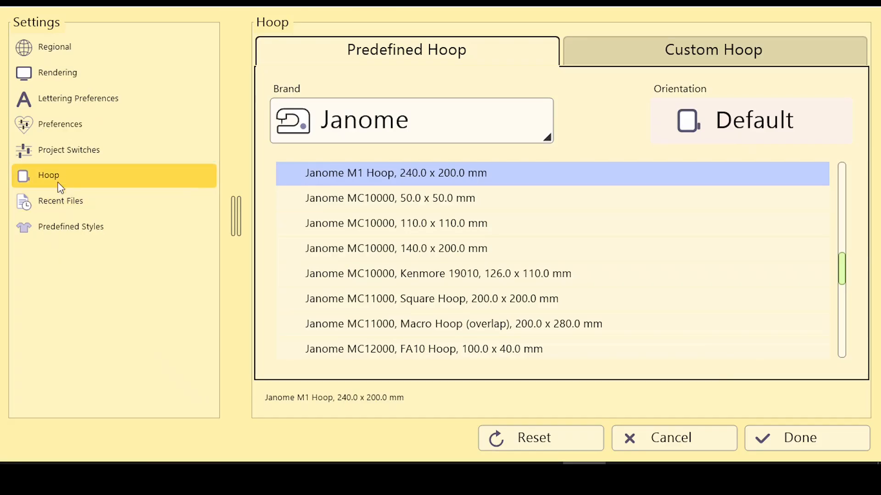
{"action": "left_click", "coordinate": [693, 49]}
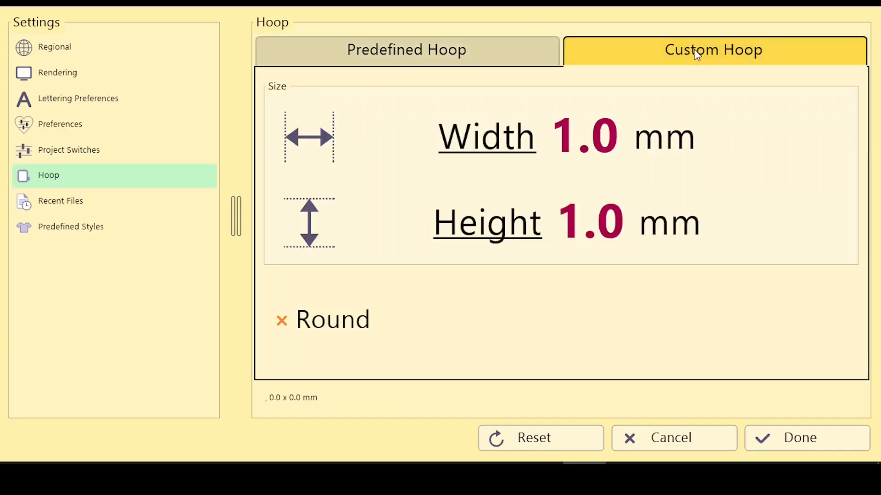
{"action": "left_click", "coordinate": [485, 143]}
{"action": "left_click", "coordinate": [597, 210]}
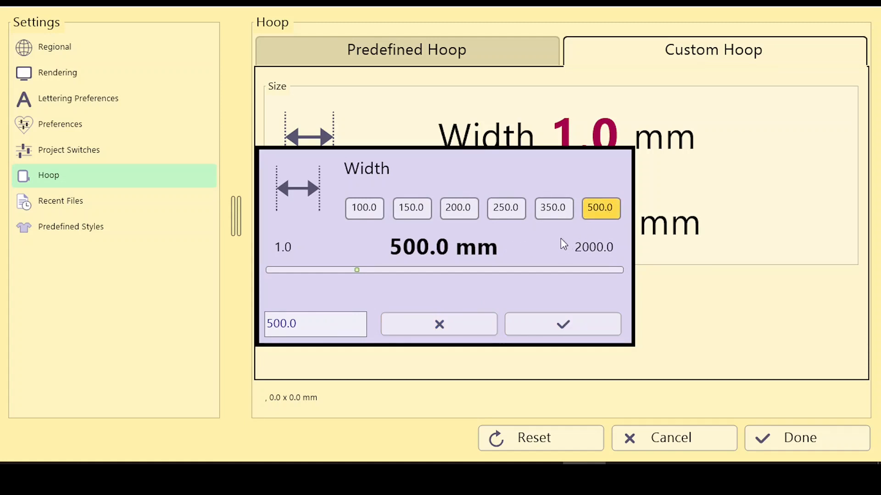
{"action": "key", "text": "Return"}
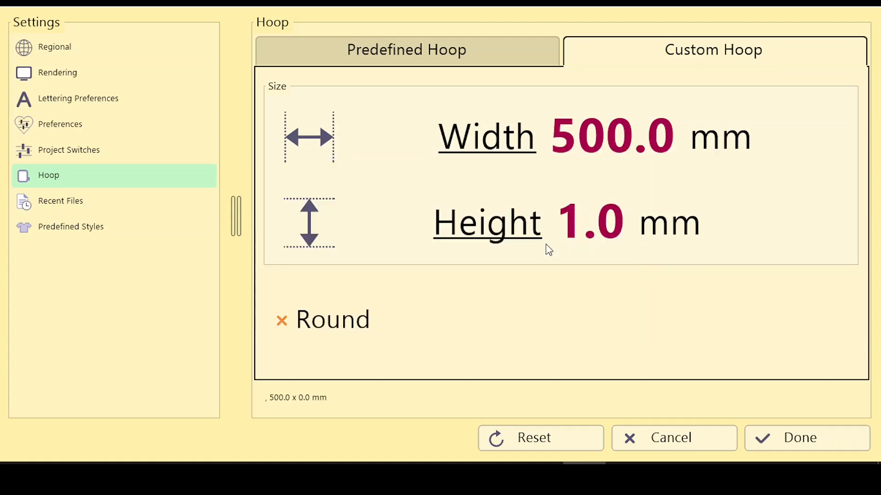
{"action": "left_click", "coordinate": [493, 230]}
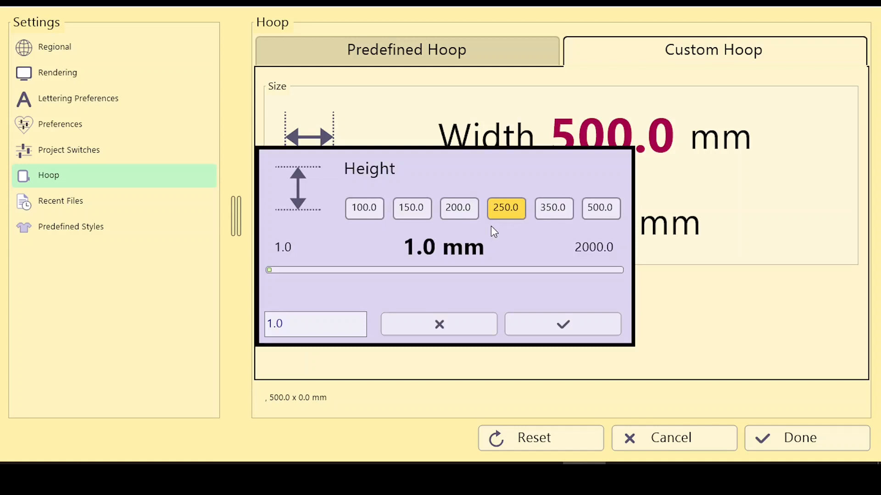
{"action": "left_click", "coordinate": [606, 211]}
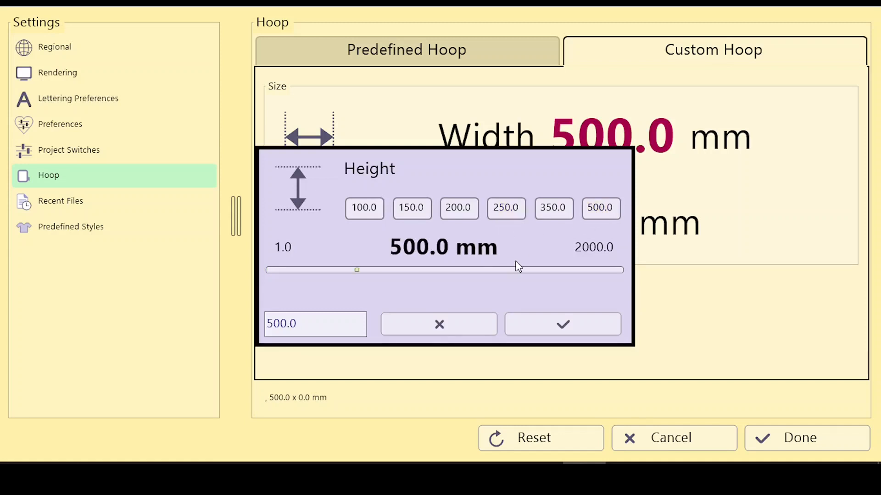
{"action": "left_click", "coordinate": [791, 432]}
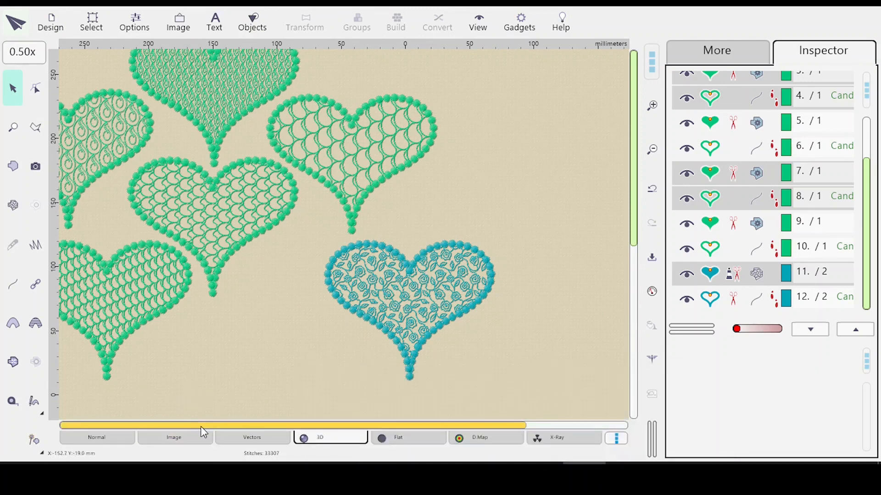
Place a vertical guide line at about 100 mm on the horizontal ruler, beside the blue rose-filled heart
{"action": "left_click_drag", "start_coordinate": [203, 425], "coordinate": [317, 423]}
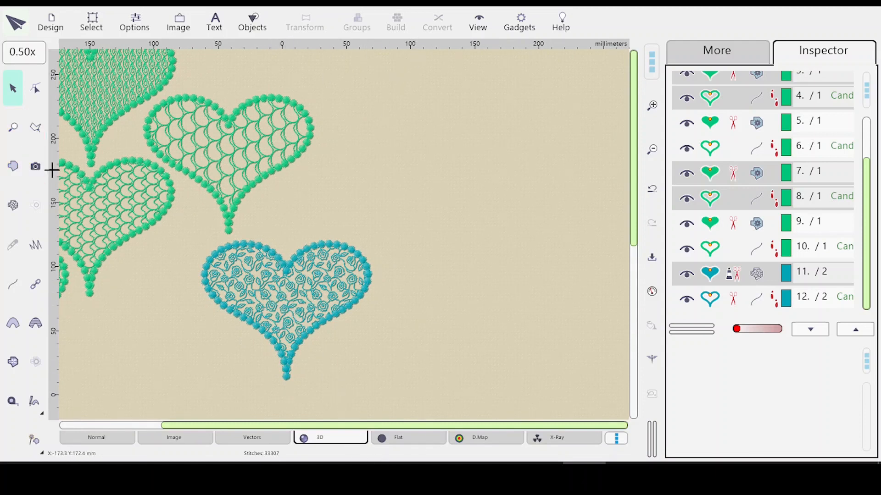
{"action": "left_click_drag", "start_coordinate": [400, 315], "coordinate": [410, 359]}
Group the blue heart's rose fill (object 11) and its candlewick outline (object 12) with Group 1
{"action": "left_click", "coordinate": [736, 278]}
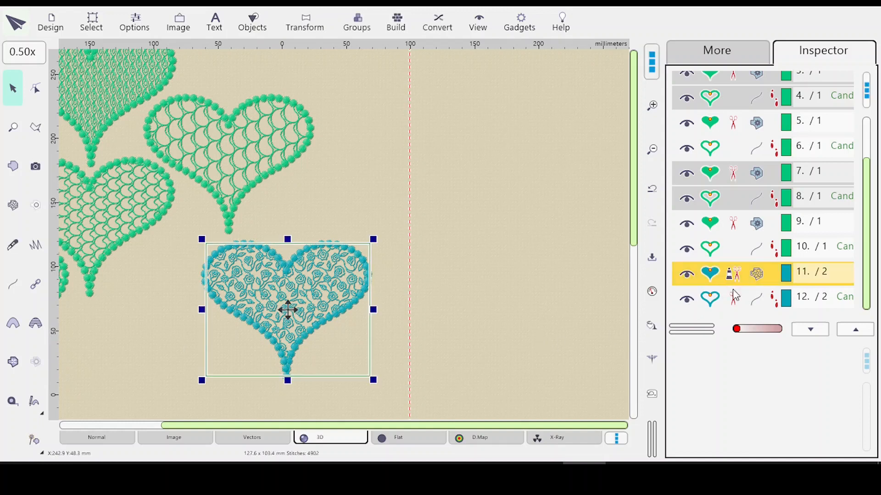
{"action": "left_click", "coordinate": [746, 303], "text": "shift"}
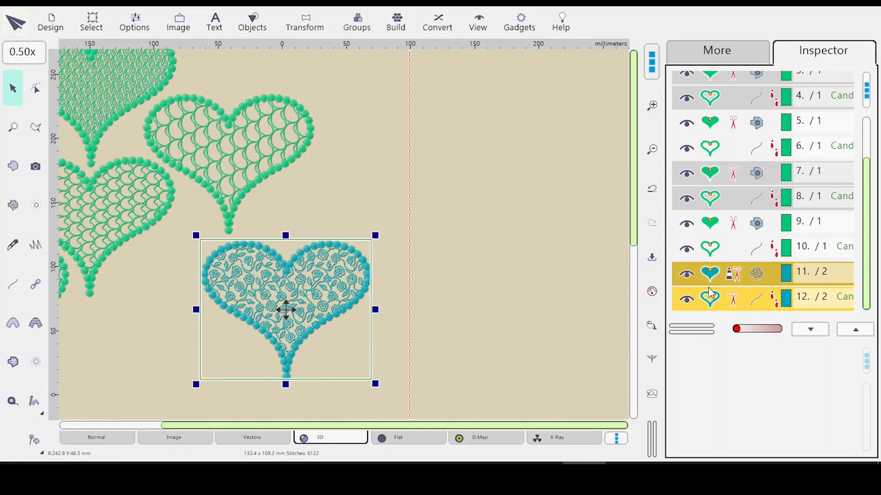
{"action": "right_click", "coordinate": [742, 286]}
{"action": "mouse_move", "coordinate": [727, 296]}
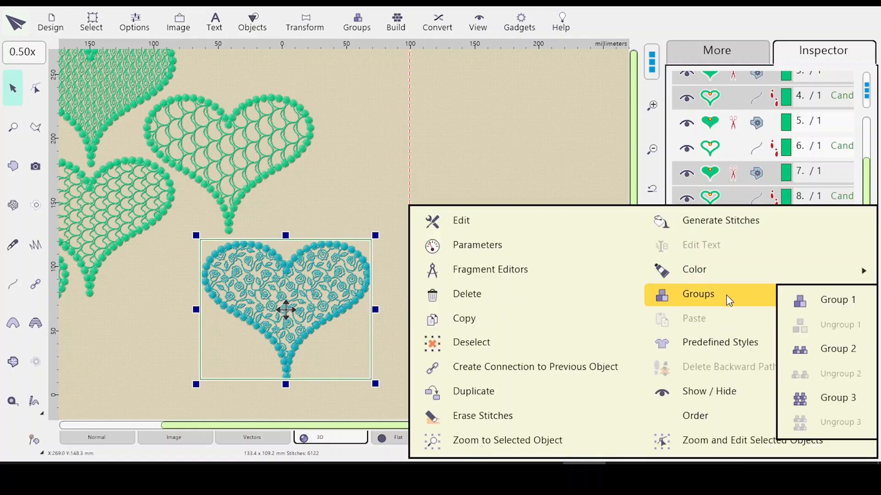
{"action": "left_click", "coordinate": [837, 303]}
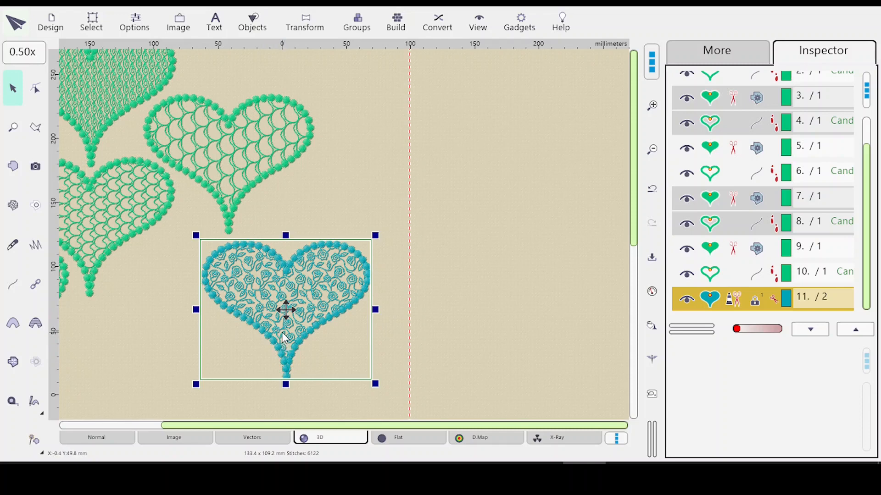
Try to move the vertical guide line from about 100 mm closer to the blue rose-filled heart
{"action": "key", "text": "0"}
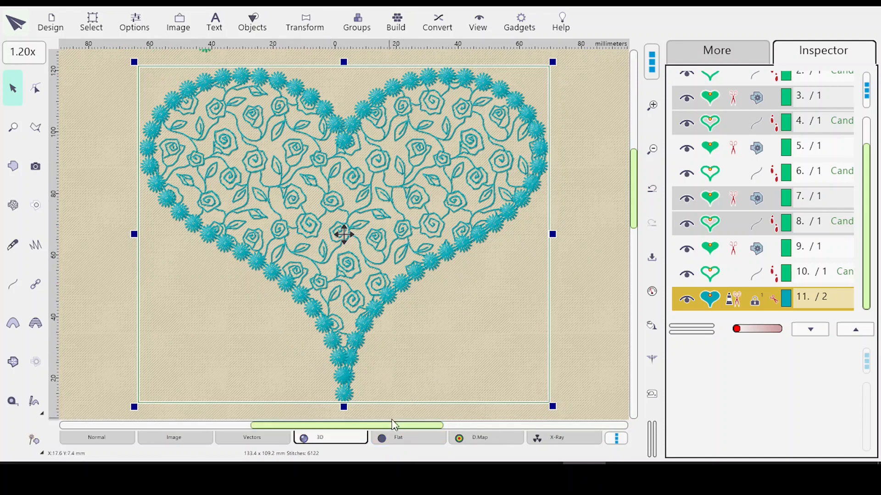
{"action": "left_click_drag", "start_coordinate": [398, 427], "coordinate": [478, 422]}
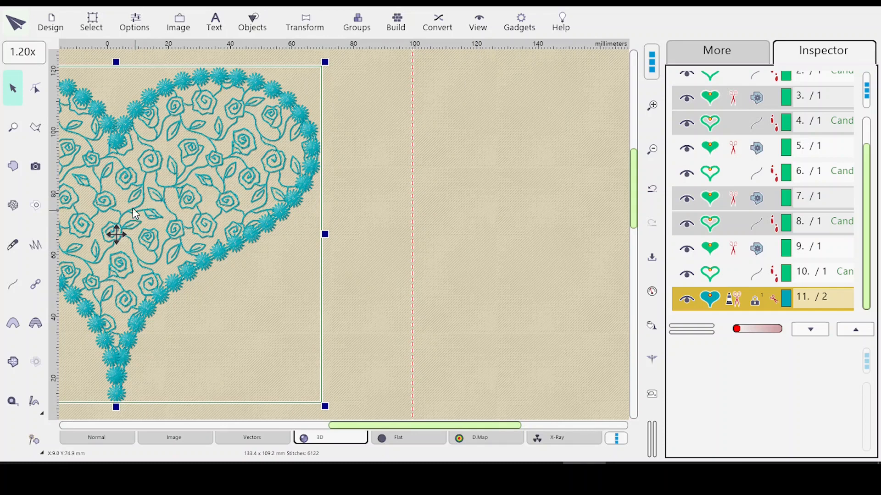
{"action": "scroll", "coordinate": [128, 220], "scroll_direction": "down", "scroll_amount": 1}
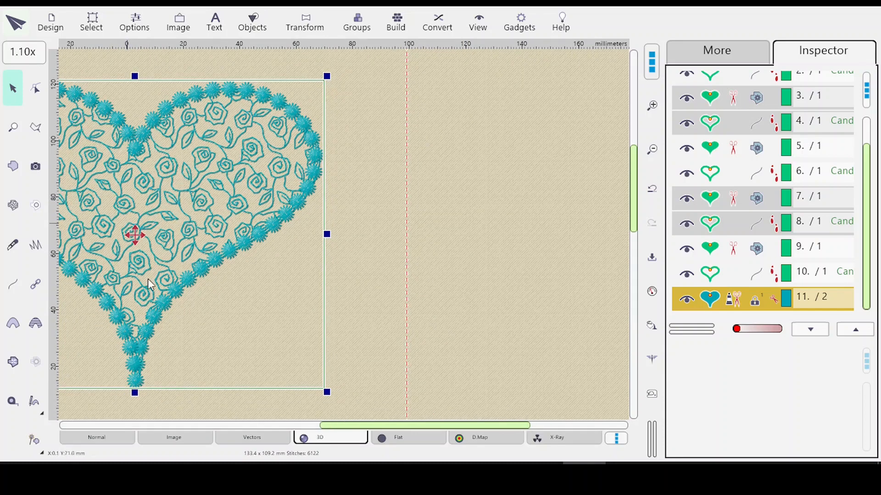
{"action": "scroll", "coordinate": [147, 271], "scroll_direction": "down", "scroll_amount": 1}
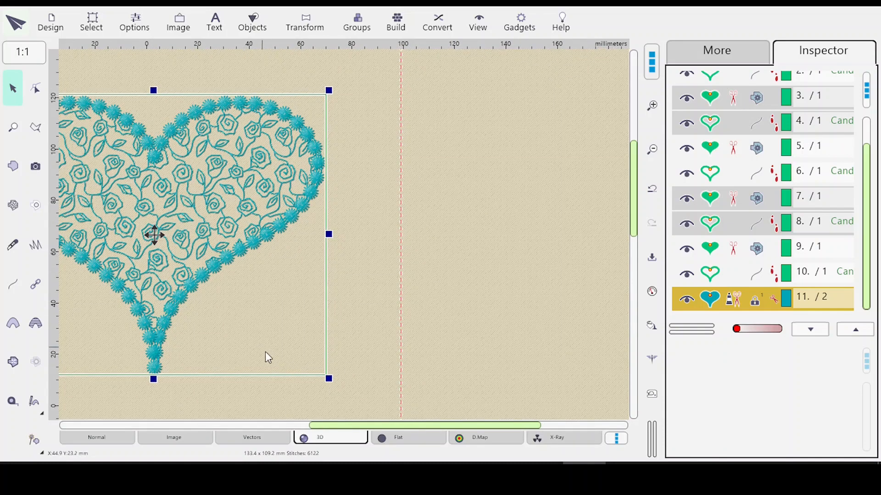
{"action": "left_click_drag", "start_coordinate": [334, 427], "coordinate": [301, 417]}
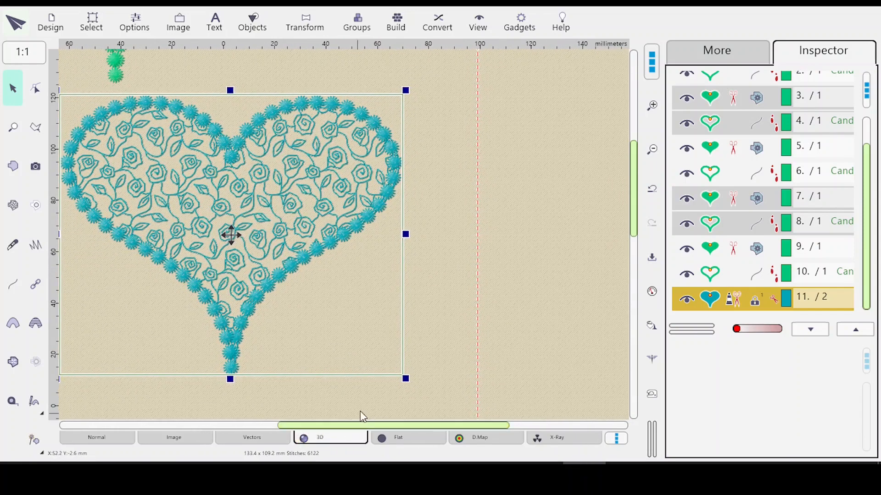
{"action": "left_click_drag", "start_coordinate": [478, 328], "coordinate": [429, 330]}
{"action": "left_click_drag", "start_coordinate": [477, 346], "coordinate": [428, 333]}
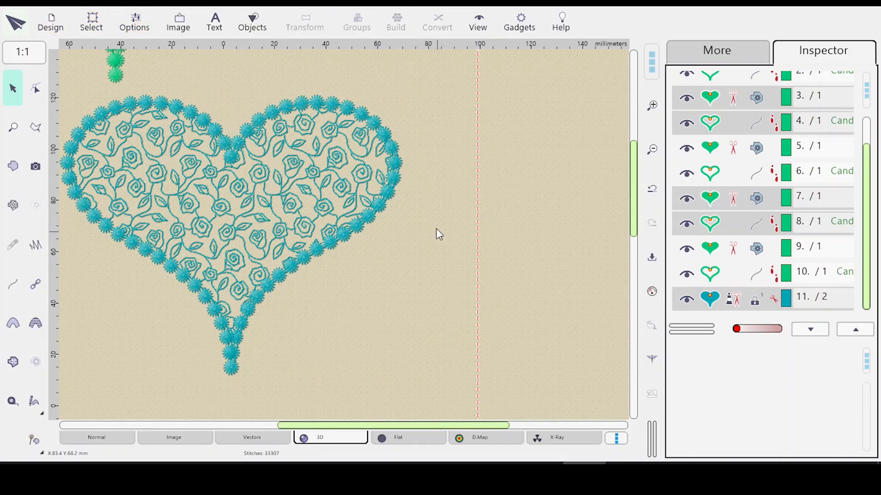
Unlock the guide lines and move the vertical guide line to about 73 mm, just beside the blue heart
{"action": "left_click", "coordinate": [134, 23]}
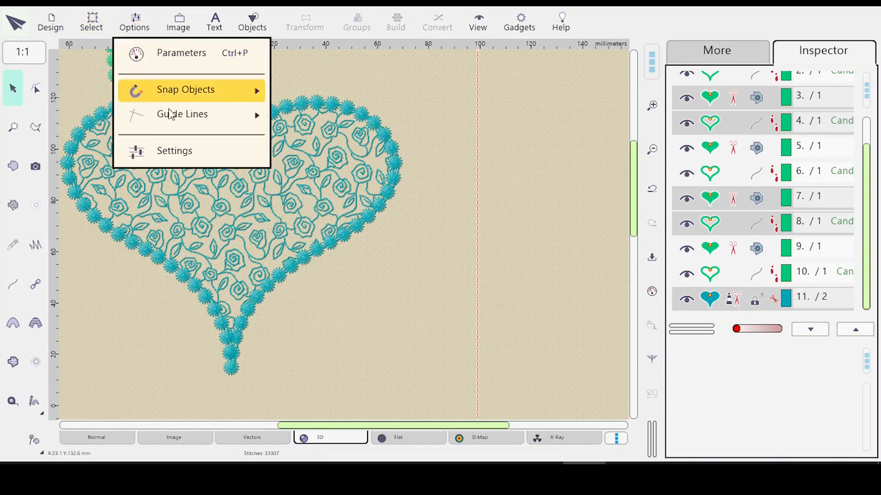
{"action": "mouse_move", "coordinate": [166, 123]}
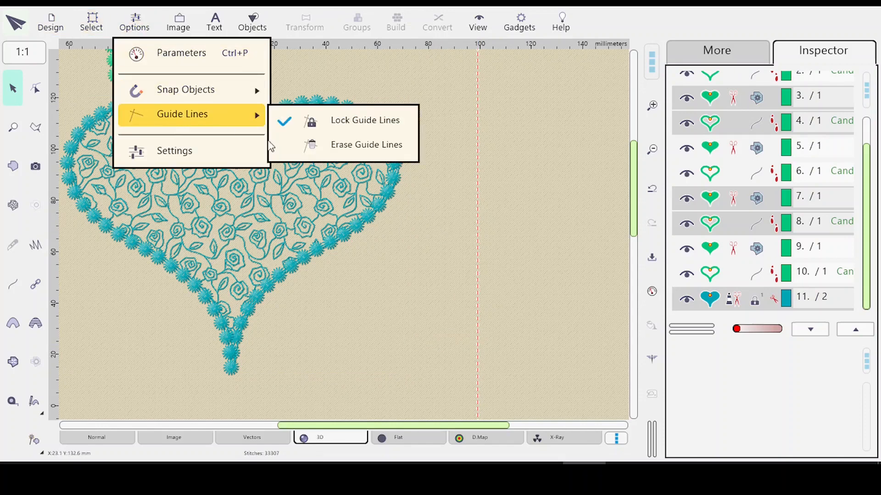
{"action": "left_click", "coordinate": [288, 120]}
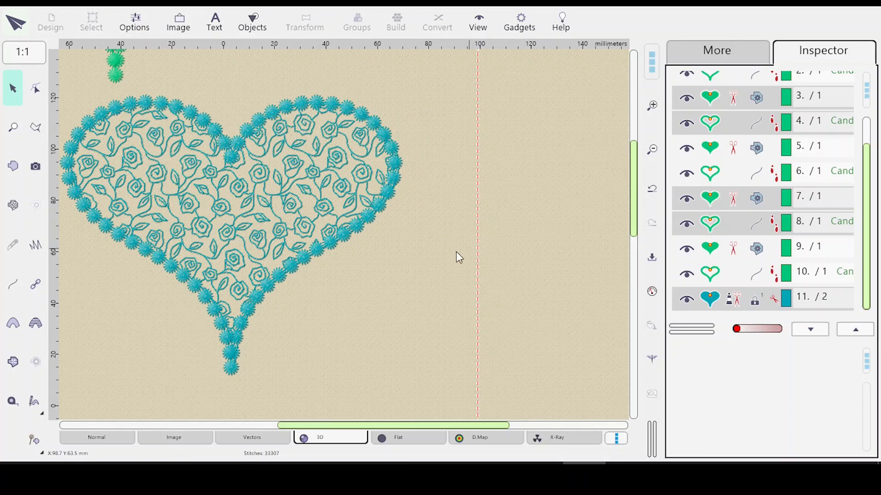
{"action": "left_click_drag", "start_coordinate": [477, 254], "coordinate": [410, 254]}
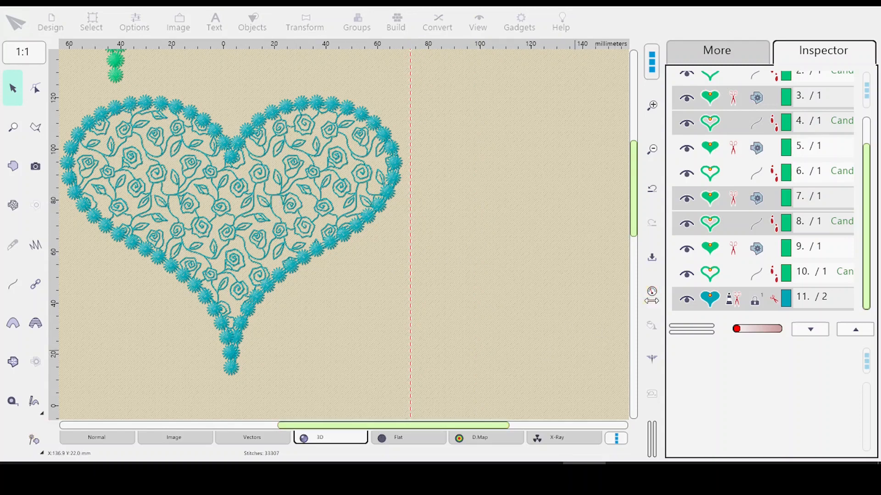
Select the grouped blue heart and review its Mesh tile parameters, leaving the settings as they are
{"action": "left_click", "coordinate": [737, 304]}
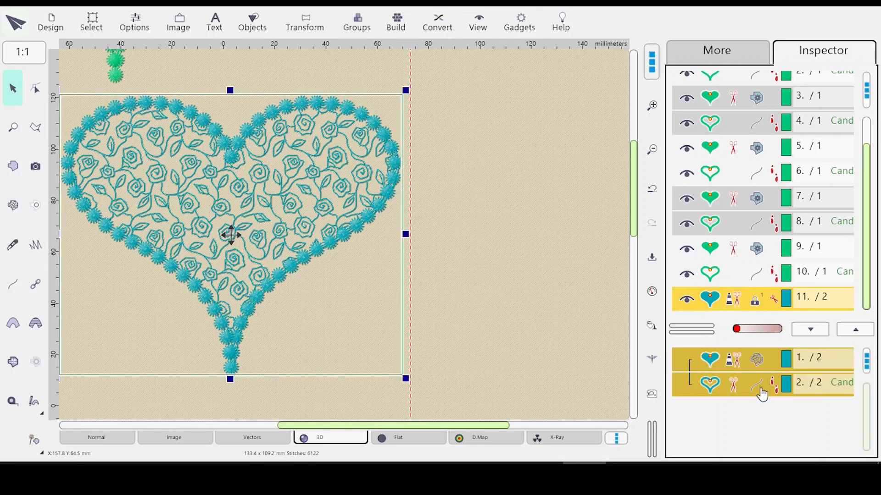
{"action": "left_click", "coordinate": [660, 298]}
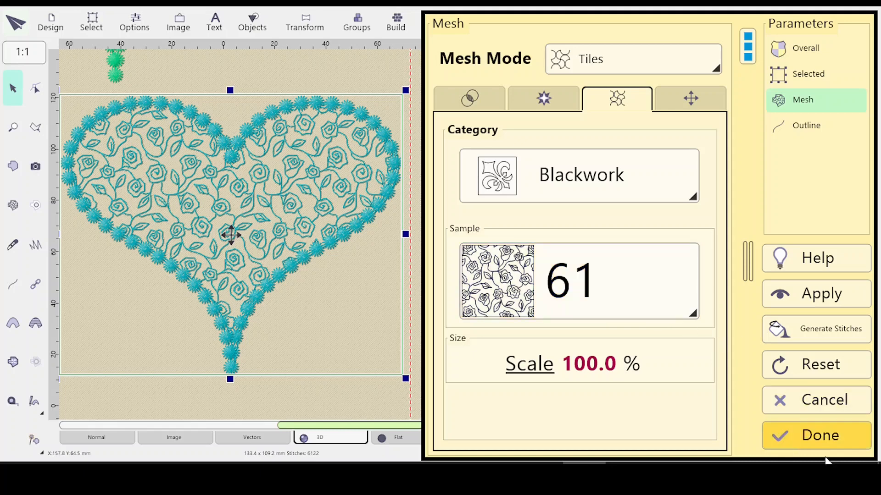
{"action": "left_click", "coordinate": [812, 435]}
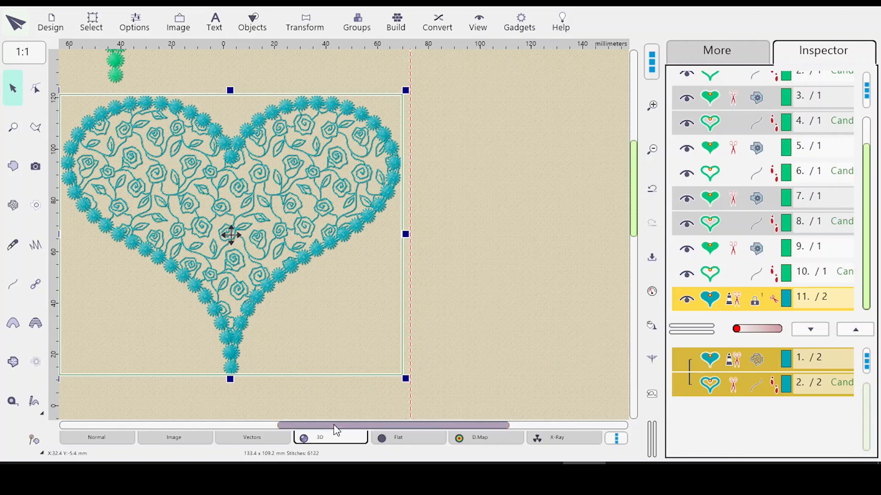
Set the tile scale of the blue heart's Mesh fill to 75.0 %
{"action": "left_click_drag", "start_coordinate": [334, 424], "coordinate": [238, 408]}
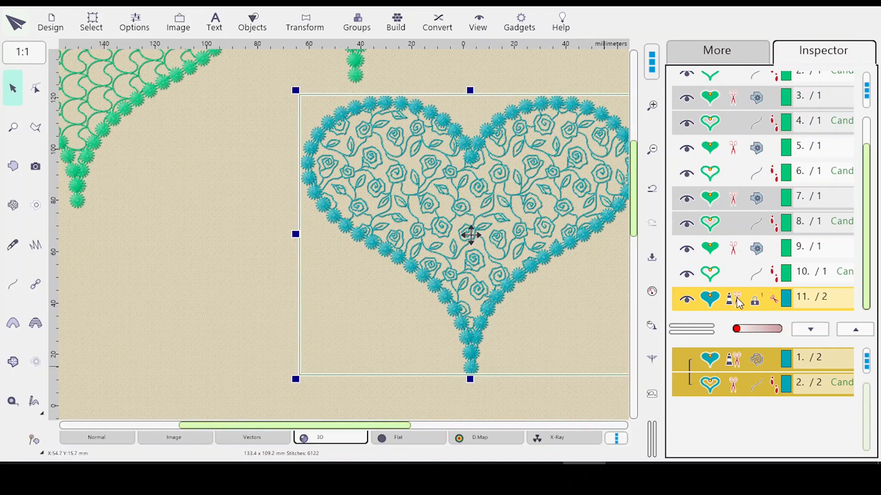
{"action": "left_click", "coordinate": [651, 292]}
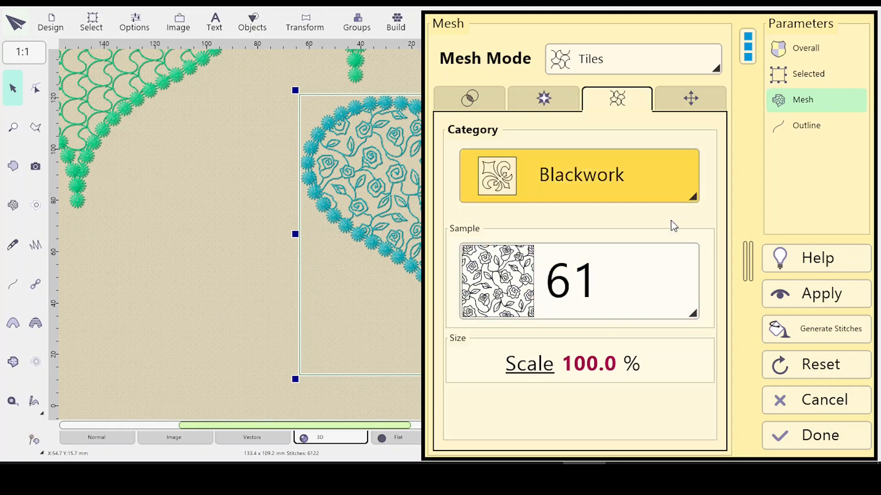
{"action": "left_click", "coordinate": [538, 372]}
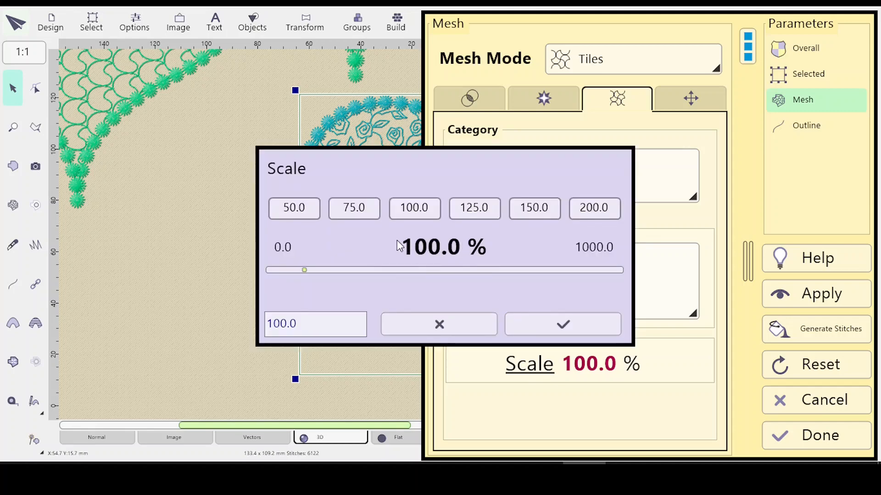
{"action": "left_click", "coordinate": [358, 215]}
{"action": "left_click", "coordinate": [560, 327]}
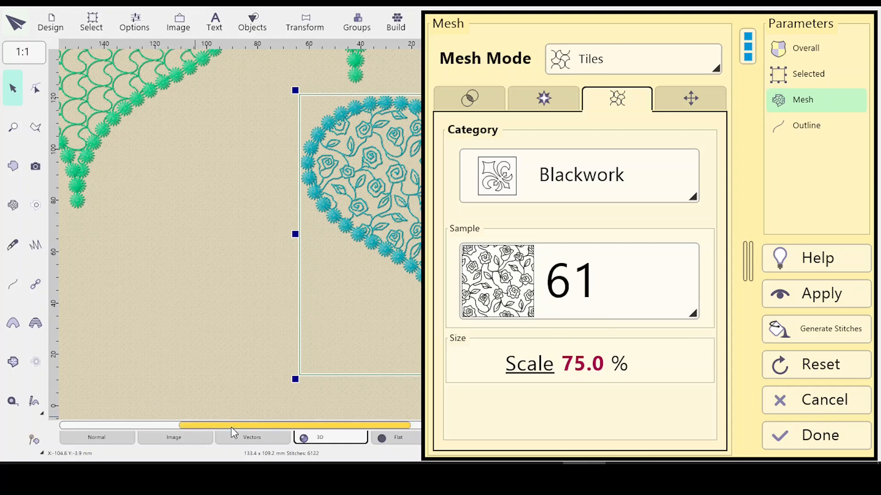
{"action": "left_click_drag", "start_coordinate": [224, 426], "coordinate": [199, 423]}
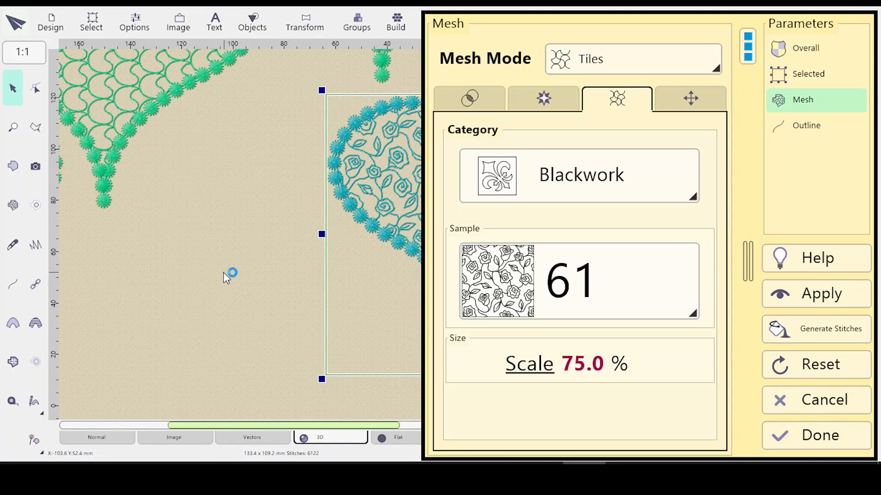
{"action": "left_click_drag", "start_coordinate": [223, 278], "coordinate": [1, 278]}
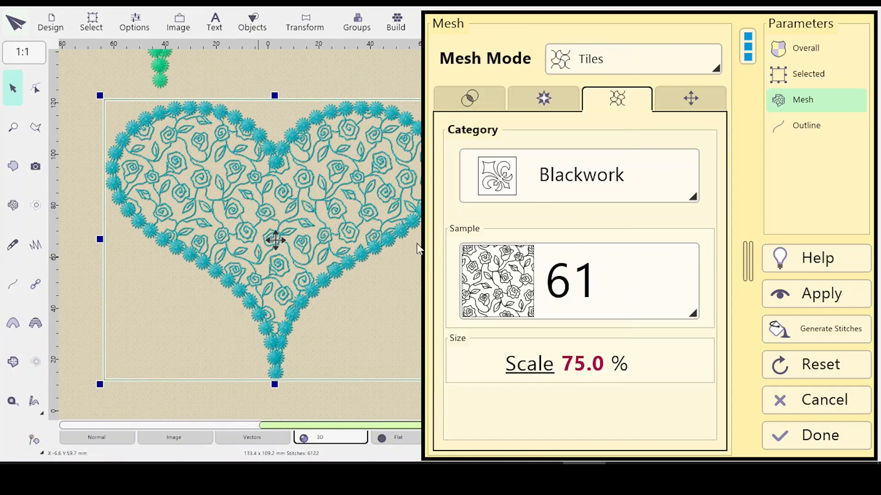
{"action": "left_click_drag", "start_coordinate": [382, 307], "coordinate": [344, 313]}
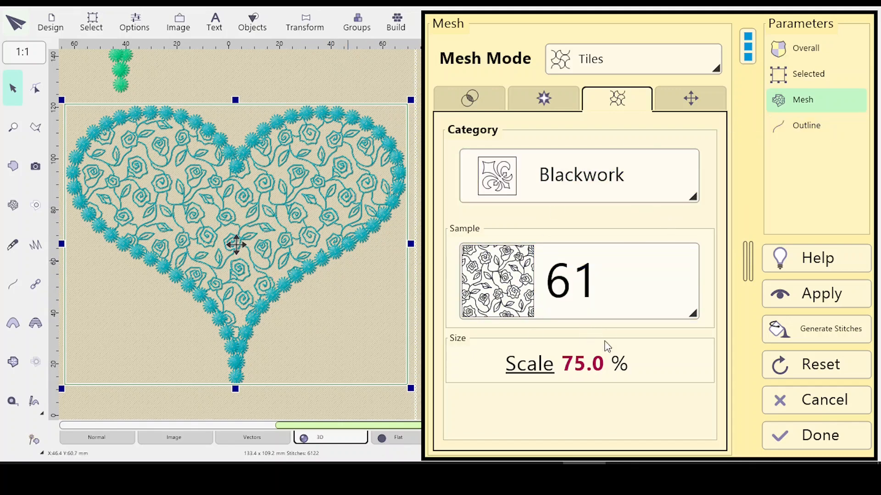
Set the tile scale of the blue heart's Mesh fill back to 100.0 % and accept the parameters
{"action": "left_click", "coordinate": [527, 367]}
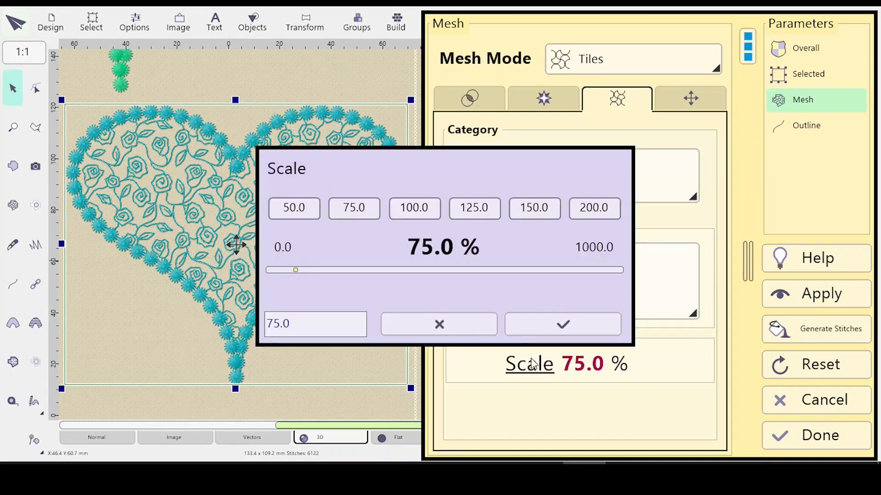
{"action": "left_click", "coordinate": [415, 207]}
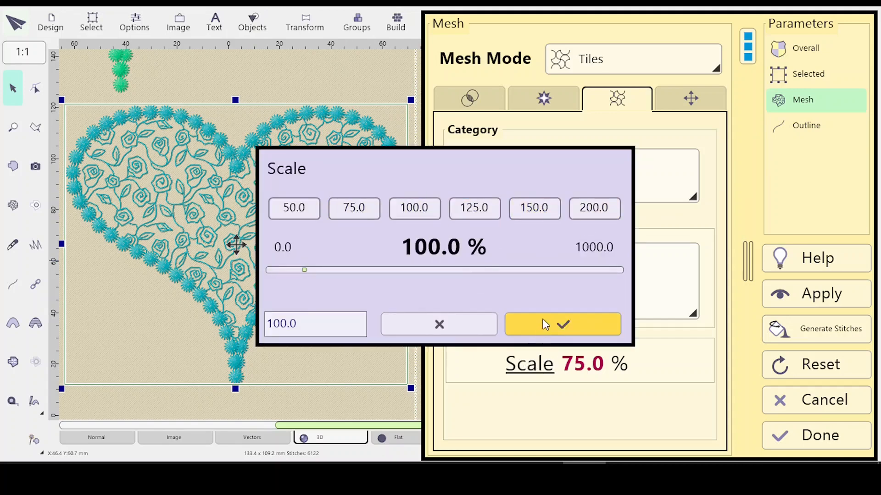
{"action": "left_click", "coordinate": [563, 323]}
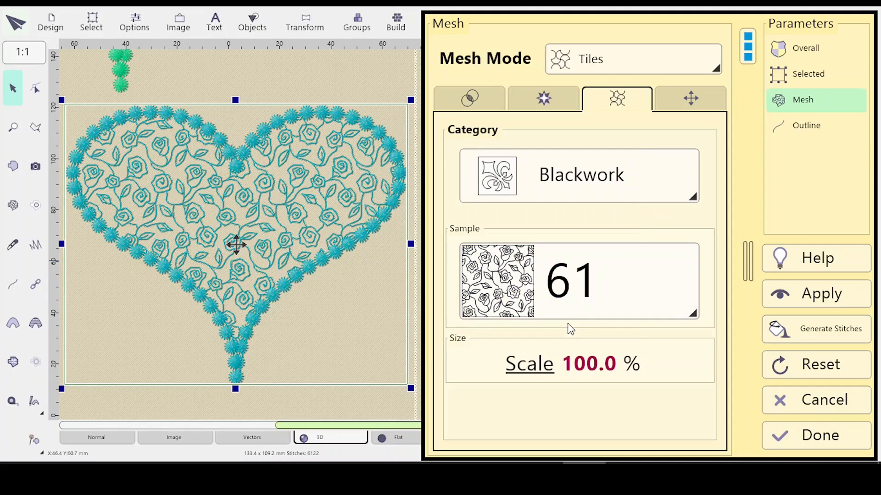
{"action": "left_click", "coordinate": [812, 437]}
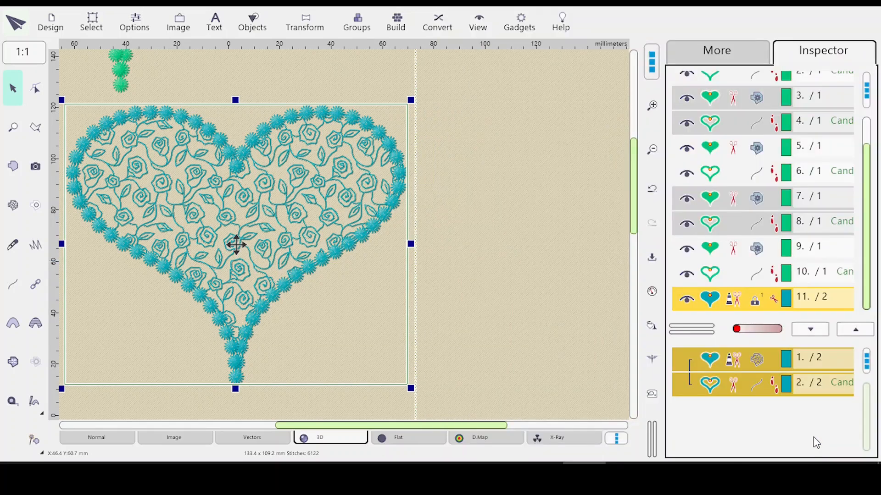
Select all the heart objects and centre them together in the hoop
{"action": "key", "text": "ctrl+a"}
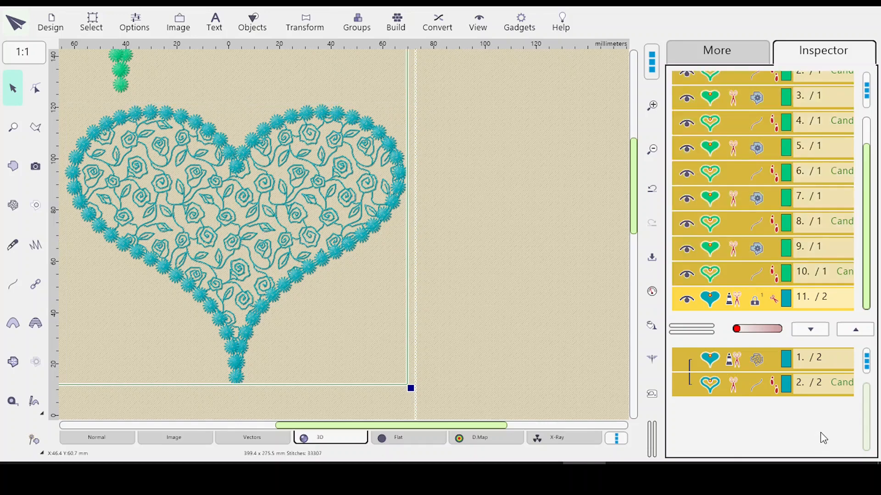
{"action": "key", "text": "minus"}
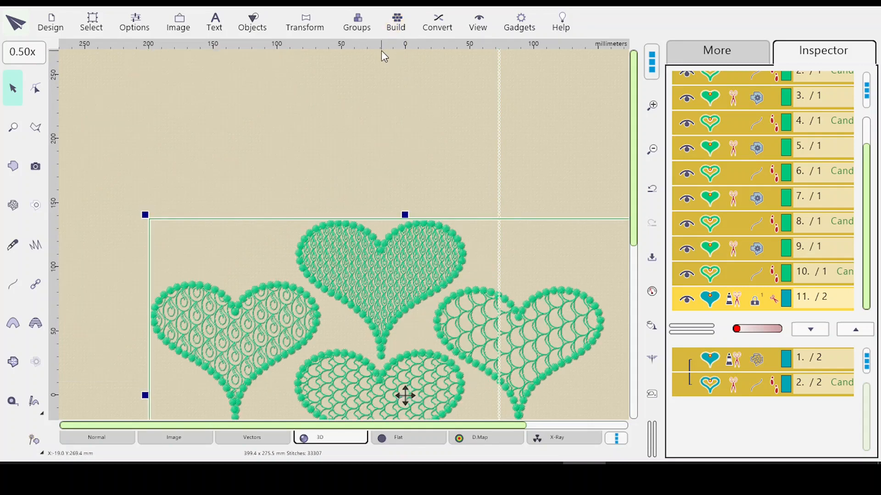
{"action": "key", "text": "ctrl+0"}
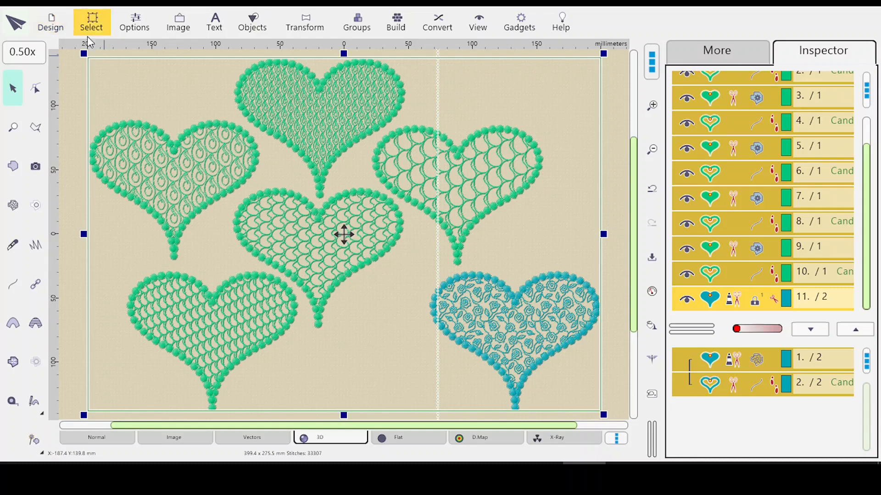
Begin saving the design under a new name and rename the "Esms as Eofs" folder to "Esms asEofs"
{"action": "left_click", "coordinate": [56, 29]}
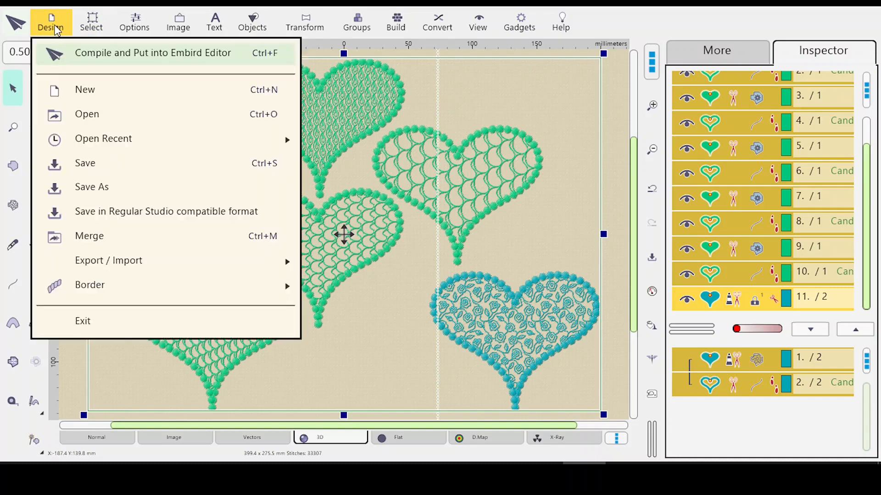
{"action": "left_click", "coordinate": [103, 189]}
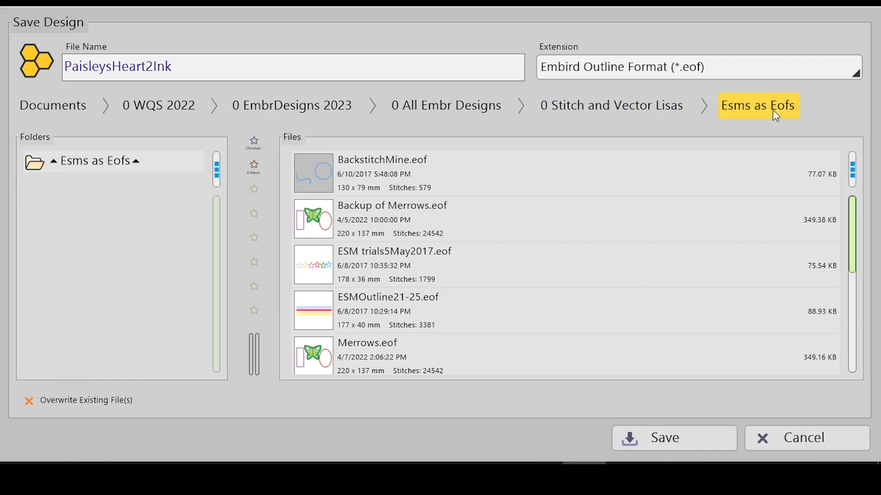
{"action": "right_click", "coordinate": [752, 105]}
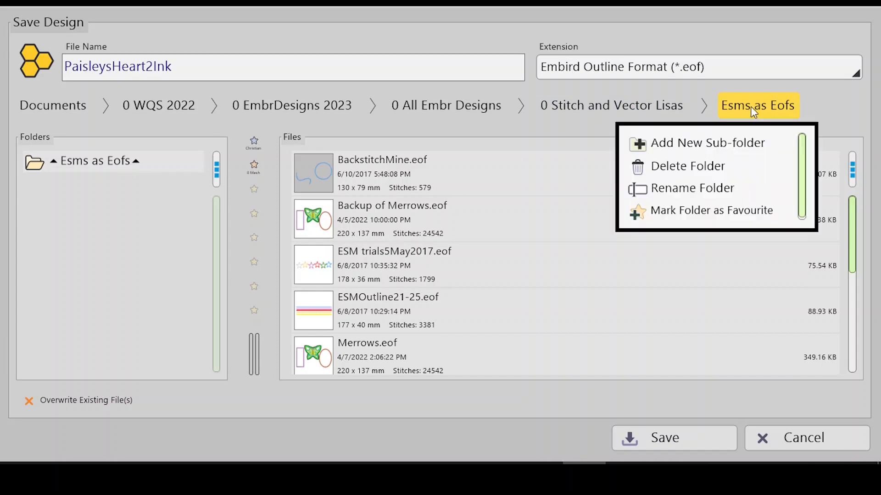
{"action": "left_click", "coordinate": [696, 188]}
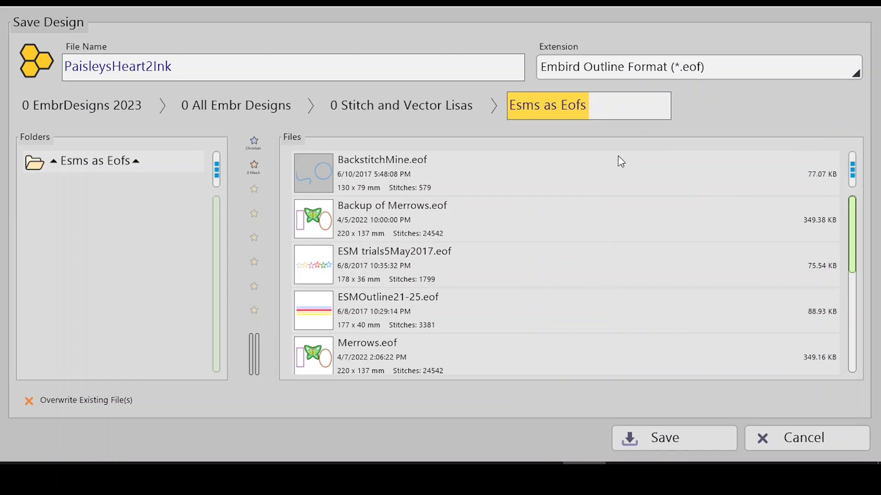
{"action": "left_click", "coordinate": [557, 105]}
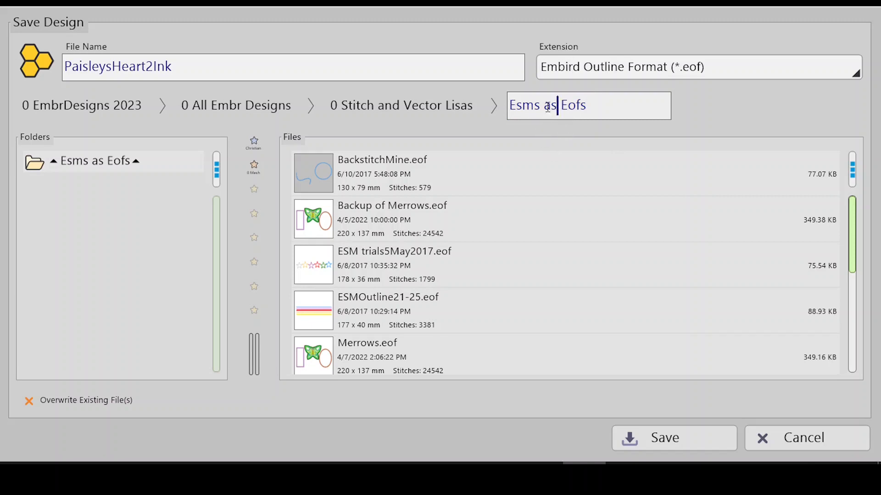
{"action": "key", "text": "Delete"}
{"action": "key", "text": "Left"}
{"action": "key", "text": "Left"}
{"action": "key", "text": "Return"}
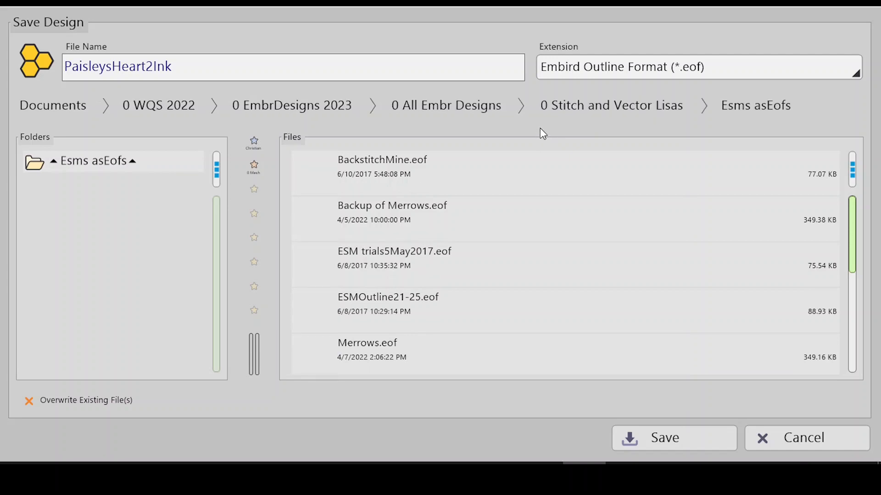
Rename the current folder from "Esms asEofs" to "EsmsAsEofs"
{"action": "right_click", "coordinate": [745, 106]}
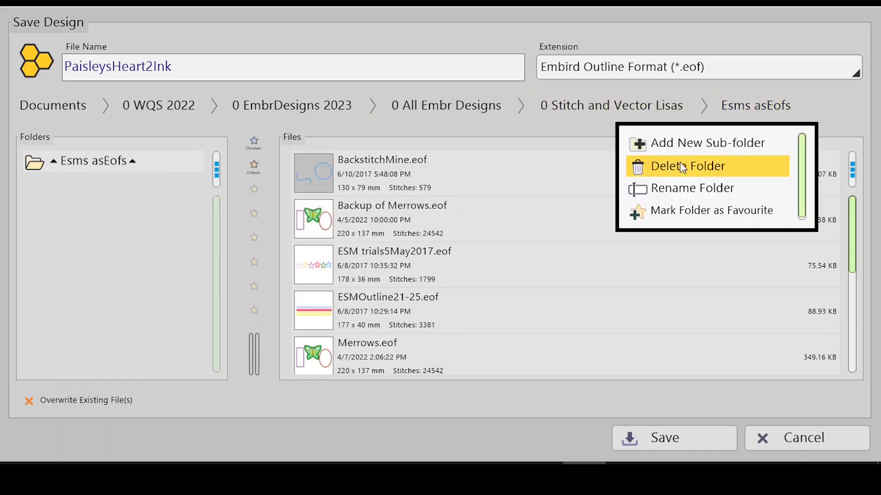
{"action": "left_click", "coordinate": [694, 191]}
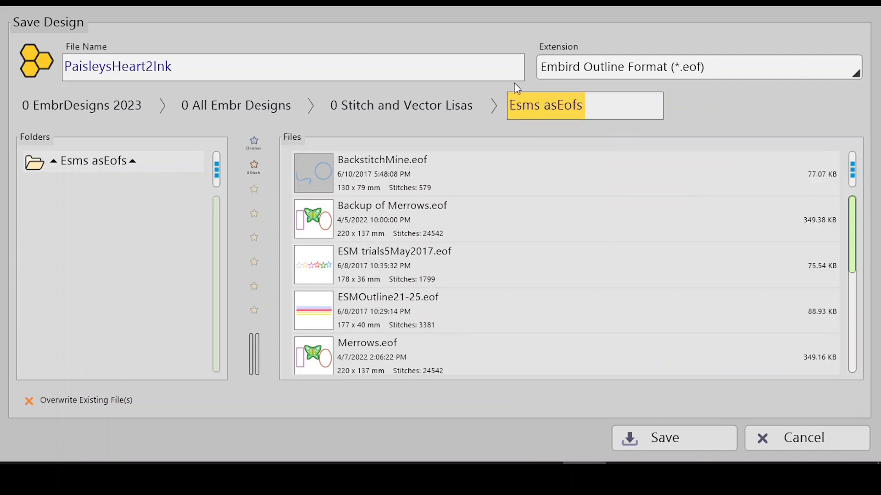
{"action": "left_click", "coordinate": [543, 107]}
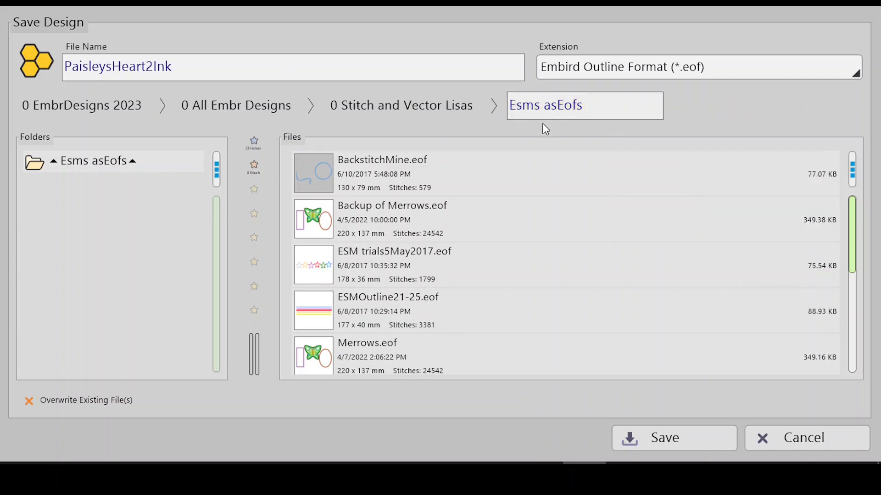
{"action": "key", "text": "BackSpace"}
{"action": "key", "text": "Delete"}
{"action": "type", "text": "A"}
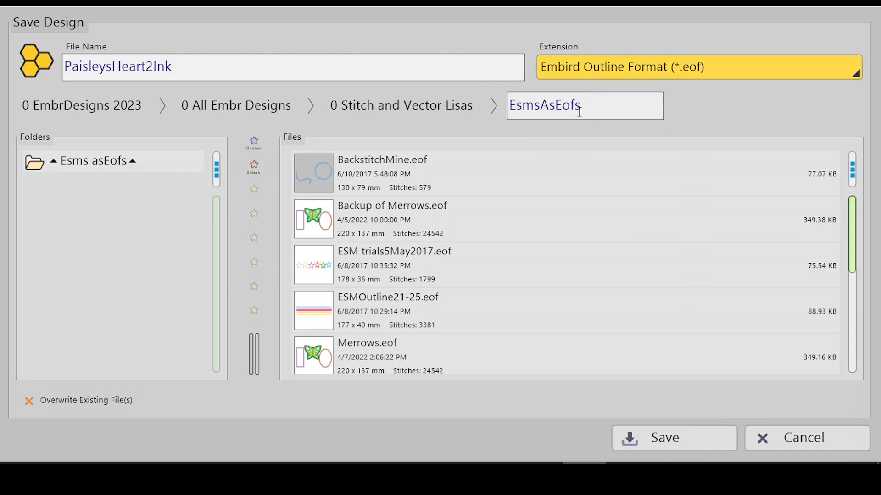
{"action": "key", "text": "Return"}
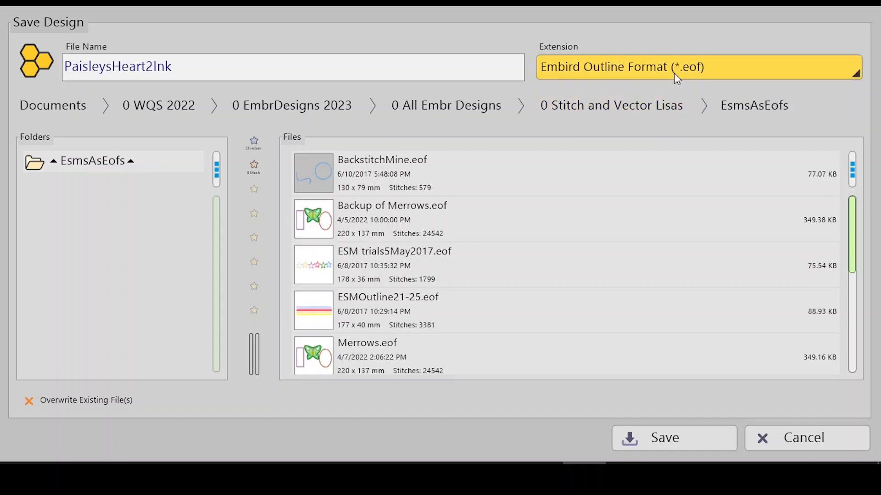
Review the management commands available for the EsmsAsEofs folder and for the folder list
{"action": "right_click", "coordinate": [746, 107]}
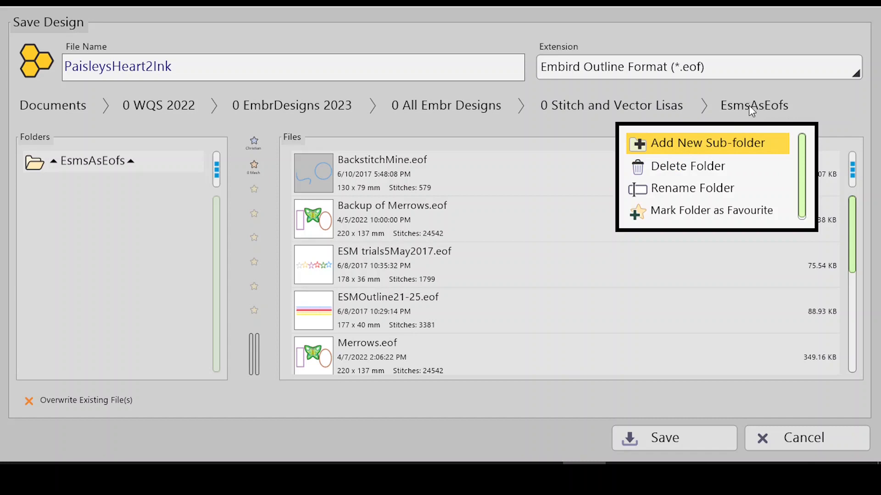
{"action": "left_click", "coordinate": [822, 99]}
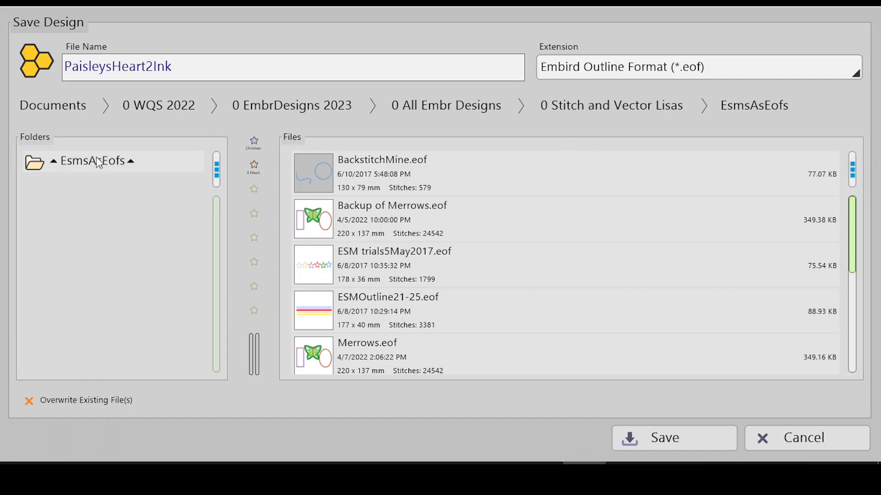
{"action": "right_click", "coordinate": [218, 170]}
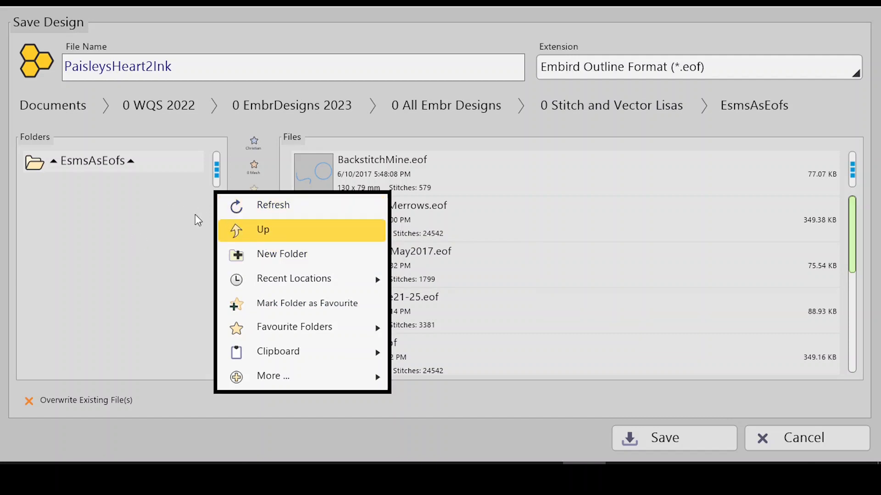
{"action": "left_click", "coordinate": [142, 216]}
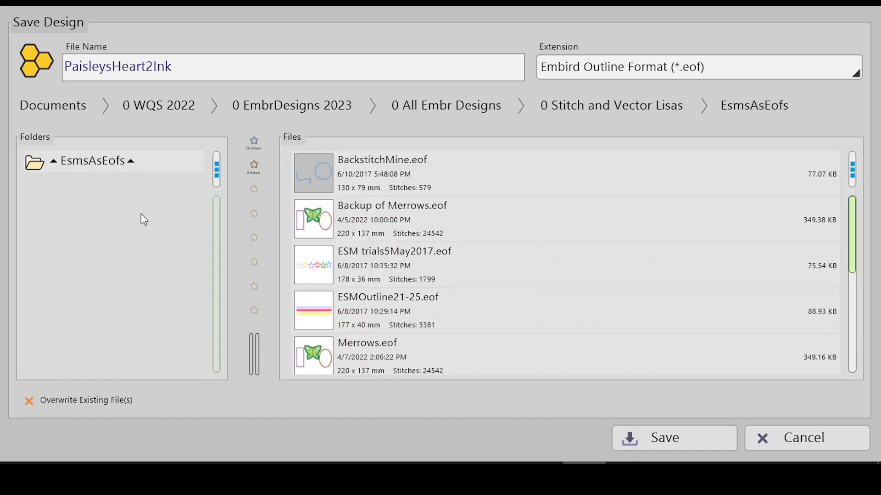
Go up to the parent folder, find EsmsAsEofs among its subfolders and open it again
{"action": "left_click", "coordinate": [131, 161]}
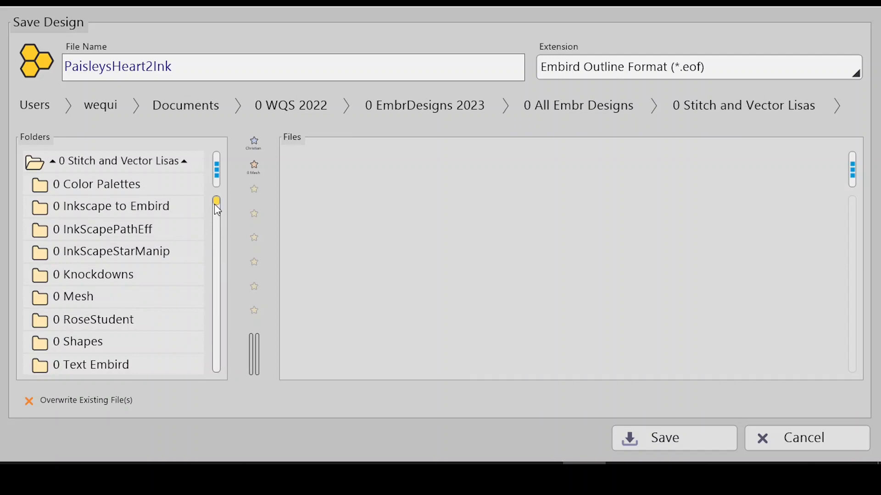
{"action": "left_click_drag", "start_coordinate": [216, 203], "coordinate": [214, 266]}
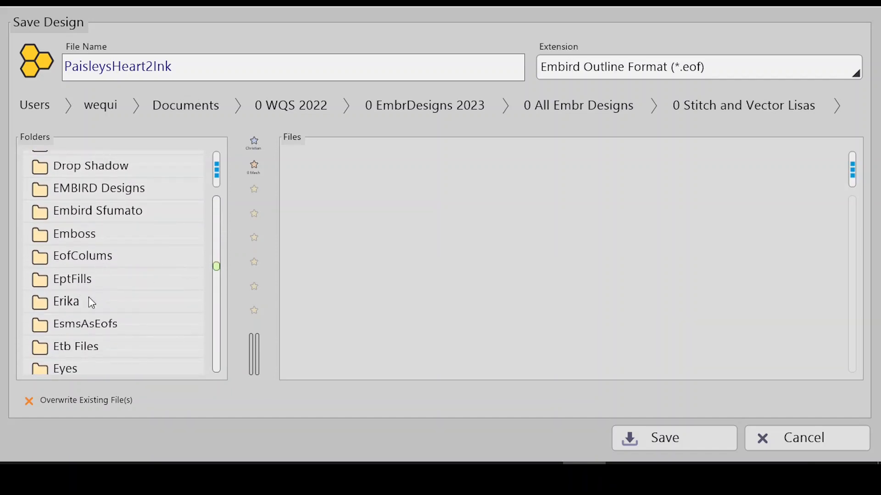
{"action": "left_click", "coordinate": [98, 328]}
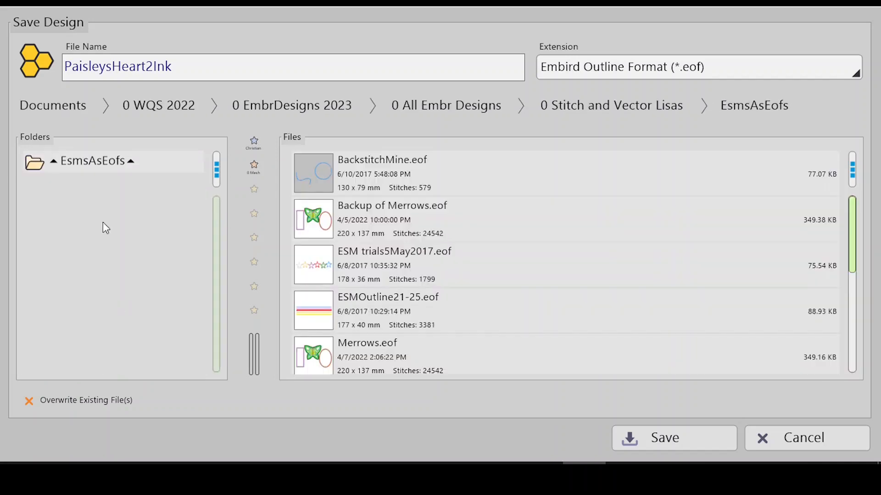
Examine the folder list's history of recent locations
{"action": "left_click", "coordinate": [217, 169]}
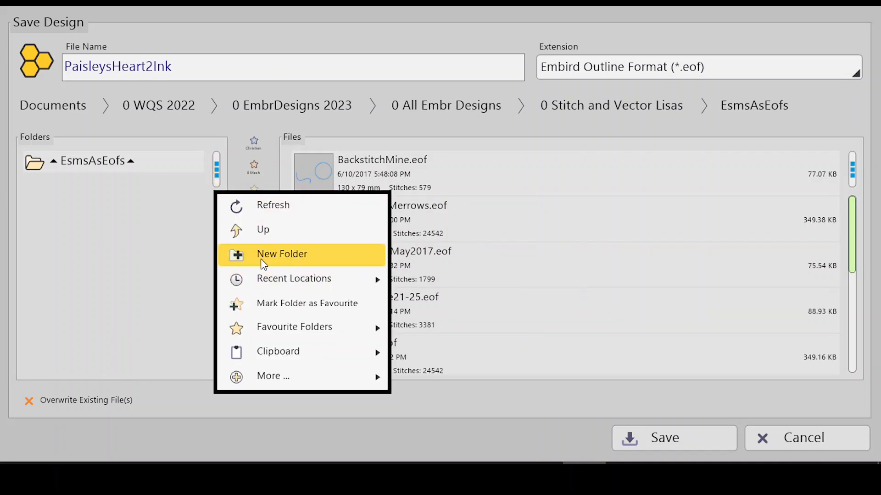
{"action": "left_click", "coordinate": [274, 285]}
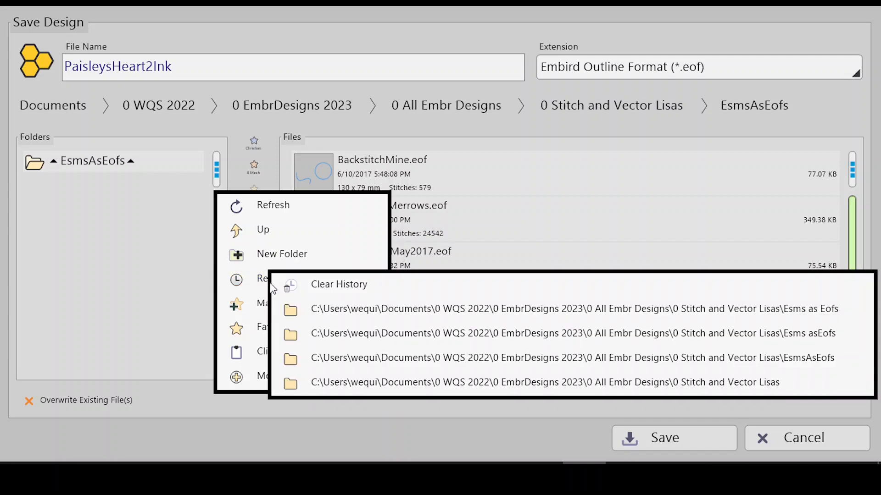
{"action": "left_click", "coordinate": [176, 265]}
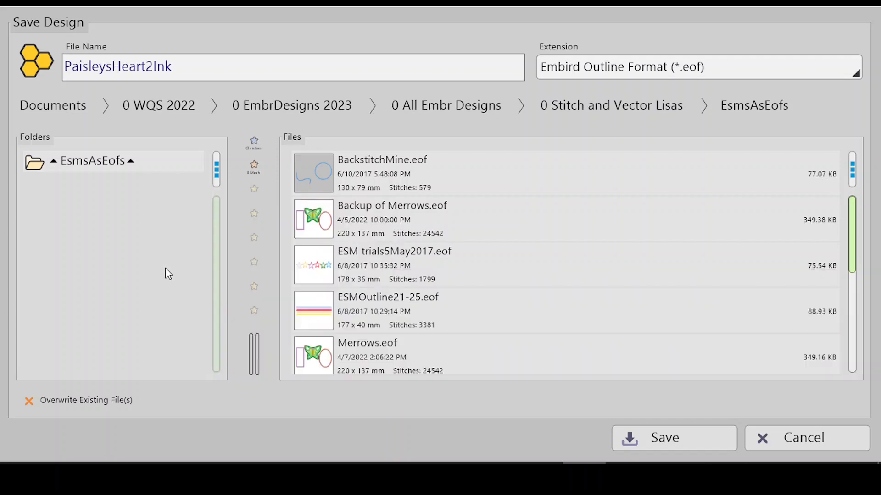
Examine the list of favourite folders and the options for clearing them
{"action": "left_click", "coordinate": [217, 171]}
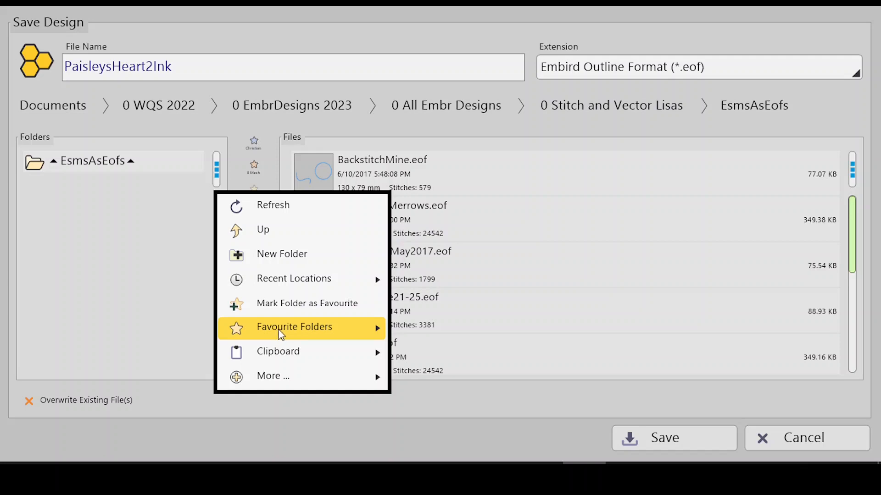
{"action": "left_click", "coordinate": [378, 329]}
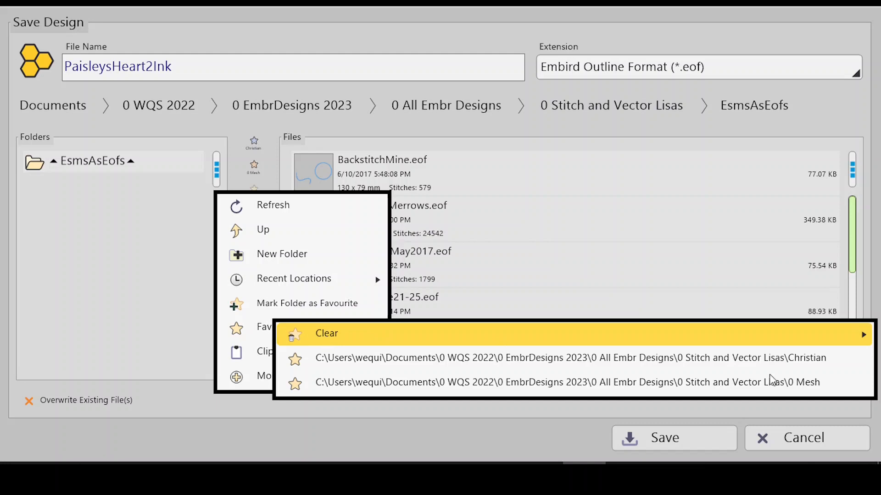
{"action": "mouse_move", "coordinate": [867, 338]}
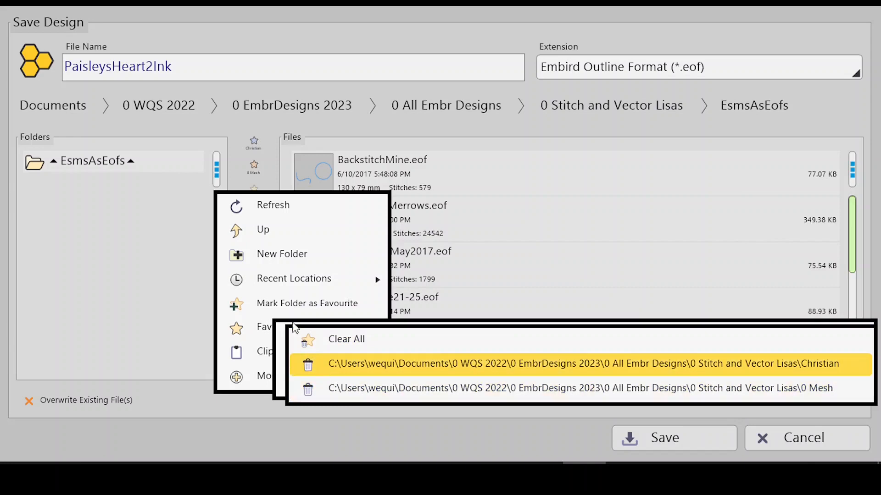
{"action": "left_click", "coordinate": [151, 247]}
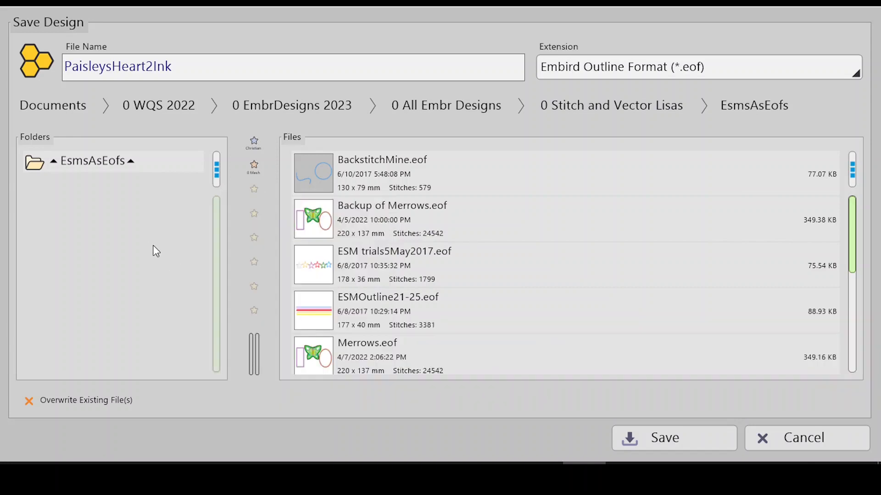
{"action": "right_click", "coordinate": [216, 167]}
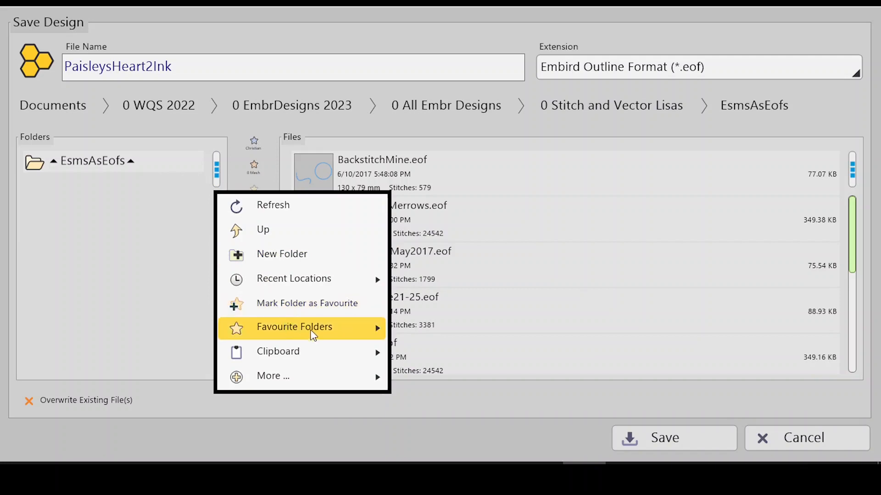
{"action": "left_click", "coordinate": [382, 331]}
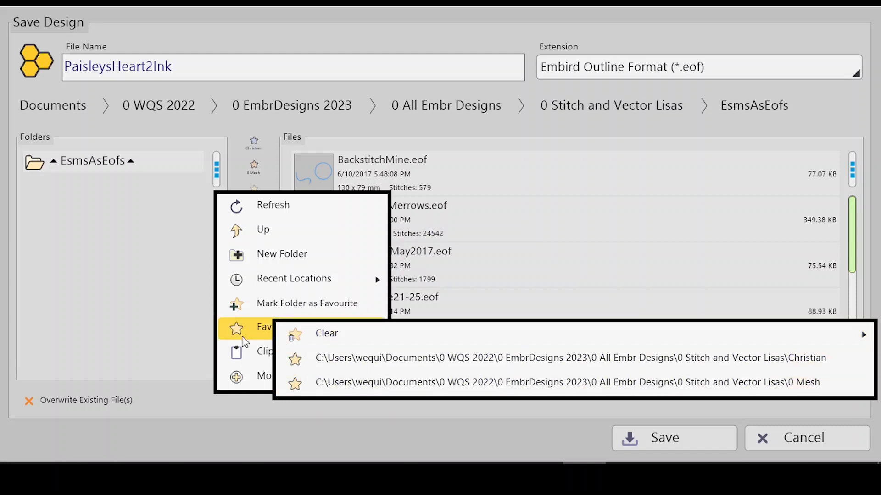
{"action": "left_click", "coordinate": [152, 300]}
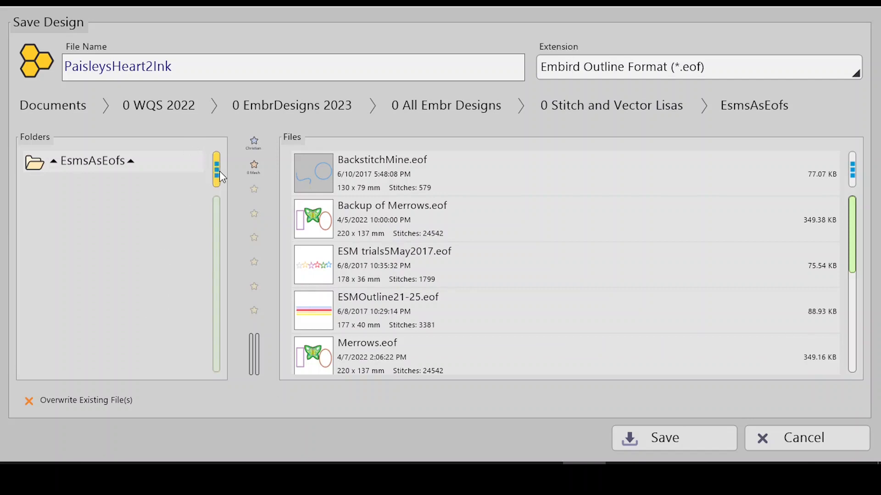
Mark the EsmsAsEofs folder and its parent folder "0 Stitch and Vector Lisas" as favourites
{"action": "right_click", "coordinate": [215, 190]}
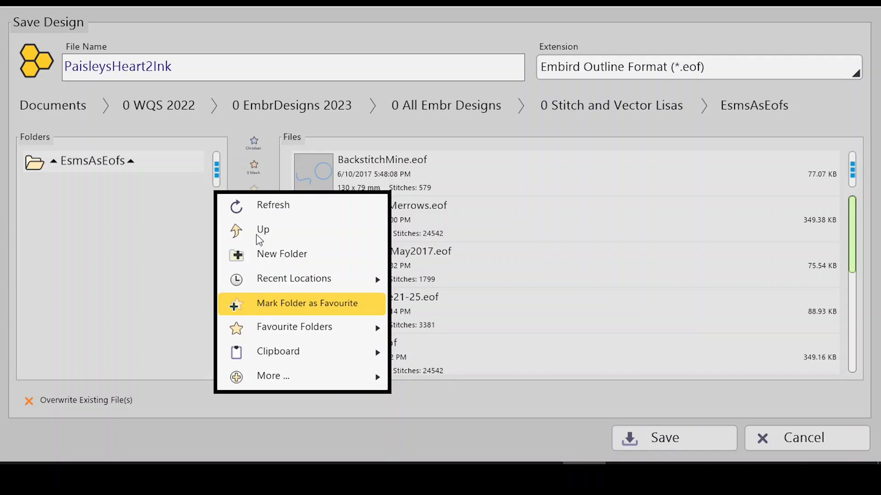
{"action": "left_click", "coordinate": [281, 310]}
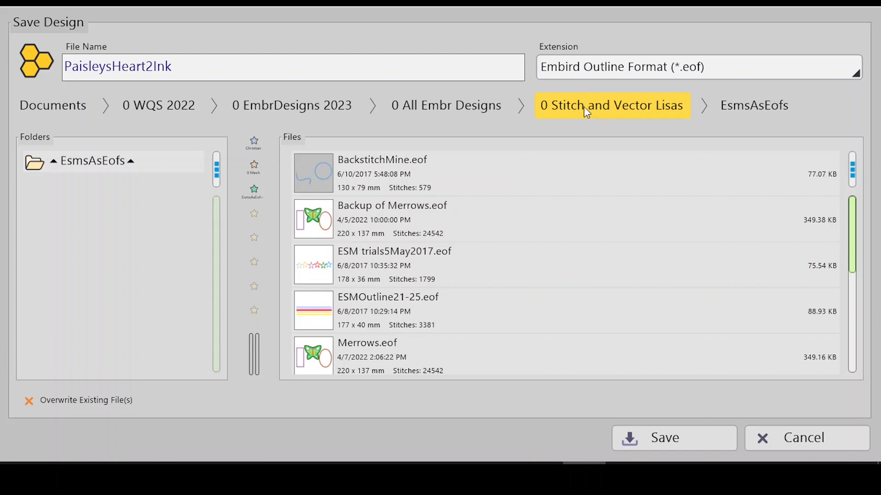
{"action": "left_click", "coordinate": [596, 109]}
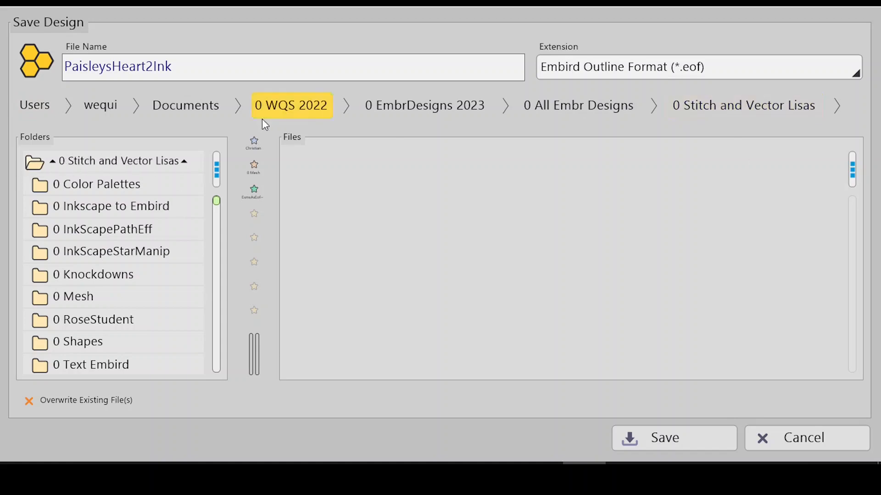
{"action": "right_click", "coordinate": [217, 177]}
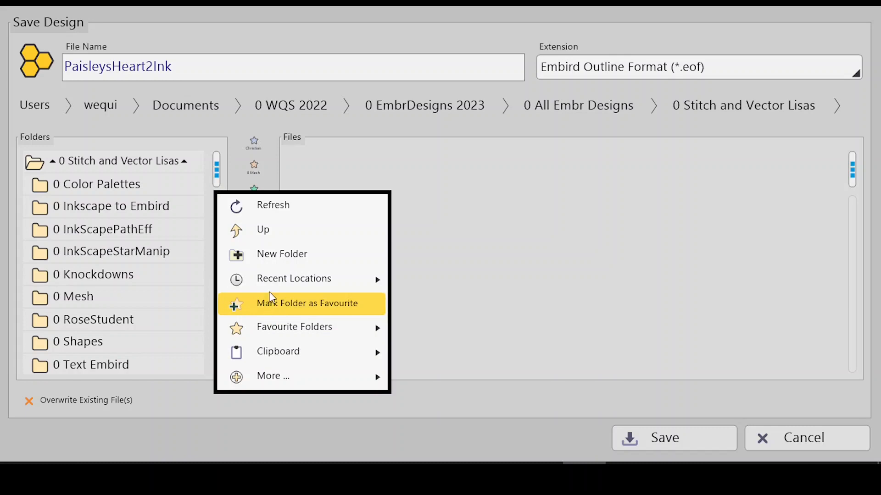
{"action": "right_click", "coordinate": [759, 103]}
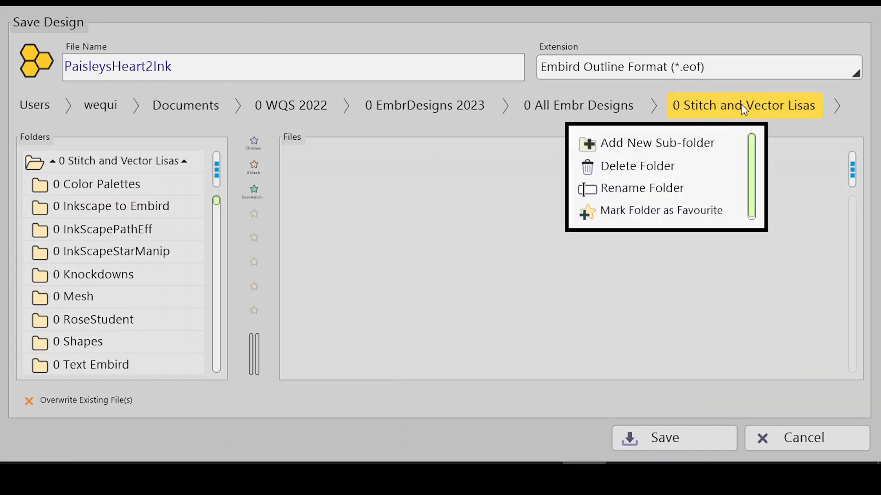
{"action": "left_click", "coordinate": [659, 219]}
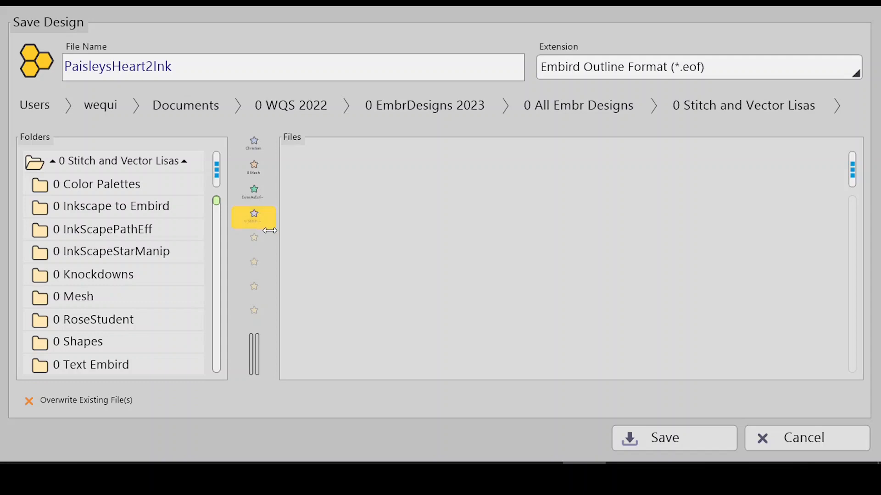
Extend the design's file name to "PaisleysHeart2InkAndMesh" and go to the favourite folder EsmsAsEofs
{"action": "left_click", "coordinate": [176, 67]}
{"action": "type", "text": "AndMesh"}
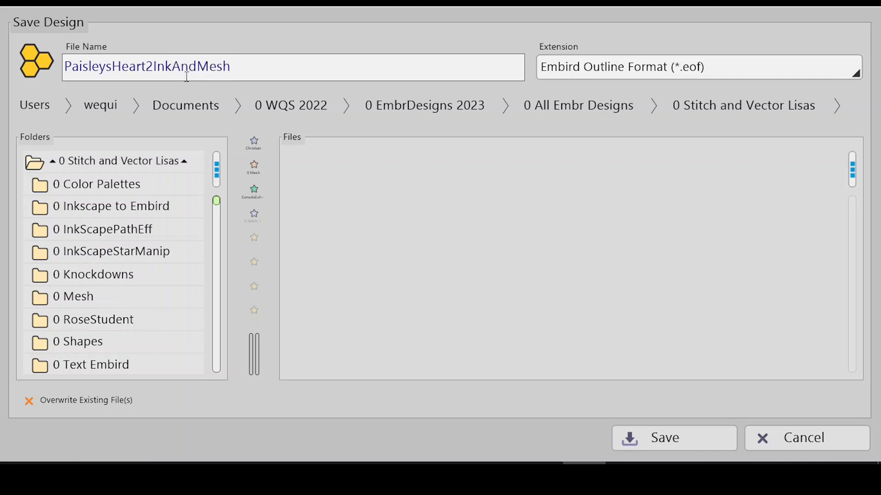
{"action": "left_click", "coordinate": [254, 194]}
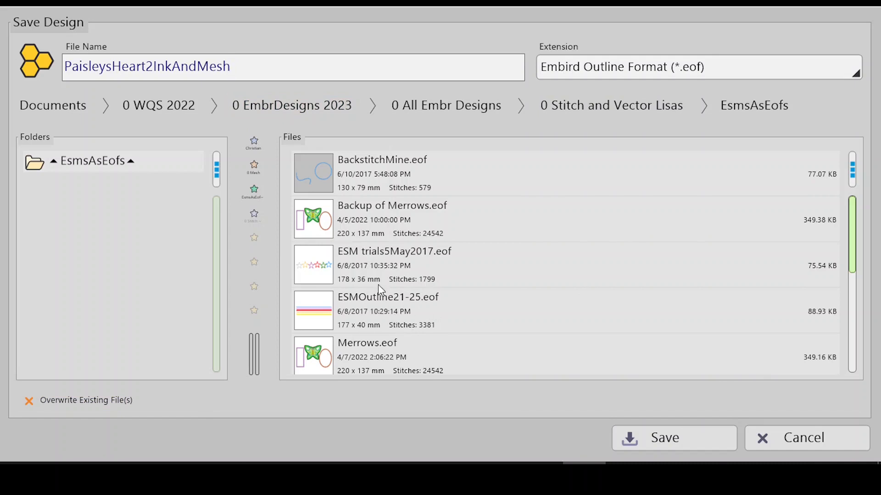
Preview the file ESM trials5May2017.eof and examine the file management commands available for it
{"action": "double_click", "coordinate": [266, 62]}
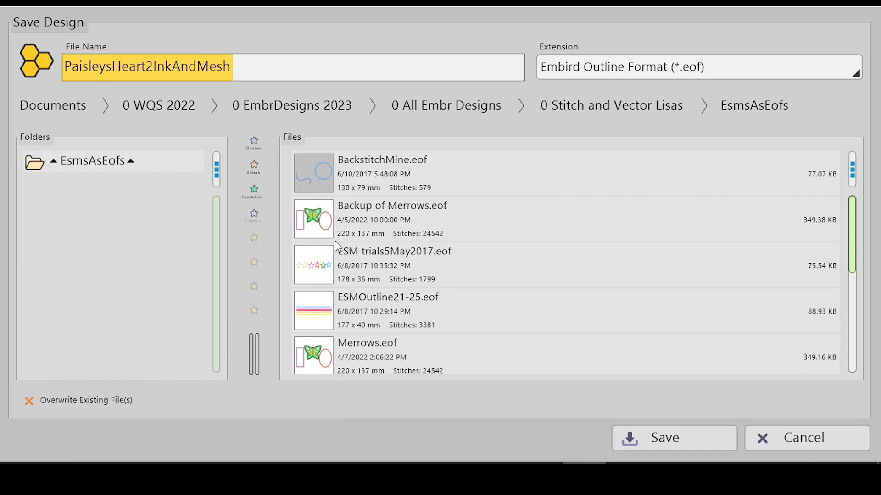
{"action": "left_click", "coordinate": [367, 260]}
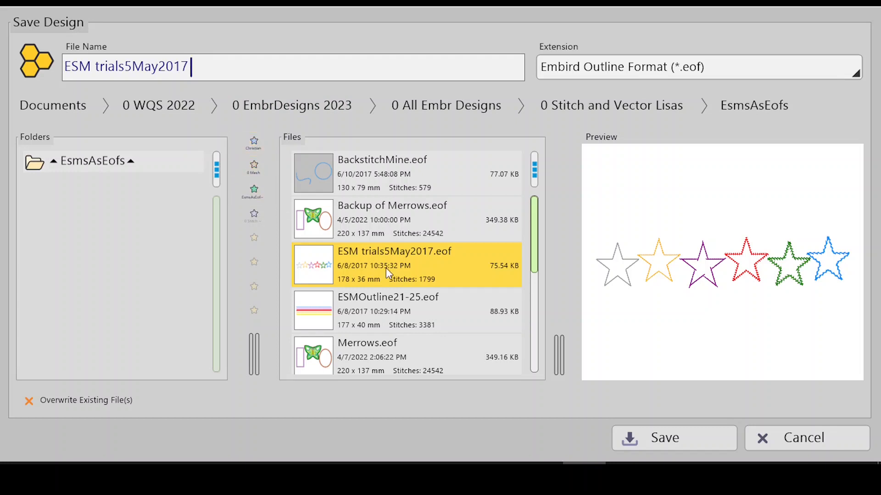
{"action": "right_click", "coordinate": [537, 179]}
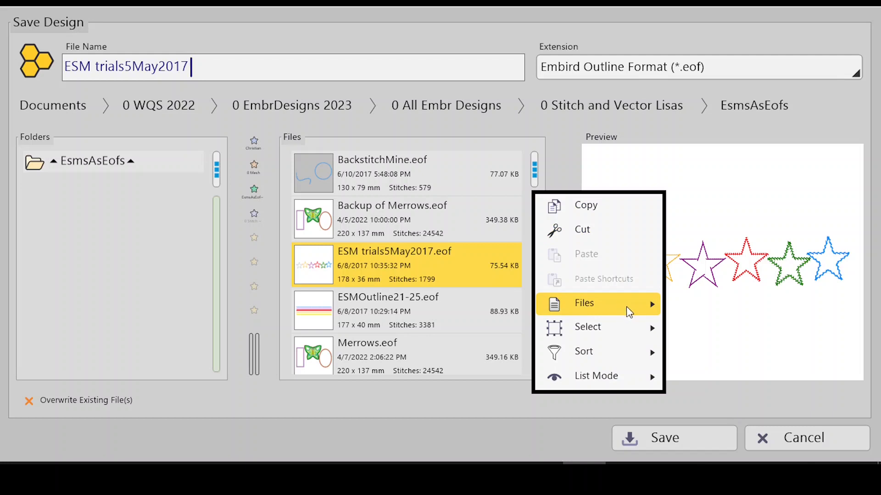
{"action": "mouse_move", "coordinate": [652, 310]}
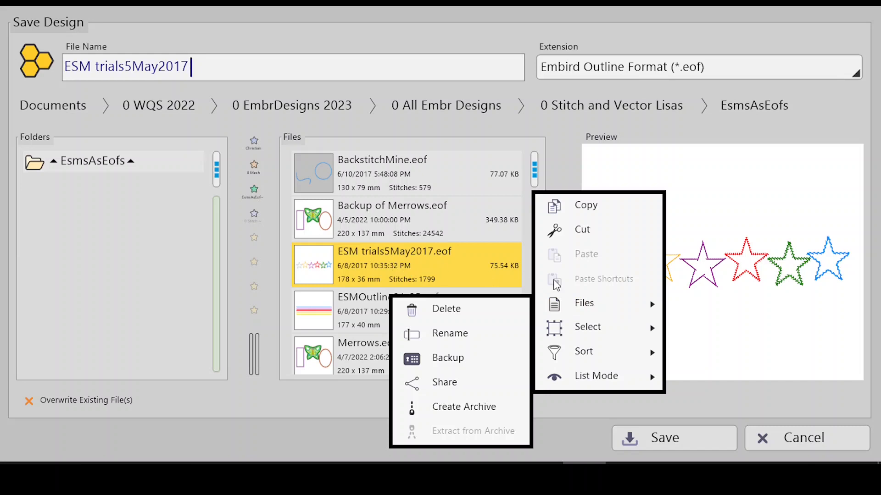
Select all files in the EsmsAsEofs folder and clear the whole selection again
{"action": "left_click", "coordinate": [649, 330]}
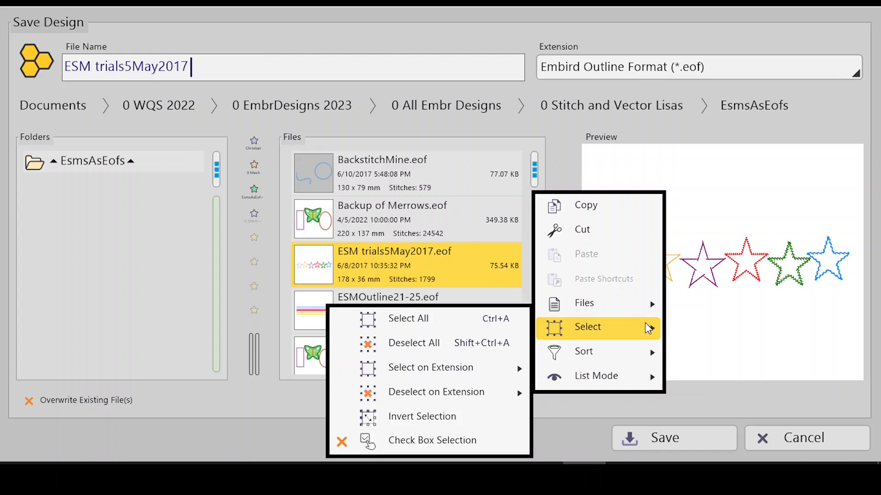
{"action": "left_click", "coordinate": [404, 323]}
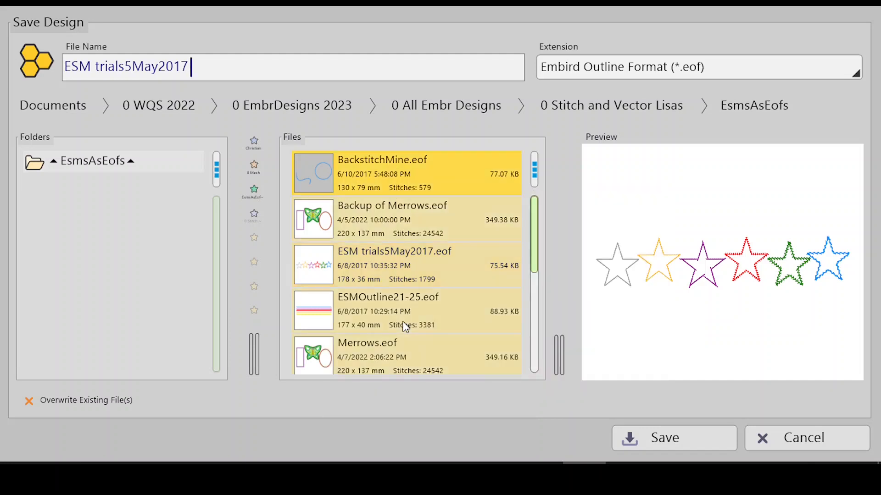
{"action": "right_click", "coordinate": [535, 176]}
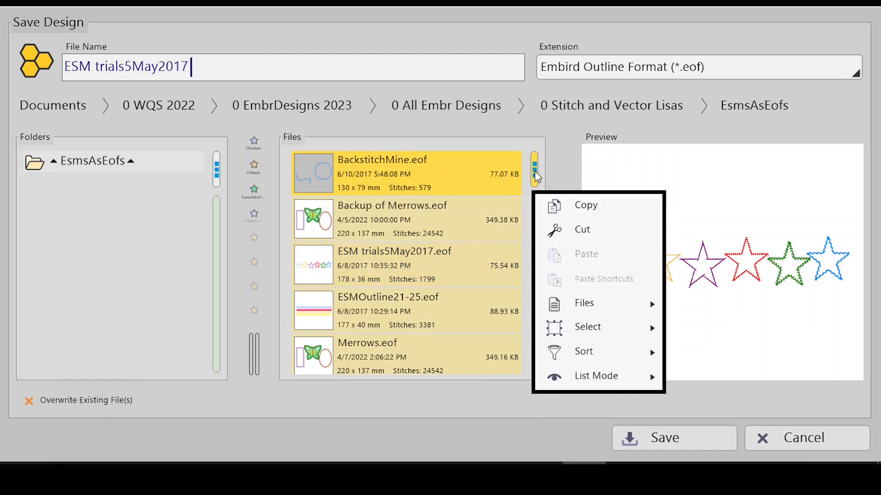
{"action": "mouse_move", "coordinate": [594, 331]}
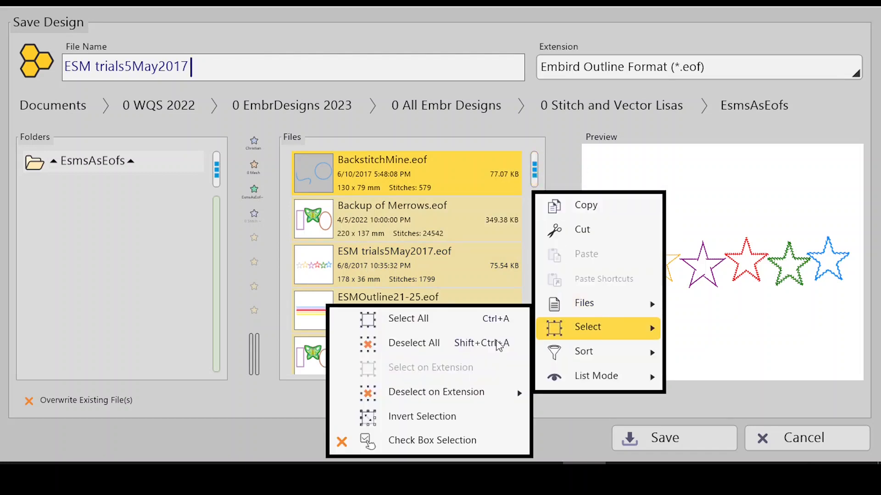
{"action": "left_click", "coordinate": [411, 347]}
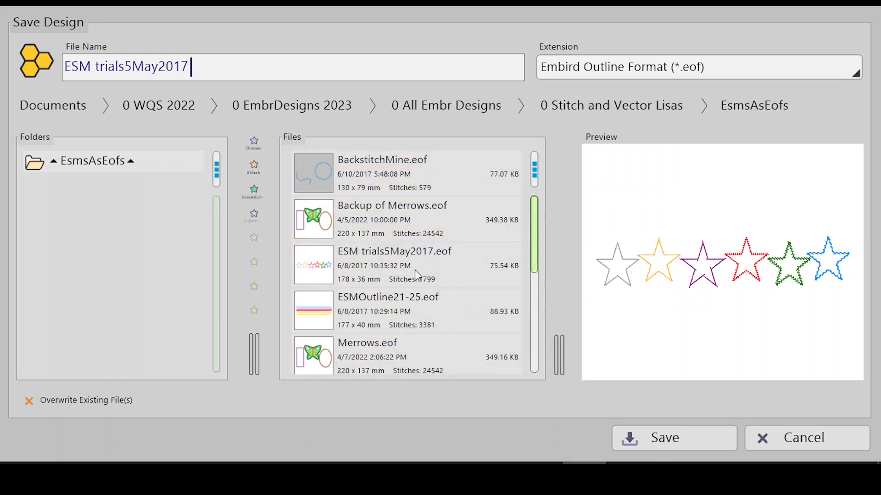
Select ESM trials5May2017.eof and examine the options for selecting files by extension and the available save formats
{"action": "left_click", "coordinate": [362, 261]}
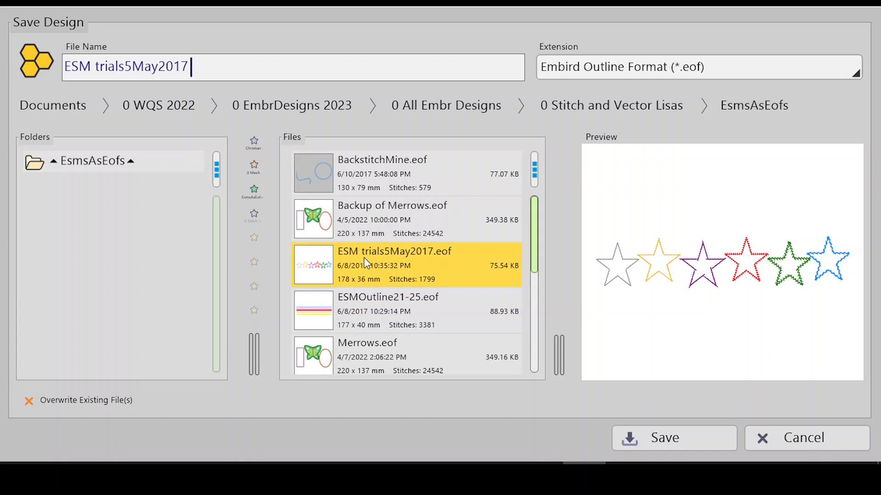
{"action": "right_click", "coordinate": [534, 168]}
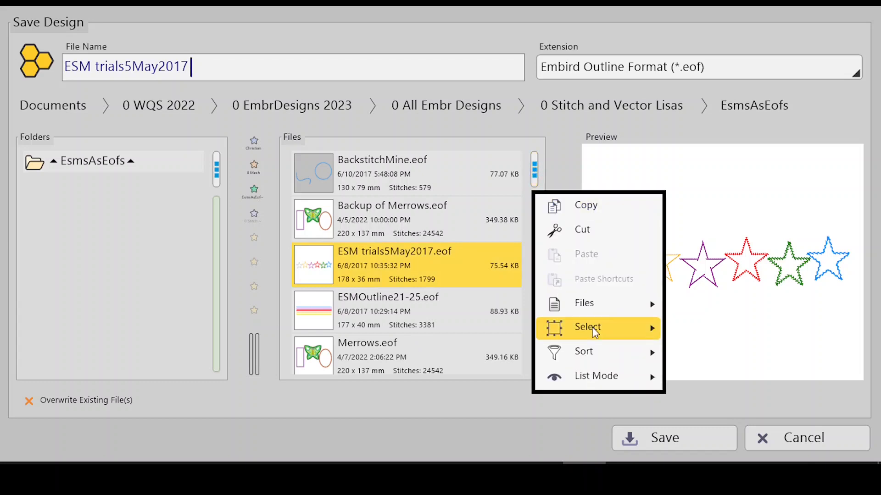
{"action": "mouse_move", "coordinate": [588, 327]}
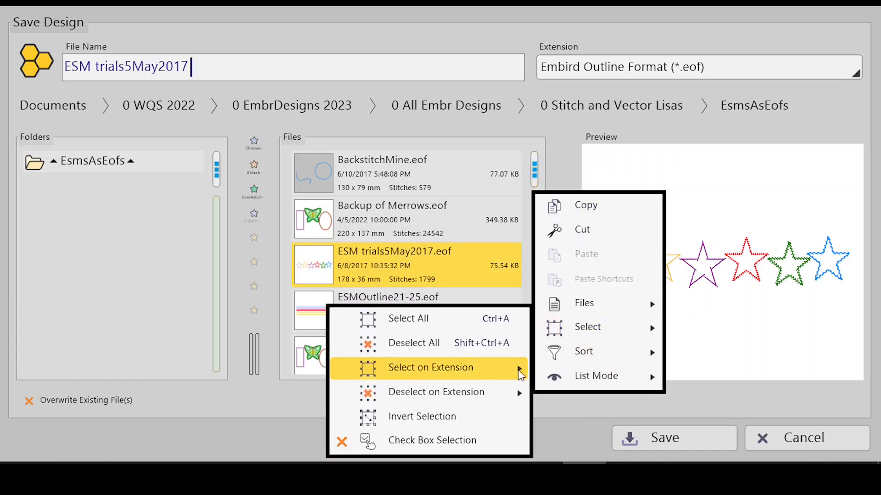
{"action": "mouse_move", "coordinate": [516, 370]}
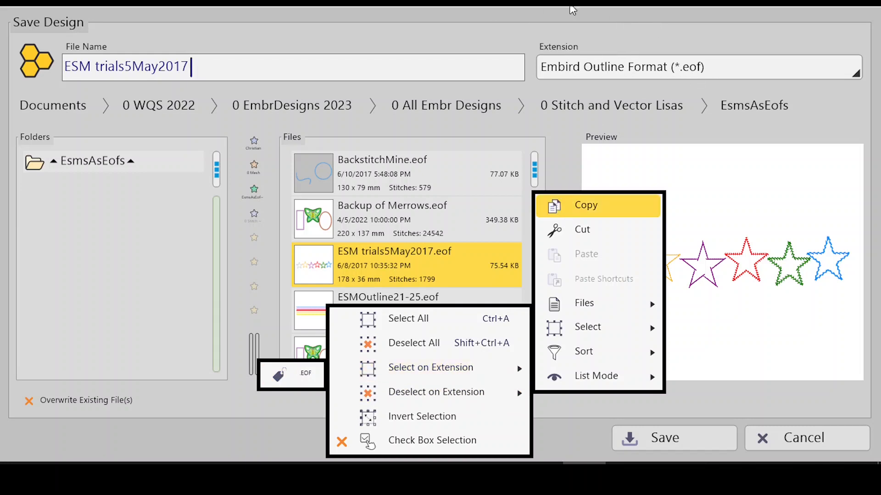
{"action": "left_click", "coordinate": [617, 68]}
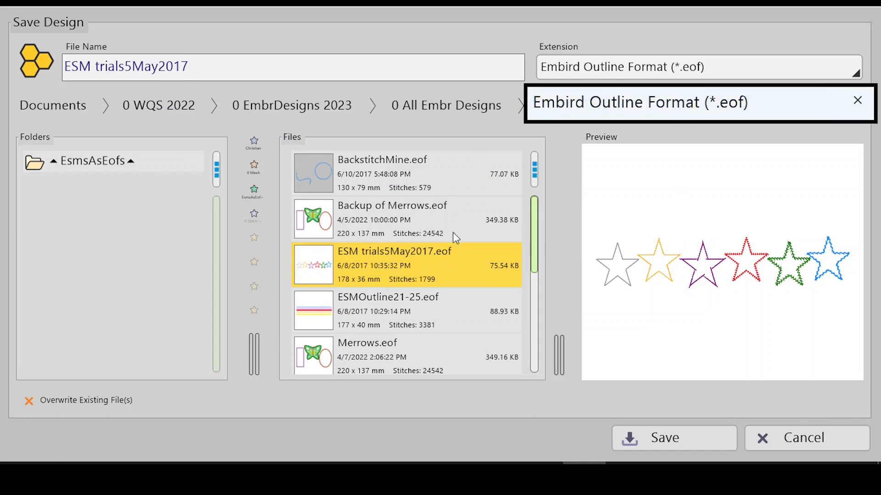
Invert the file selection and turn on check box selection for the file list
{"action": "right_click", "coordinate": [532, 169]}
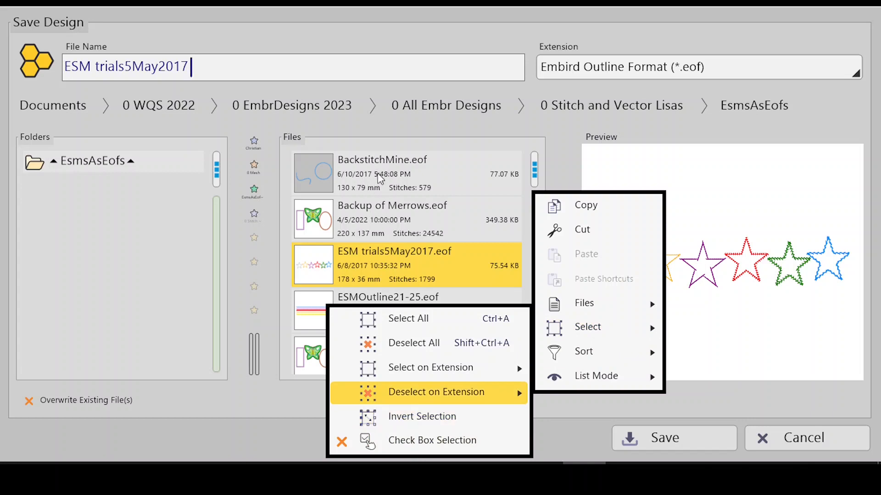
{"action": "left_click", "coordinate": [415, 417]}
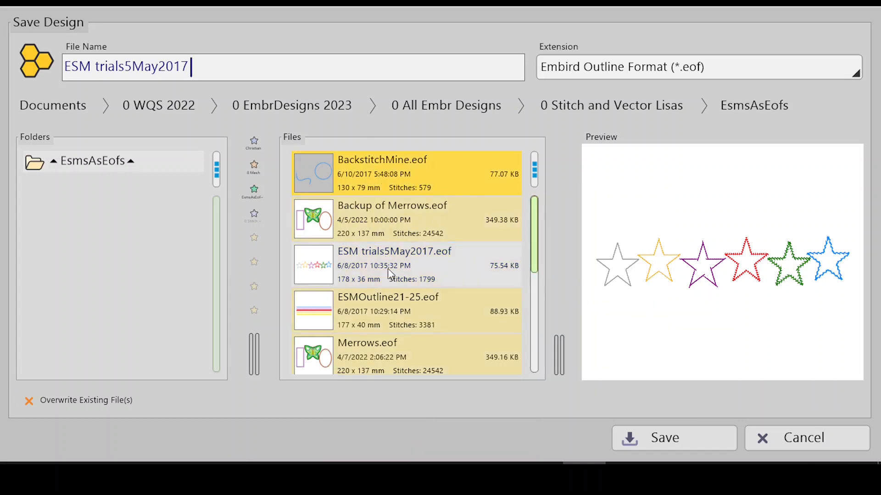
{"action": "right_click", "coordinate": [533, 169]}
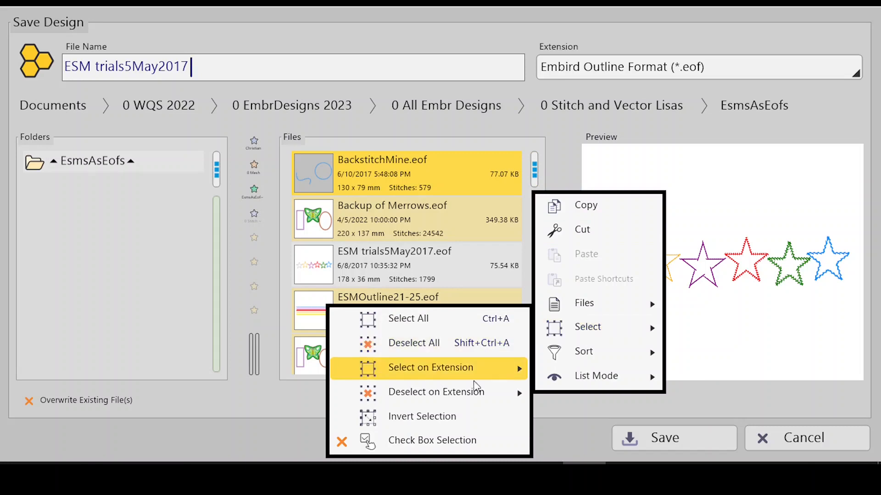
{"action": "left_click", "coordinate": [397, 444]}
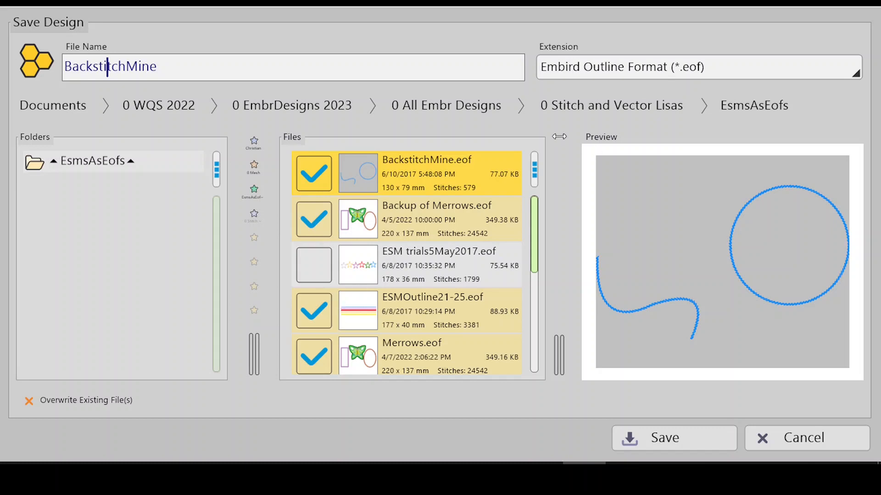
Deselect all files and tick only the check box of ESM trials5May2017.eof
{"action": "right_click", "coordinate": [535, 177]}
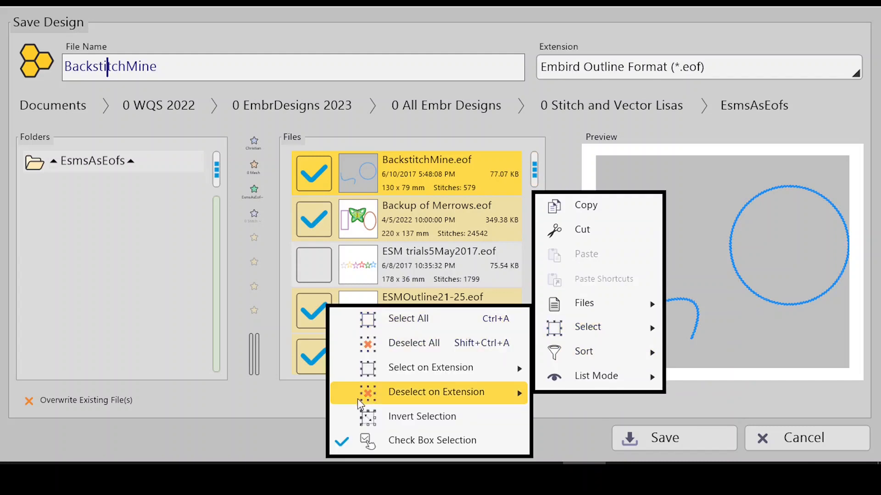
{"action": "left_click", "coordinate": [410, 347]}
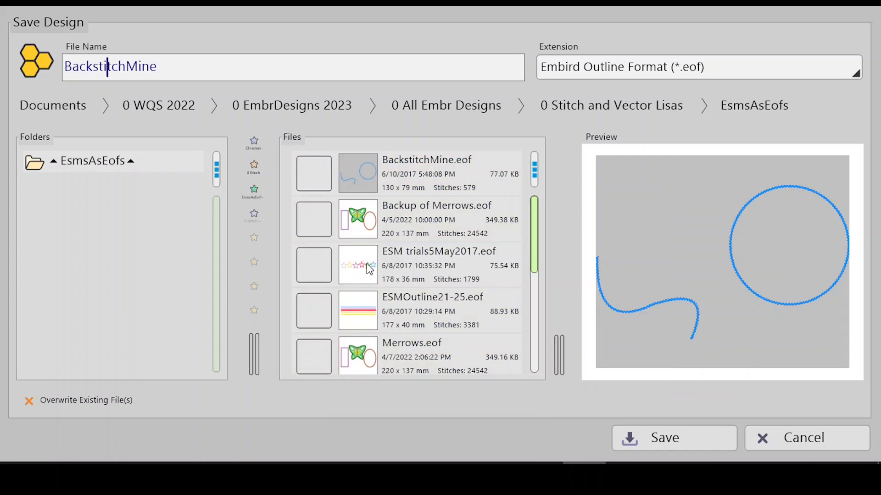
{"action": "left_click", "coordinate": [318, 270]}
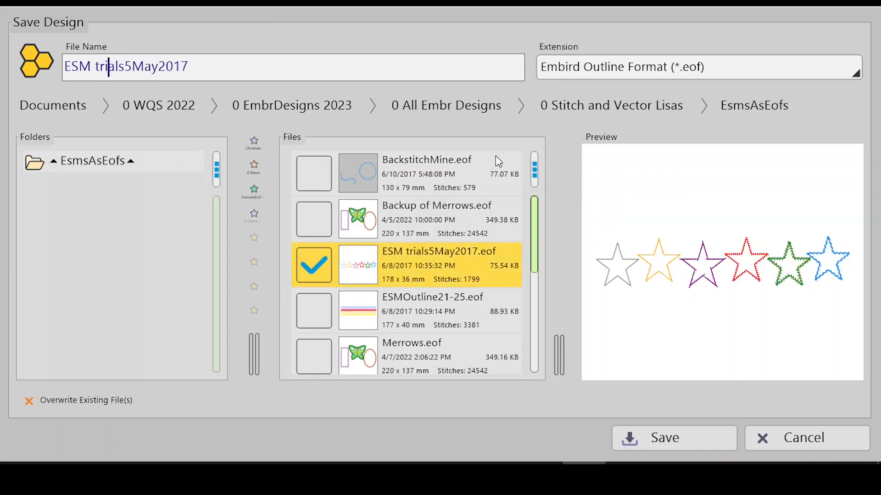
Sort the file list by date in descending order
{"action": "right_click", "coordinate": [529, 170]}
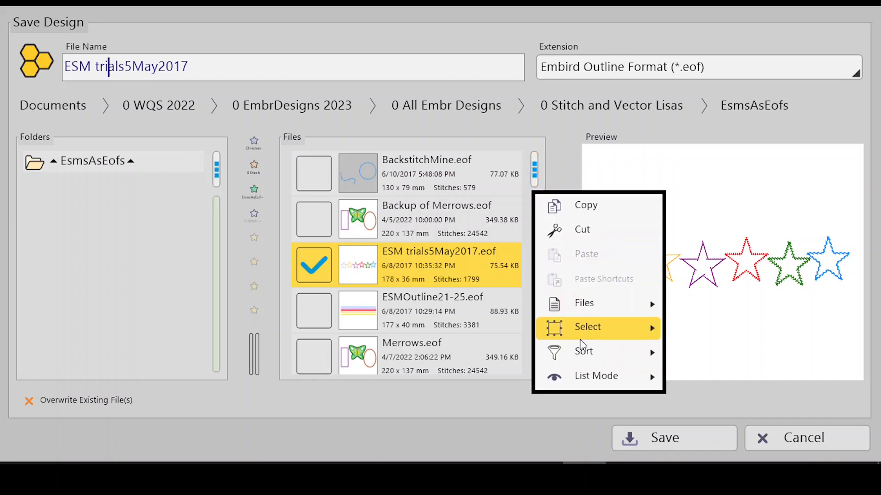
{"action": "mouse_move", "coordinate": [590, 356]}
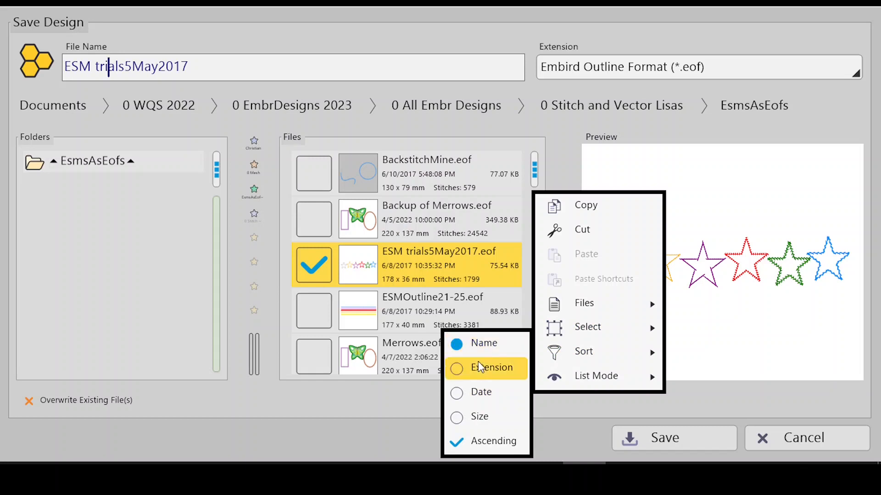
{"action": "left_click", "coordinate": [477, 393]}
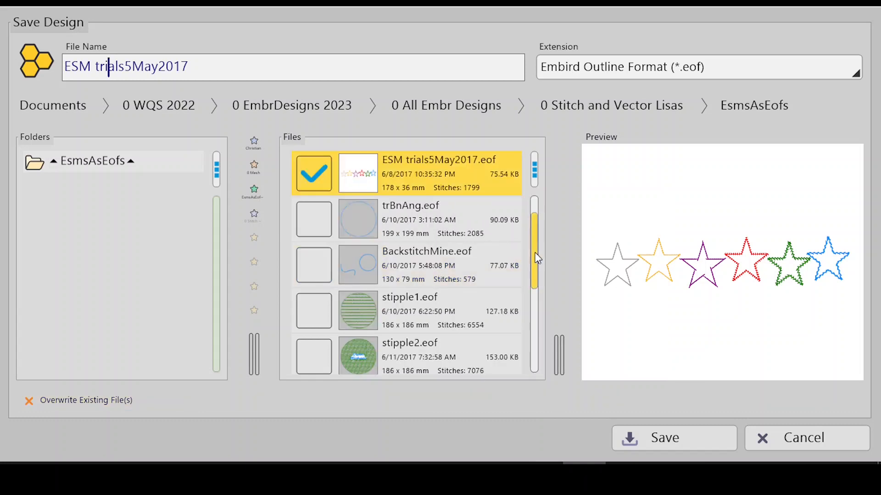
{"action": "left_click", "coordinate": [534, 170]}
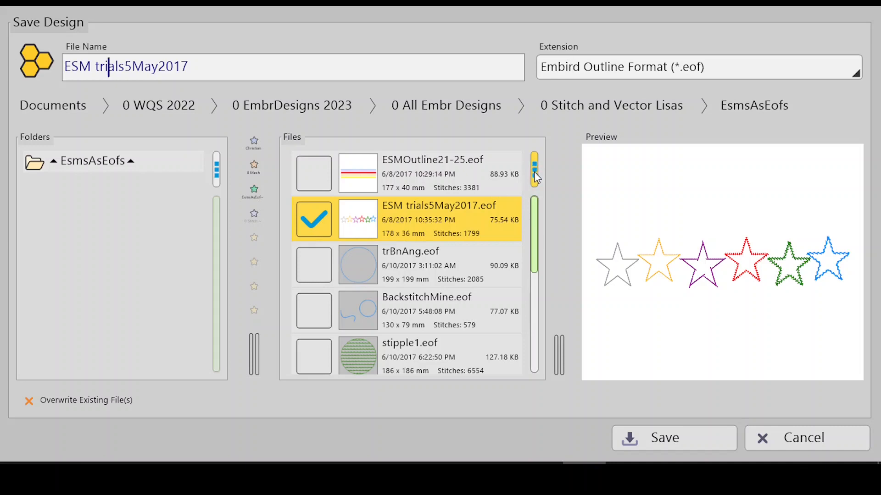
{"action": "right_click", "coordinate": [535, 173]}
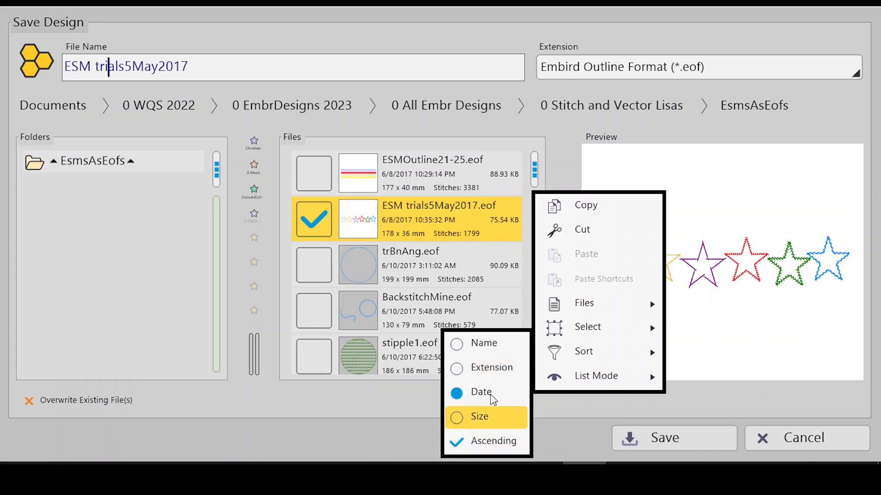
{"action": "left_click", "coordinate": [461, 448]}
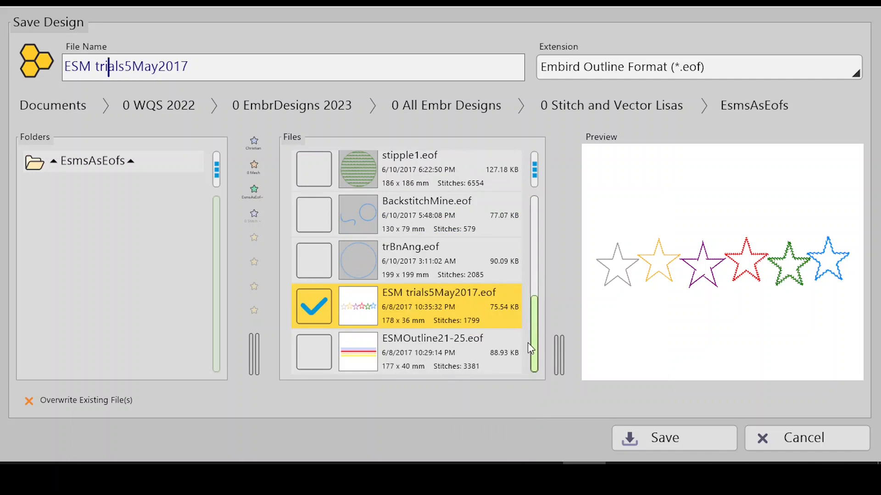
{"action": "scroll", "coordinate": [530, 348], "scroll_direction": "up", "scroll_amount": 5}
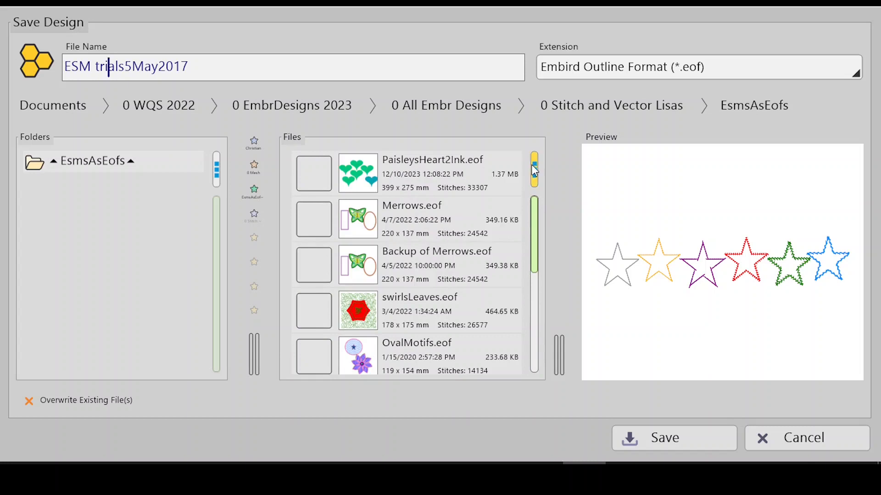
Leave the save dialog and start a new empty design
{"action": "right_click", "coordinate": [532, 191]}
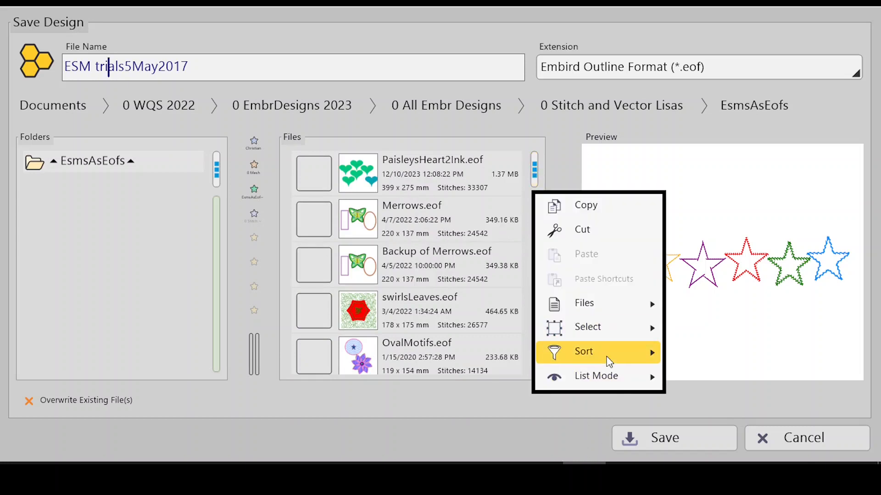
{"action": "mouse_move", "coordinate": [605, 360]}
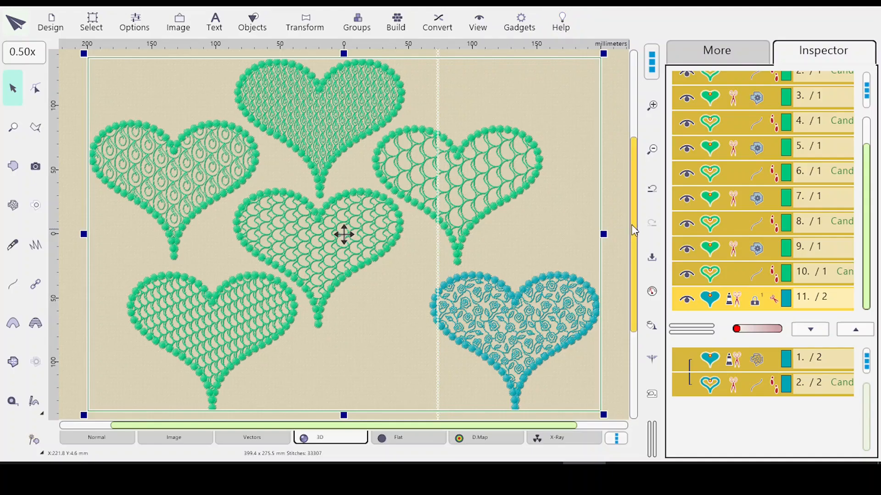
{"action": "left_click", "coordinate": [51, 26]}
{"action": "left_click", "coordinate": [92, 89]}
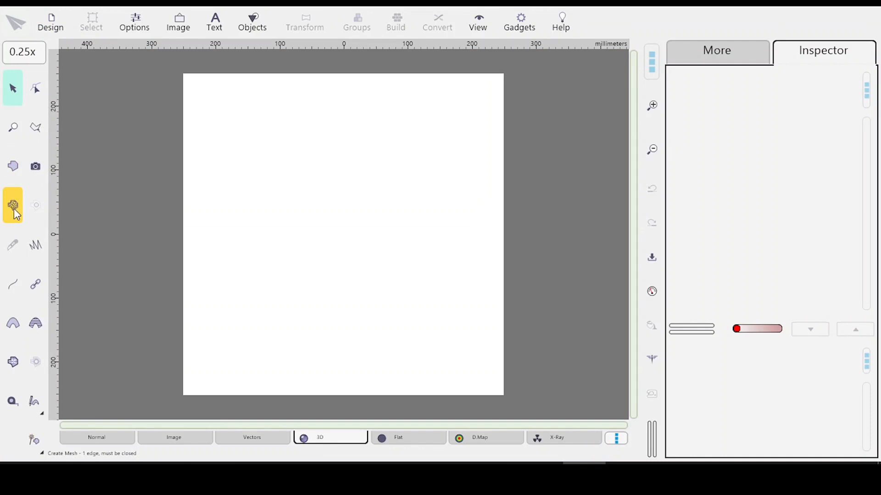
Try to start a mesh object and a fill object in the empty design, dismissing each error
{"action": "left_click", "coordinate": [13, 207]}
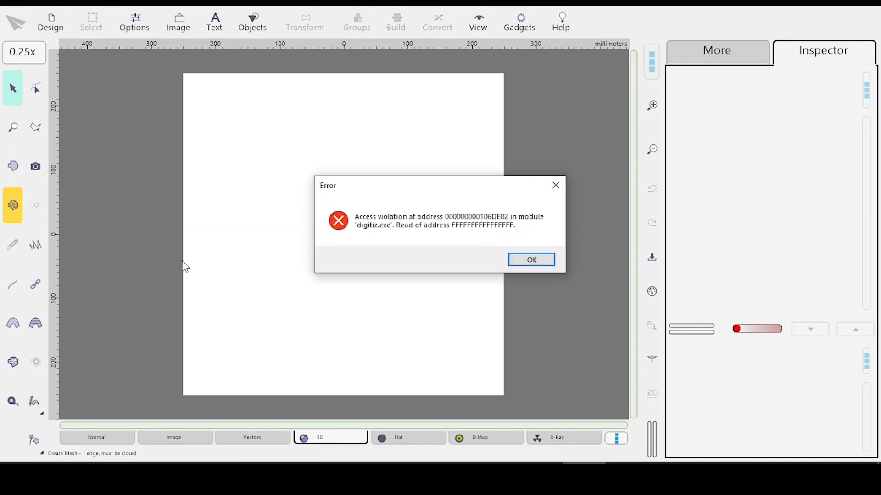
{"action": "left_click", "coordinate": [532, 261]}
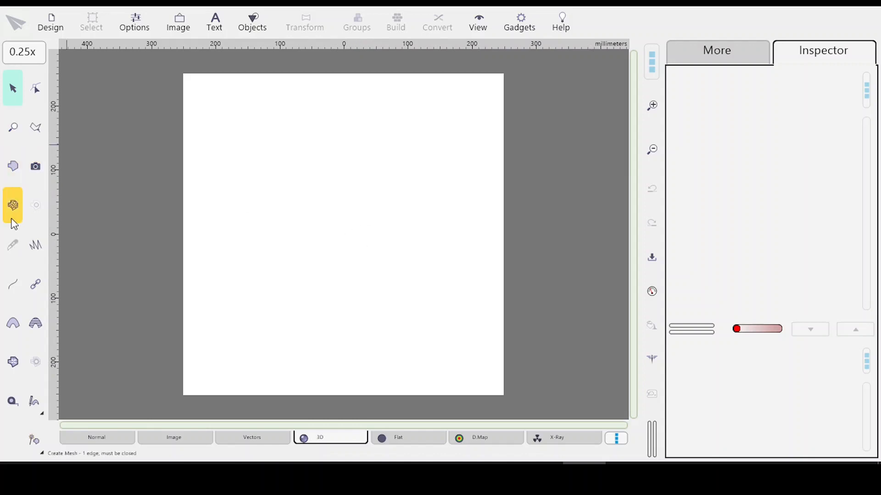
{"action": "left_click", "coordinate": [13, 170]}
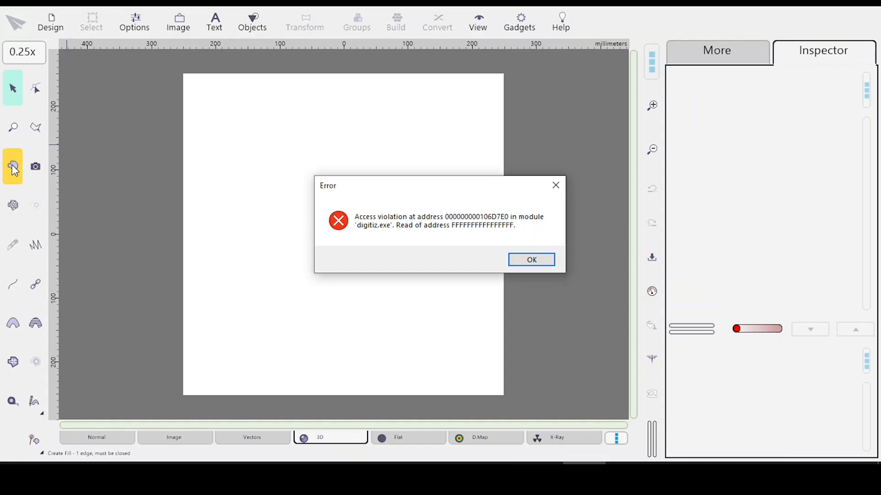
{"action": "left_click", "coordinate": [530, 260]}
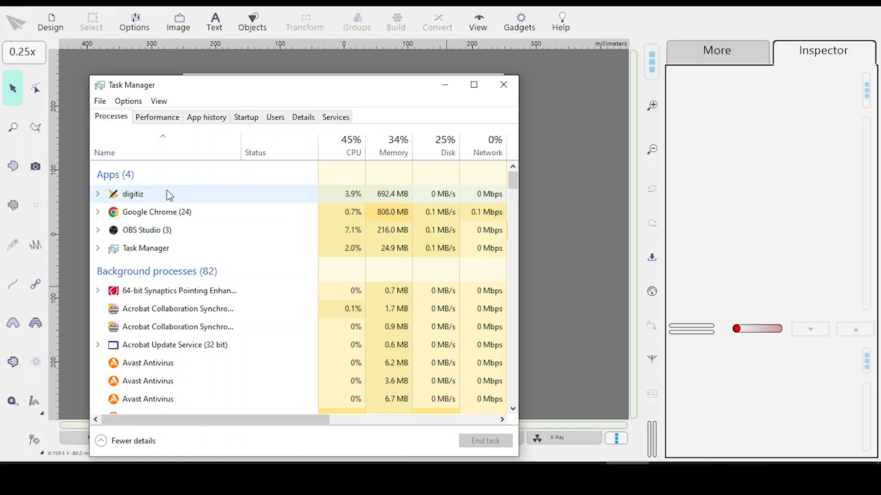
End the digitiz task in Task Manager and relaunch the Studio NEXT plug-in from Embird Editor
{"action": "left_click", "coordinate": [155, 196]}
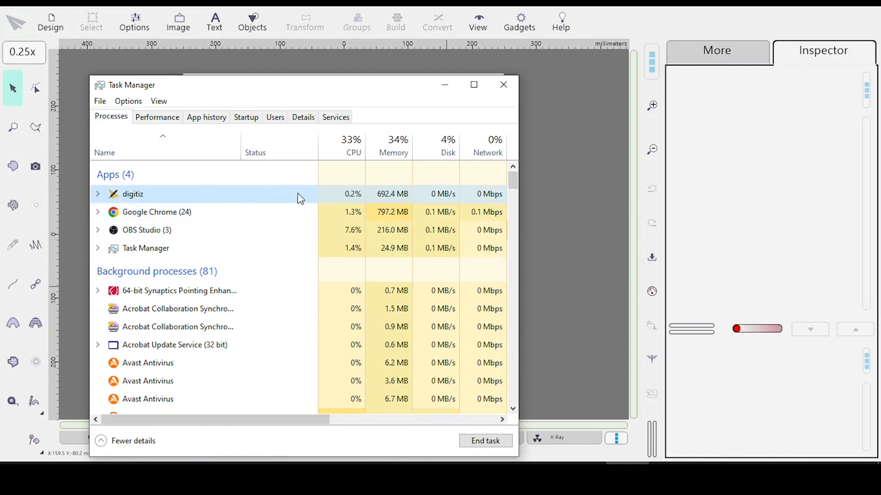
{"action": "left_click", "coordinate": [498, 443]}
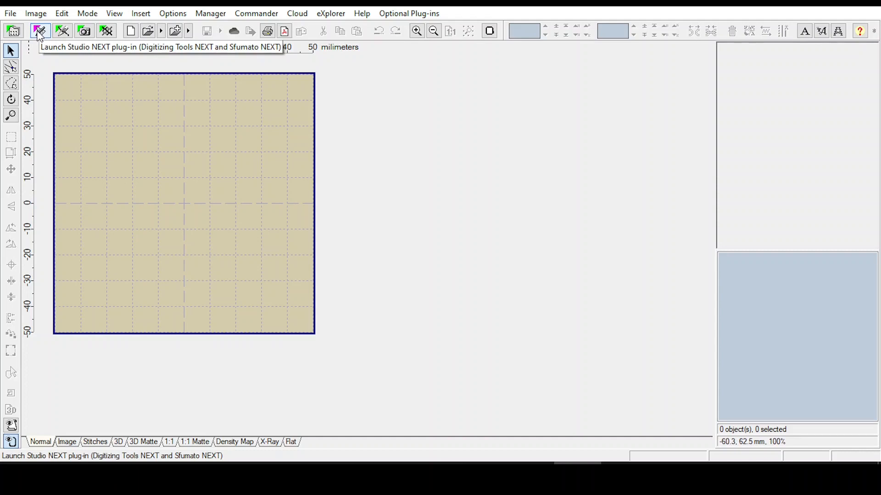
{"action": "left_click", "coordinate": [39, 32]}
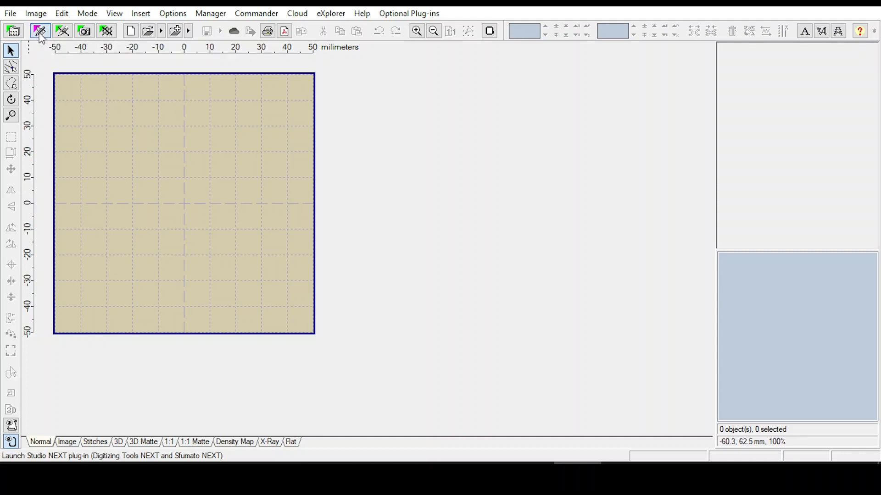
Open the recent design PaisleysHeart2InkAndMesh.eof
{"action": "left_click", "coordinate": [55, 22]}
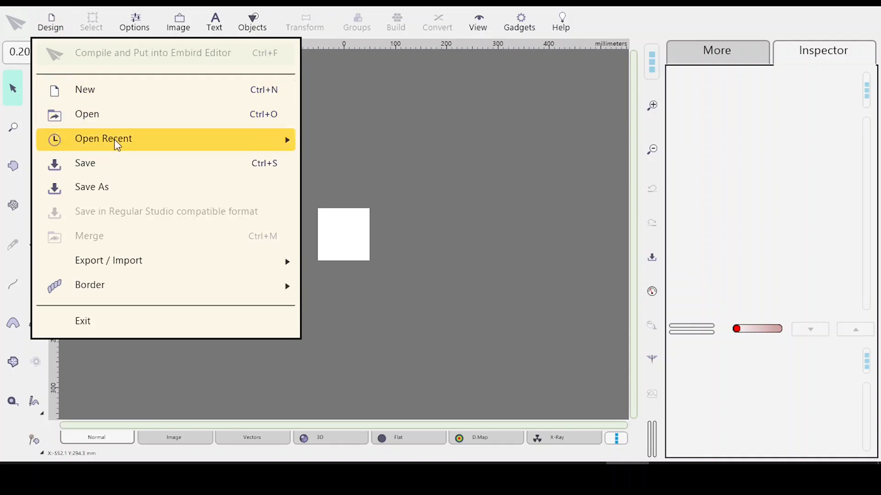
{"action": "mouse_move", "coordinate": [114, 140]}
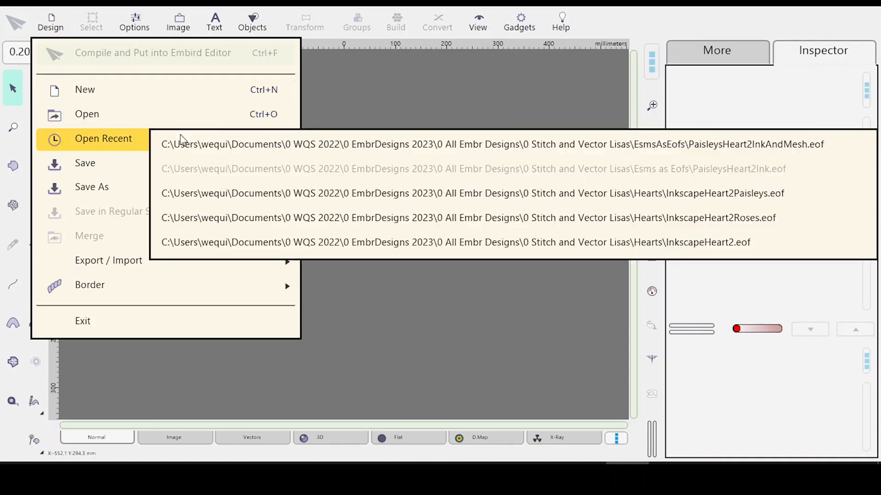
{"action": "left_click", "coordinate": [489, 144]}
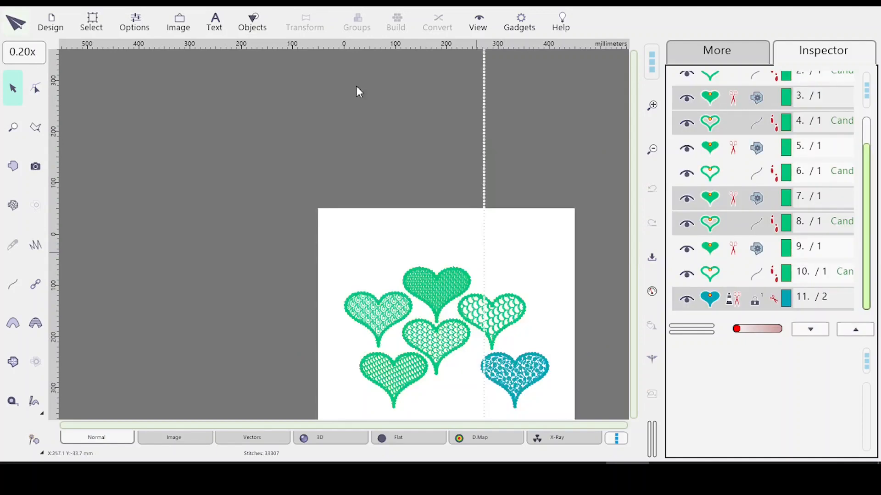
Start a new empty design and set its hoop to the predefined Janome M1 Hoop, 240.0 x 200.0 mm
{"action": "left_click", "coordinate": [50, 23]}
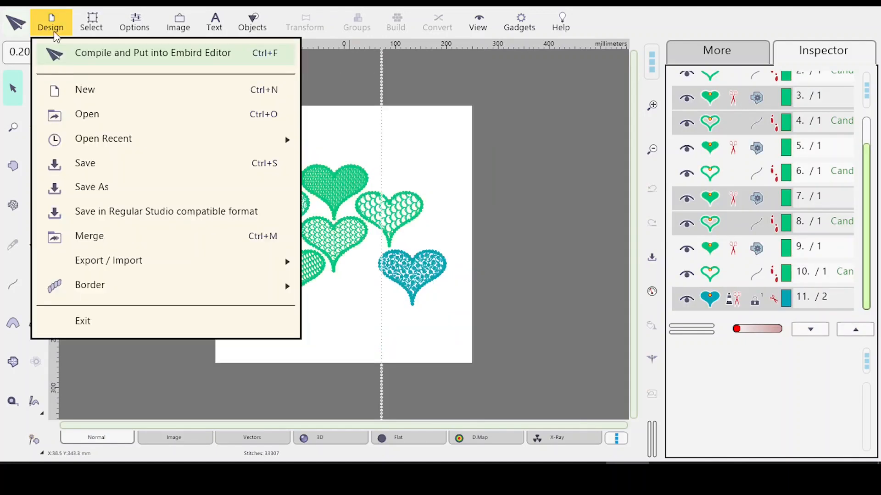
{"action": "left_click", "coordinate": [85, 92]}
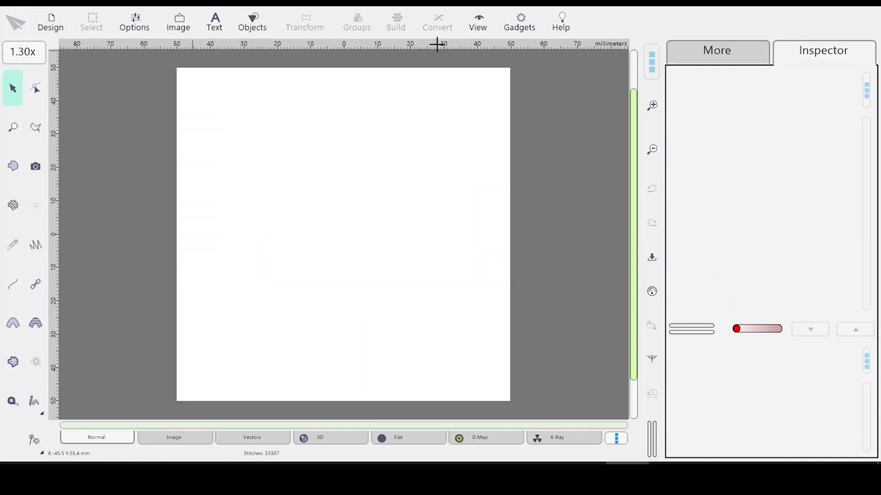
{"action": "left_click", "coordinate": [136, 28]}
{"action": "left_click", "coordinate": [176, 155]}
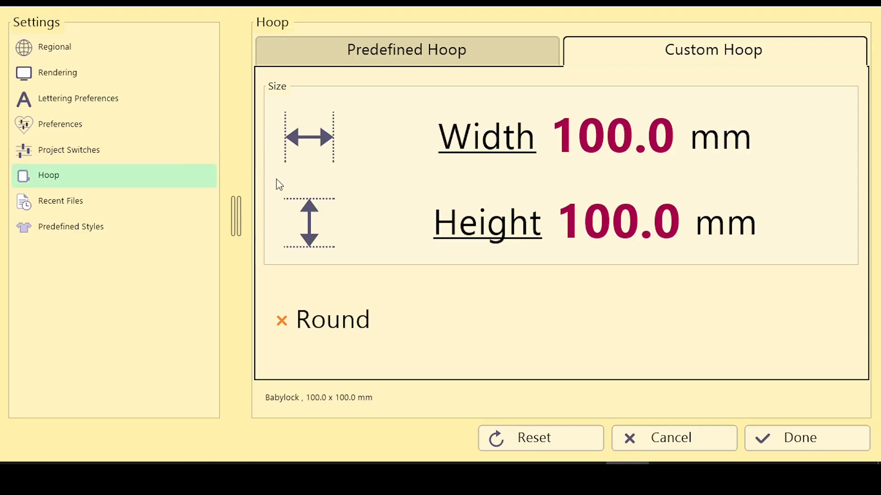
{"action": "left_click", "coordinate": [432, 49]}
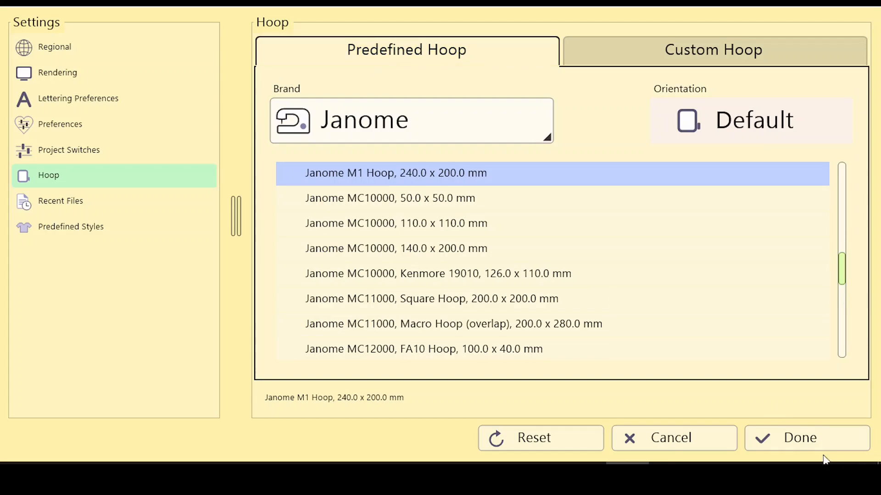
{"action": "left_click", "coordinate": [805, 442]}
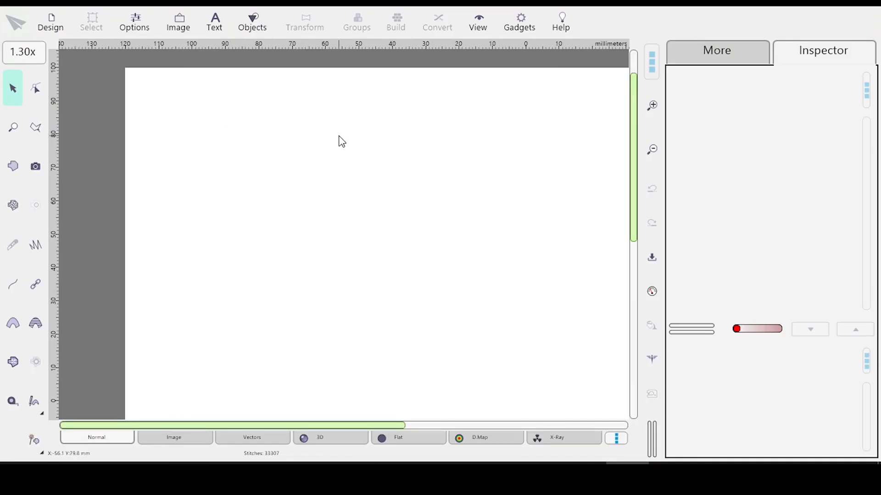
Try to start a mesh object in the empty design at 1:1 scale, dismissing the error
{"action": "scroll", "coordinate": [336, 132], "scroll_direction": "down", "scroll_amount": 1}
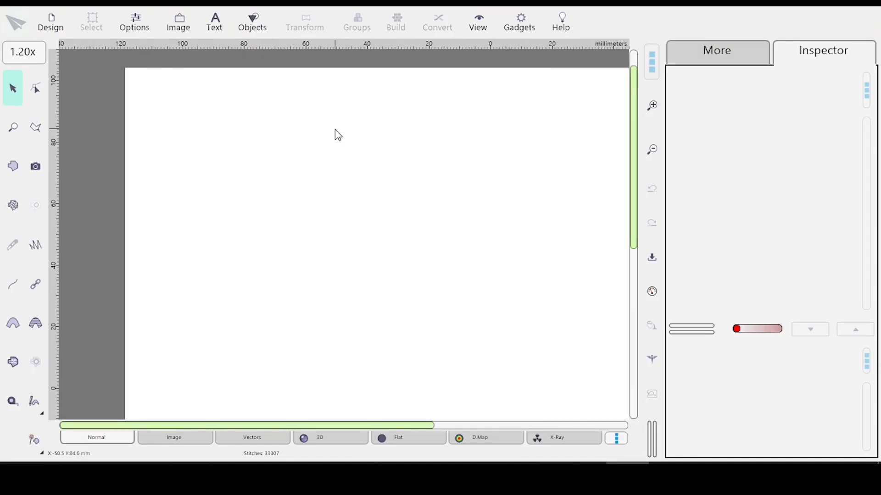
{"action": "left_click", "coordinate": [29, 56]}
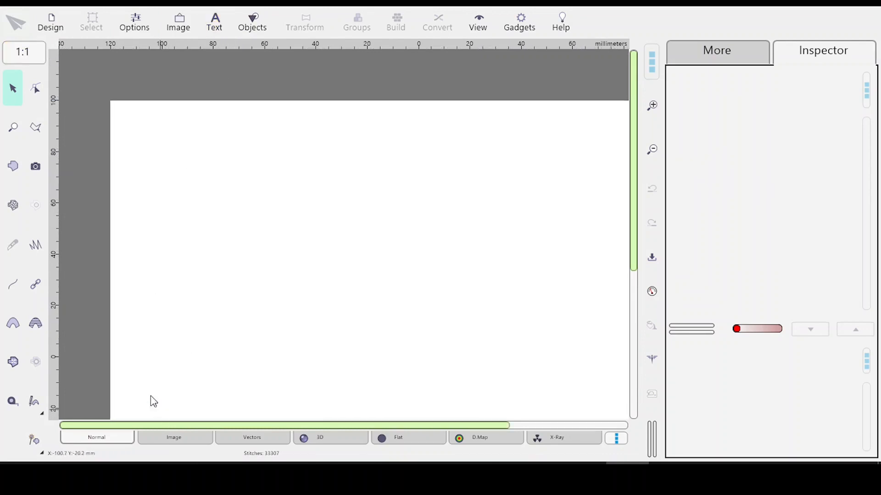
{"action": "left_click", "coordinate": [12, 205]}
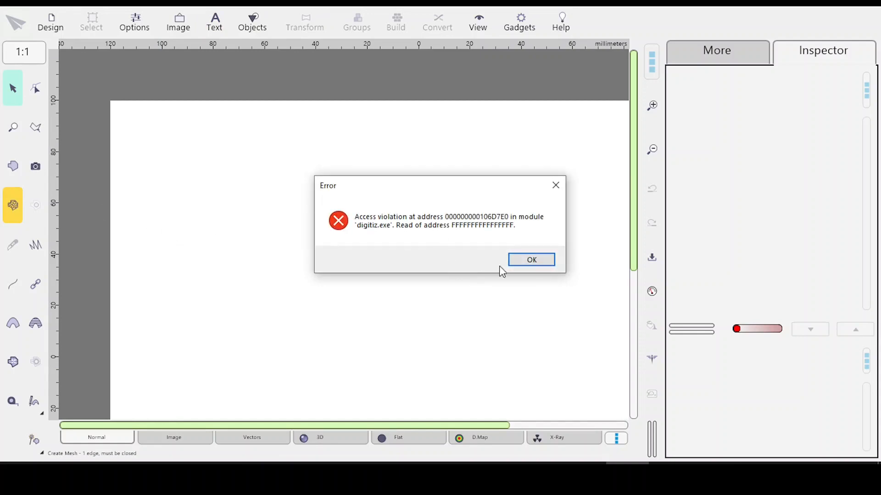
{"action": "left_click", "coordinate": [532, 260]}
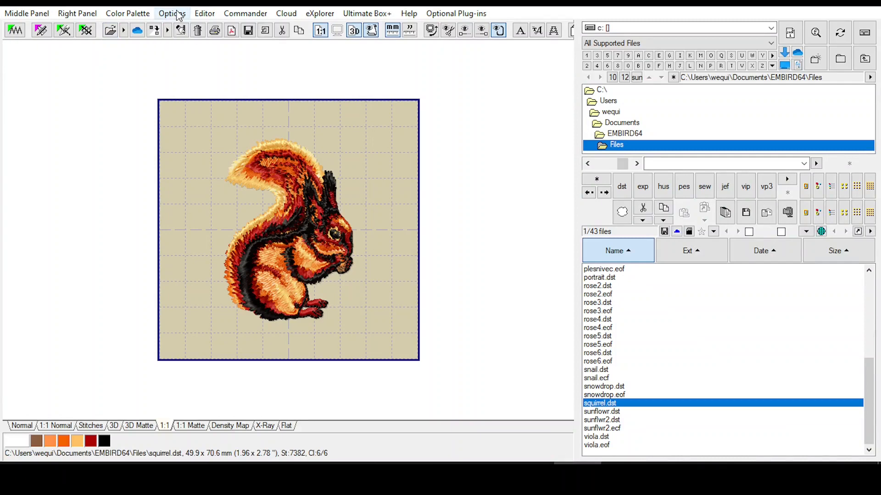
Set Editor as the module launched on startup and close Embird Manager
{"action": "left_click", "coordinate": [174, 14]}
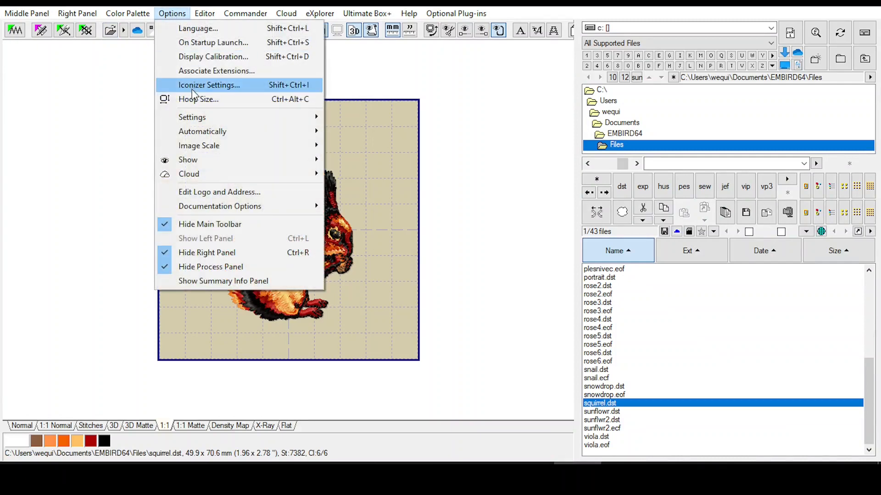
{"action": "left_click", "coordinate": [203, 44]}
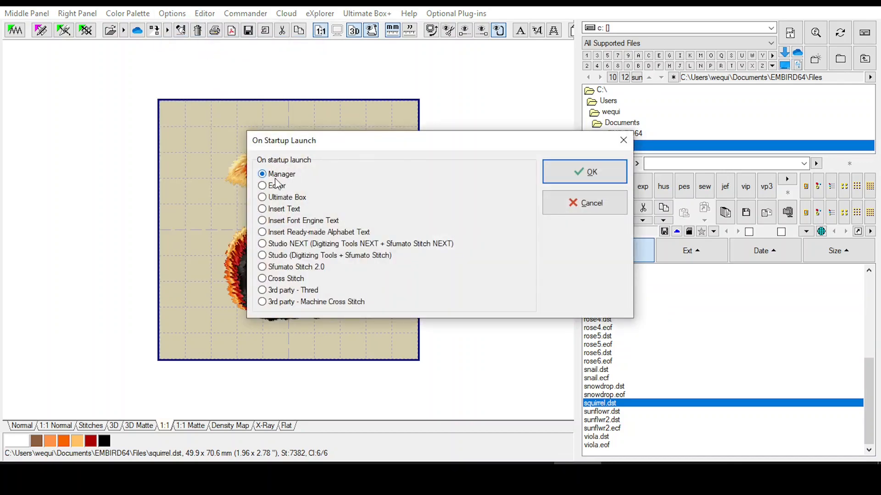
{"action": "left_click", "coordinate": [266, 187]}
{"action": "left_click", "coordinate": [582, 173]}
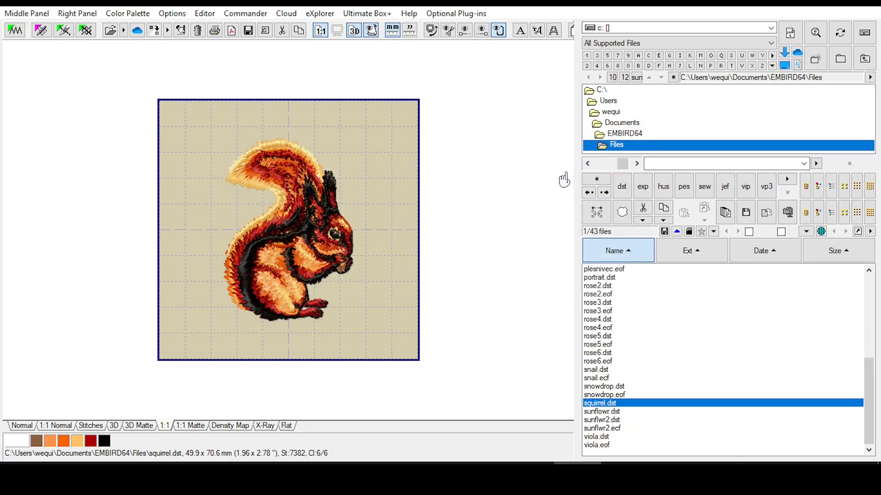
{"action": "left_click", "coordinate": [867, 6]}
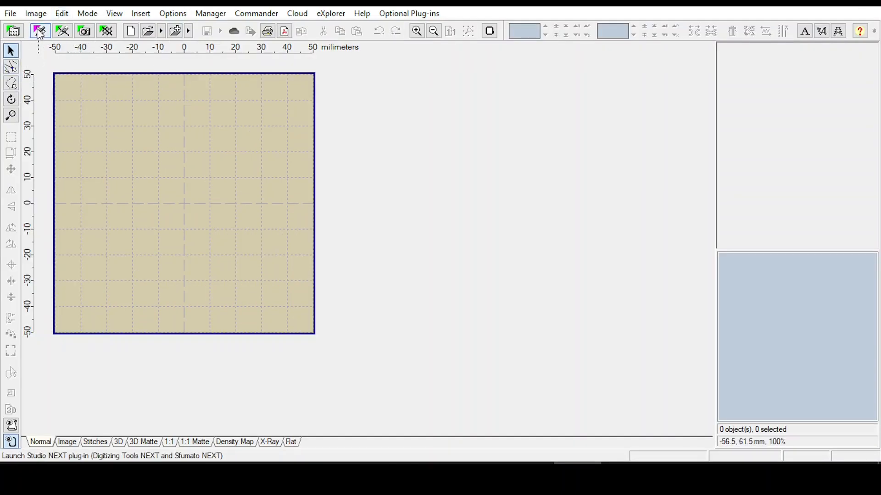
Launch Studio NEXT from Embird Editor and set the hoop to the predefined Janome M1 Hoop, 240.0 x 200.0 mm
{"action": "left_click", "coordinate": [40, 33]}
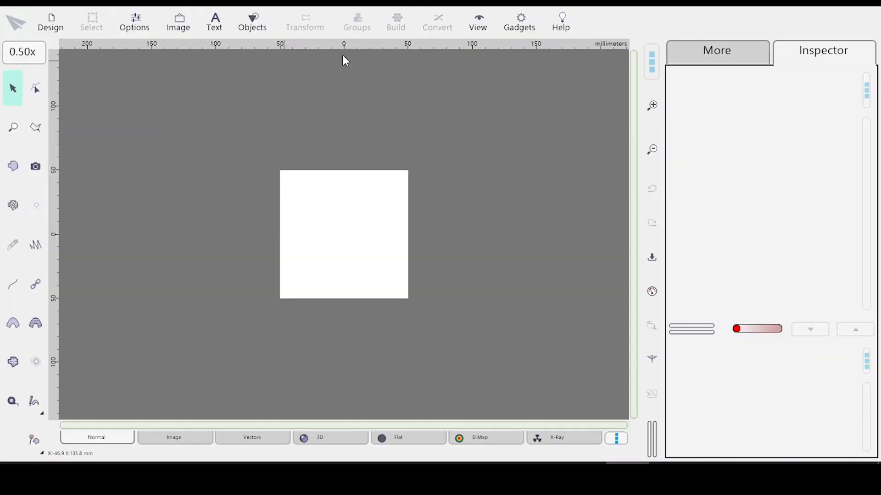
{"action": "left_click", "coordinate": [133, 20]}
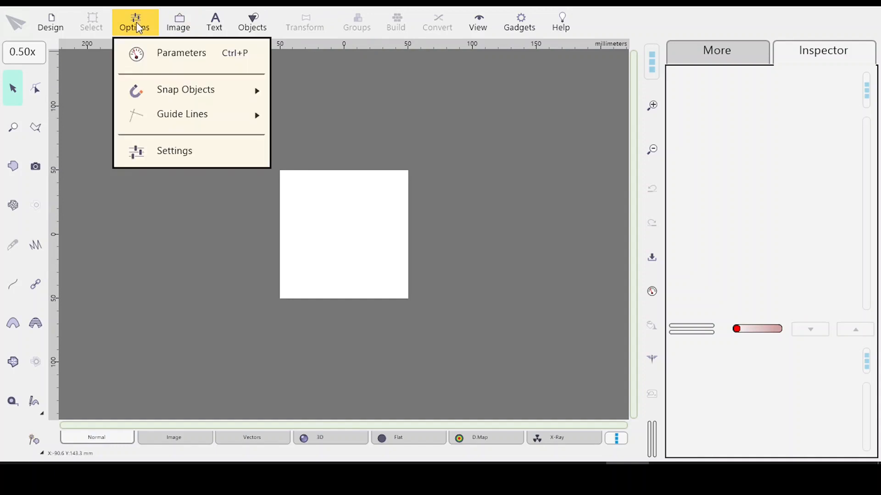
{"action": "left_click", "coordinate": [169, 151]}
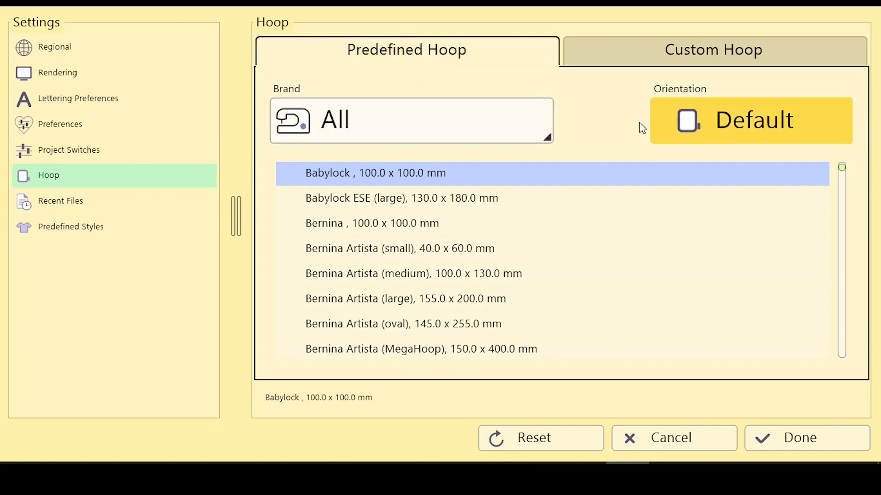
{"action": "left_click", "coordinate": [547, 143]}
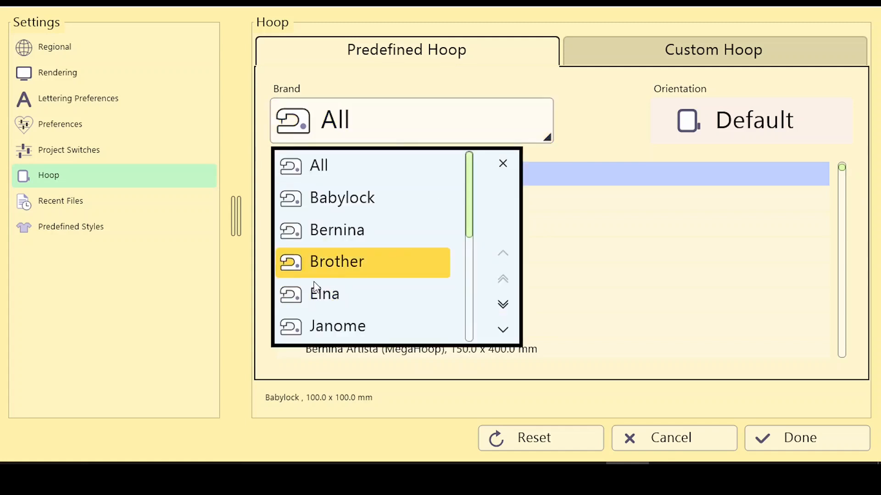
{"action": "left_click", "coordinate": [349, 324]}
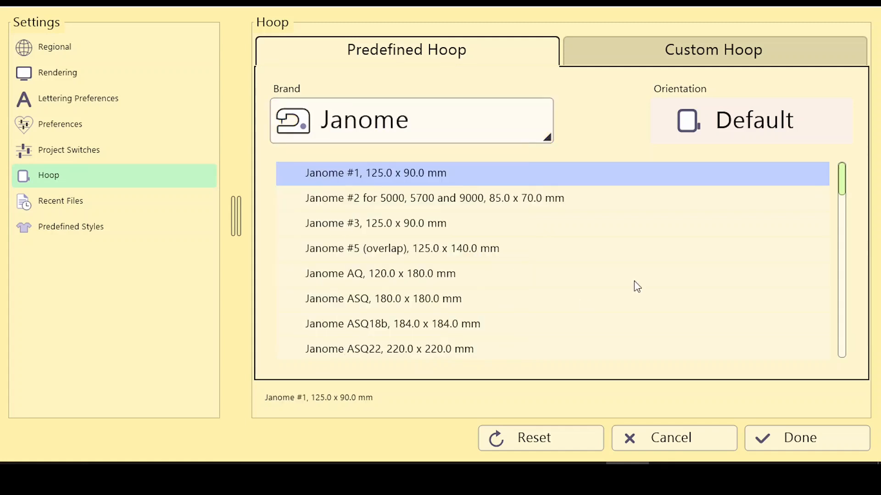
{"action": "left_click_drag", "start_coordinate": [841, 178], "coordinate": [840, 252]}
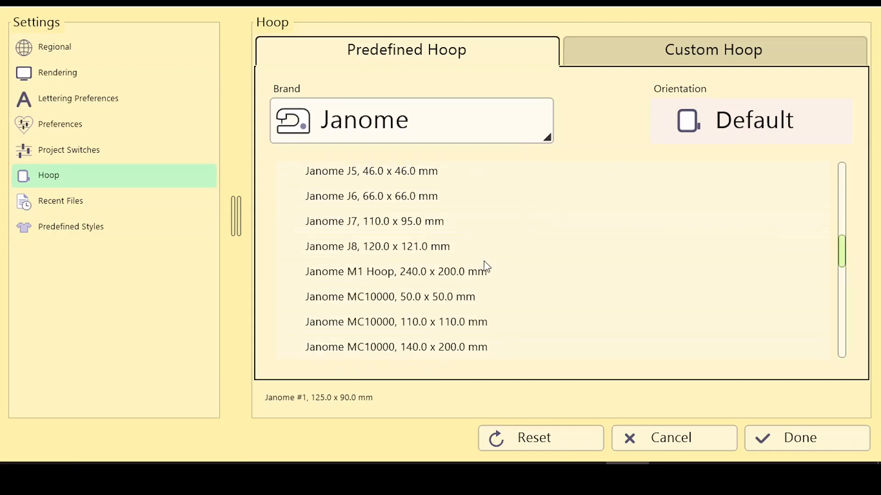
{"action": "left_click", "coordinate": [482, 273]}
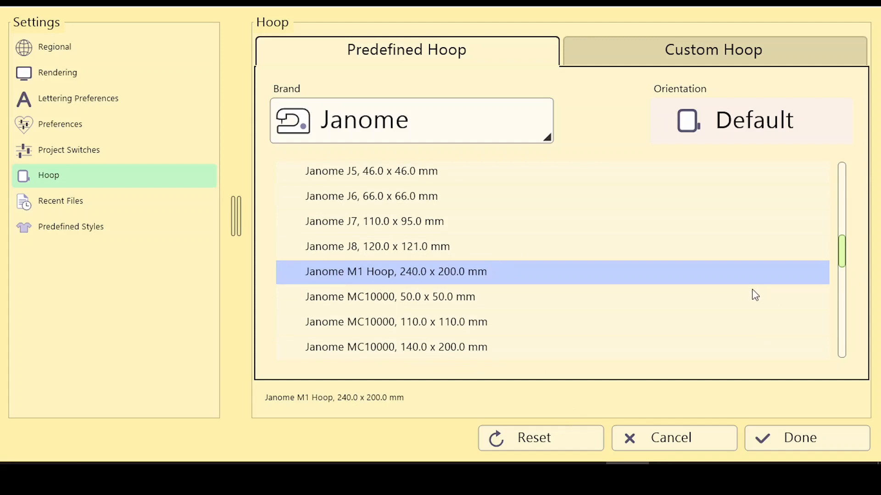
{"action": "left_click", "coordinate": [796, 444]}
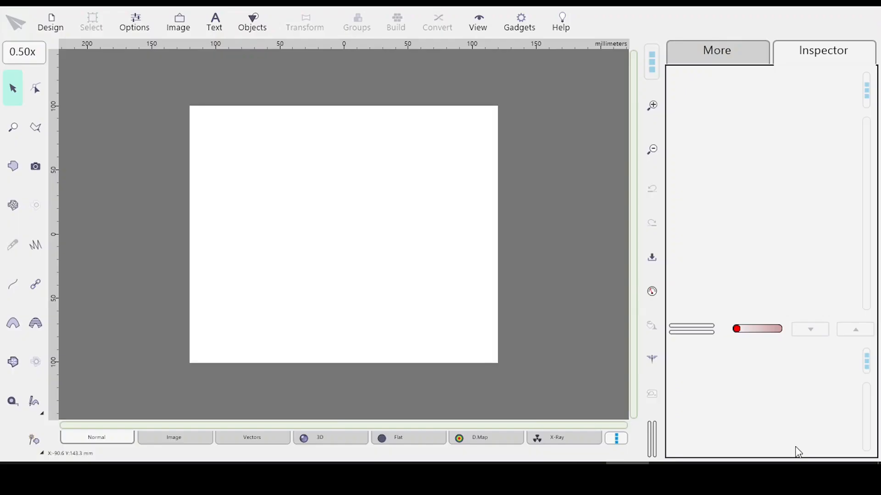
Start a new mesh object and set its number of layers to 2
{"action": "left_click", "coordinate": [14, 210]}
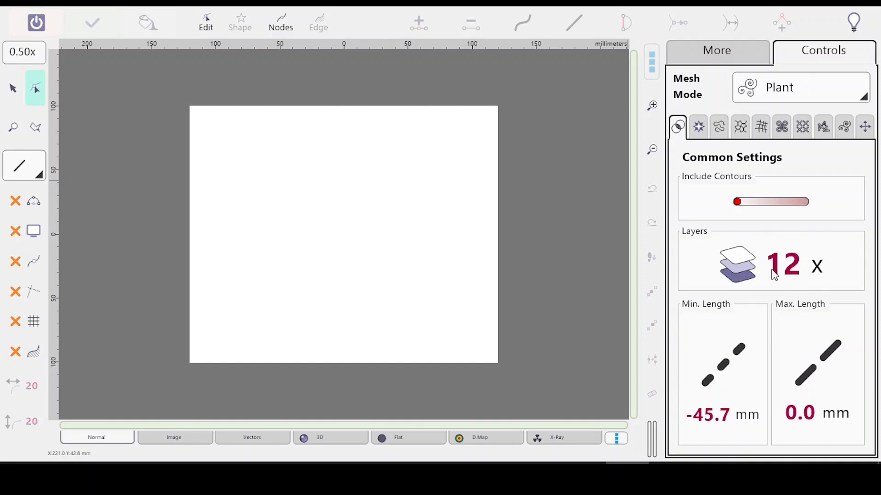
{"action": "left_click", "coordinate": [737, 266]}
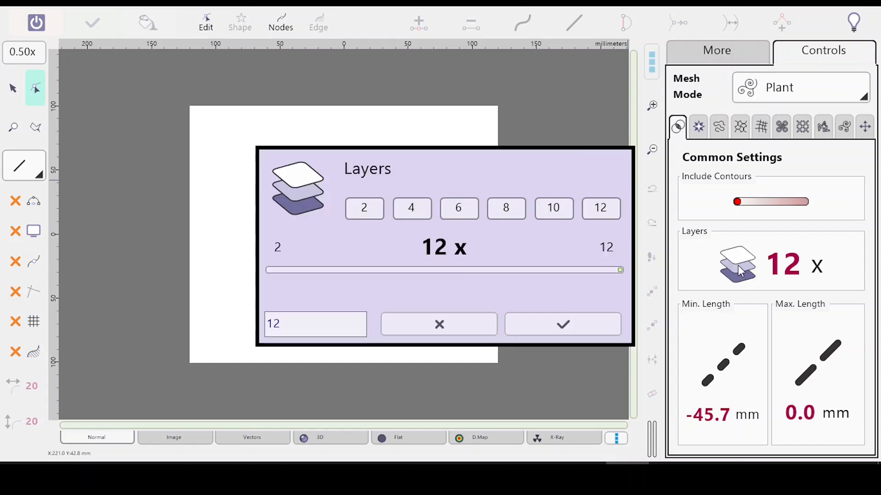
{"action": "left_click", "coordinate": [363, 212]}
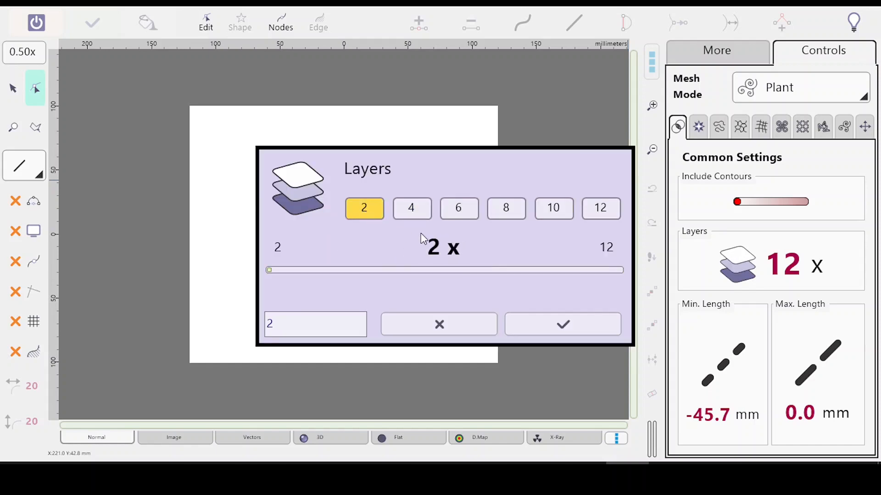
{"action": "left_click", "coordinate": [566, 326]}
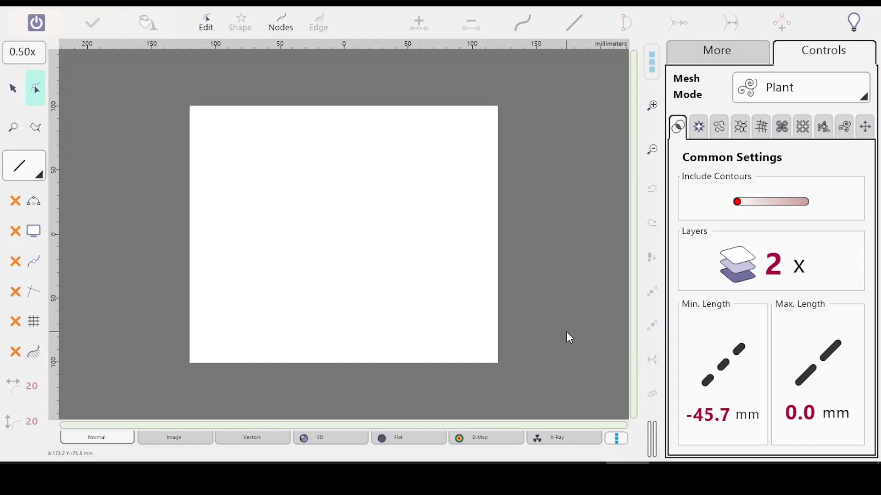
Set the mesh's minimum length to 1.5 mm and its maximum length to 2.0 mm
{"action": "left_click", "coordinate": [724, 368]}
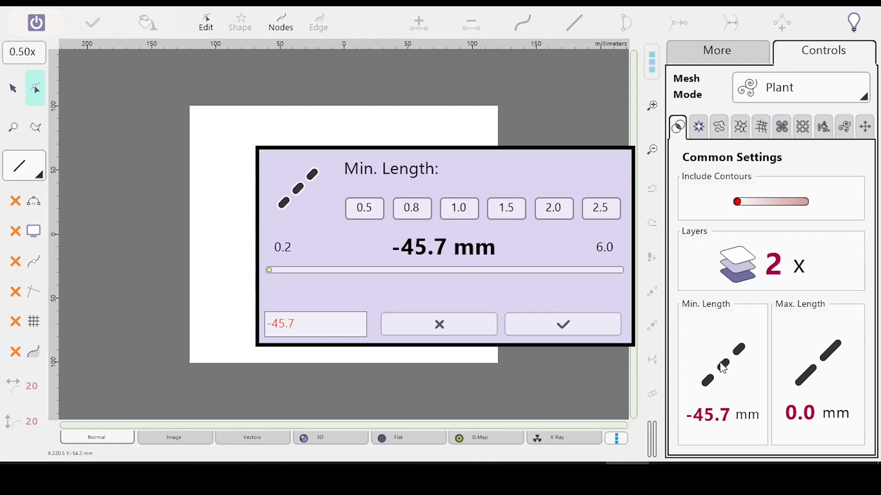
{"action": "left_click", "coordinate": [507, 208]}
{"action": "left_click", "coordinate": [571, 323]}
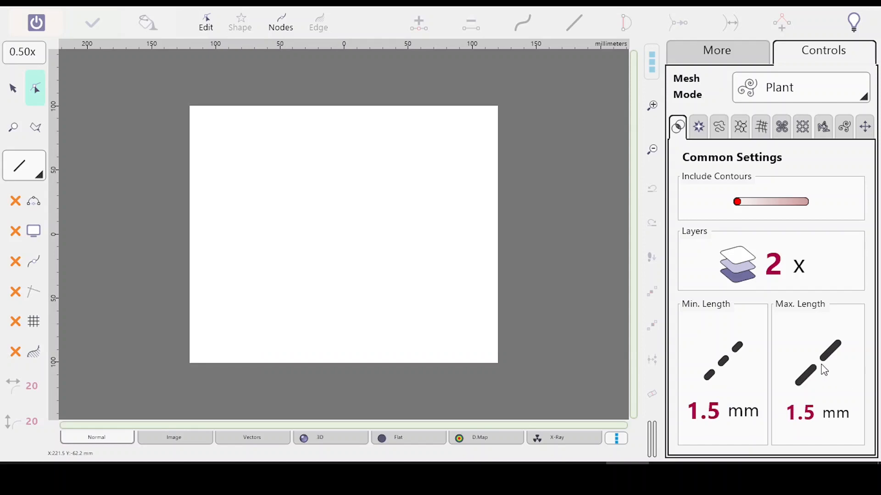
{"action": "left_click", "coordinate": [822, 369]}
{"action": "left_click", "coordinate": [421, 209]}
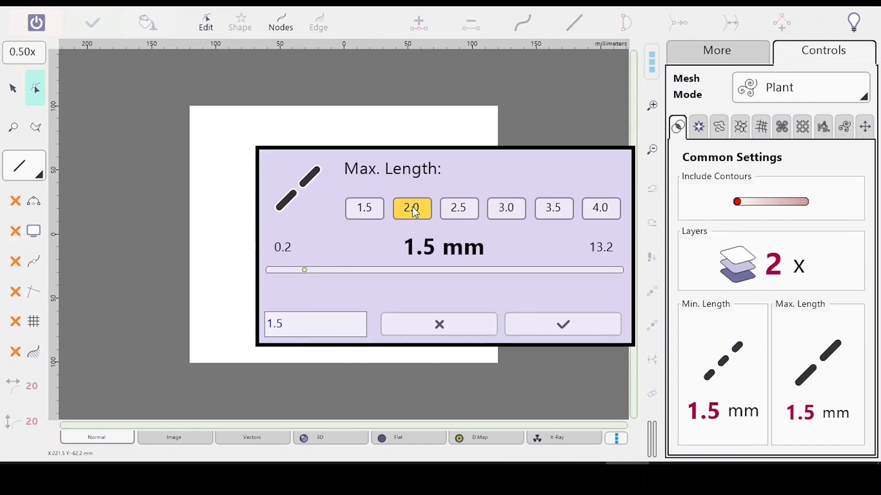
{"action": "left_click", "coordinate": [564, 331]}
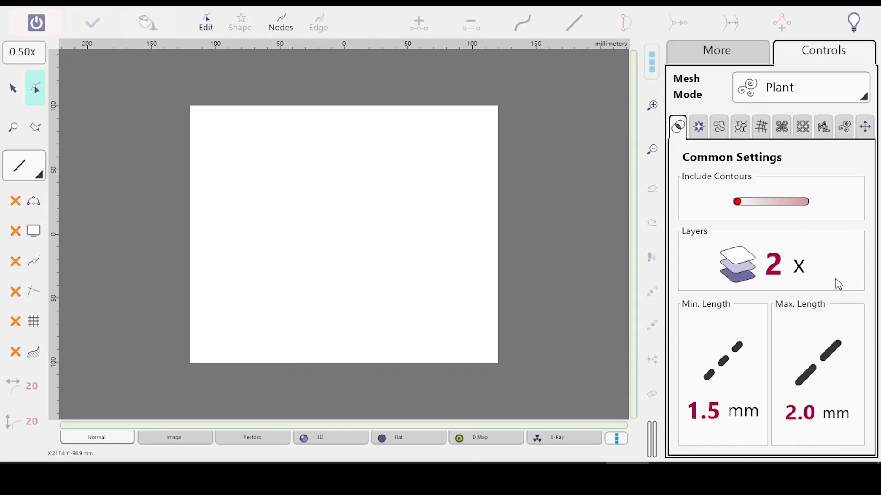
Set the mesh mode to Tiles, choose the Blackwork category, and set the tile scale to 100%
{"action": "left_click", "coordinate": [865, 96]}
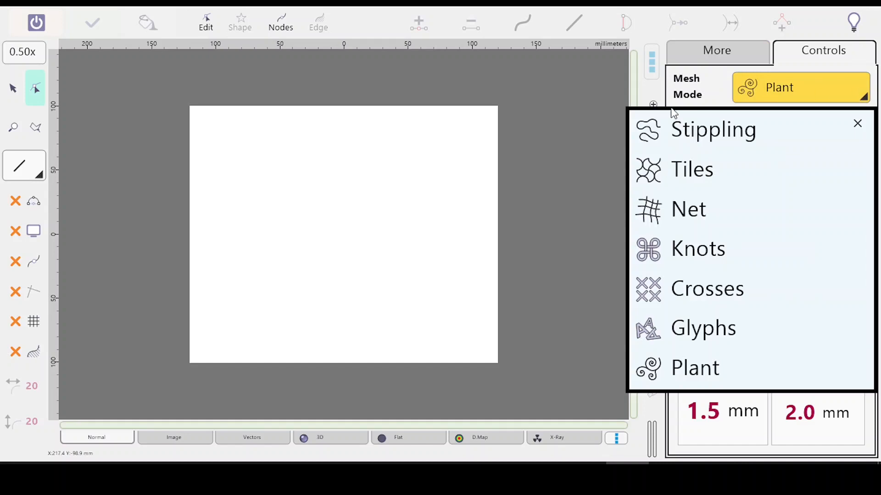
{"action": "left_click", "coordinate": [695, 175]}
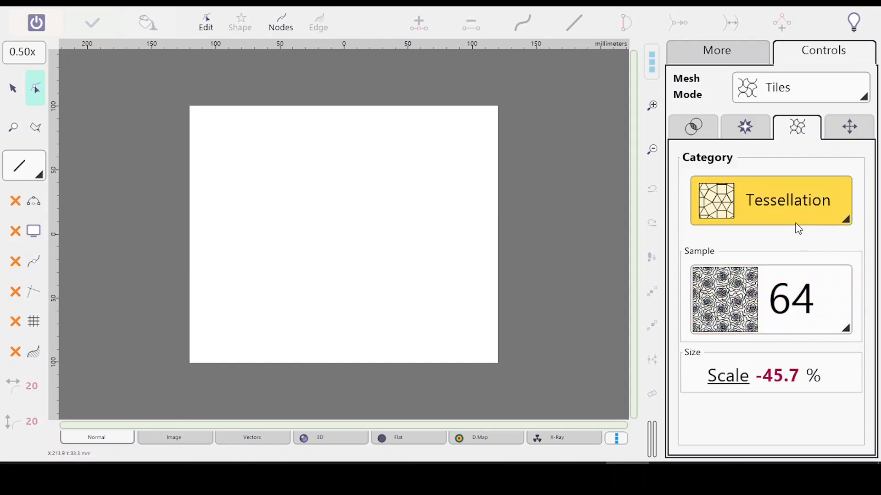
{"action": "left_click", "coordinate": [848, 221]}
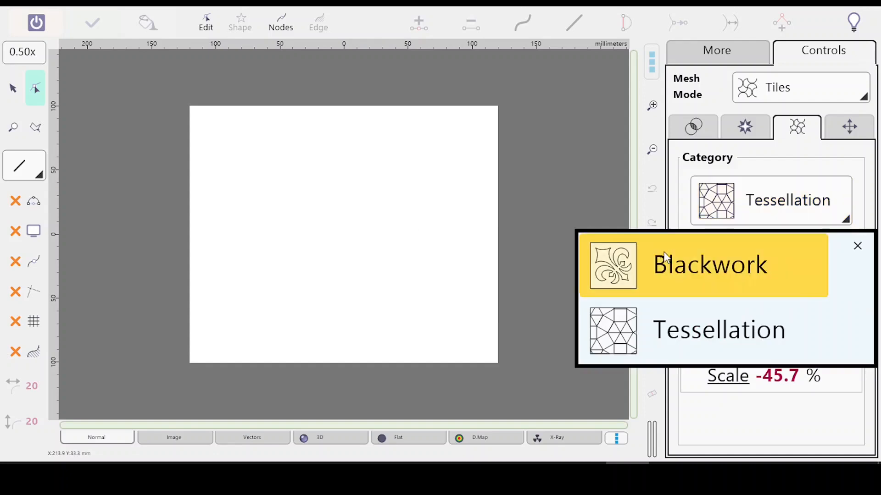
{"action": "left_click", "coordinate": [686, 263]}
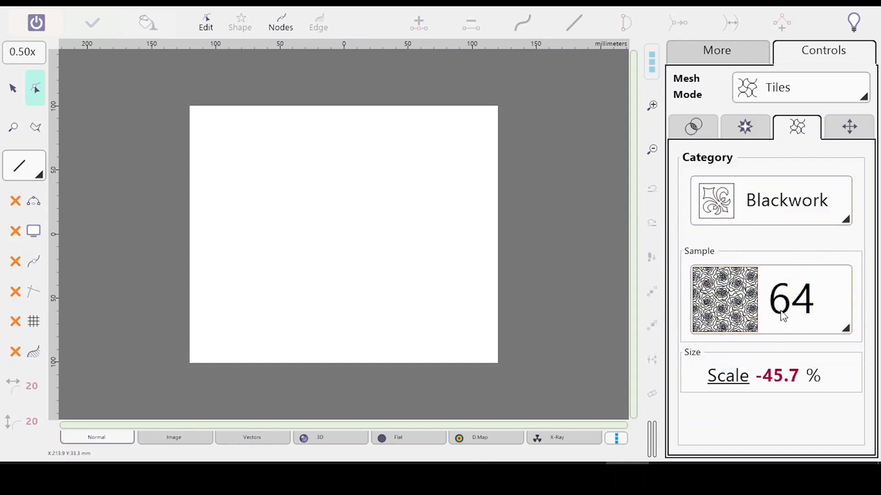
{"action": "left_click", "coordinate": [726, 379]}
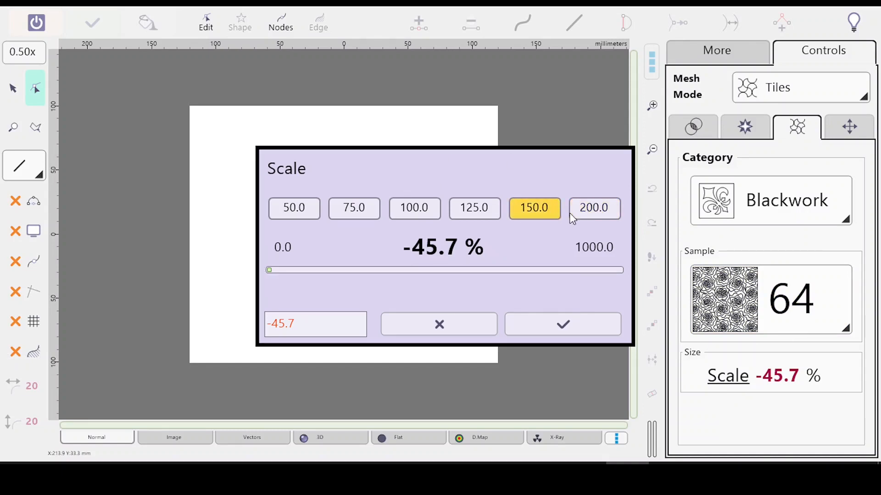
{"action": "left_click", "coordinate": [415, 209]}
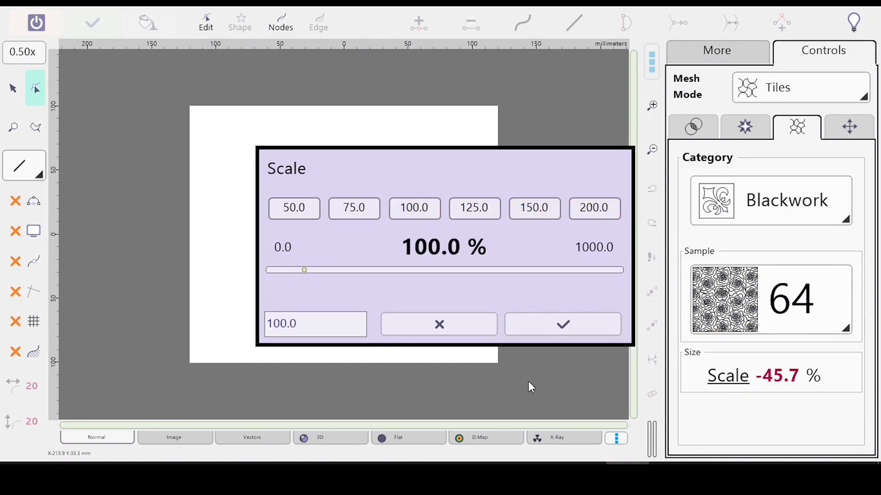
{"action": "left_click", "coordinate": [553, 326]}
Turn on Include Contours for the mesh and review its effect, tile category and transformation settings
{"action": "left_click", "coordinate": [692, 131]}
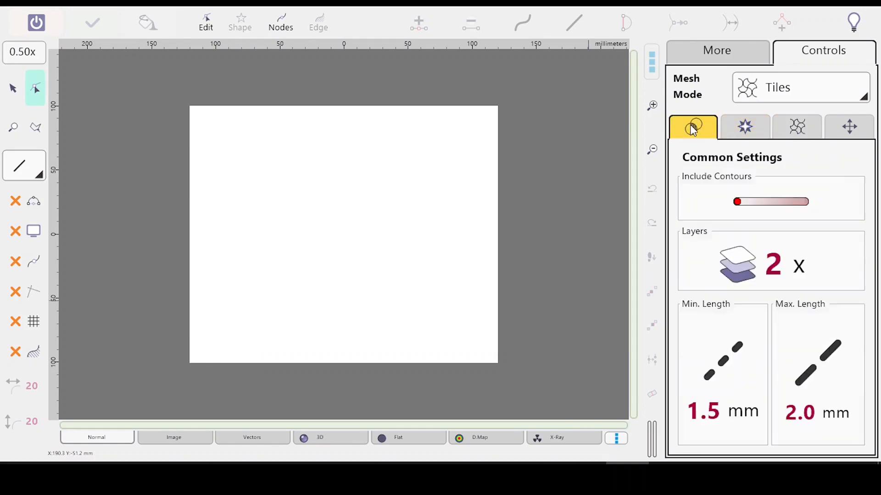
{"action": "left_click", "coordinate": [745, 128]}
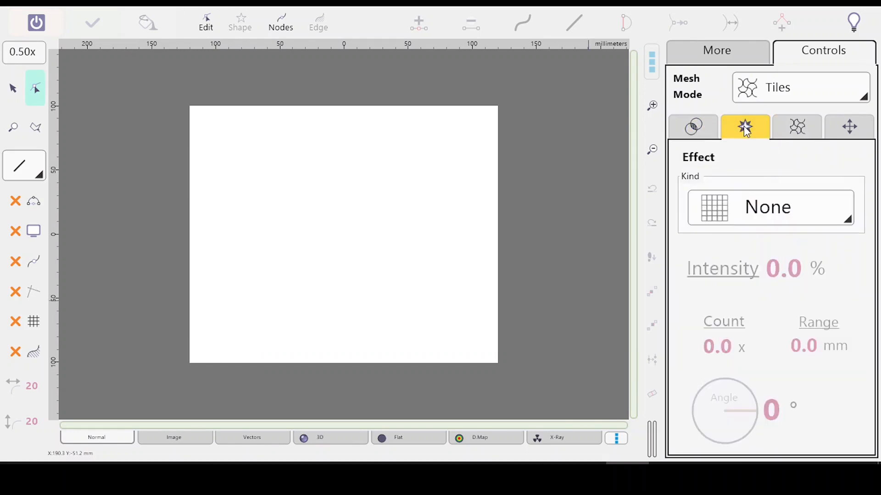
{"action": "left_click", "coordinate": [706, 130]}
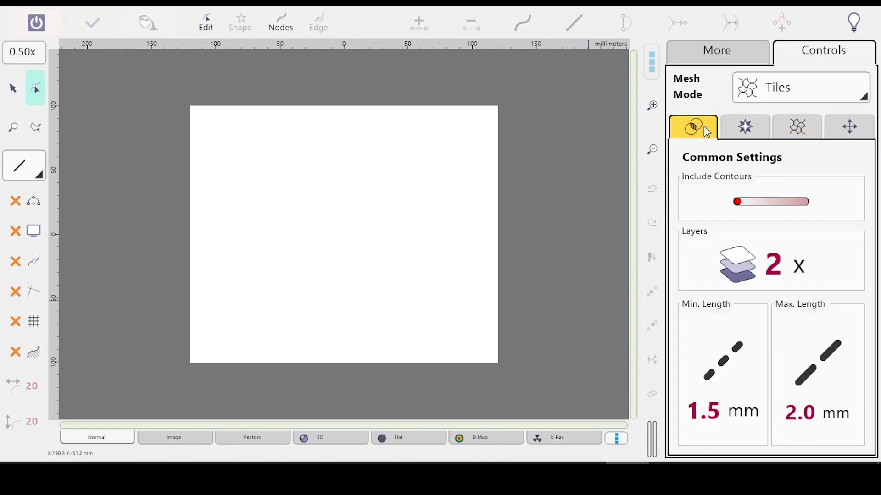
{"action": "left_click", "coordinate": [806, 207]}
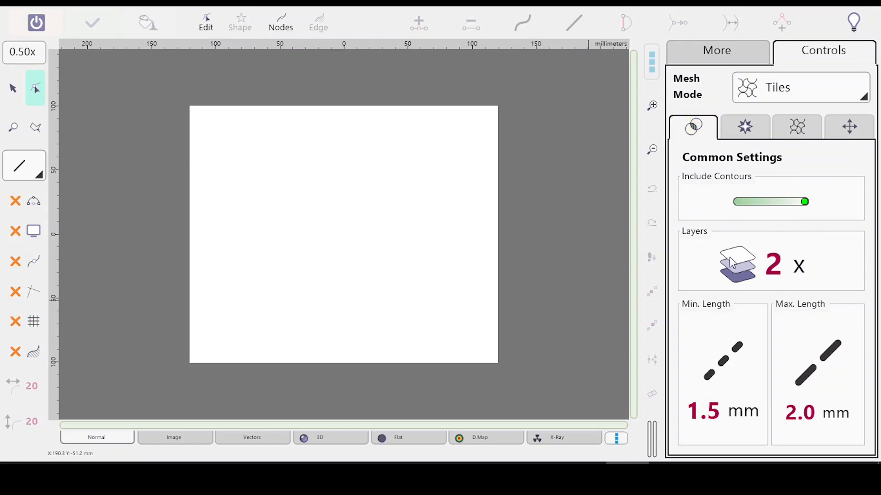
{"action": "left_click", "coordinate": [747, 130]}
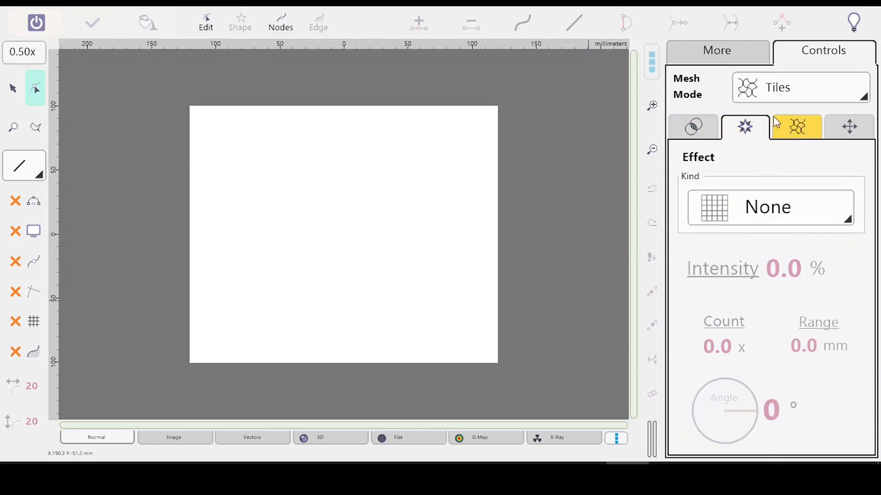
{"action": "left_click", "coordinate": [797, 130]}
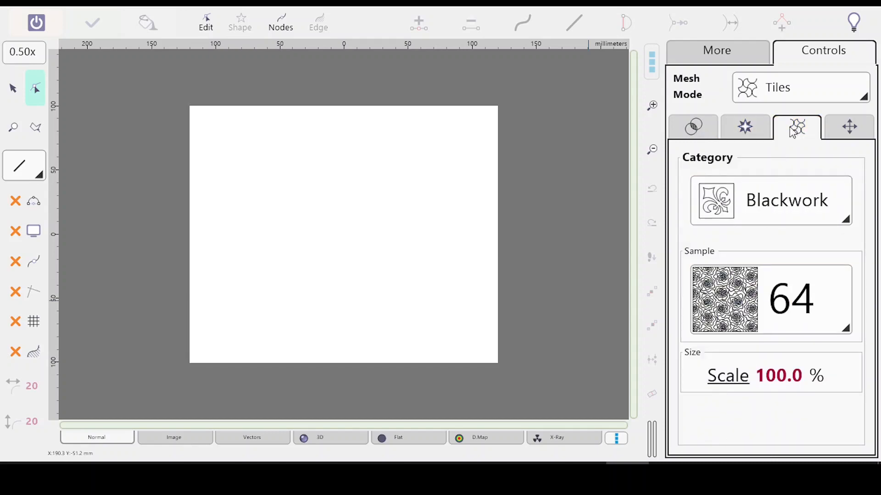
{"action": "left_click", "coordinate": [849, 131]}
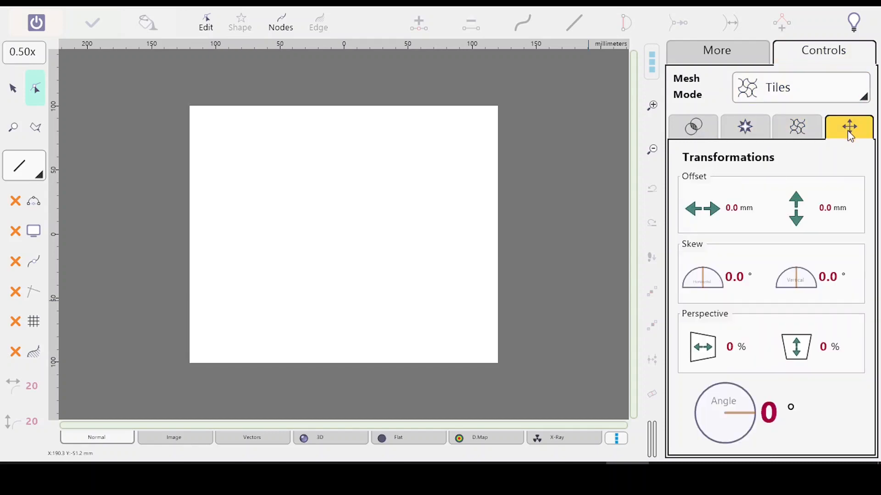
{"action": "left_click", "coordinate": [750, 129]}
{"action": "left_click", "coordinate": [693, 128]}
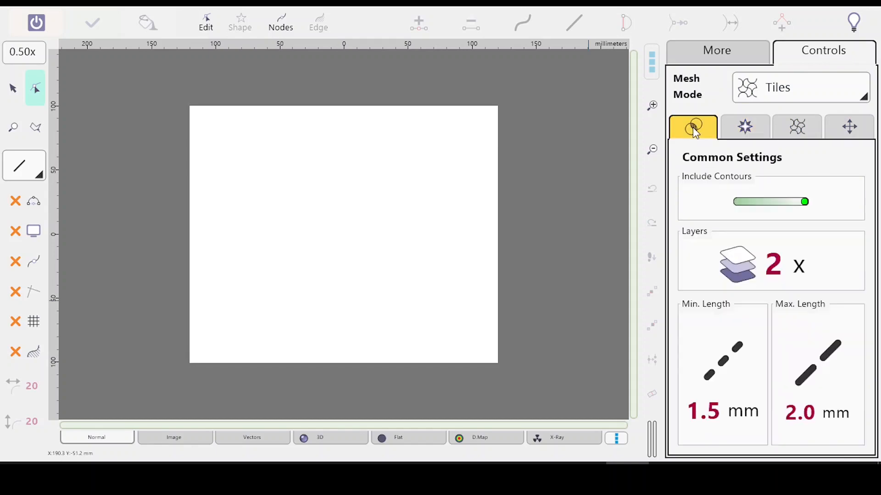
{"action": "left_click", "coordinate": [797, 130]}
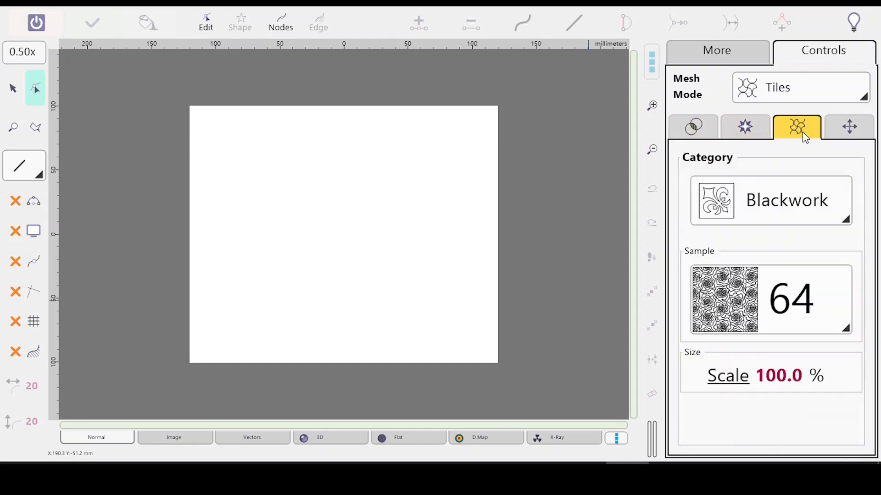
Draw a rounded rectangle about 177 x 137 mm as the mesh outline and finish the object
{"action": "left_click", "coordinate": [296, 198]}
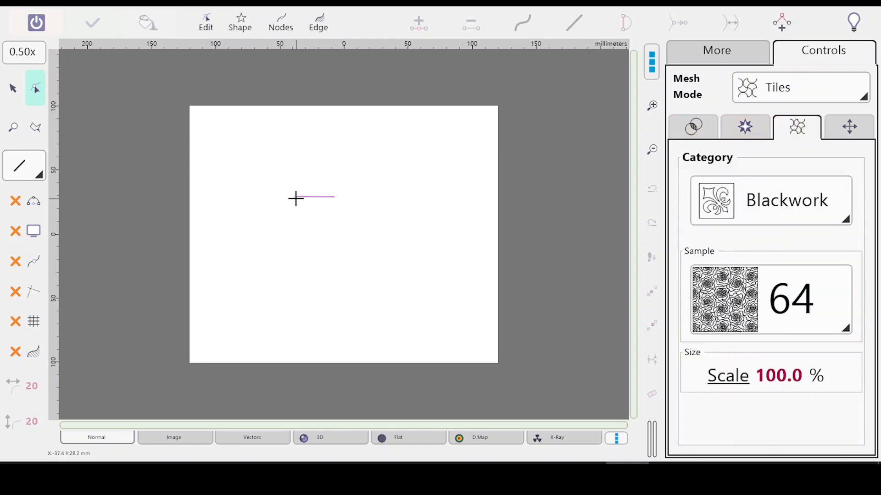
{"action": "left_click", "coordinate": [232, 24]}
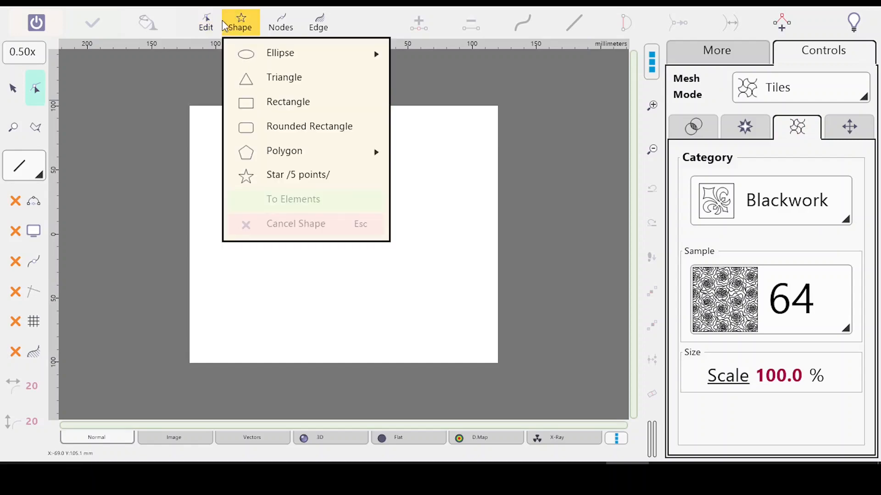
{"action": "left_click", "coordinate": [274, 128]}
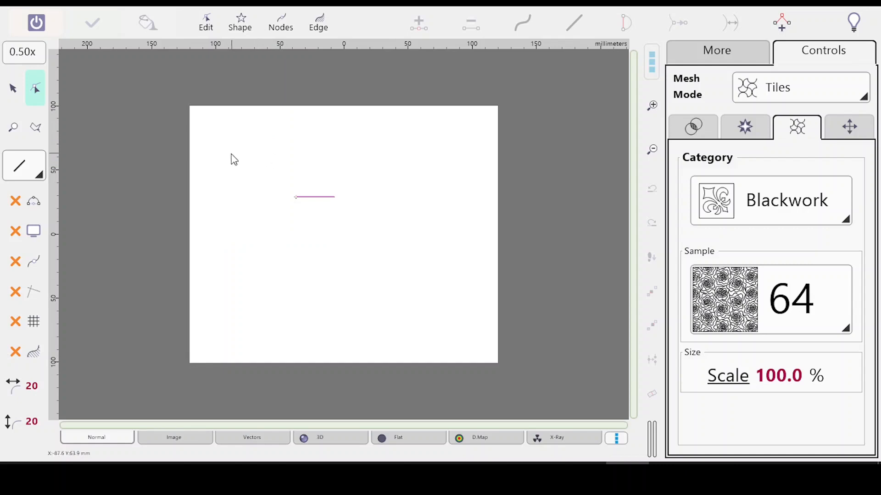
{"action": "left_click_drag", "start_coordinate": [228, 152], "coordinate": [328, 232]}
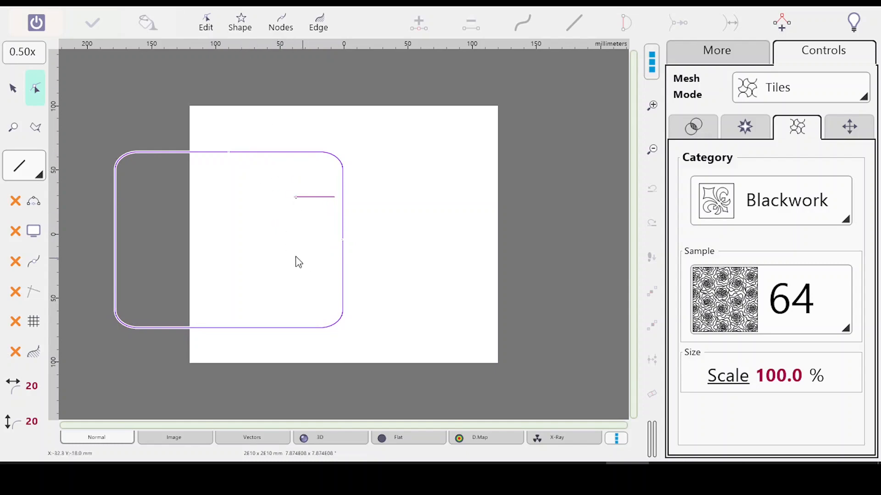
{"action": "key", "text": "Return"}
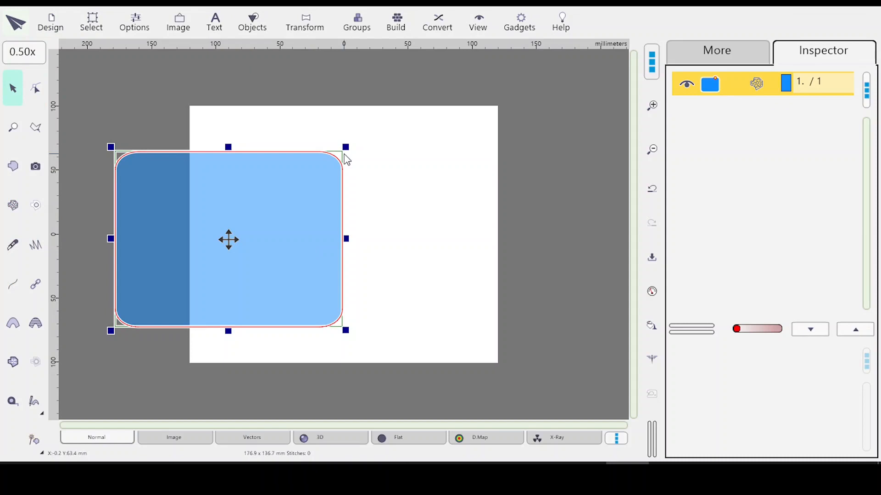
Centre the rounded rectangle in the hoop and generate its mesh stitches
{"action": "key", "text": "c"}
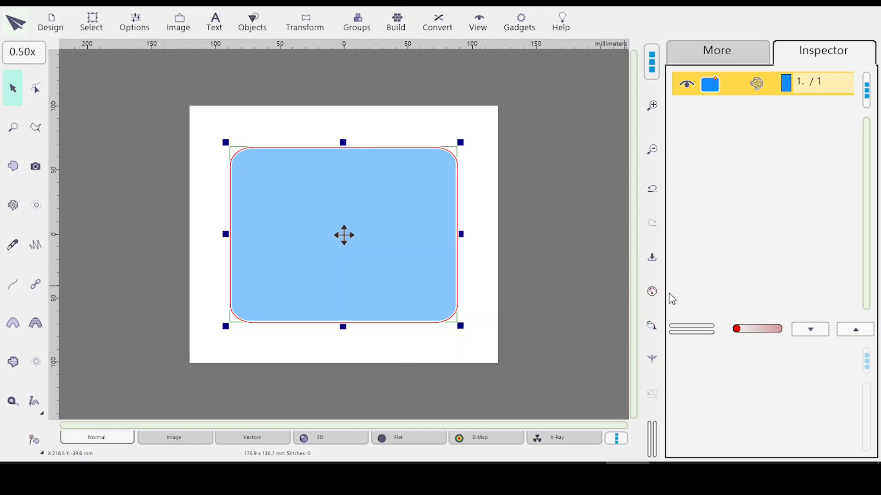
{"action": "left_click", "coordinate": [651, 338]}
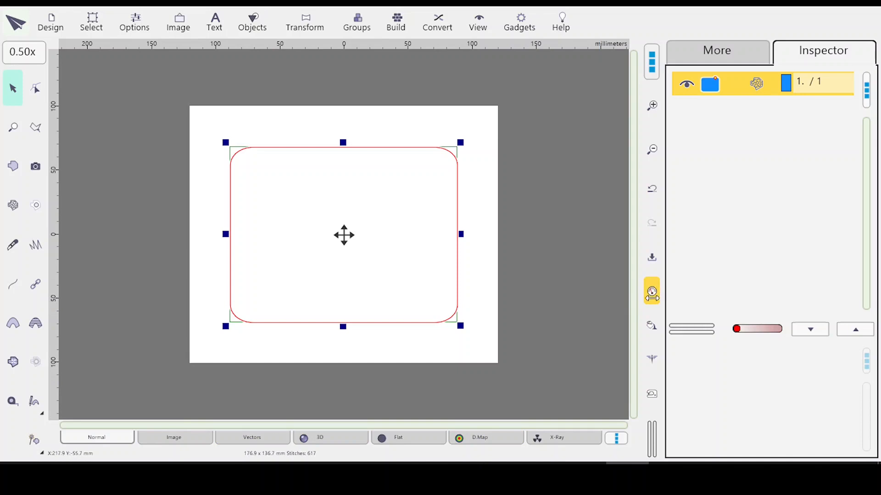
Try a 75% tile scale in the mesh object's parameters and return the scale to 100%
{"action": "left_click", "coordinate": [651, 293]}
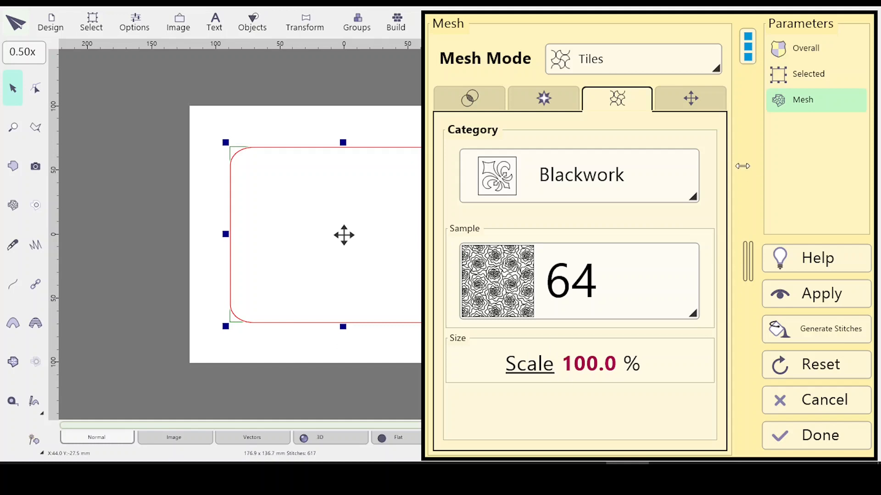
{"action": "left_click_drag", "start_coordinate": [742, 166], "coordinate": [744, 166]}
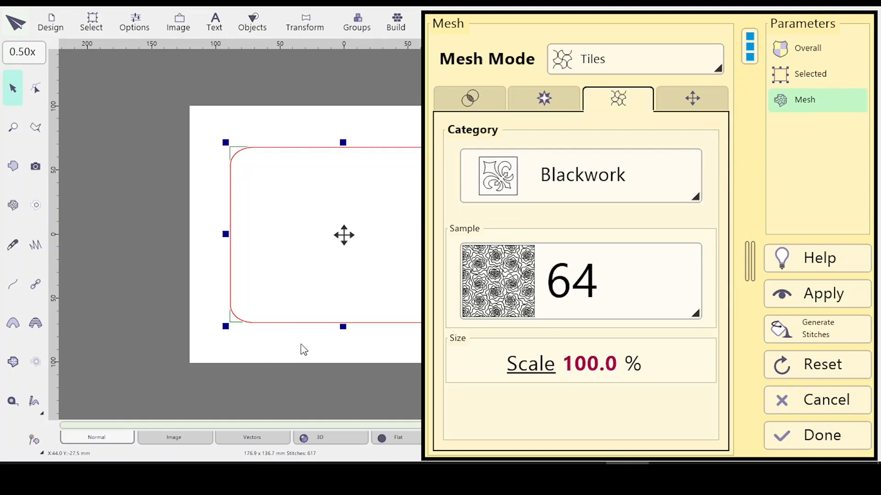
{"action": "left_click", "coordinate": [537, 364]}
{"action": "left_click", "coordinate": [359, 210]}
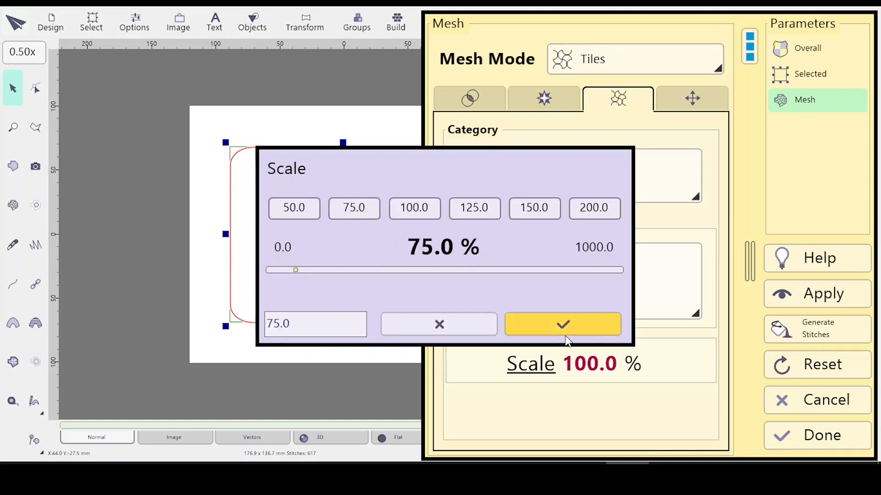
{"action": "left_click", "coordinate": [565, 340]}
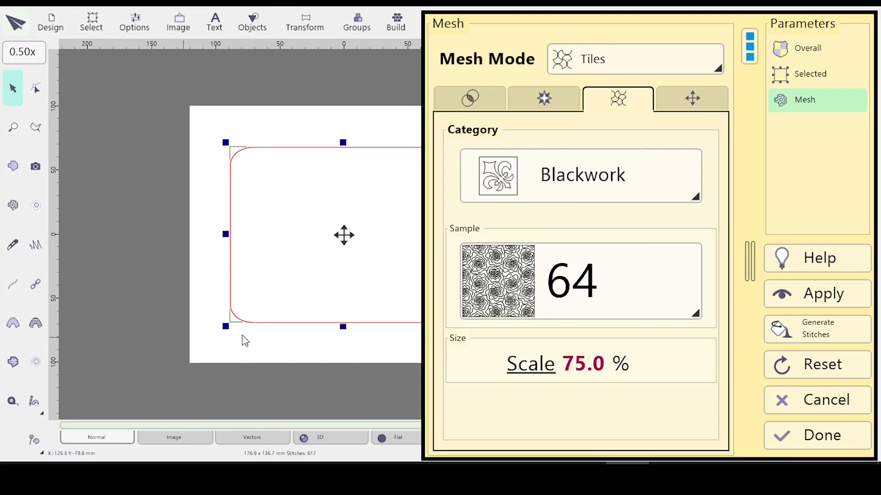
{"action": "left_click", "coordinate": [541, 372]}
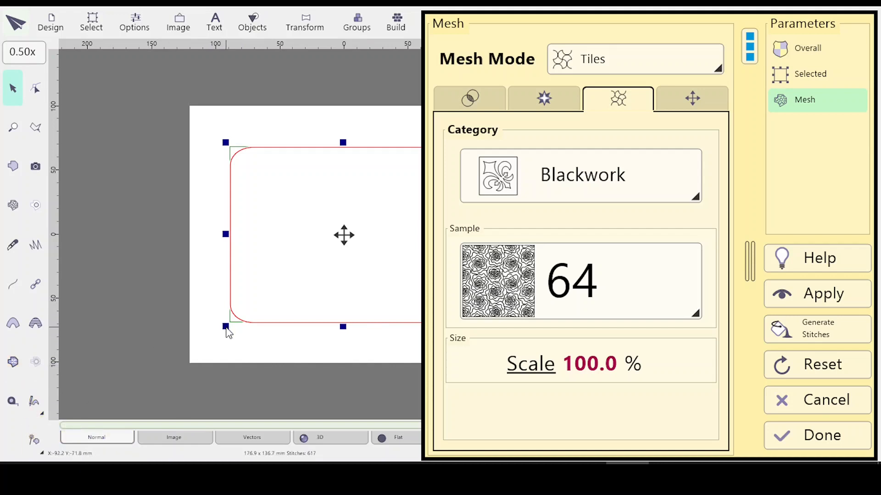
Replace the predefined hoop with a custom hoop 500 mm wide and 500 mm high
{"action": "left_click", "coordinate": [140, 17]}
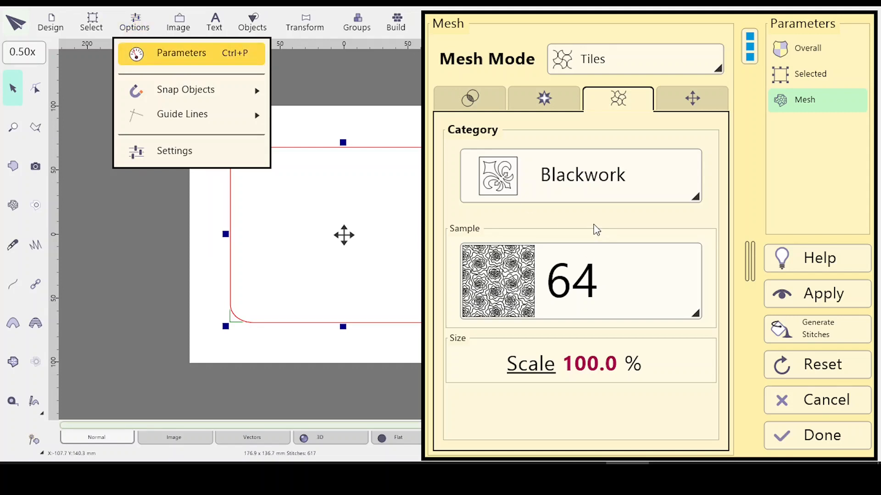
{"action": "left_click", "coordinate": [160, 155]}
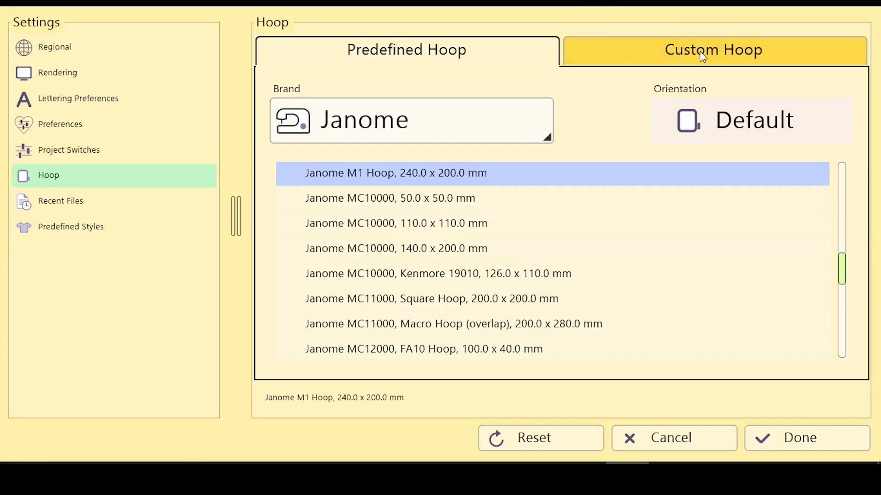
{"action": "left_click", "coordinate": [684, 47]}
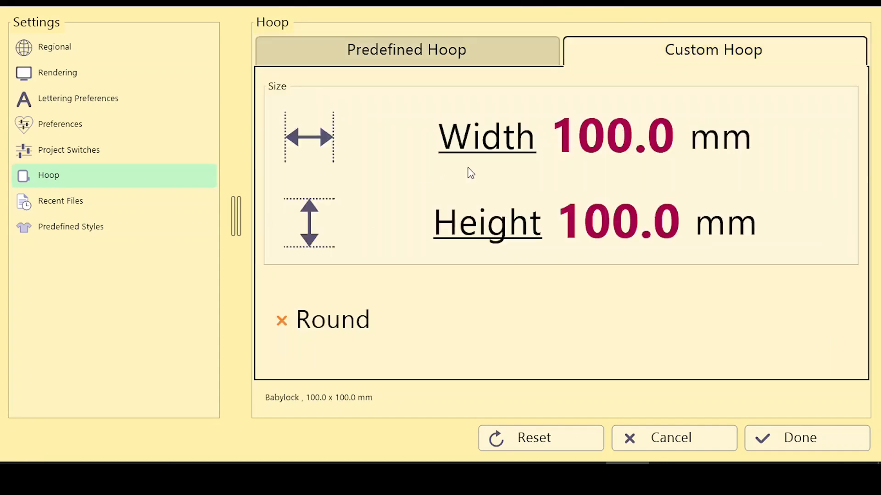
{"action": "left_click", "coordinate": [505, 142]}
{"action": "left_click", "coordinate": [610, 210]}
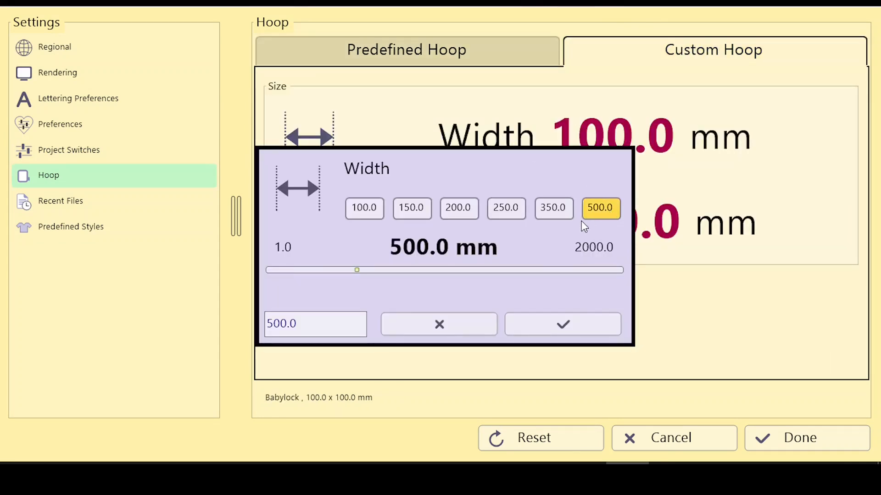
{"action": "left_click", "coordinate": [491, 228]}
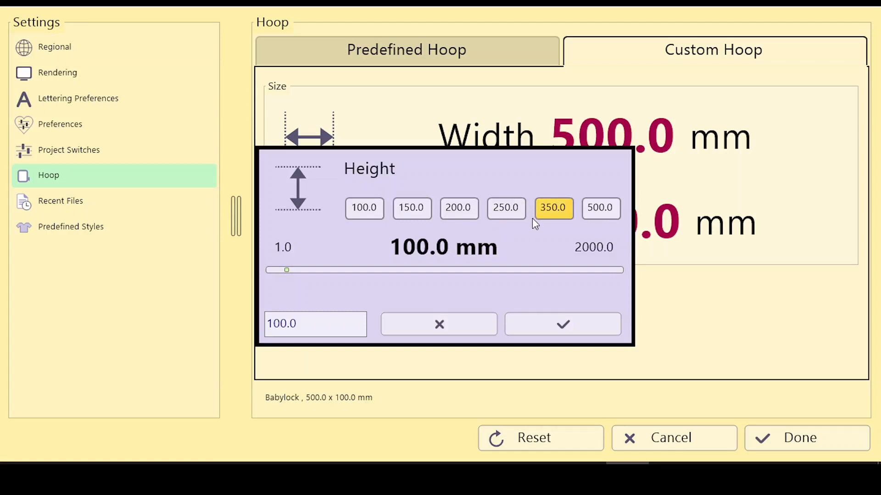
{"action": "left_click", "coordinate": [601, 209]}
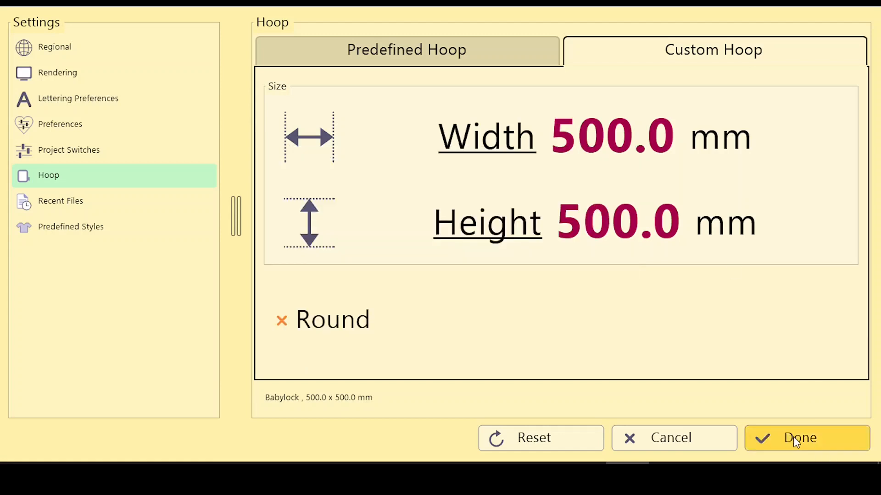
{"action": "left_click", "coordinate": [794, 436]}
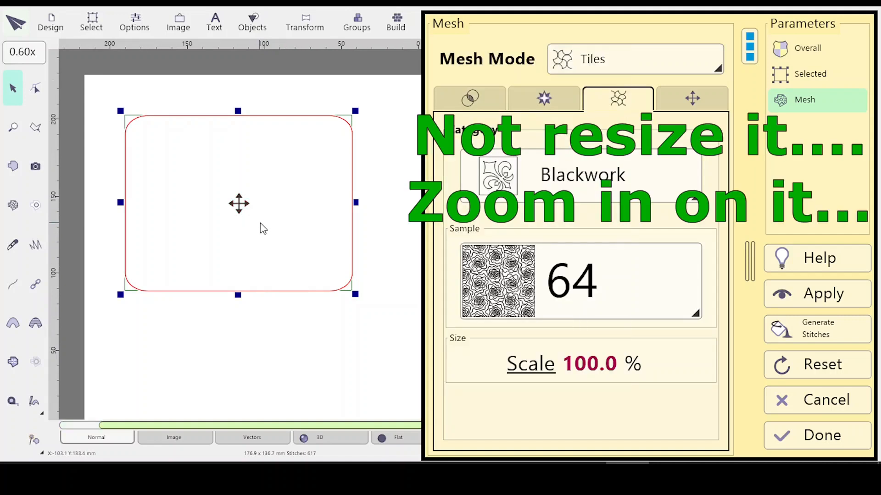
{"action": "scroll", "coordinate": [261, 228], "scroll_direction": "up", "scroll_amount": 1}
{"action": "scroll", "coordinate": [288, 271], "scroll_direction": "up", "scroll_amount": 1}
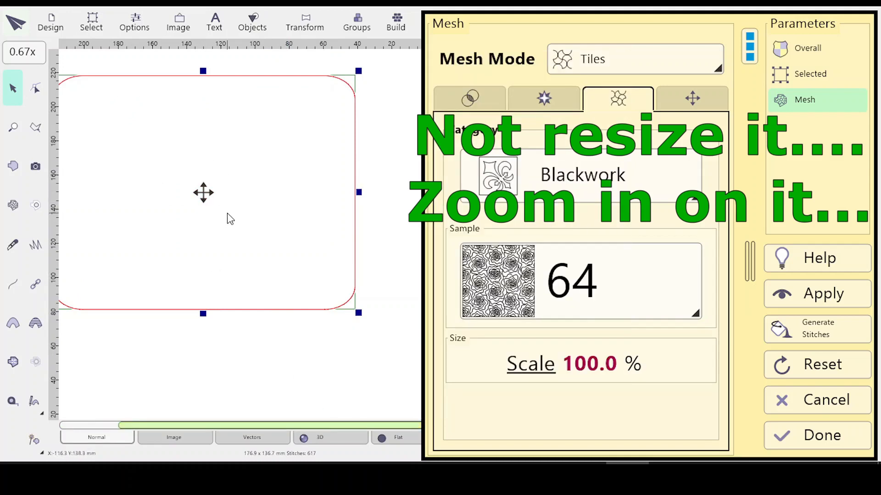
Accept the mesh parameters of the rounded rectangle and generate its stitches again
{"action": "scroll", "coordinate": [229, 201], "scroll_direction": "up", "scroll_amount": 1}
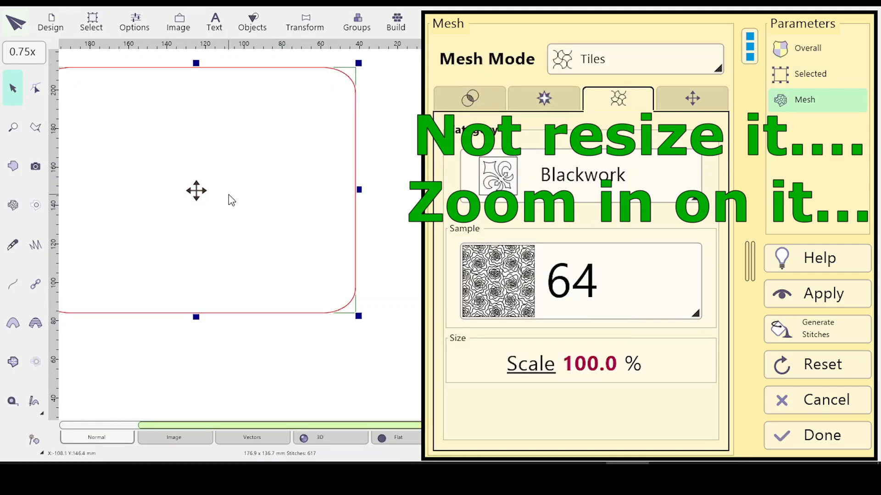
{"action": "scroll", "coordinate": [229, 200], "scroll_direction": "up", "scroll_amount": 2}
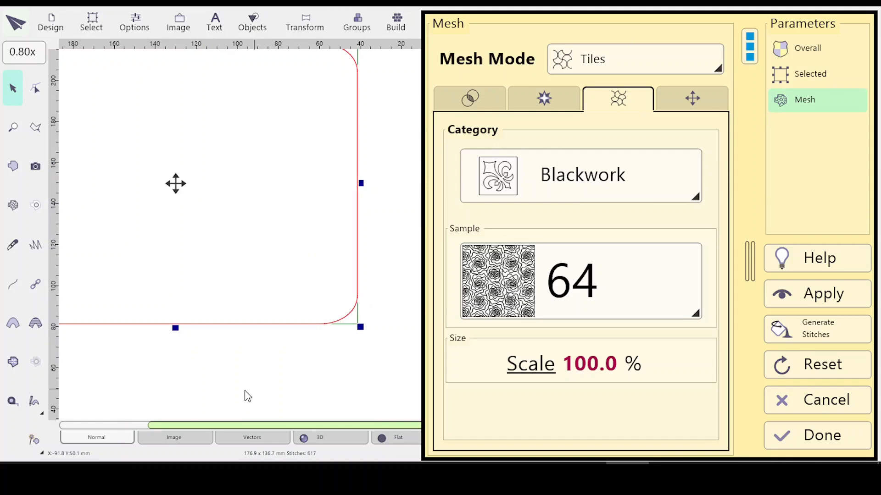
{"action": "left_click_drag", "start_coordinate": [216, 426], "coordinate": [192, 422]}
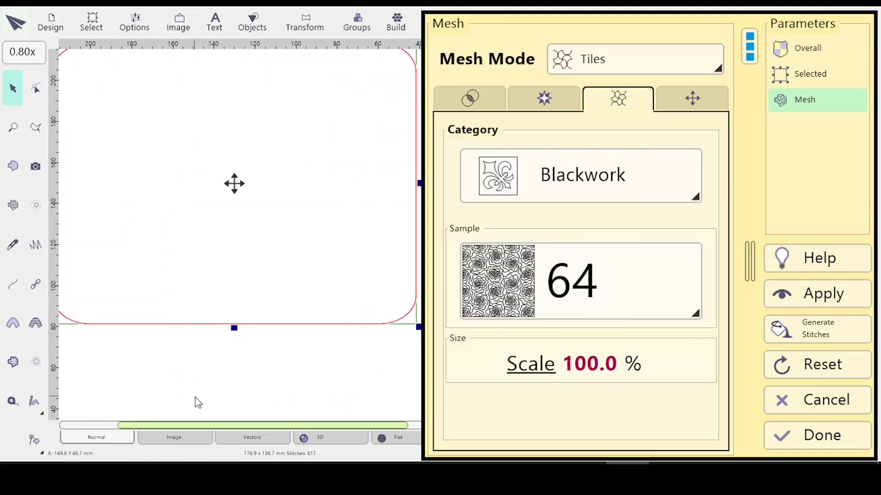
{"action": "left_click_drag", "start_coordinate": [202, 385], "coordinate": [223, 429]}
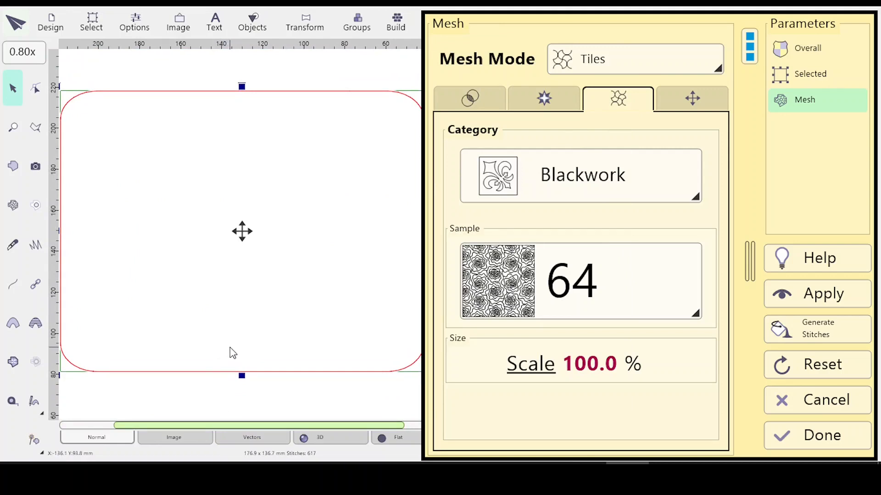
{"action": "scroll", "coordinate": [229, 348], "scroll_direction": "down", "scroll_amount": 1}
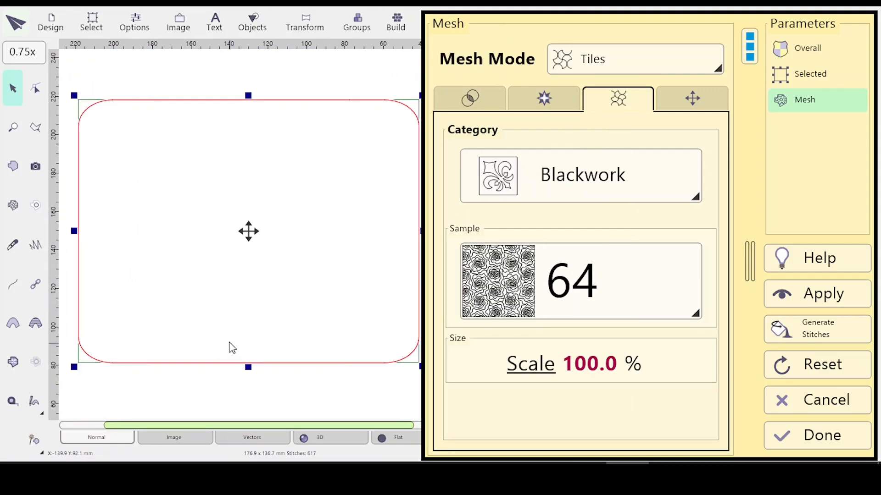
{"action": "mouse_move", "coordinate": [244, 396]}
{"action": "left_mouse_down"}
{"action": "mouse_move", "coordinate": [228, 393]}
{"action": "mouse_move", "coordinate": [242, 405]}
{"action": "left_mouse_up"}
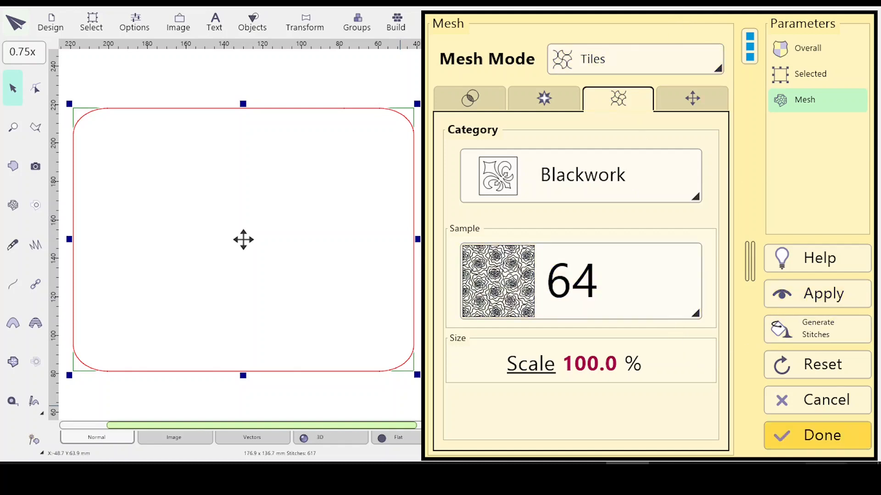
{"action": "left_click", "coordinate": [810, 444]}
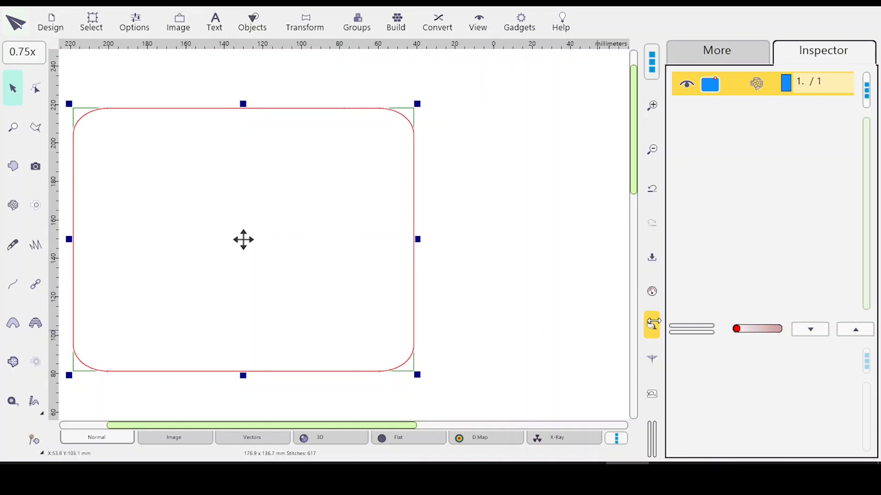
{"action": "left_click", "coordinate": [653, 326]}
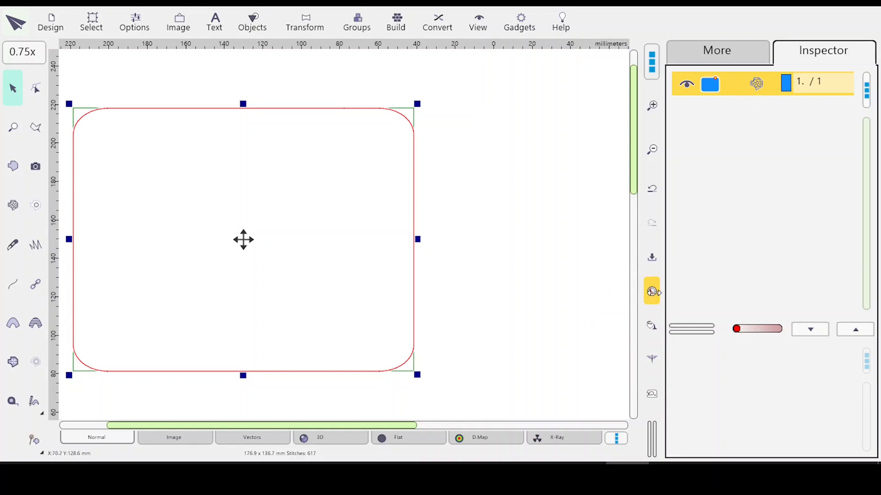
Reapply the rounded rectangle's mesh parameters and reselect the Blackwork category with tile sample 64
{"action": "left_click", "coordinate": [656, 298]}
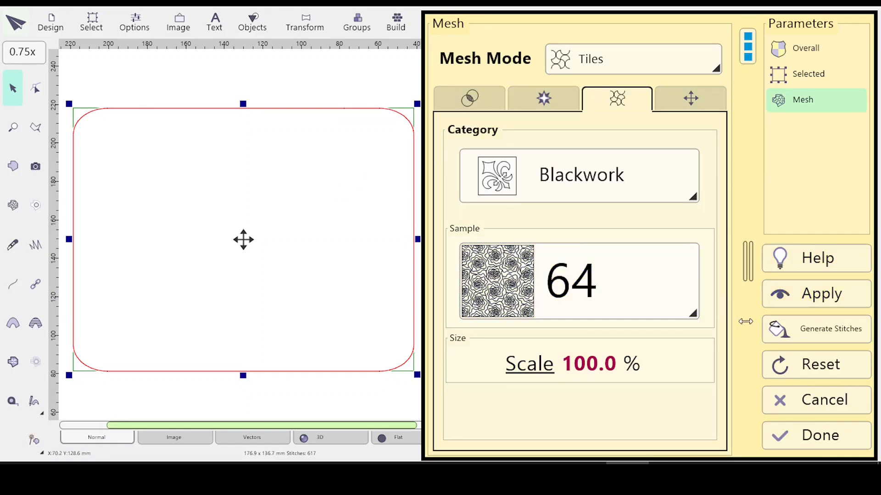
{"action": "left_click", "coordinate": [803, 299]}
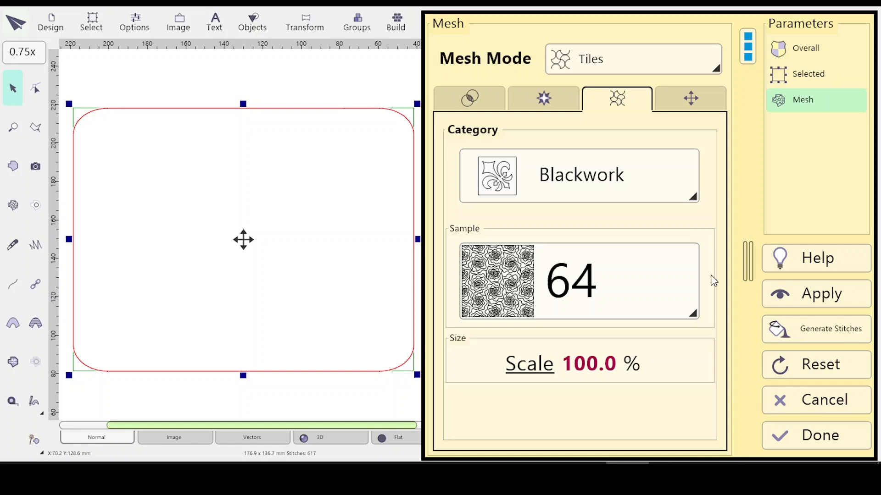
{"action": "left_click", "coordinate": [695, 198]}
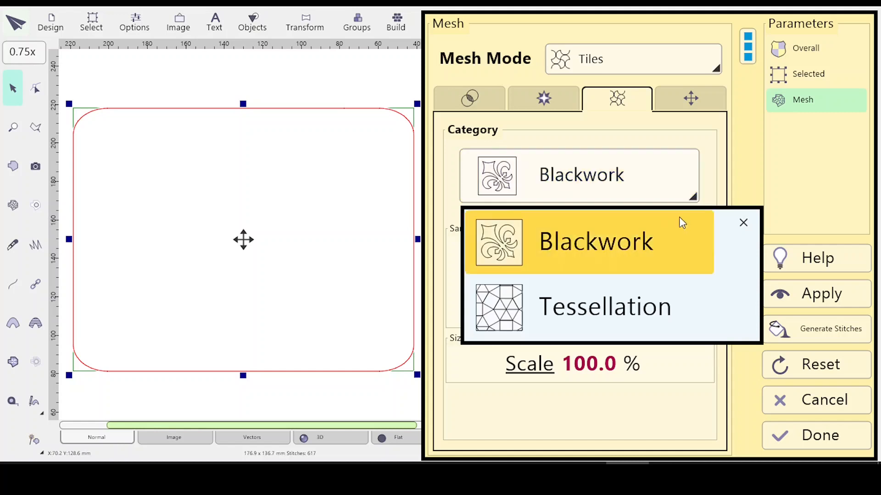
{"action": "left_click", "coordinate": [629, 236]}
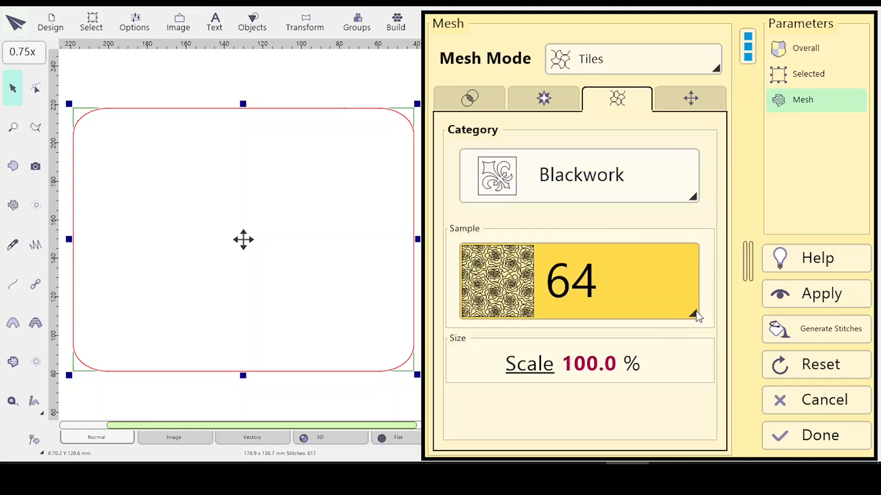
{"action": "left_click", "coordinate": [693, 314]}
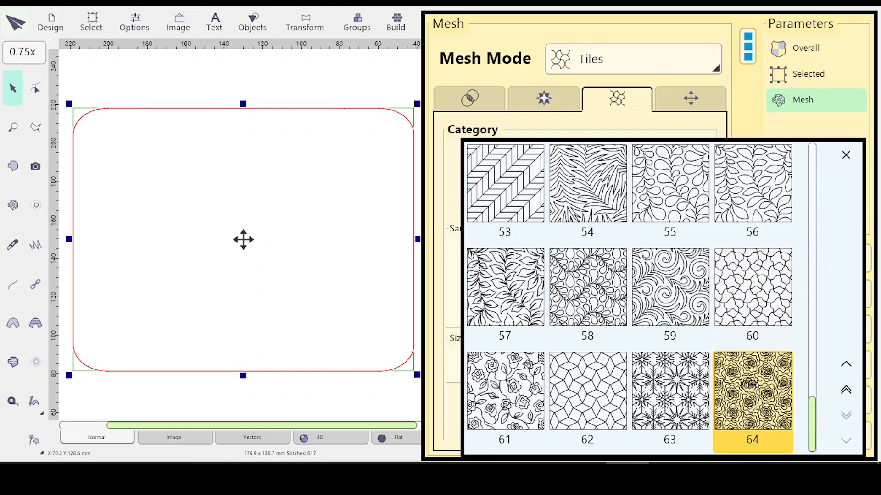
{"action": "left_click", "coordinate": [750, 384]}
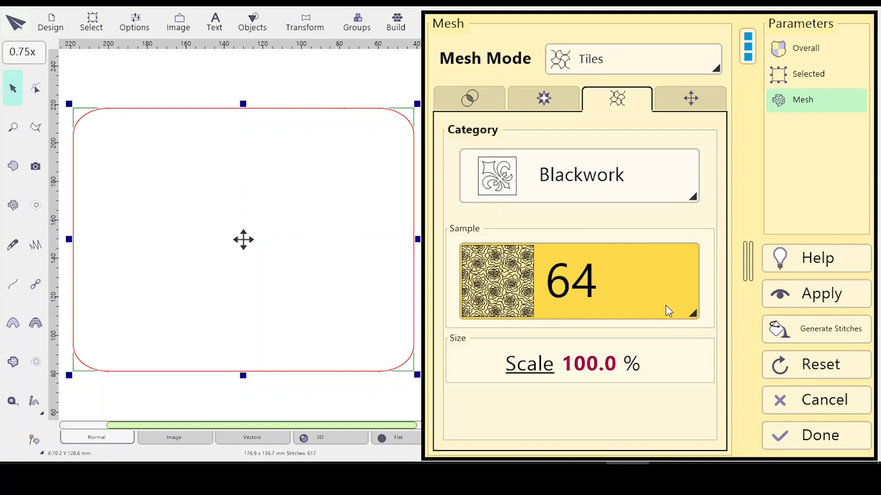
Switch the tile category to Tessellation and back to Blackwork, and apply the mesh settings with sample 64
{"action": "left_click", "coordinate": [694, 199]}
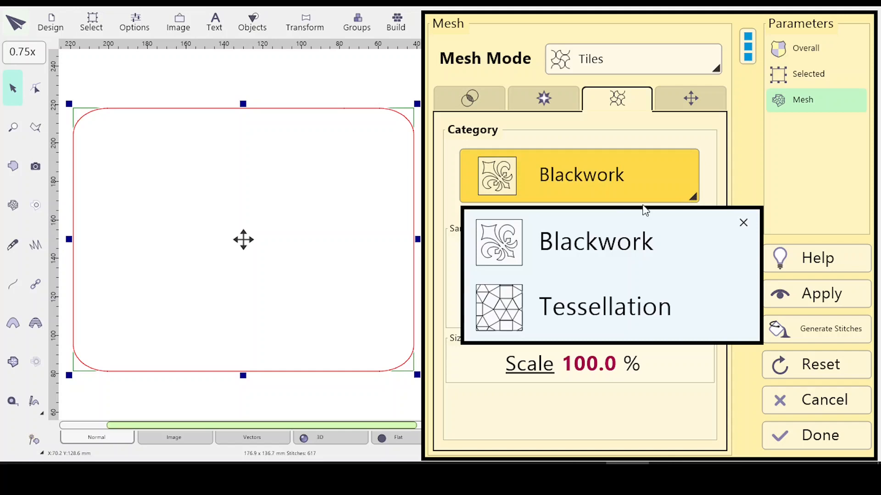
{"action": "left_click", "coordinate": [623, 324]}
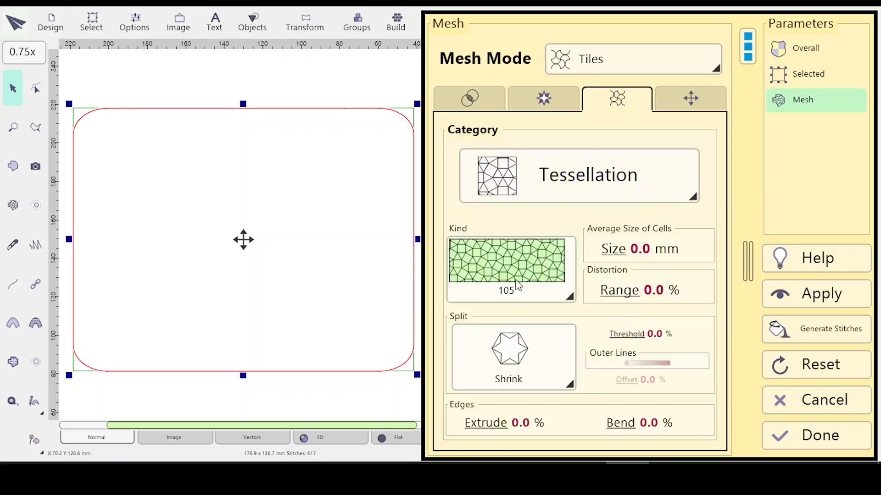
{"action": "left_click", "coordinate": [692, 196]}
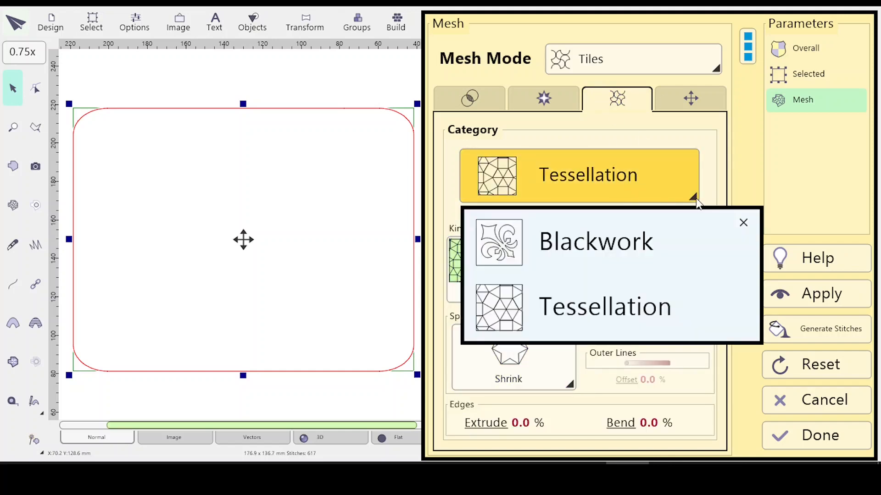
{"action": "left_click", "coordinate": [648, 238]}
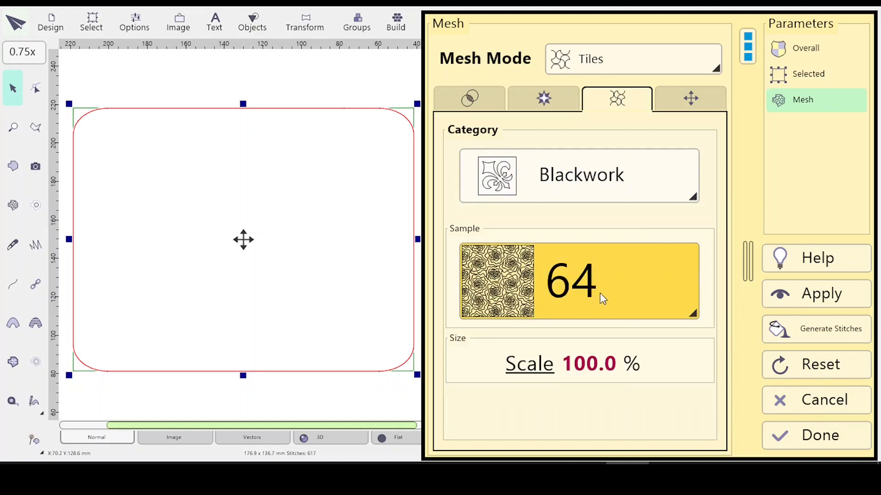
{"action": "left_click", "coordinate": [804, 297]}
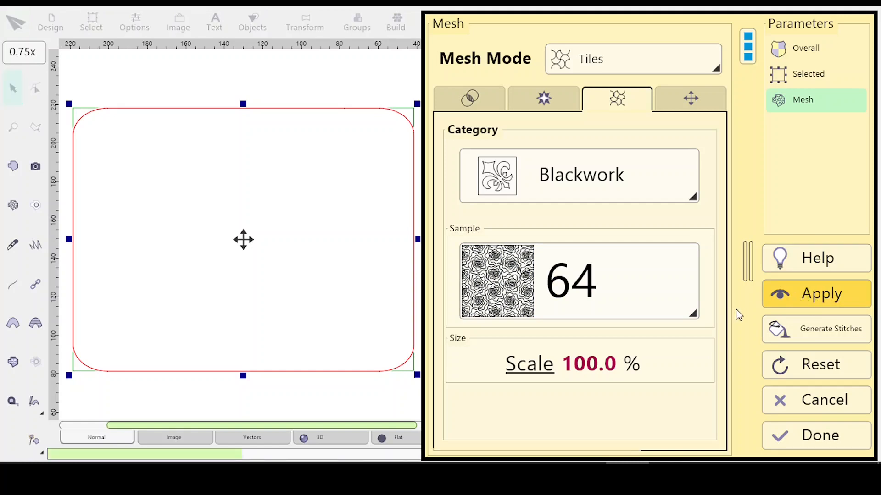
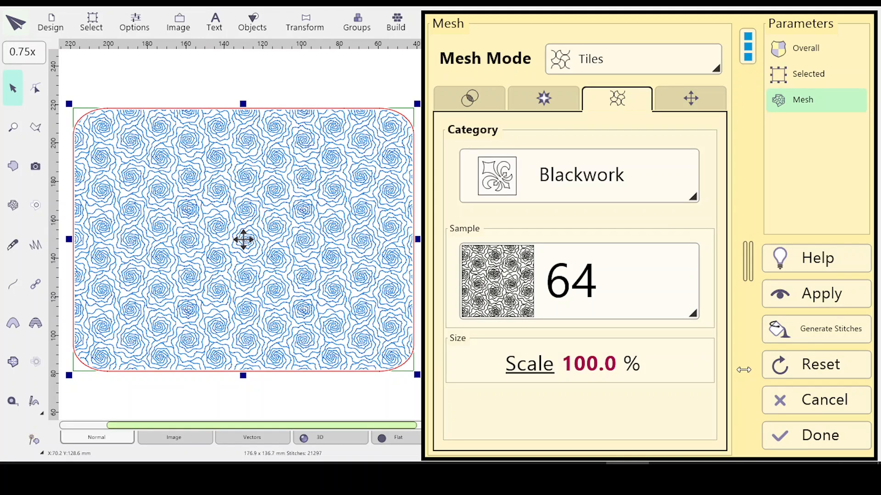
Set the Blackwork tile pattern's scale to 1000% and apply it to the rounded rectangle mesh
{"action": "left_click", "coordinate": [538, 372]}
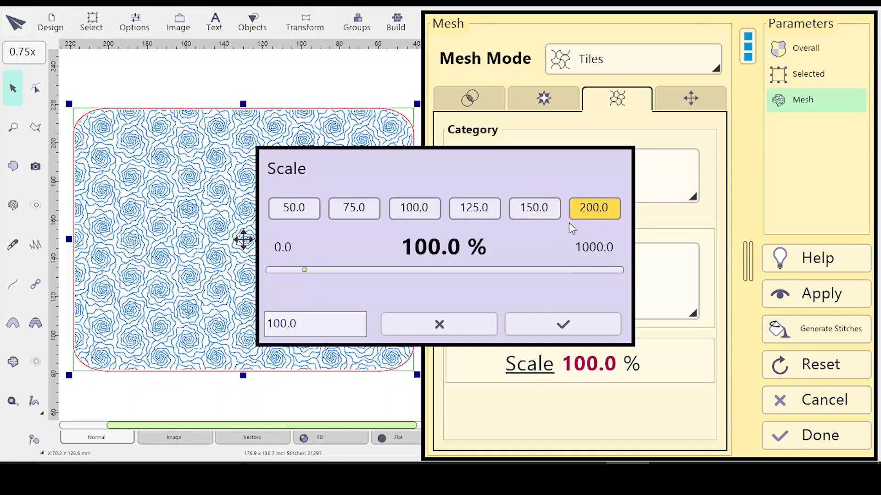
{"action": "left_click", "coordinate": [280, 324]}
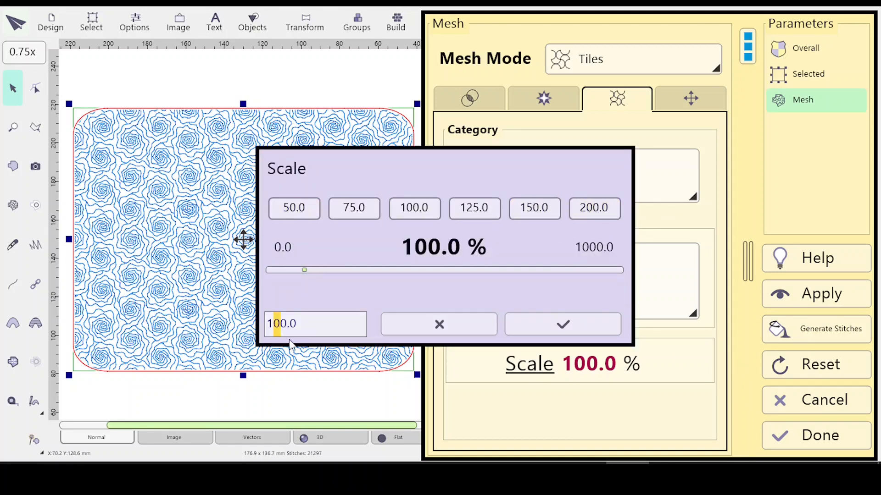
{"action": "type", "text": "0"}
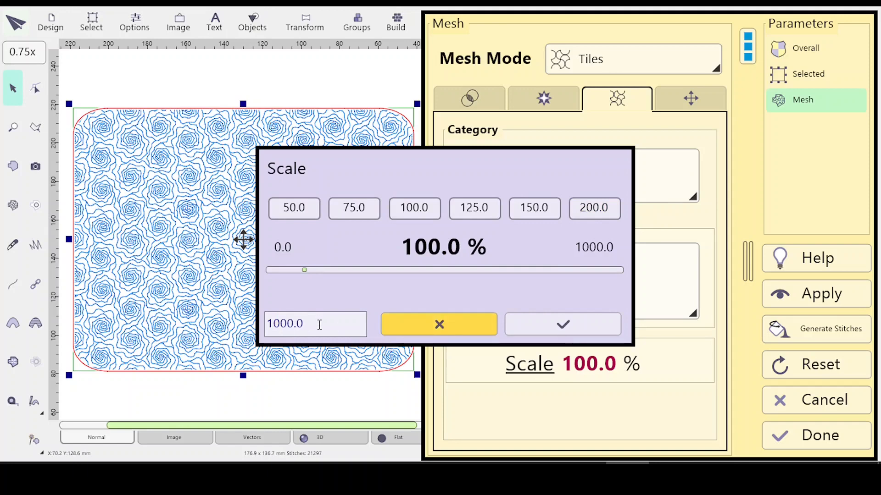
{"action": "left_click", "coordinate": [560, 323]}
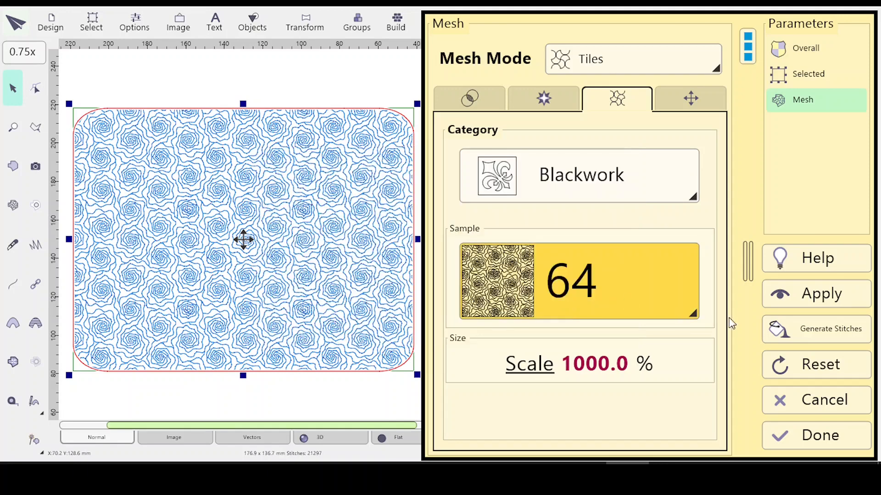
{"action": "left_click", "coordinate": [808, 295]}
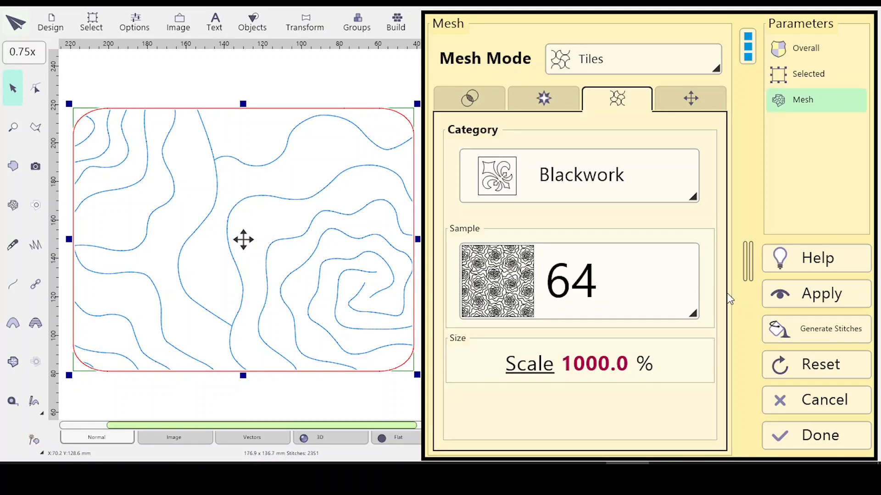
{"action": "left_click", "coordinate": [689, 316]}
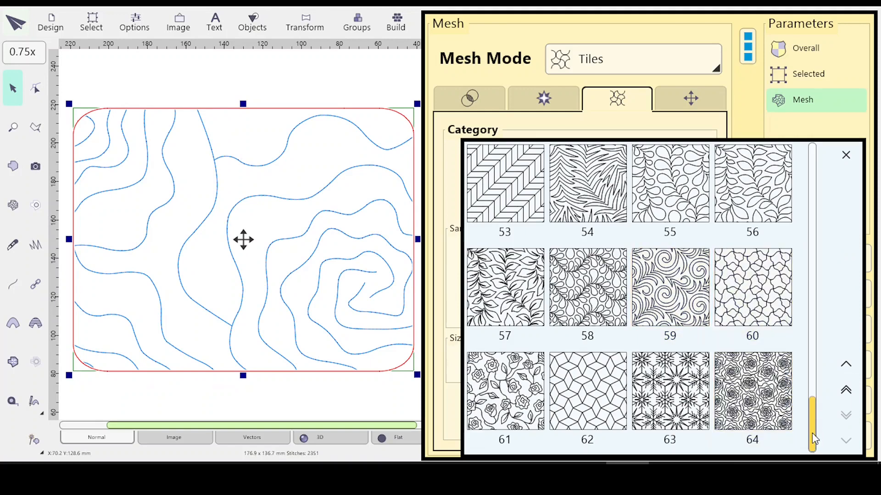
{"action": "left_click_drag", "start_coordinate": [812, 433], "coordinate": [805, 389]}
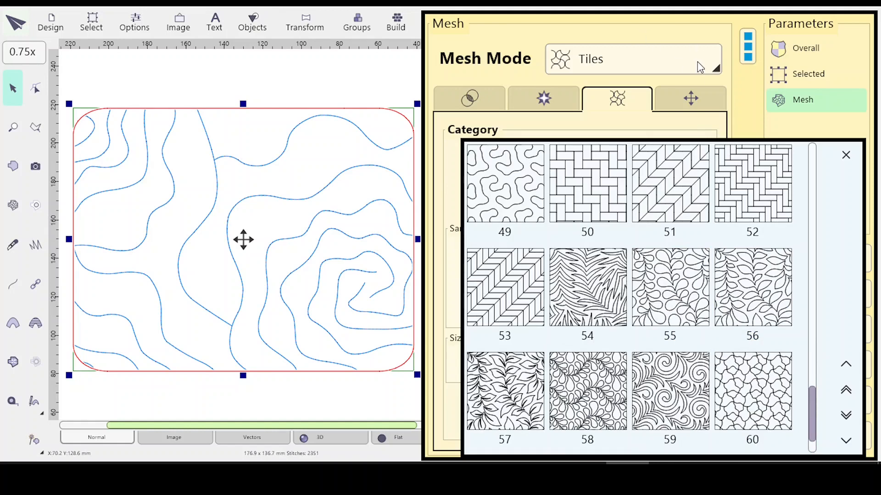
{"action": "scroll", "coordinate": [828, 273], "scroll_direction": "up", "scroll_amount": 4}
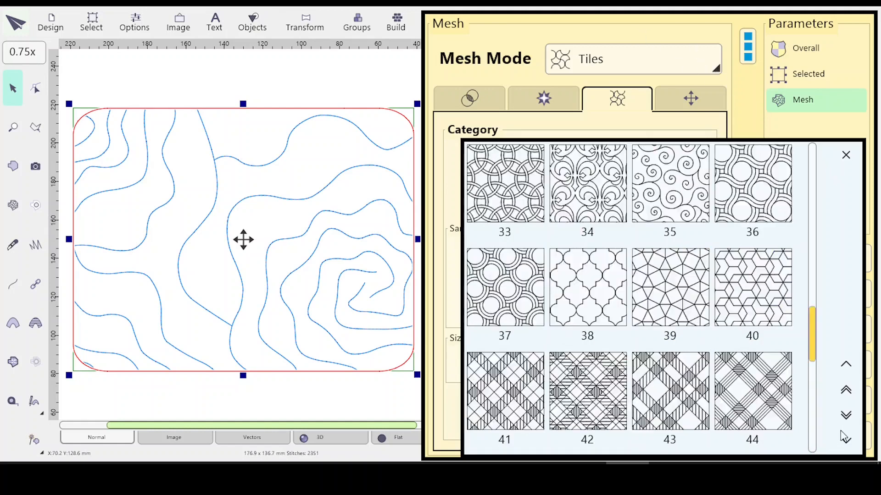
{"action": "left_click", "coordinate": [845, 156]}
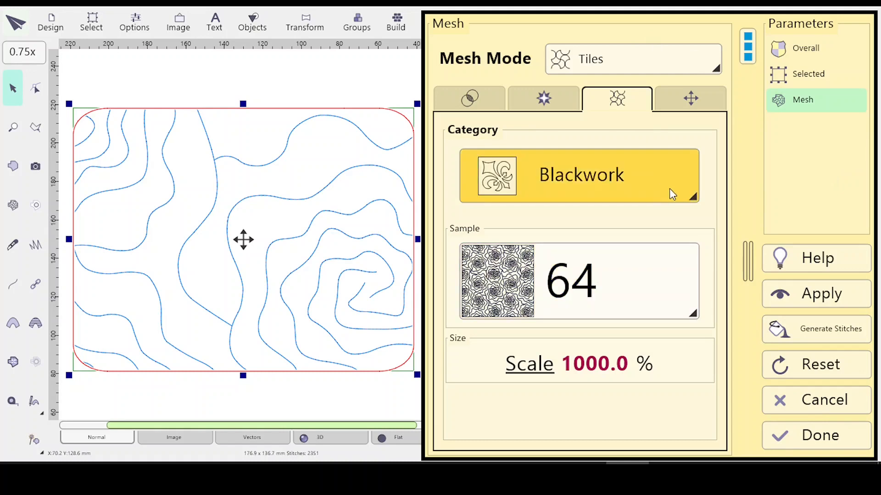
Switch the tile category to Tessellation and choose pattern kind 104
{"action": "left_click", "coordinate": [690, 198]}
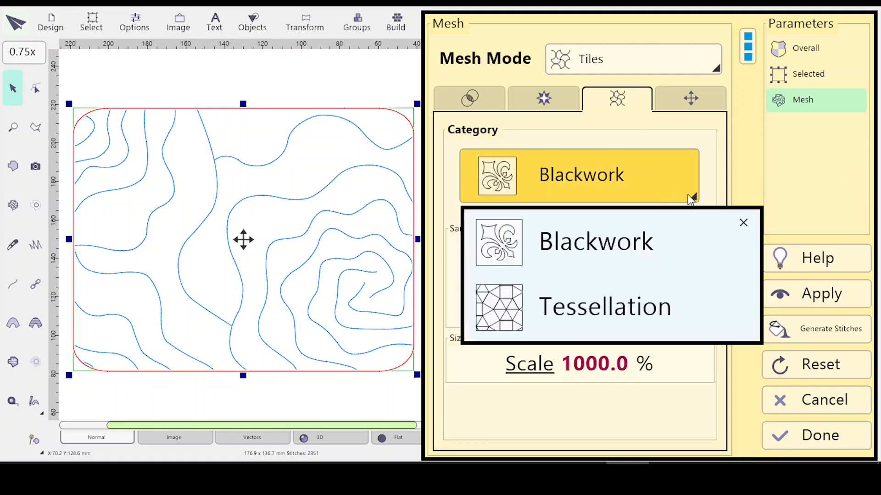
{"action": "left_click", "coordinate": [610, 317]}
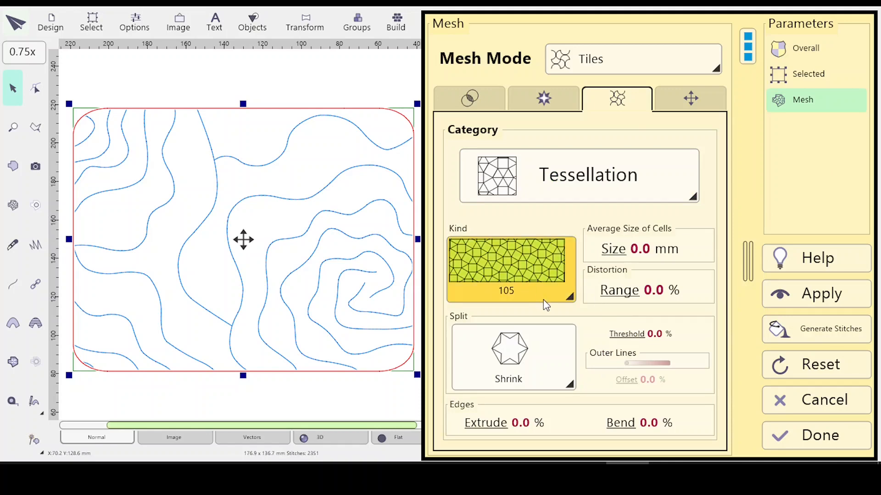
{"action": "left_click", "coordinate": [568, 304]}
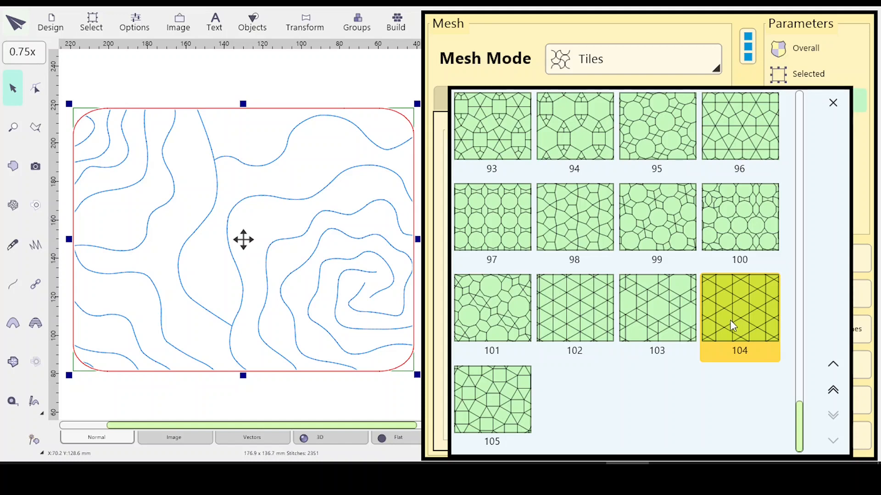
{"action": "left_click", "coordinate": [731, 309]}
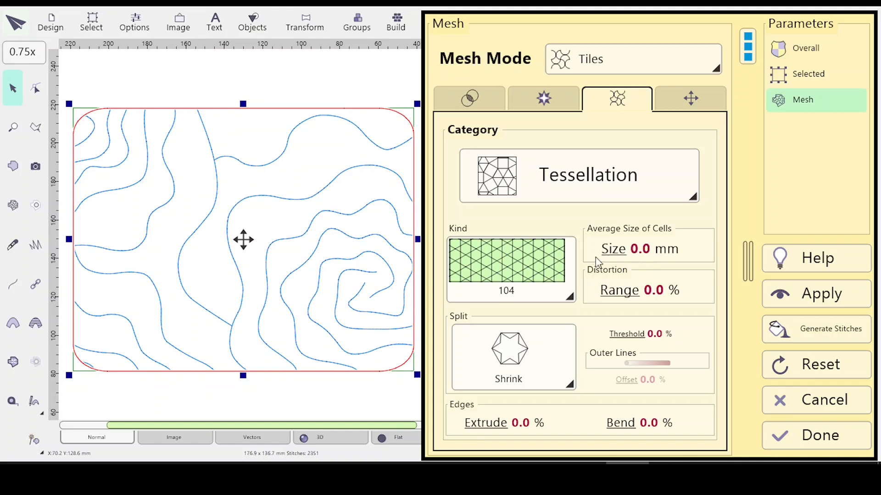
Set the average size of the tessellation cells to 4 mm
{"action": "left_click", "coordinate": [615, 253]}
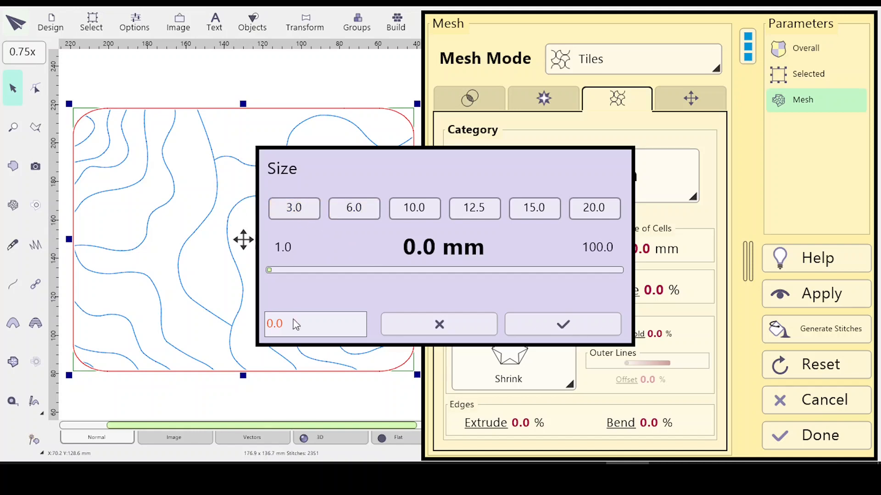
{"action": "key", "text": "BackSpace"}
{"action": "key", "text": "BackSpace"}
{"action": "key", "text": "BackSpace"}
{"action": "type", "text": "4"}
{"action": "left_click", "coordinate": [570, 318]}
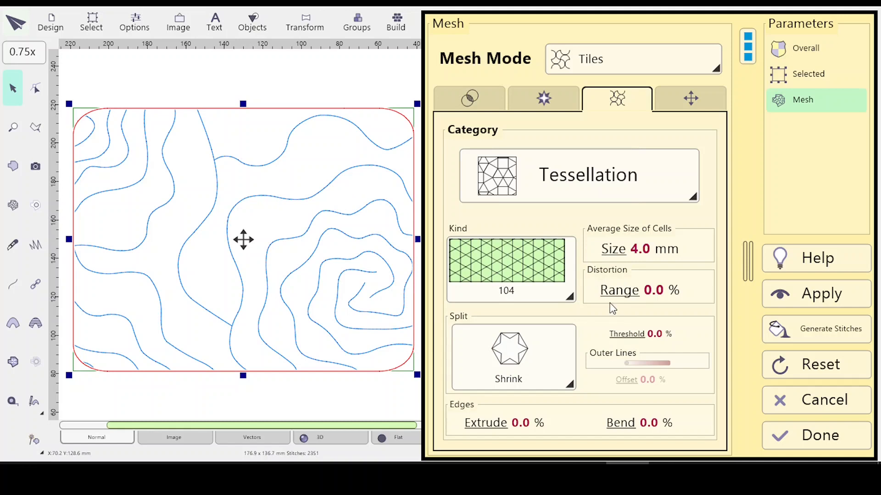
Set the mesh's minimum stitch length to 4 mm in the common settings
{"action": "left_click", "coordinate": [476, 104]}
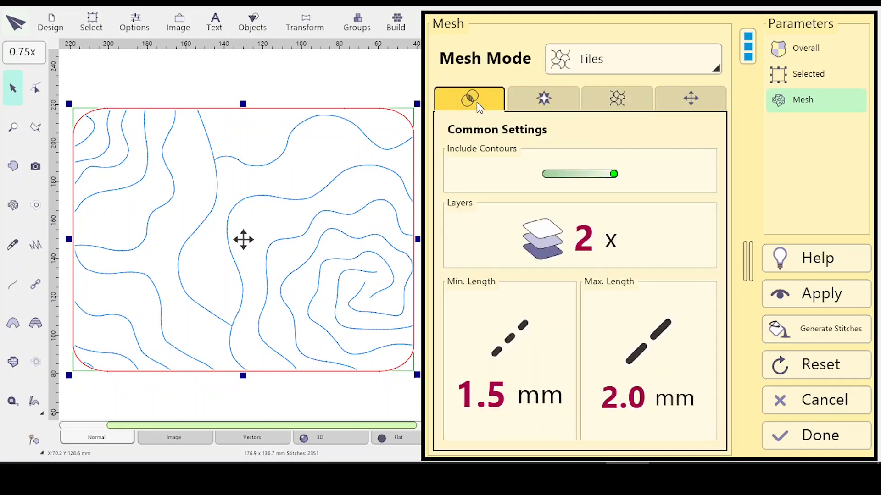
{"action": "left_click", "coordinate": [509, 339]}
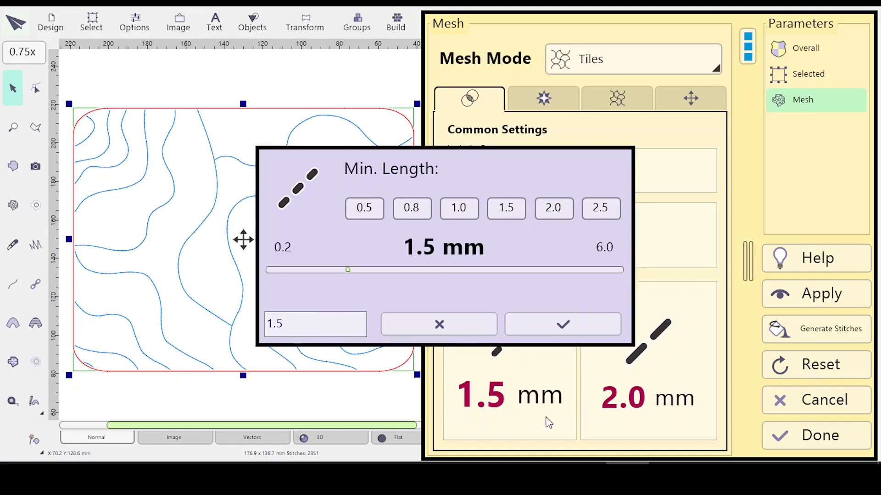
{"action": "left_click", "coordinate": [286, 316]}
{"action": "key", "text": "BackSpace"}
{"action": "key", "text": "BackSpace"}
{"action": "key", "text": "BackSpace"}
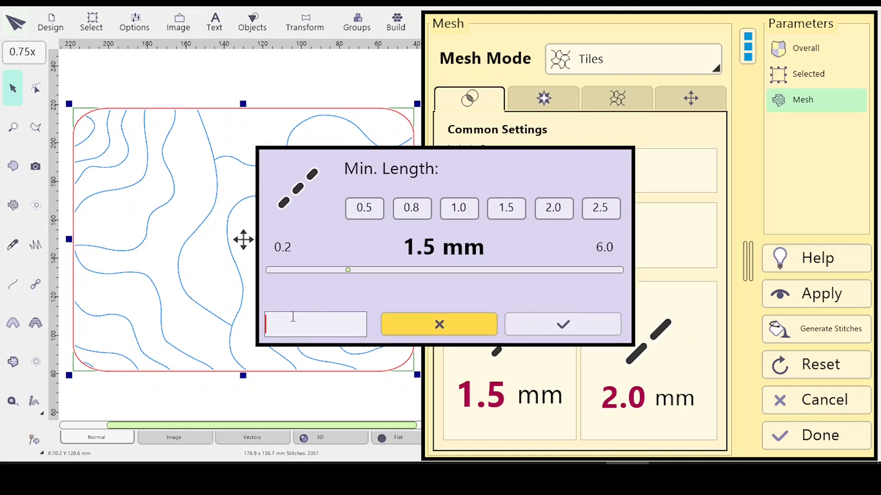
{"action": "type", "text": "4"}
{"action": "left_click", "coordinate": [548, 329]}
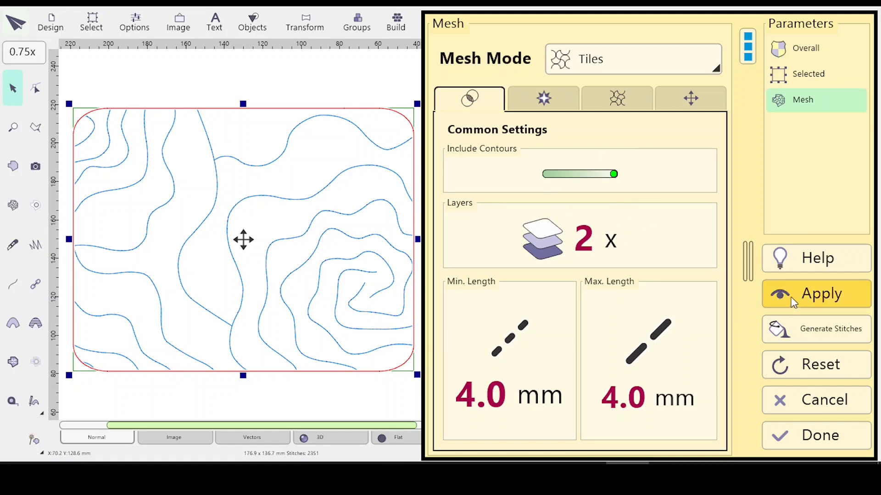
{"action": "left_click", "coordinate": [612, 96]}
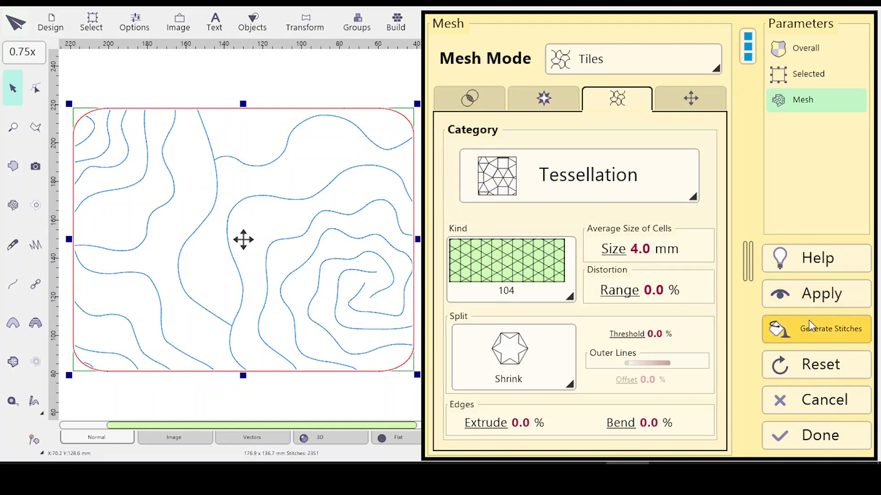
{"action": "left_click", "coordinate": [690, 98]}
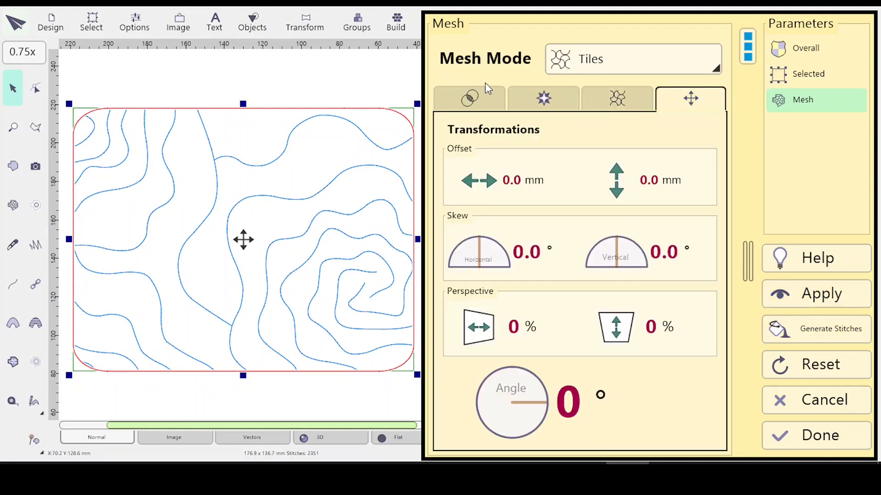
{"action": "left_click", "coordinate": [544, 97]}
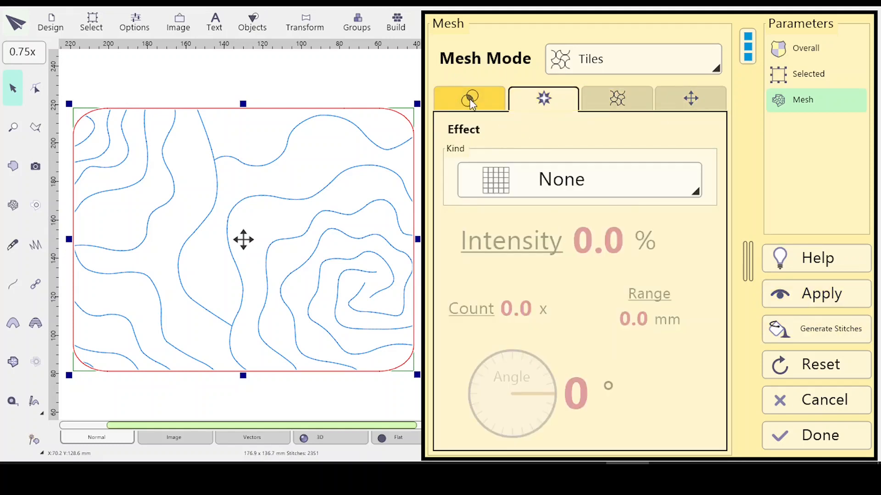
{"action": "left_click", "coordinate": [470, 100]}
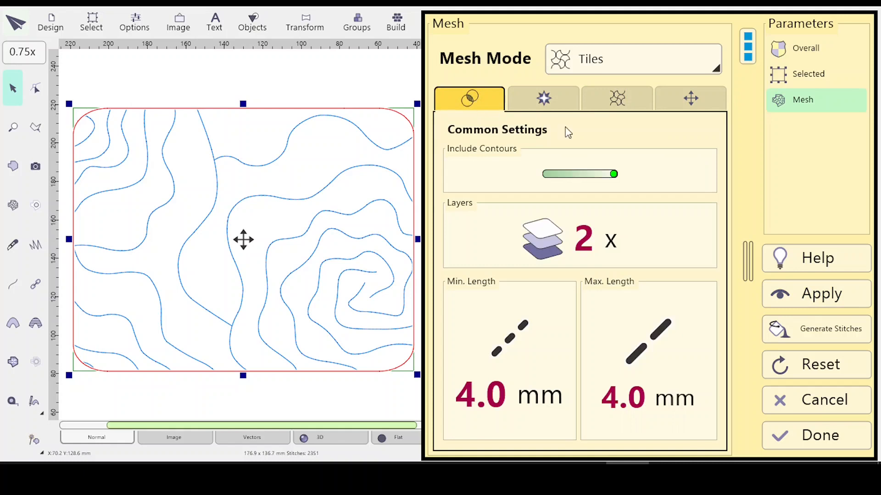
Set the tessellation's split option to None, apply the mesh to the rounded rectangle and finish editing its parameters
{"action": "left_click", "coordinate": [616, 98]}
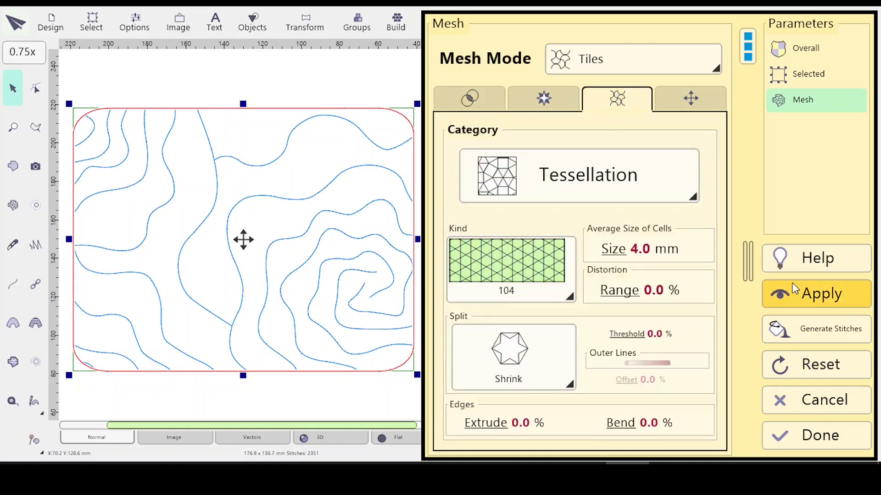
{"action": "left_click", "coordinate": [571, 387]}
{"action": "left_click", "coordinate": [533, 166]}
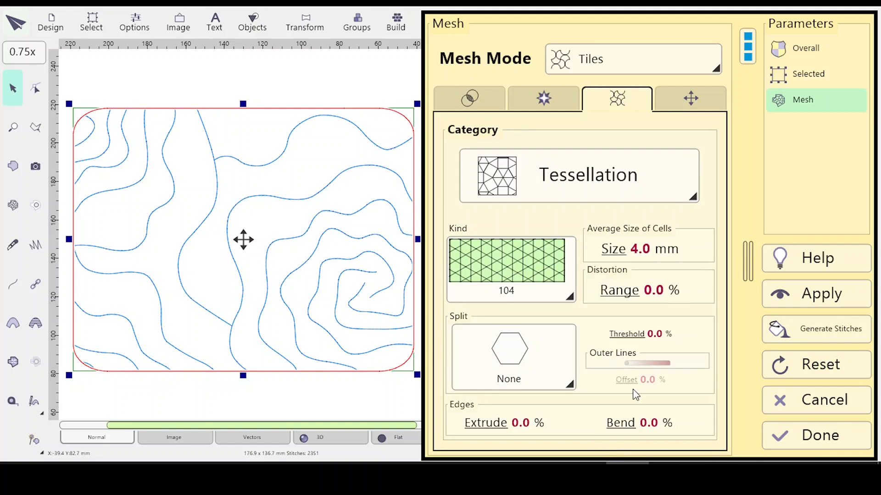
{"action": "left_click", "coordinate": [820, 298]}
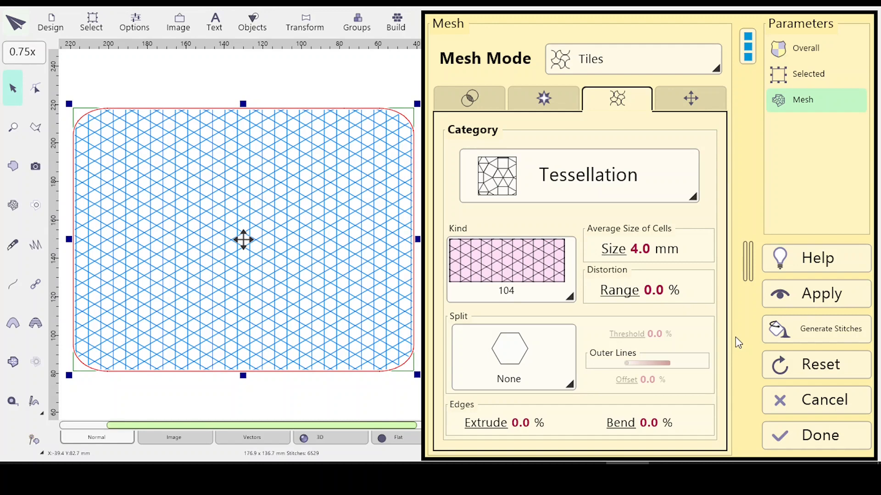
{"action": "left_click", "coordinate": [808, 438]}
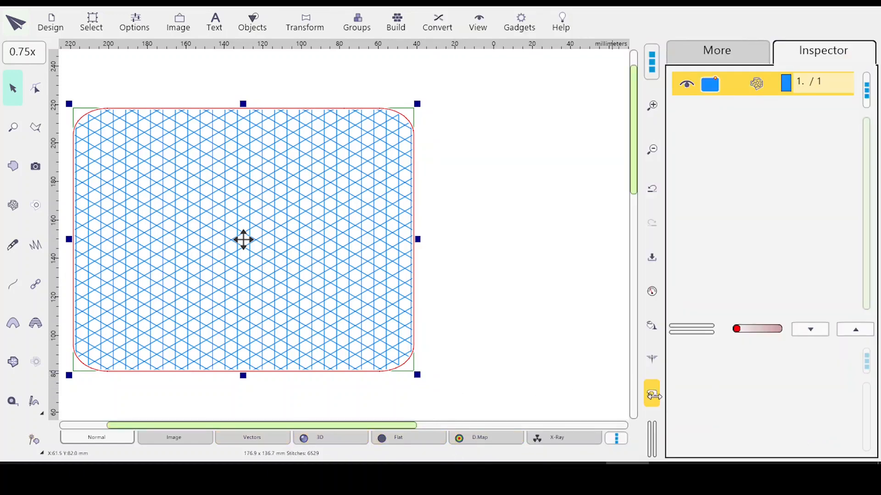
Start the stitch-out simulation of the mesh and slow the playback to speed 10, then to 2
{"action": "left_click", "coordinate": [651, 394]}
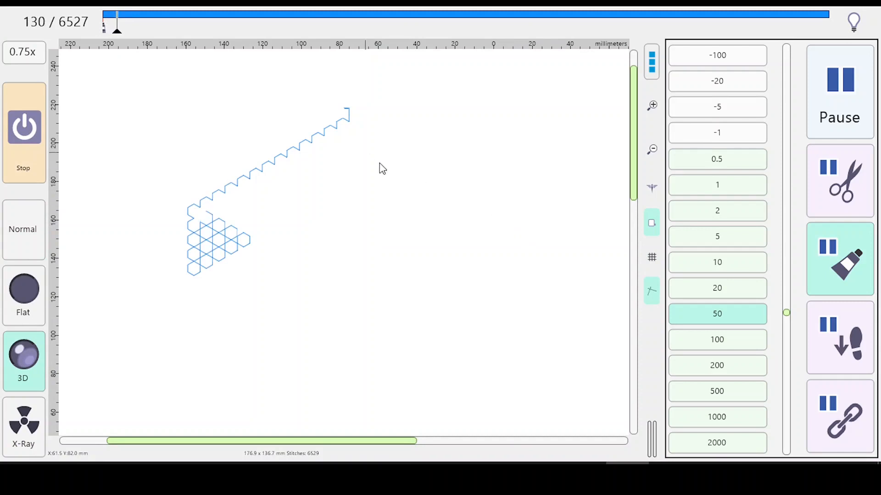
{"action": "left_click", "coordinate": [724, 264]}
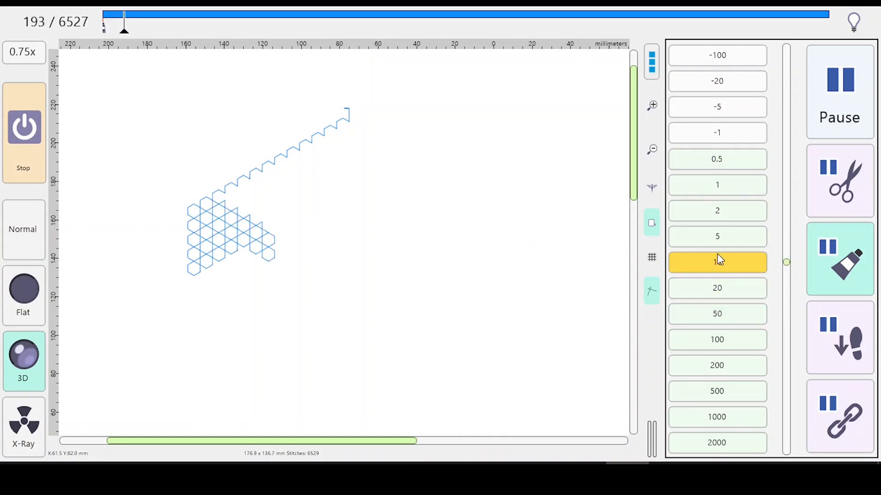
{"action": "left_click", "coordinate": [711, 218]}
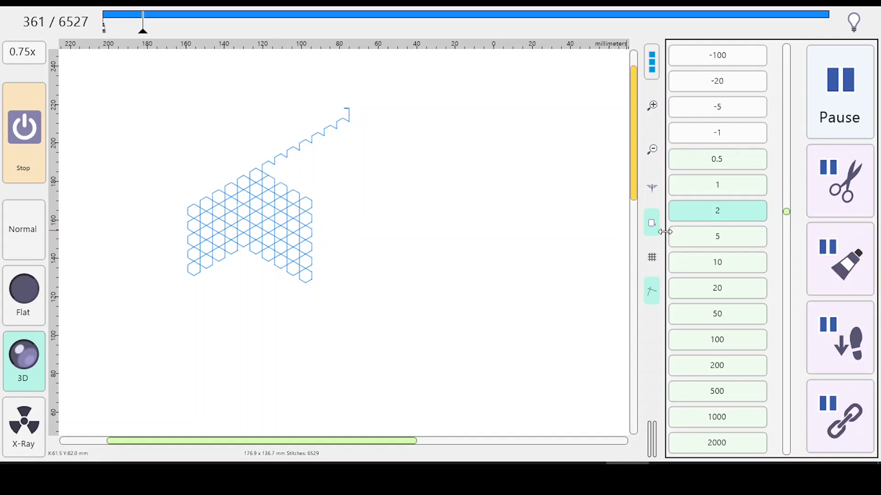
Enable pausing at trims, raise the simulation speed to 1000 and replay the stitch-out from the first stitch
{"action": "left_click", "coordinate": [846, 197]}
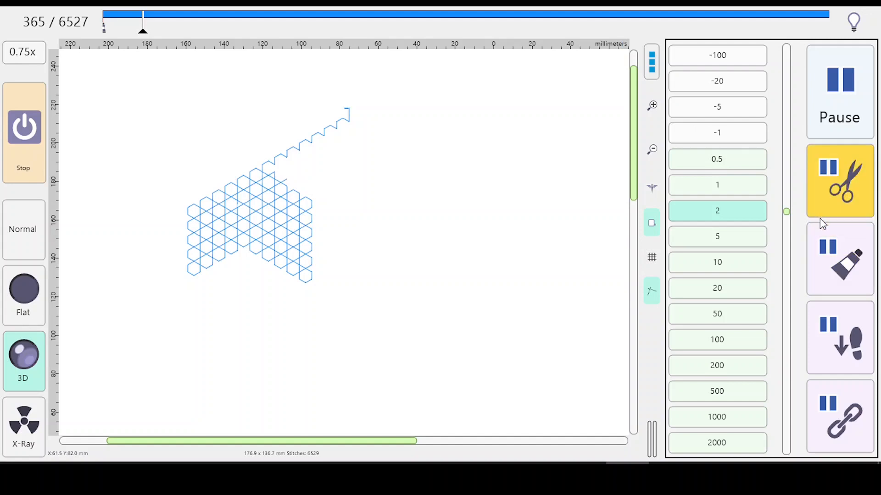
{"action": "left_click", "coordinate": [715, 417]}
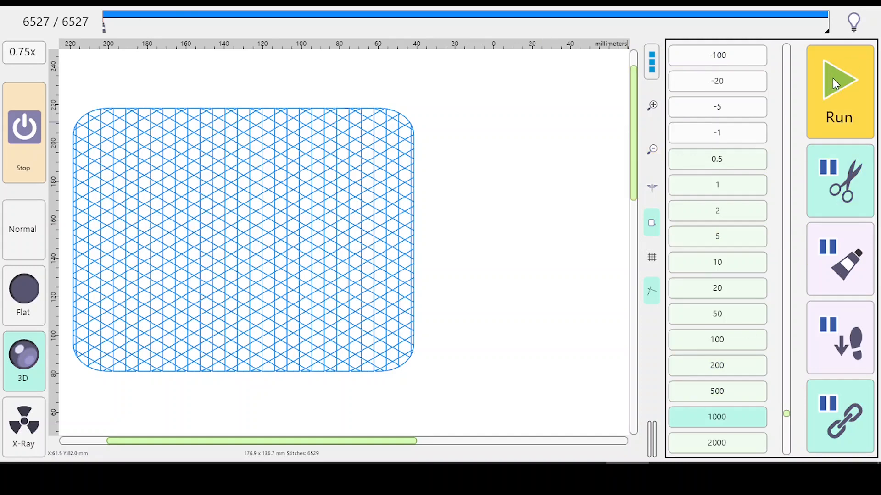
{"action": "left_click", "coordinate": [108, 25]}
{"action": "left_click", "coordinate": [96, 25]}
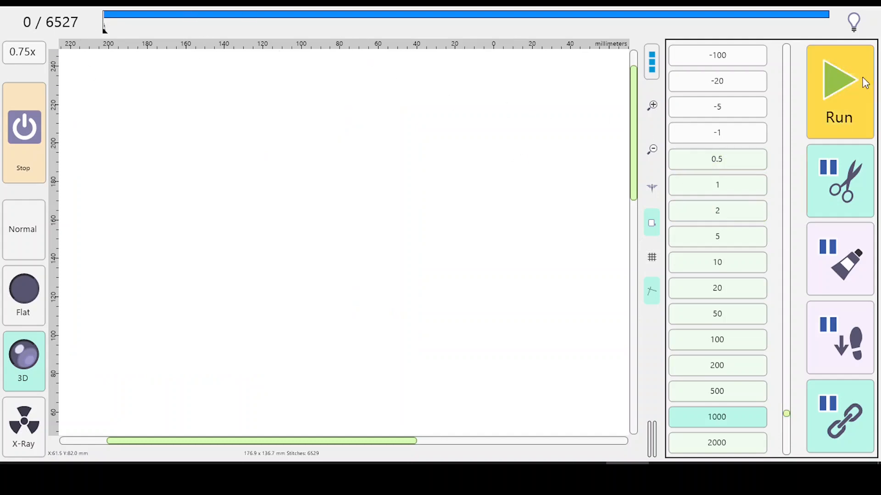
{"action": "left_click", "coordinate": [843, 76]}
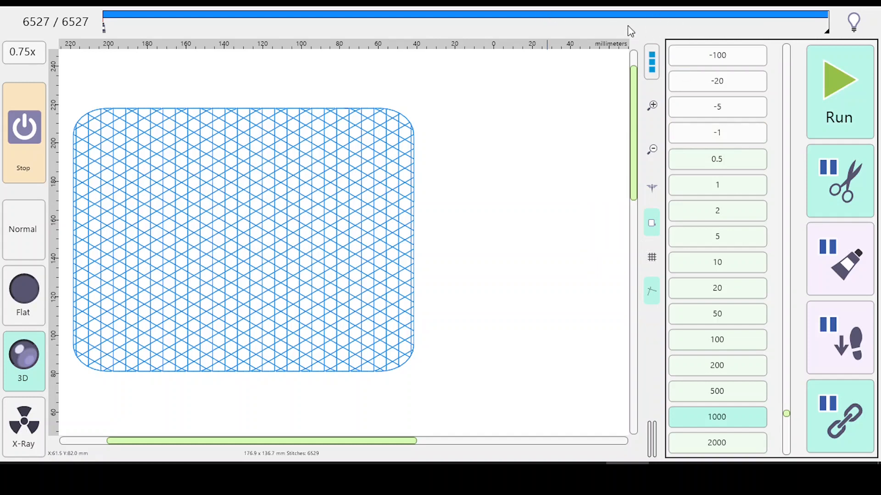
Turn on the display of jumps in the simulation and stop the sew simulator
{"action": "right_click", "coordinate": [651, 64]}
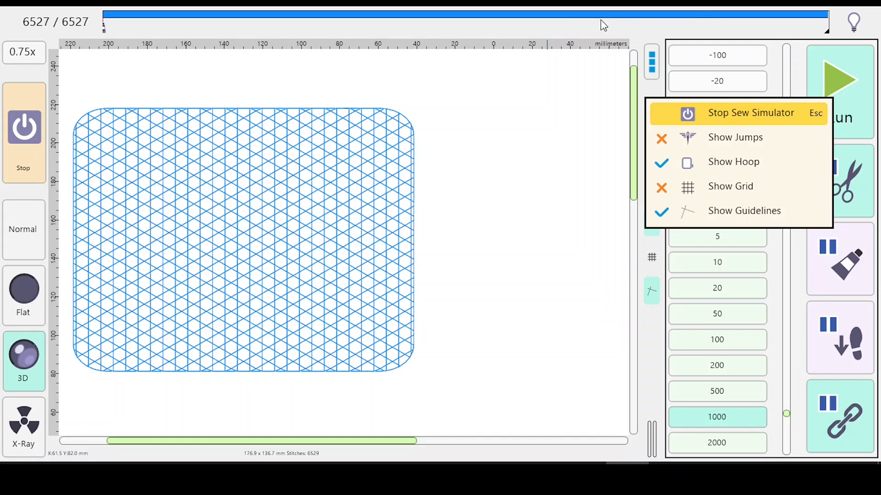
{"action": "left_click", "coordinate": [662, 138]}
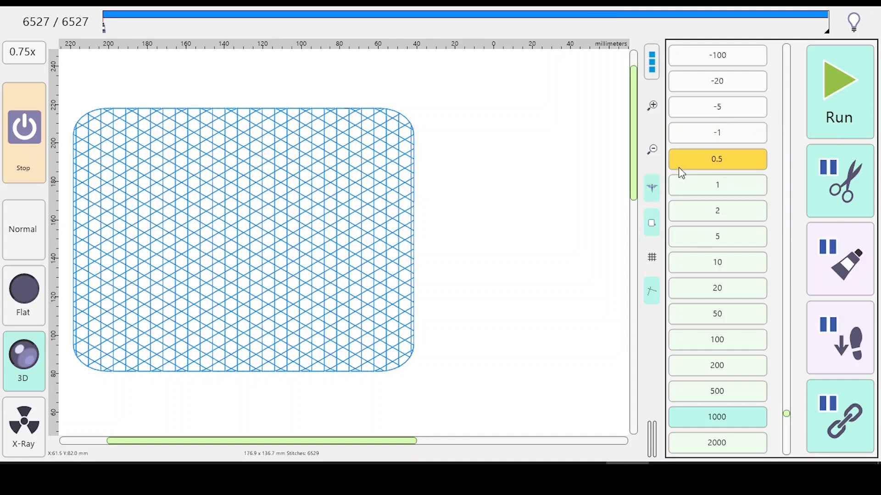
{"action": "left_click", "coordinate": [653, 56]}
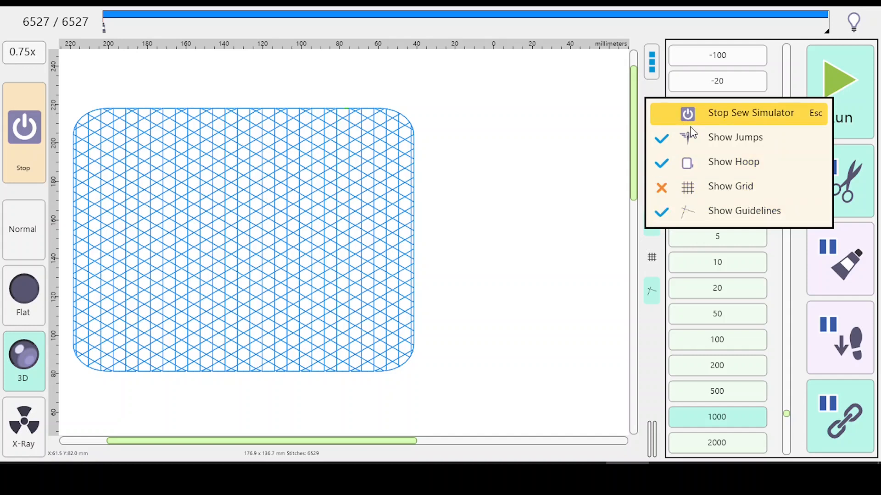
{"action": "left_click", "coordinate": [563, 136]}
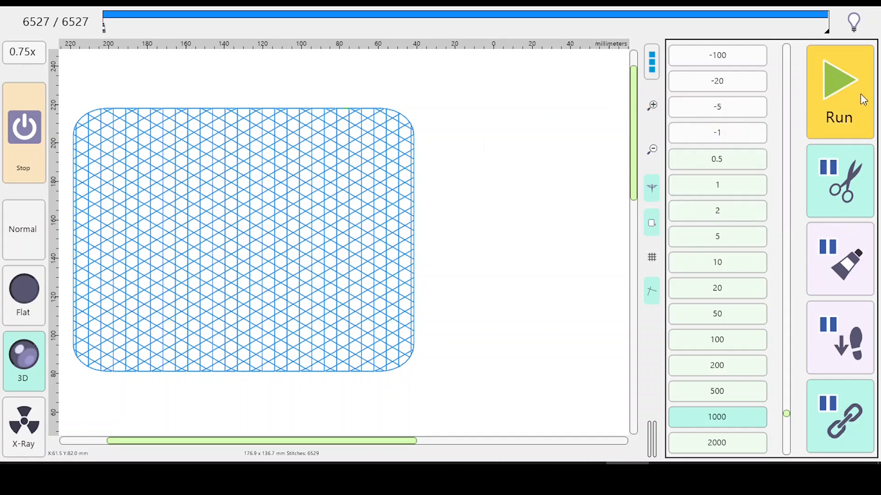
{"action": "left_click", "coordinate": [23, 132]}
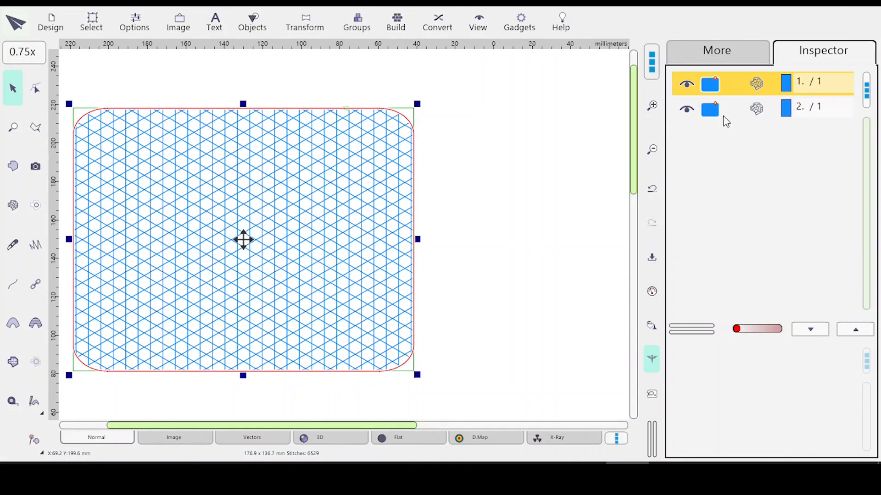
Scale the second rounded rectangle down to about 77.7 × 60 mm and place it to the right of the larger one
{"action": "left_click", "coordinate": [731, 107]}
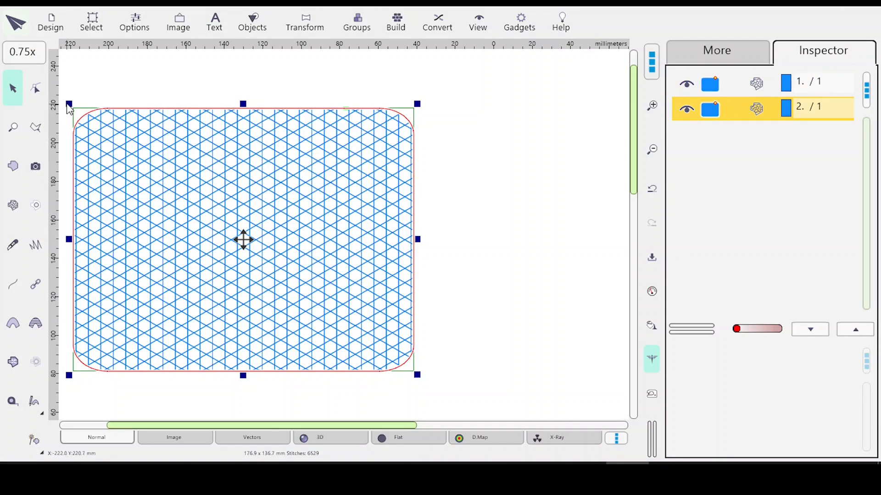
{"action": "left_click_drag", "start_coordinate": [68, 106], "coordinate": [259, 254]}
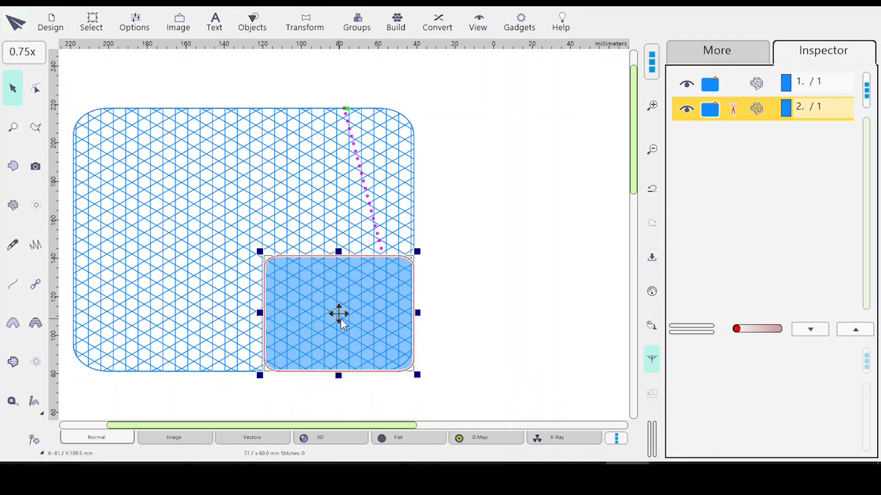
{"action": "left_click_drag", "start_coordinate": [342, 323], "coordinate": [485, 246]}
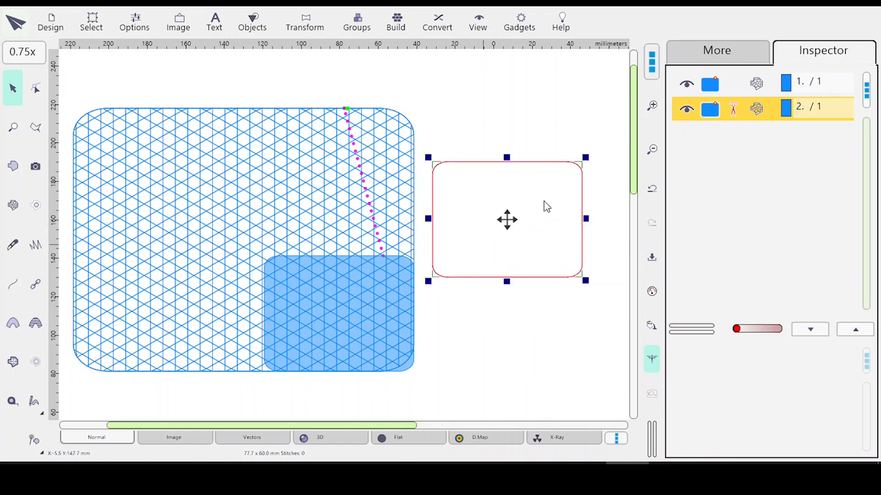
Open the small rectangle's mesh parameters and set the mesh mode to Net
{"action": "left_click_drag", "start_coordinate": [545, 206], "coordinate": [547, 207]}
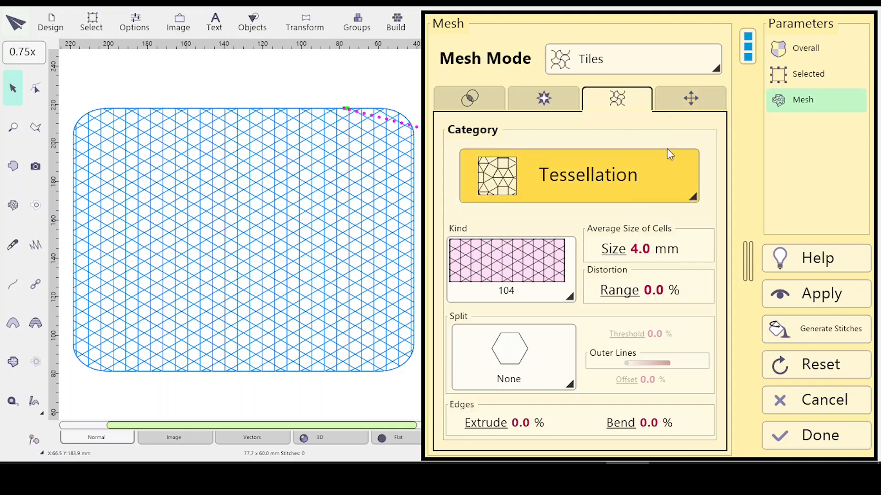
{"action": "left_click", "coordinate": [638, 58]}
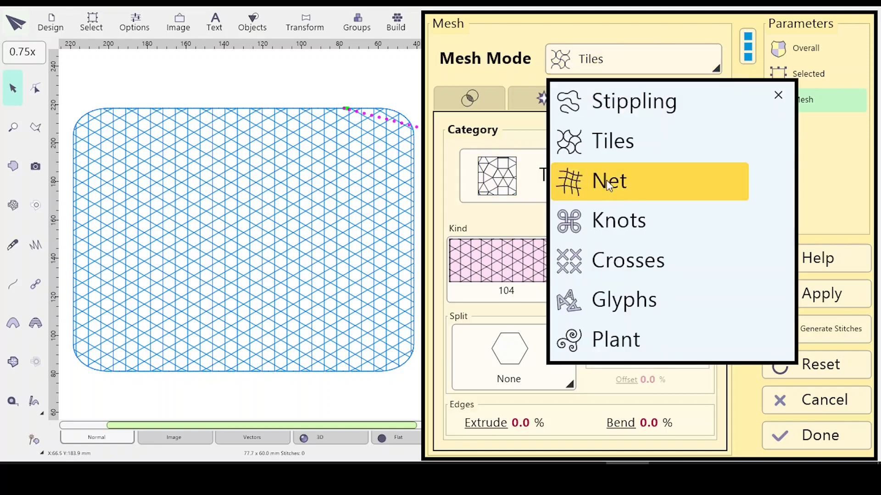
{"action": "left_click", "coordinate": [613, 191]}
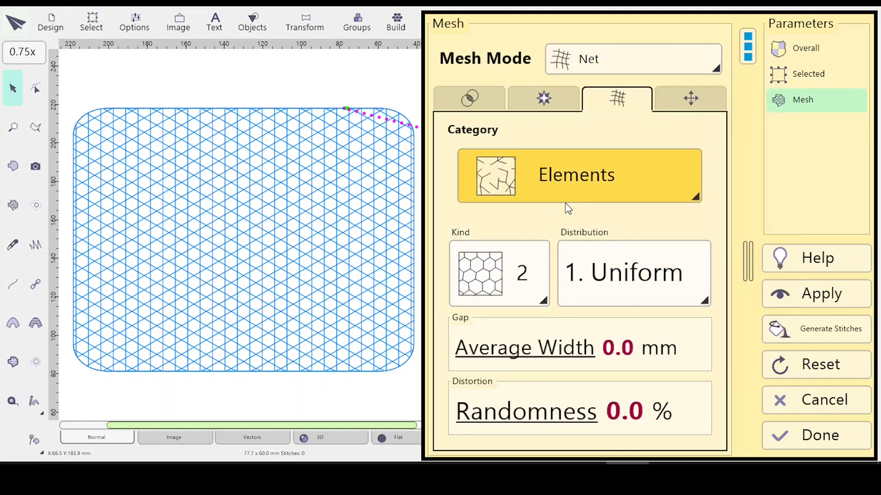
{"action": "left_click", "coordinate": [629, 62]}
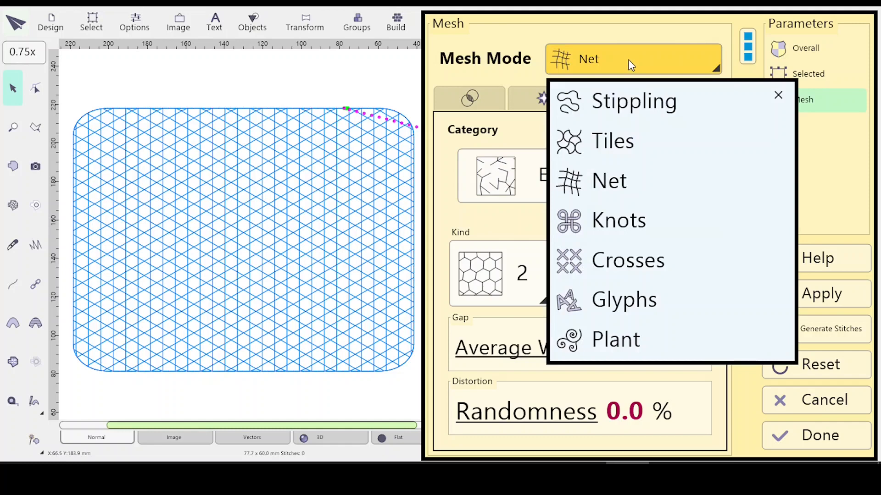
{"action": "left_click", "coordinate": [613, 181]}
Try the Shapes category for the net mesh and look through its available kinds
{"action": "left_click", "coordinate": [696, 200]}
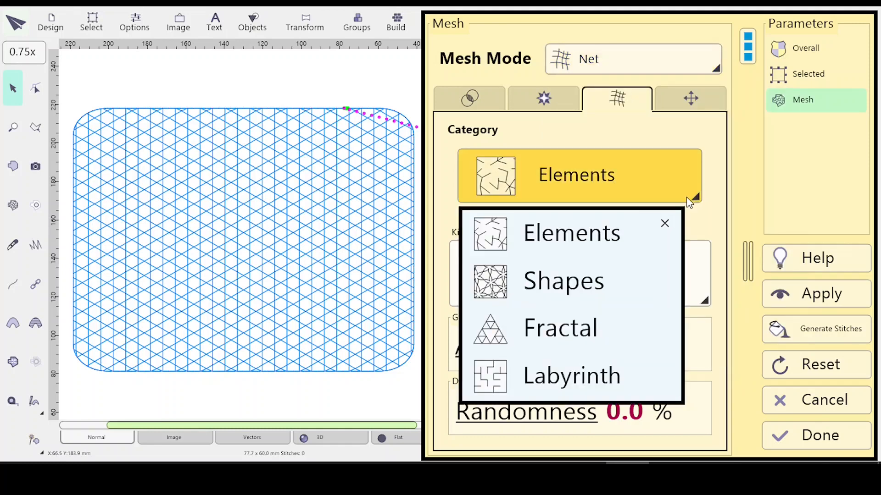
{"action": "left_click", "coordinate": [532, 285]}
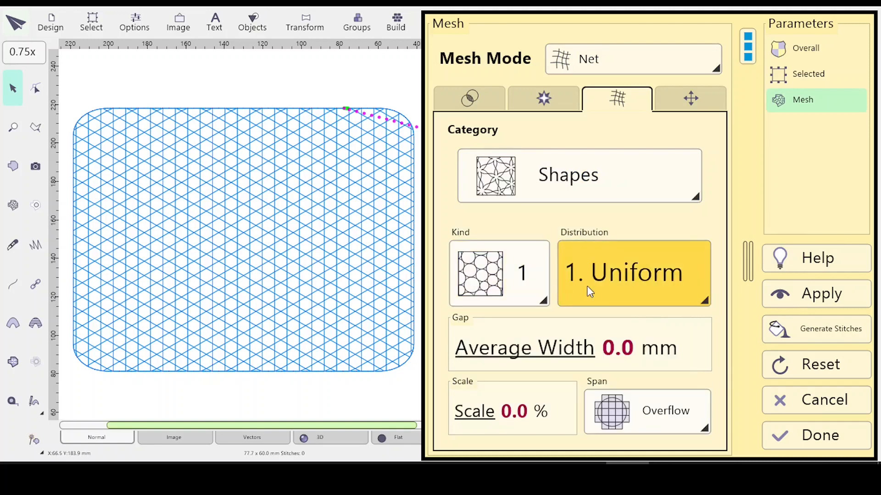
{"action": "left_click", "coordinate": [542, 302]}
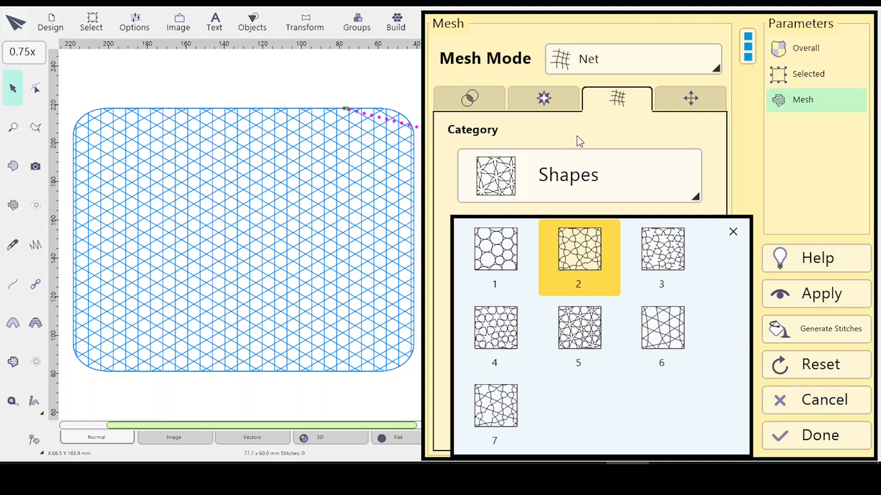
{"action": "left_click", "coordinate": [731, 173]}
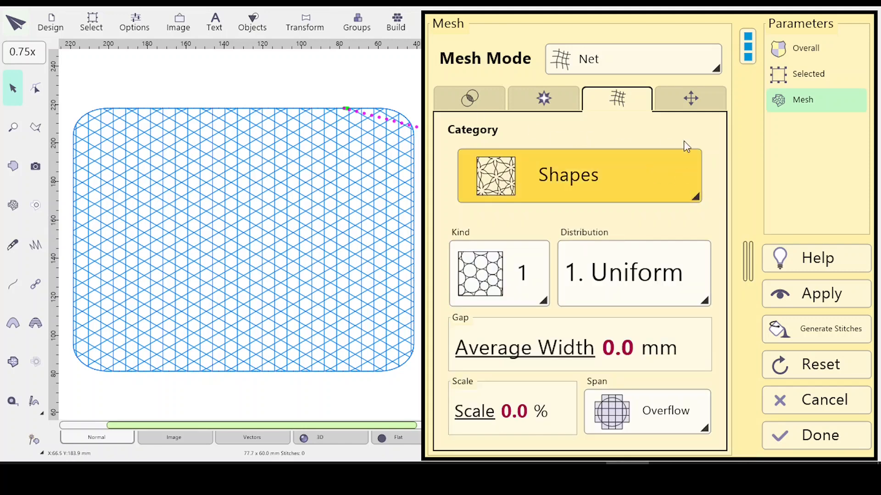
Set the net category to Fractal, enable Smooth and choose kind 12
{"action": "left_click", "coordinate": [688, 188]}
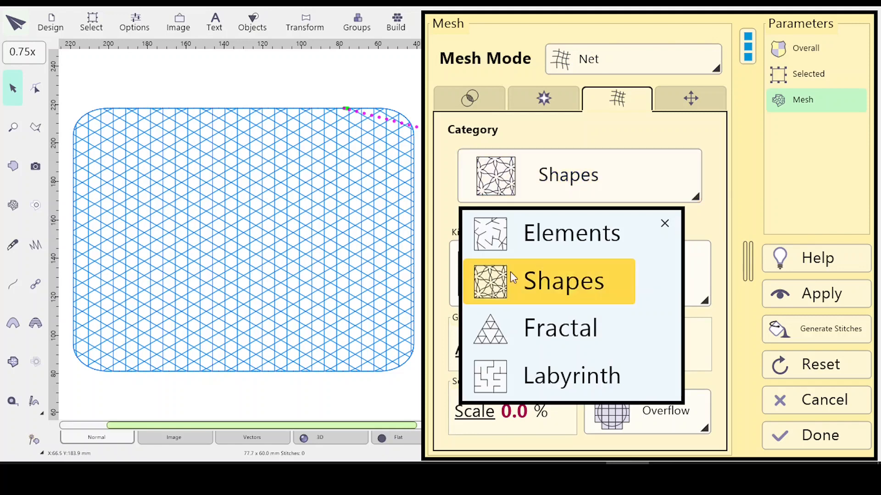
{"action": "left_click", "coordinate": [552, 333]}
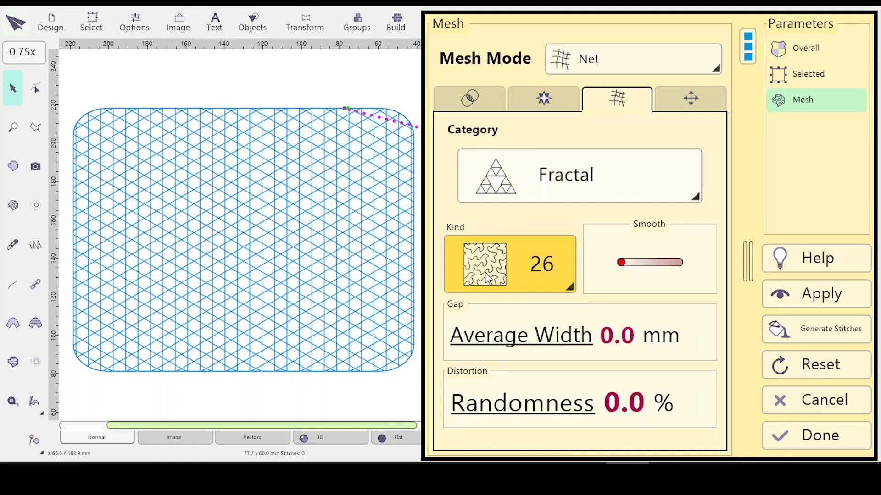
{"action": "left_click", "coordinate": [650, 263]}
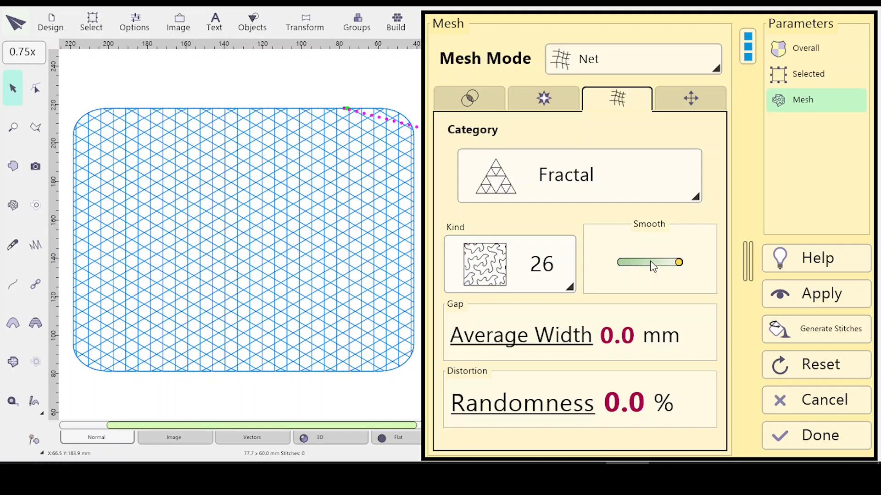
{"action": "left_click", "coordinate": [571, 289]}
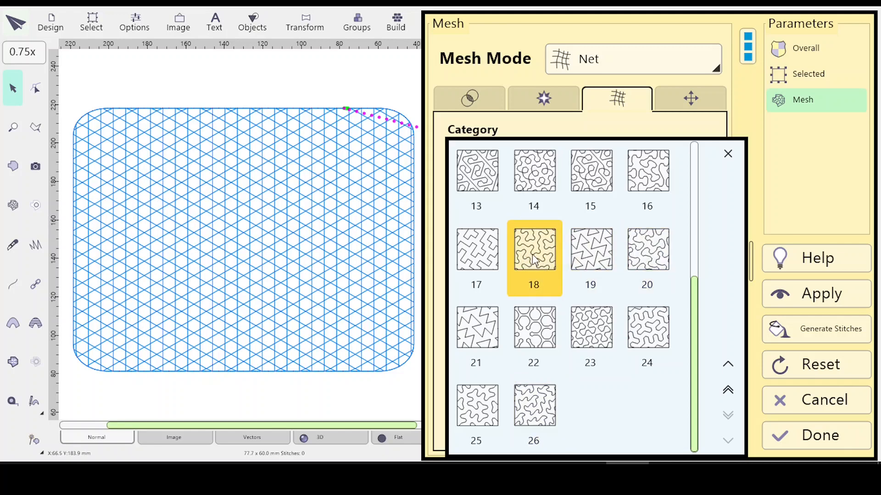
{"action": "left_click_drag", "start_coordinate": [697, 338], "coordinate": [703, 311]}
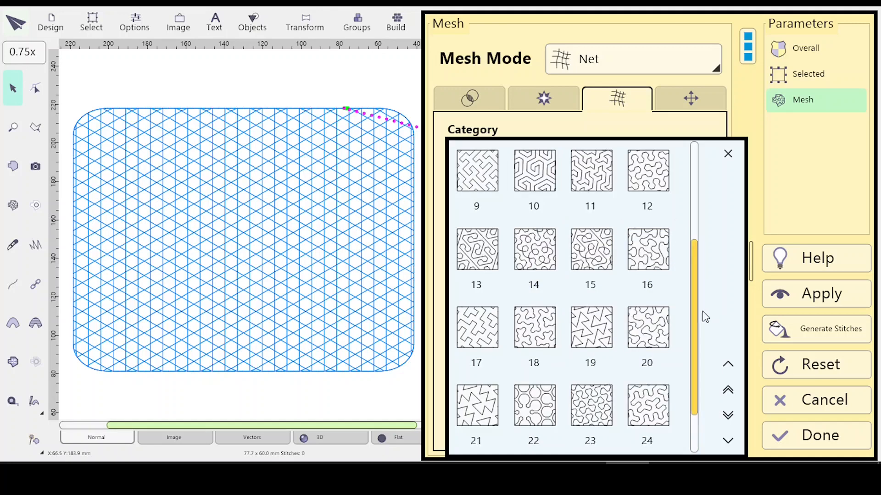
{"action": "left_click", "coordinate": [645, 176]}
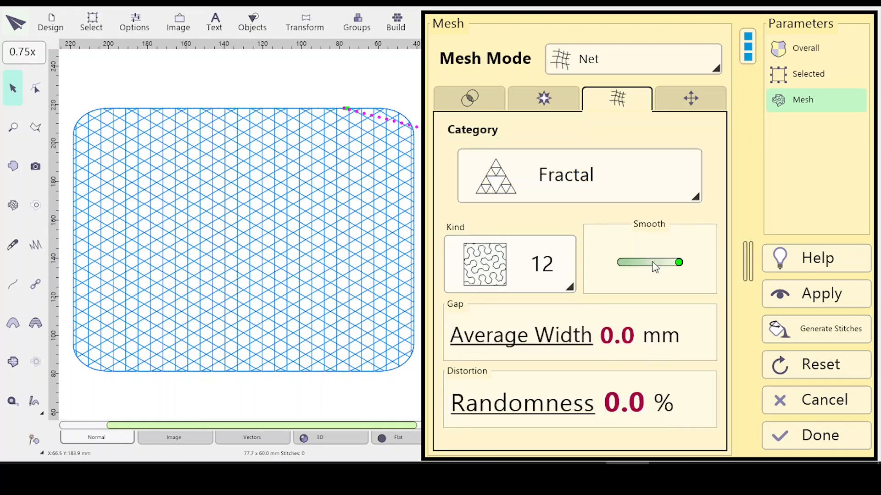
Set the net mesh's minimum stitch length to 2.2 mm in the common settings
{"action": "left_click", "coordinate": [480, 94]}
{"action": "left_click", "coordinate": [504, 353]}
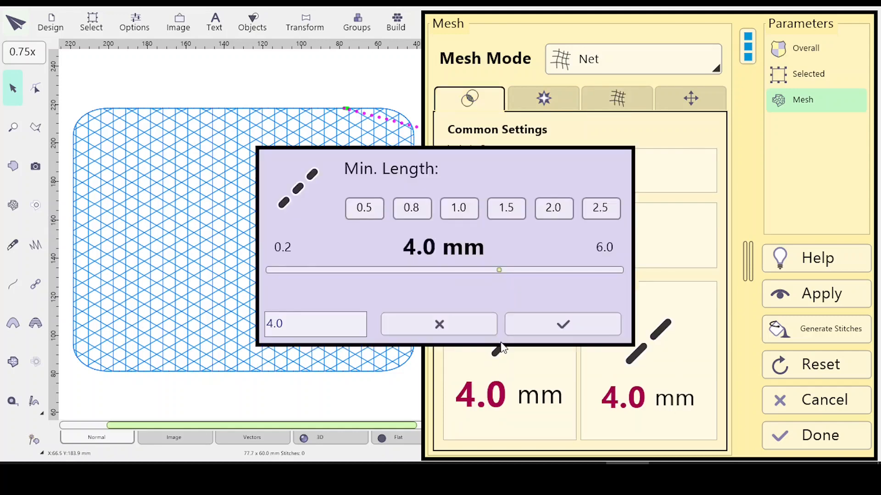
{"action": "left_click", "coordinate": [552, 208]}
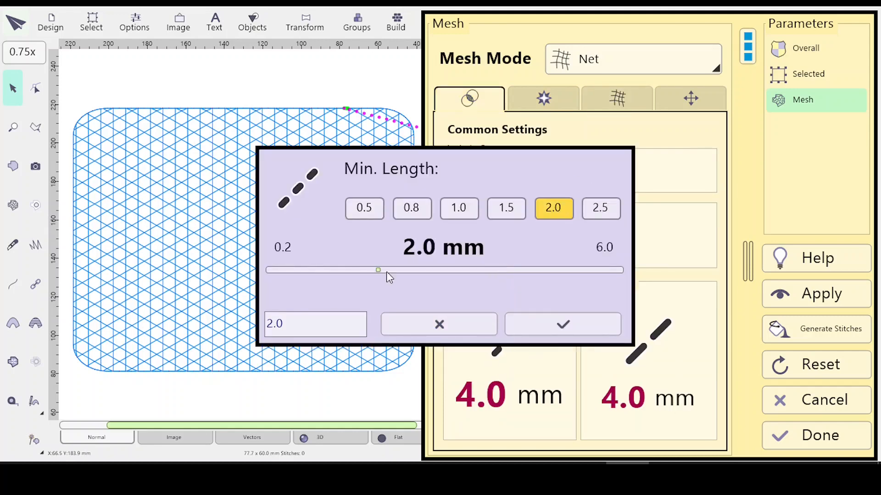
{"action": "left_click", "coordinate": [295, 321]}
{"action": "key", "text": "BackSpace"}
{"action": "type", "text": "2"}
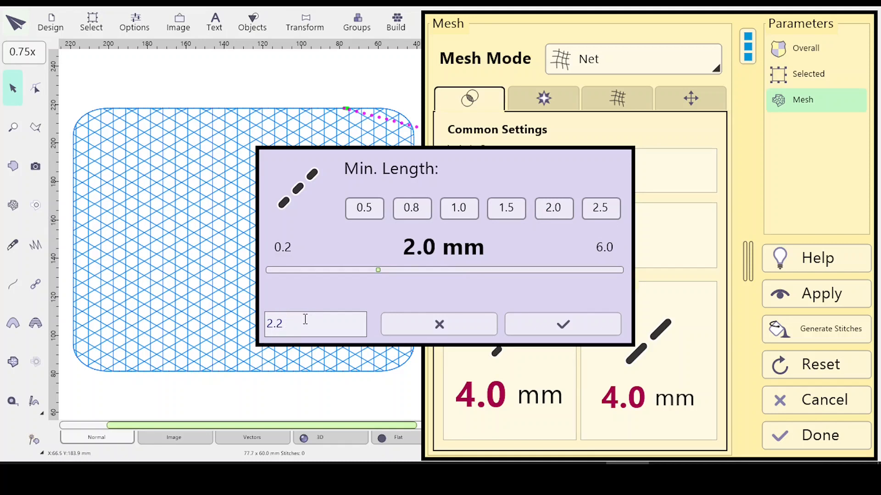
{"action": "key", "text": "Return"}
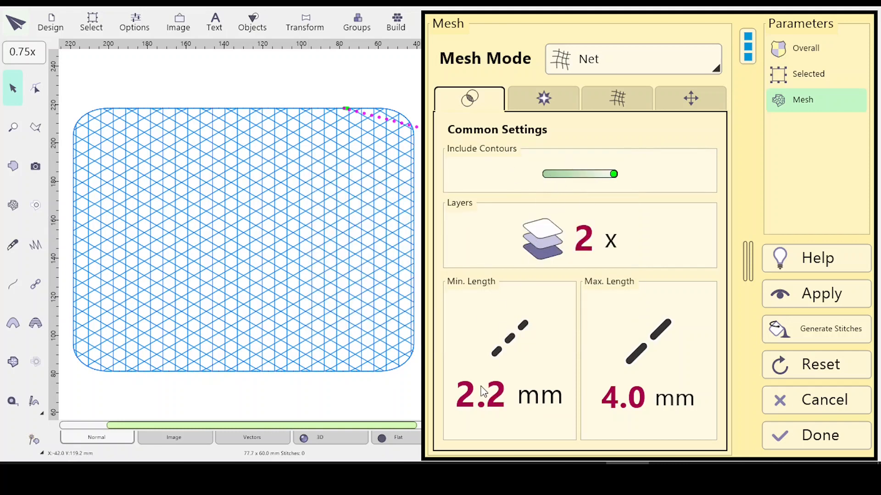
Set the net mesh's maximum stitch length to 2.2 mm
{"action": "left_click", "coordinate": [654, 342]}
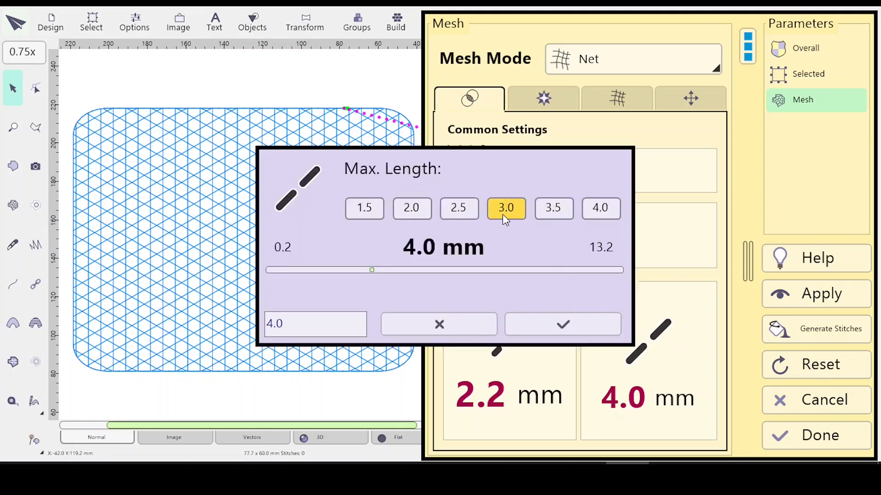
{"action": "left_click", "coordinate": [459, 210]}
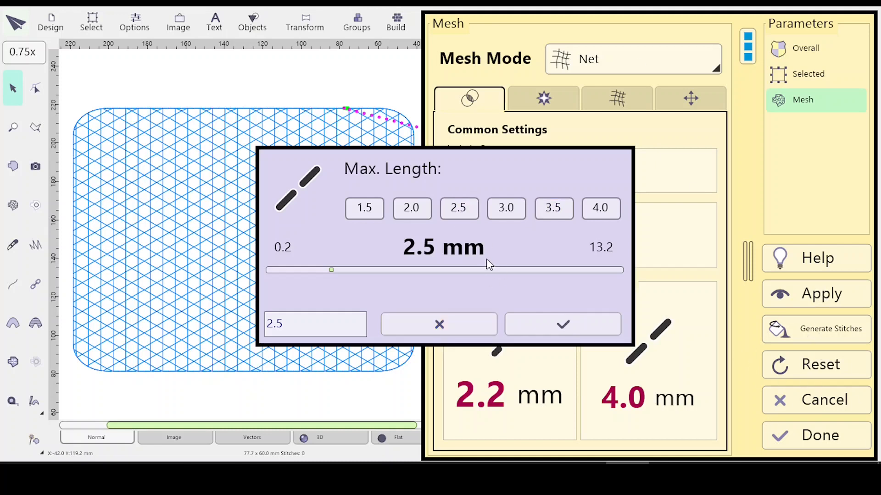
{"action": "left_click", "coordinate": [302, 323]}
{"action": "type", "text": "2"}
{"action": "key", "text": "Return"}
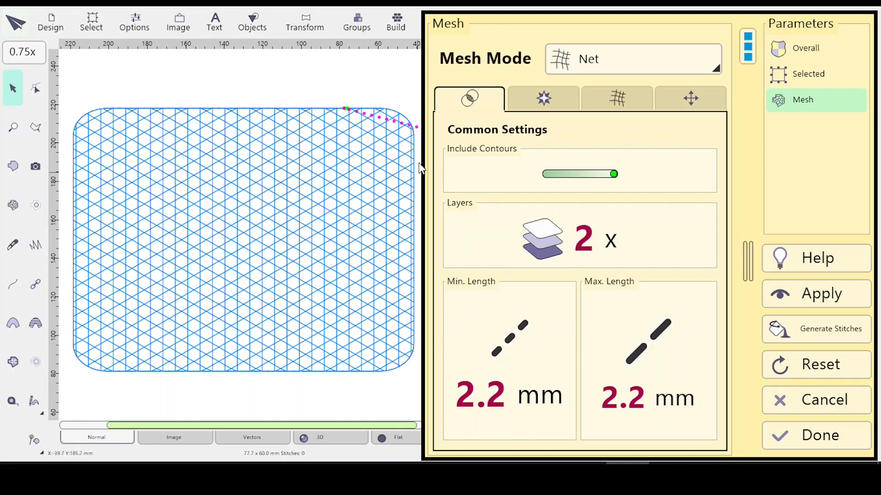
Return to the fractal net settings and frame the small rounded rectangle closely in the workspace
{"action": "left_click", "coordinate": [357, 22]}
{"action": "left_click", "coordinate": [619, 97]}
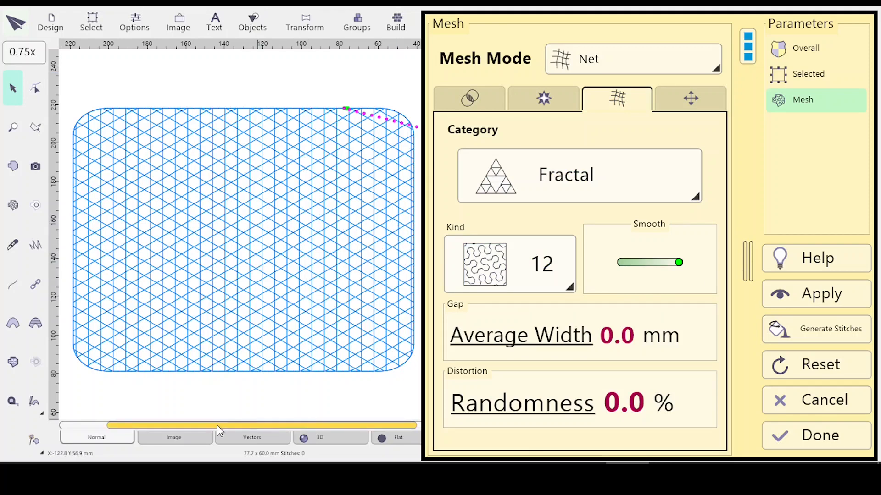
{"action": "left_click_drag", "start_coordinate": [216, 427], "coordinate": [456, 425]}
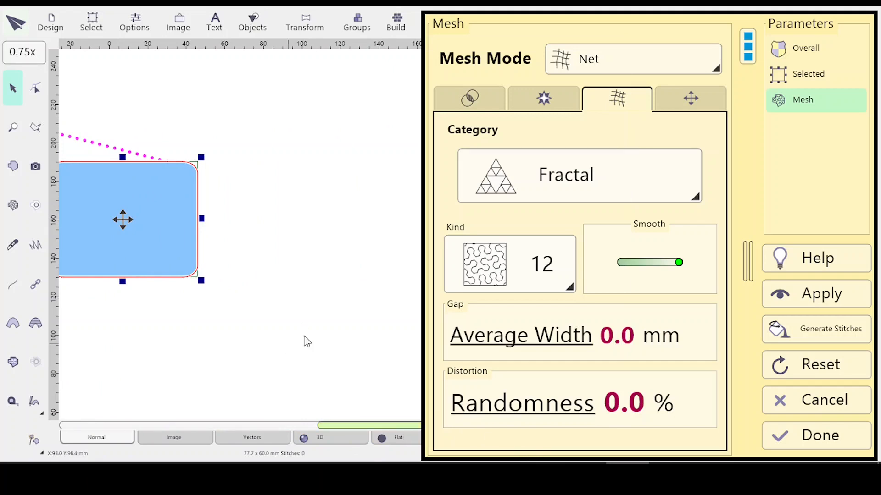
{"action": "left_click_drag", "start_coordinate": [248, 354], "coordinate": [337, 359]}
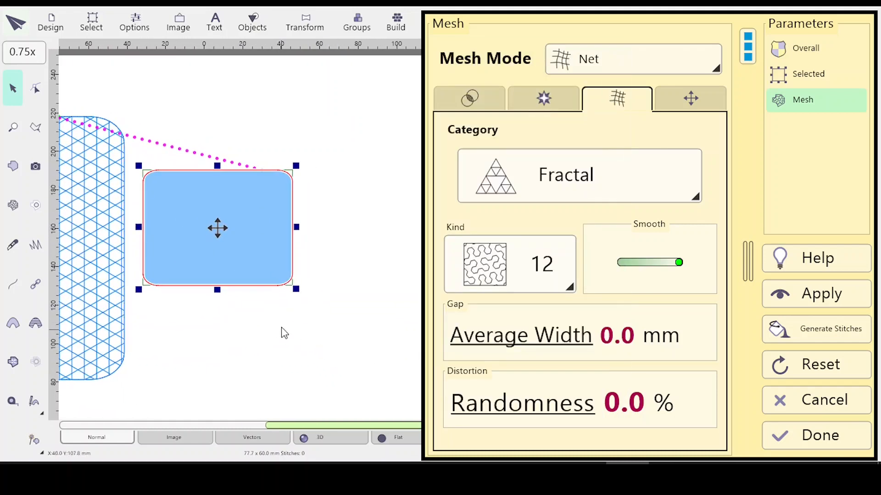
{"action": "scroll", "coordinate": [287, 315], "scroll_direction": "up", "scroll_amount": 1}
{"action": "scroll", "coordinate": [287, 310], "scroll_direction": "up", "scroll_amount": 4}
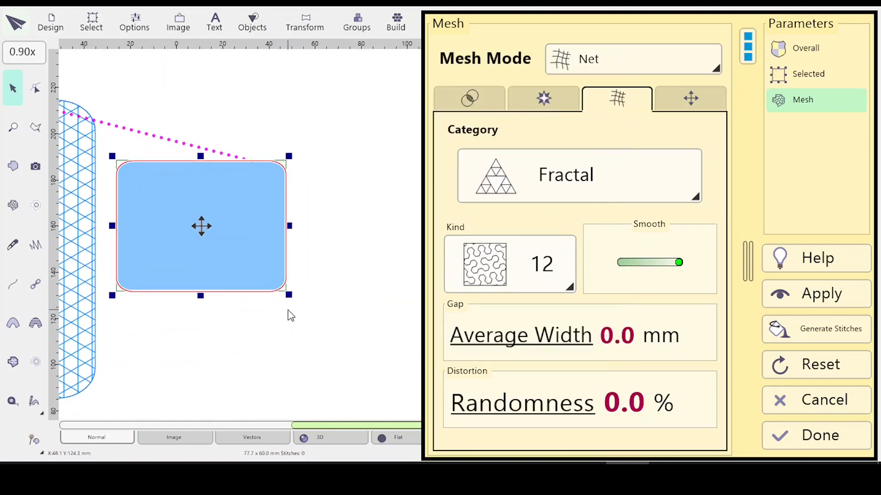
{"action": "scroll", "coordinate": [285, 308], "scroll_direction": "up", "scroll_amount": 3}
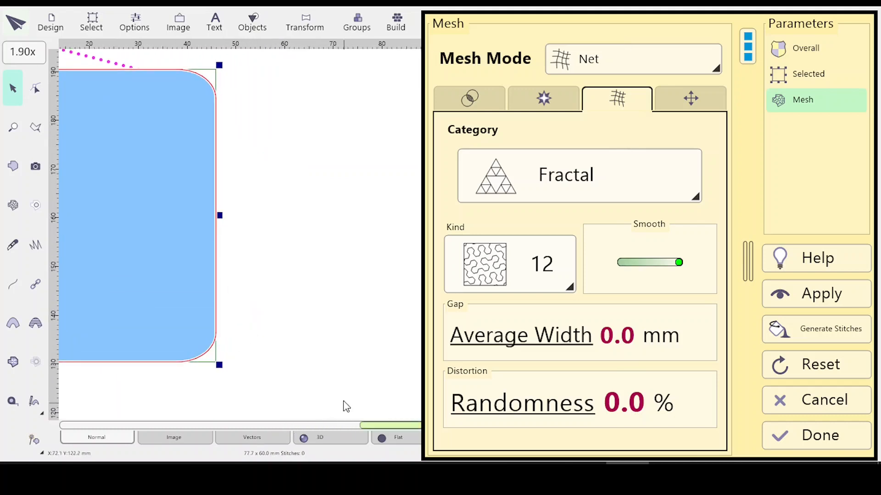
{"action": "left_click_drag", "start_coordinate": [405, 424], "coordinate": [359, 409]}
{"action": "scroll", "coordinate": [343, 400], "scroll_direction": "down", "scroll_amount": 2}
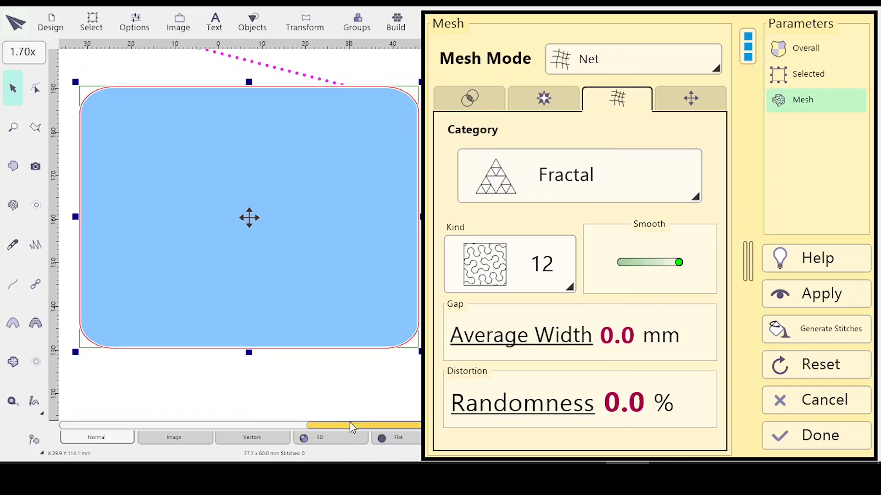
Try to apply the smoothed fractal net to the small rounded rectangle, checking the process in Task Manager
{"action": "left_click_drag", "start_coordinate": [349, 422], "coordinate": [354, 422]}
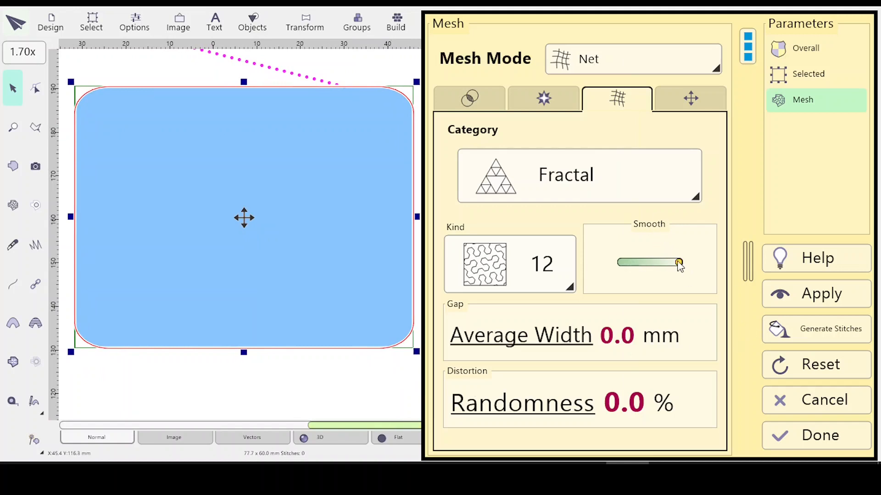
{"action": "left_click", "coordinate": [810, 295]}
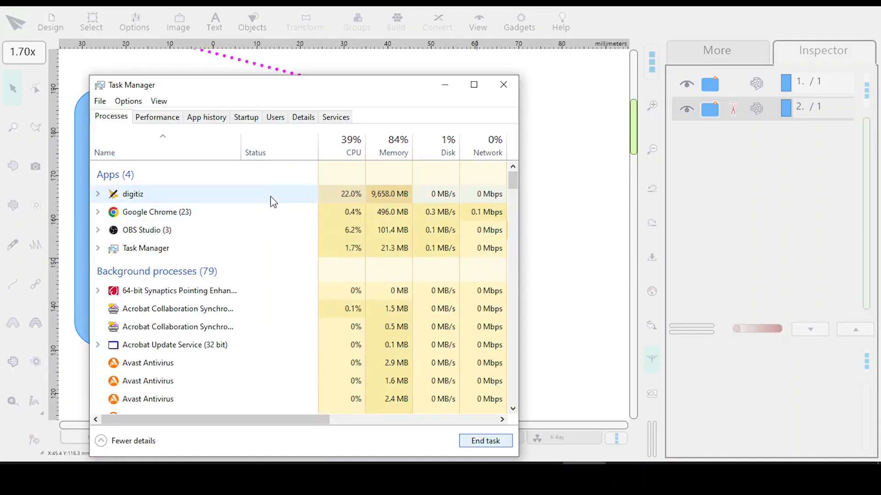
{"action": "left_click", "coordinate": [599, 180]}
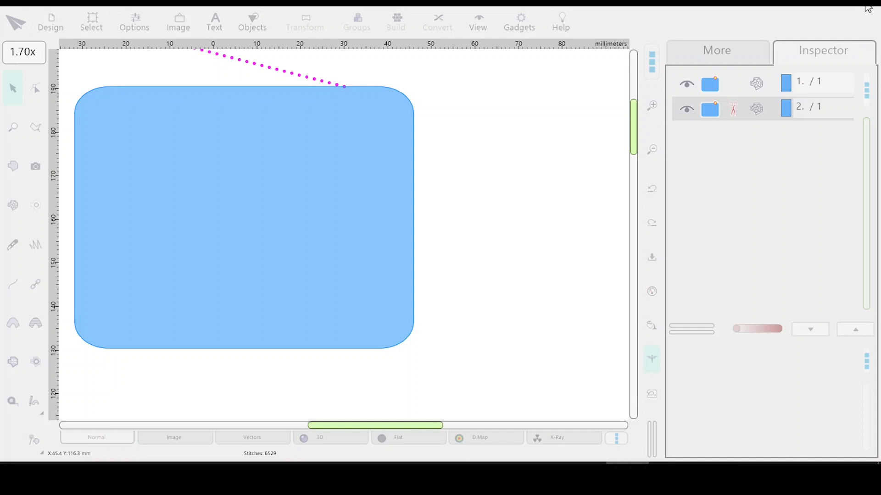
Close the design with its changes kept and choose the StipMeshNew folder inside 0 Mesh as the save location
{"action": "left_click", "coordinate": [865, 7]}
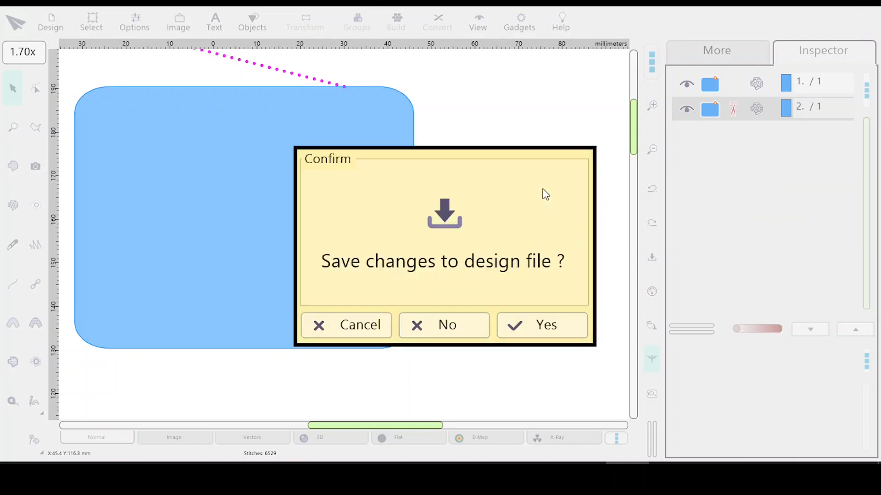
{"action": "left_click", "coordinate": [557, 329]}
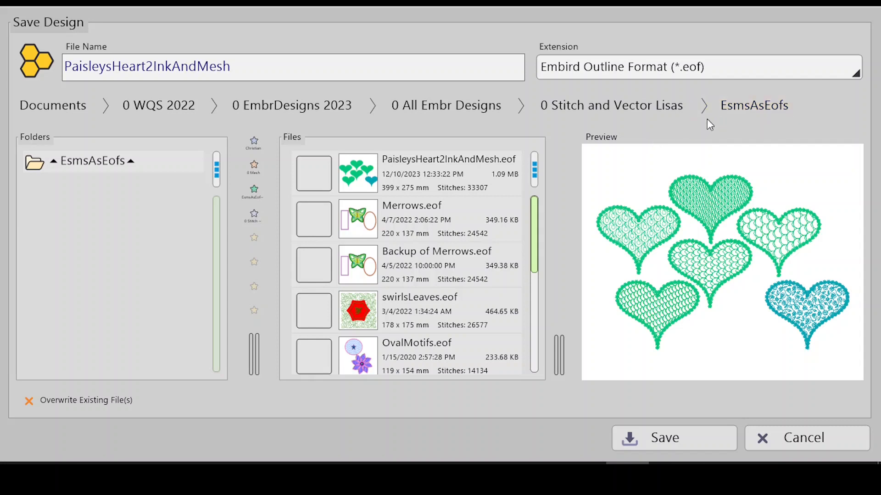
{"action": "left_click", "coordinate": [591, 103]}
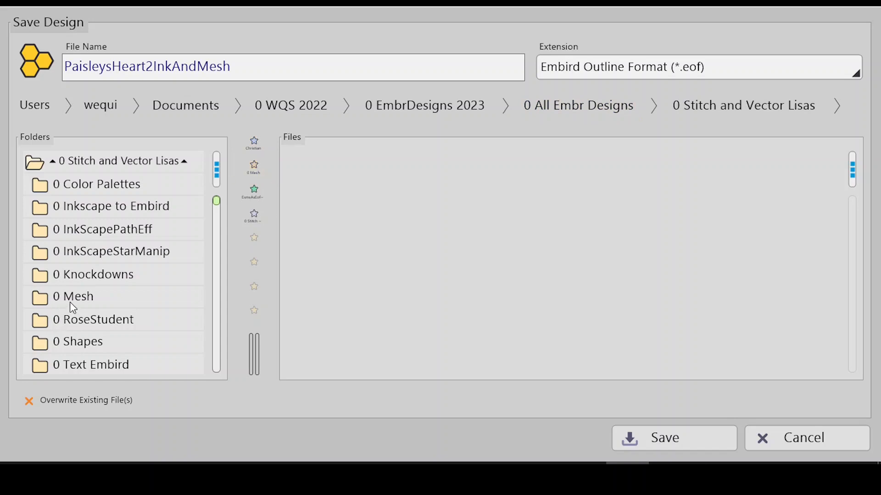
{"action": "left_click", "coordinate": [253, 166]}
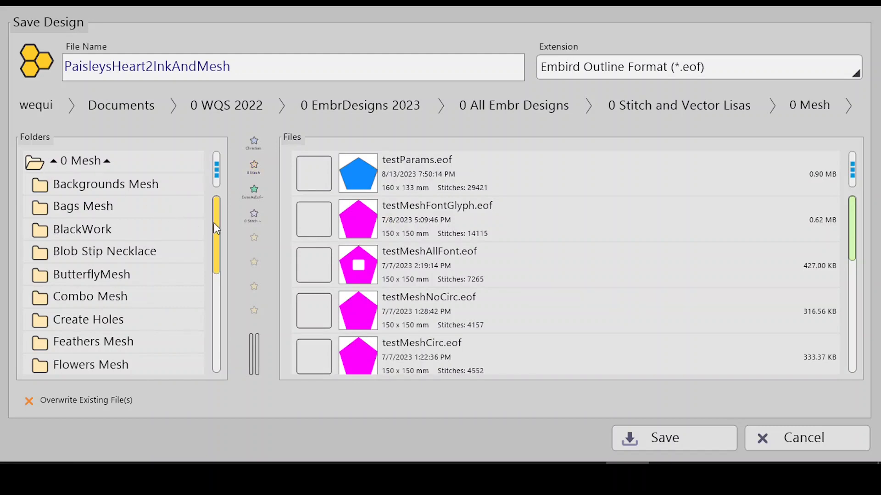
{"action": "left_click_drag", "start_coordinate": [217, 228], "coordinate": [100, 376]}
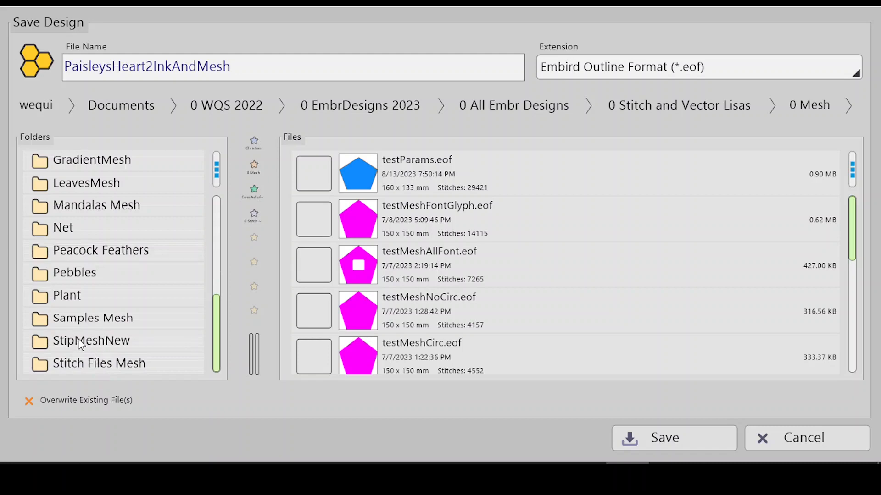
{"action": "double_click", "coordinate": [90, 340]}
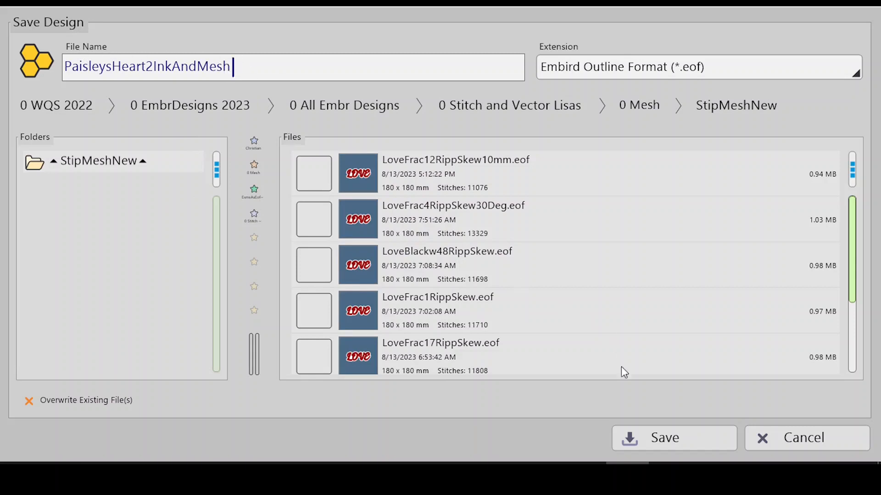
Save the design in Embird Outline Format under the file name stipSmooth
{"action": "double_click", "coordinate": [226, 67]}
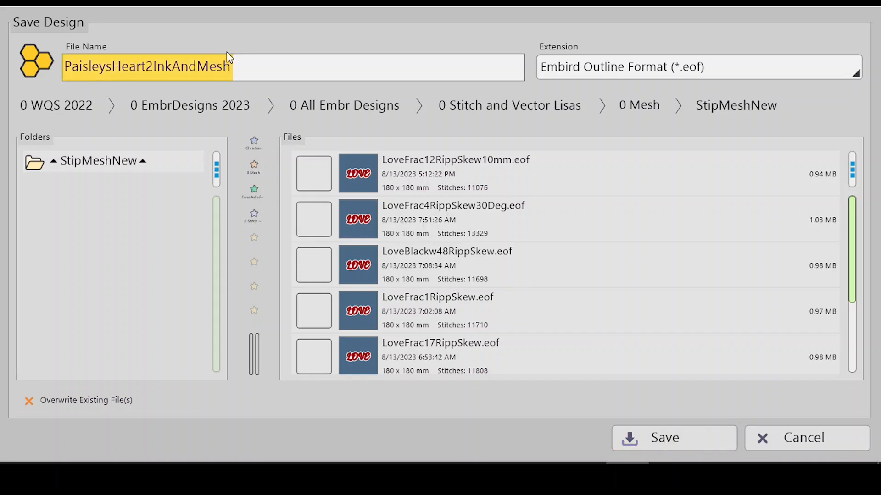
{"action": "key", "text": "BackSpace"}
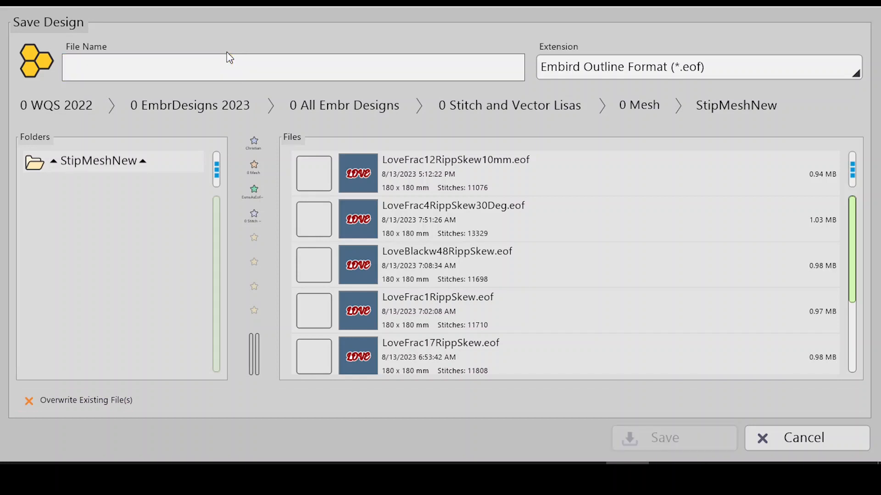
{"action": "type", "text": "Stip"}
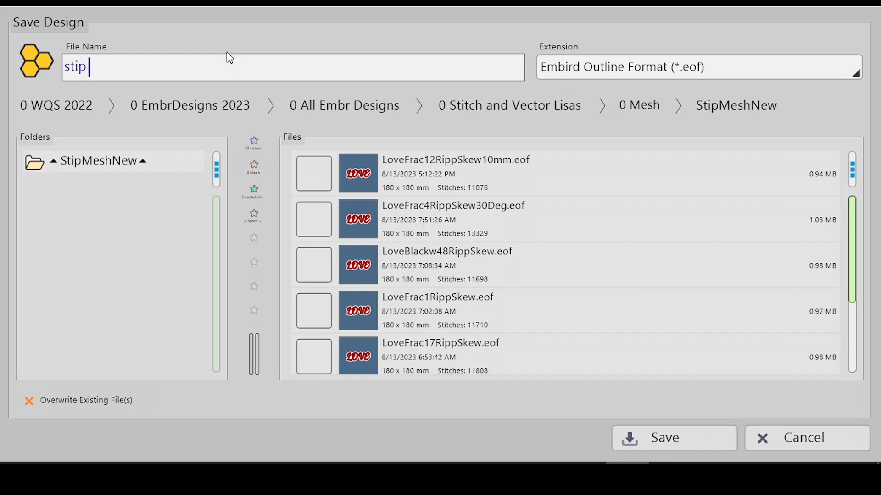
{"action": "type", "text": "Smooth"}
{"action": "left_click", "coordinate": [669, 444]}
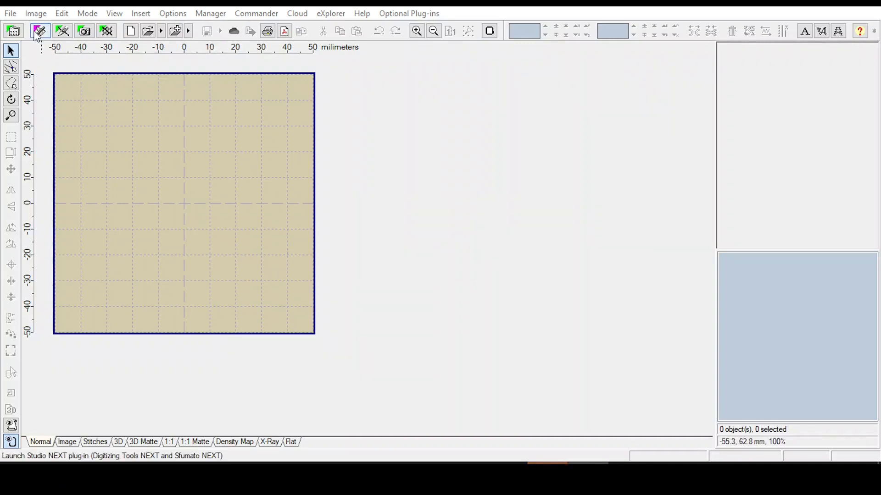
Relaunch Studio NEXT from the Embird Editor and reopen the recent design stipSmooth.eof
{"action": "left_click", "coordinate": [40, 31]}
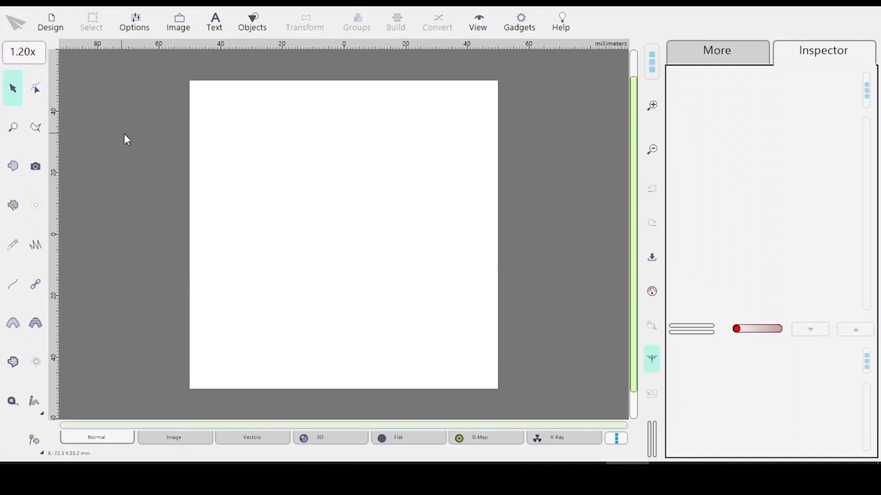
{"action": "left_click", "coordinate": [49, 23]}
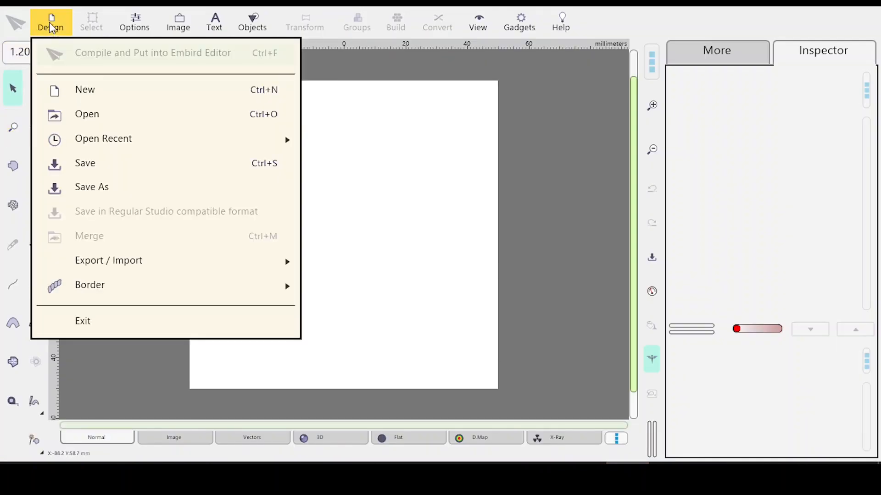
{"action": "mouse_move", "coordinate": [116, 141]}
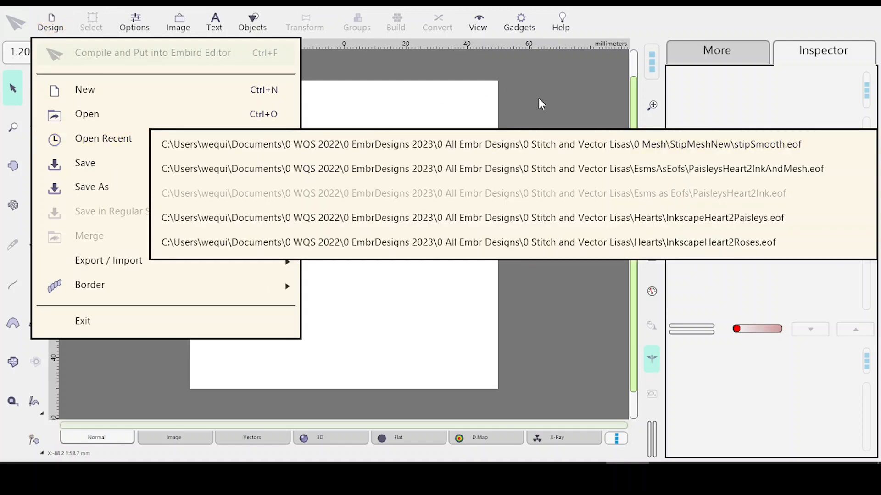
{"action": "left_click", "coordinate": [560, 144]}
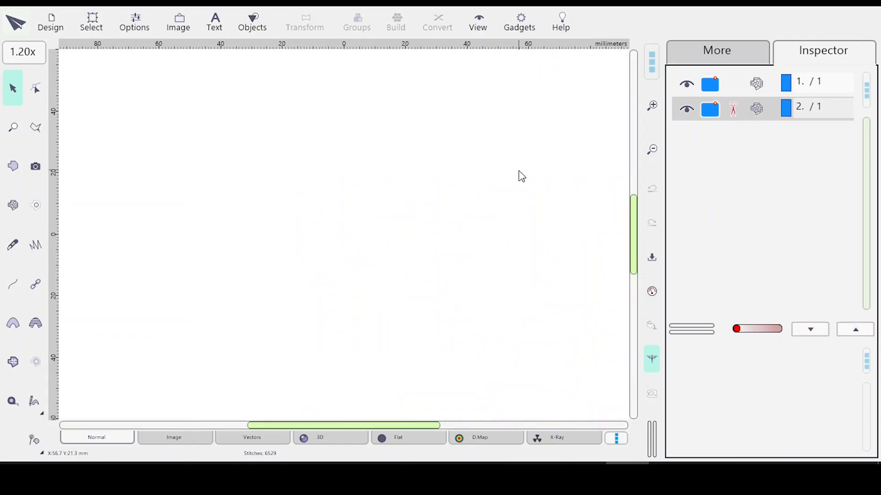
Switch the small rounded rectangle's mesh mode from tiles to Net and choose the Fractal category
{"action": "left_click", "coordinate": [737, 112]}
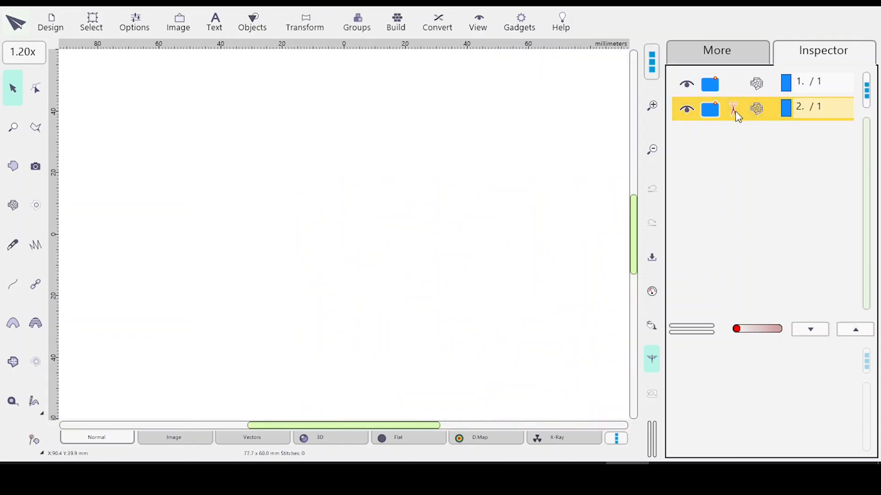
{"action": "double_click", "coordinate": [734, 110]}
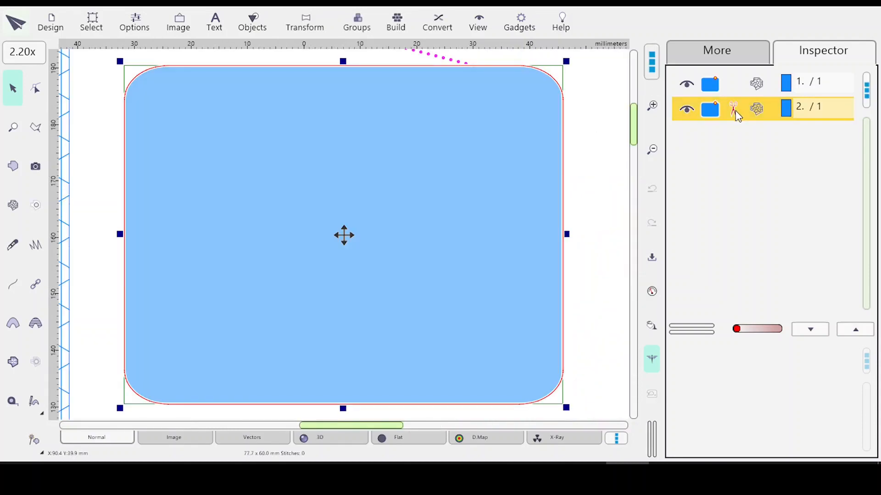
{"action": "scroll", "coordinate": [499, 289], "scroll_direction": "down", "scroll_amount": 5}
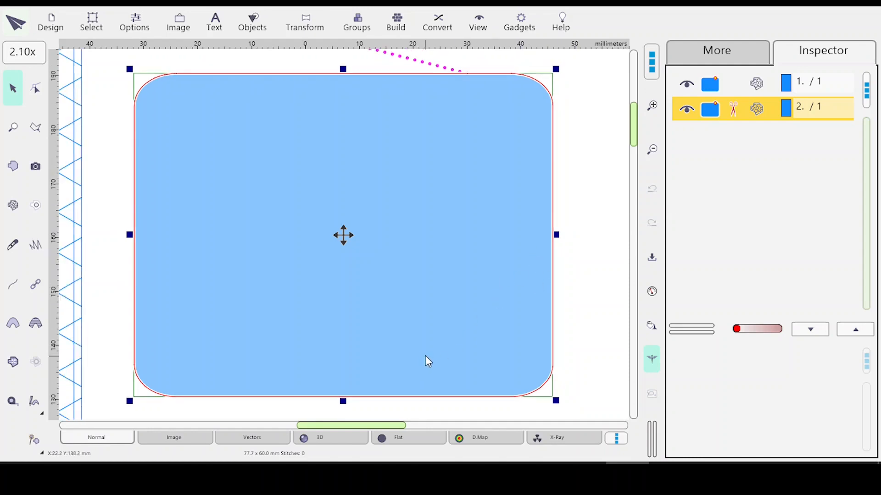
{"action": "left_click_drag", "start_coordinate": [359, 425], "coordinate": [390, 423]}
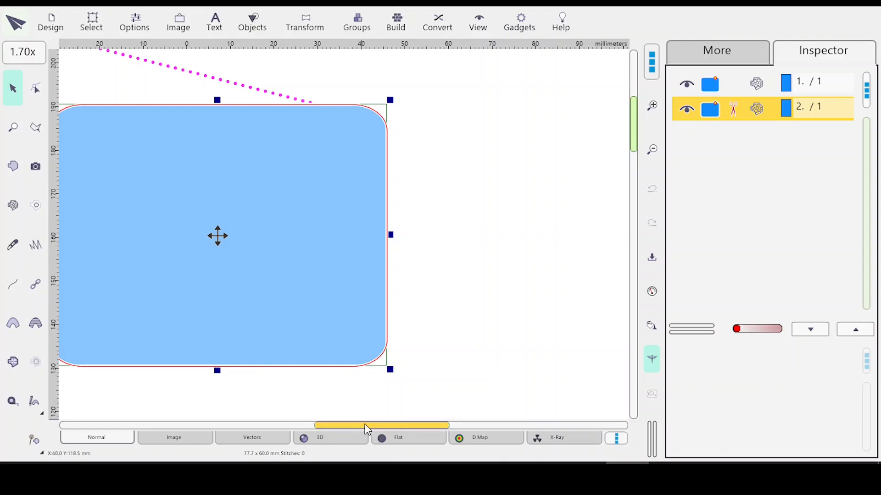
{"action": "left_click_drag", "start_coordinate": [368, 425], "coordinate": [360, 422]}
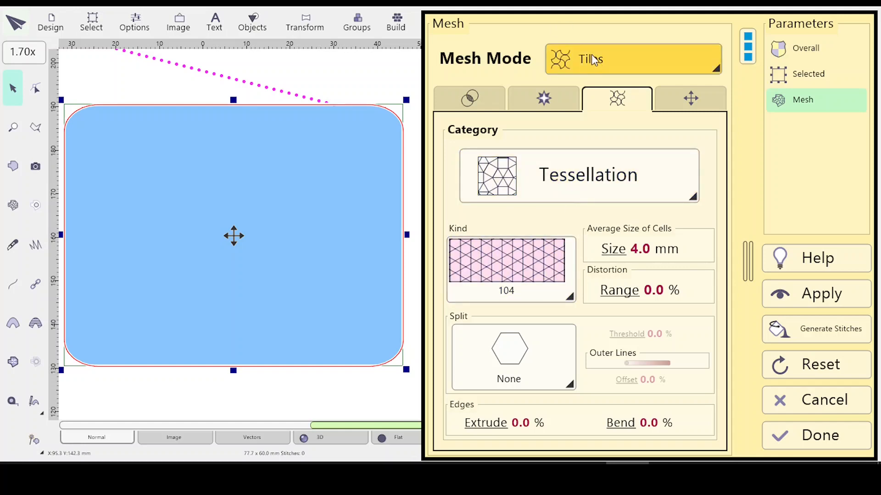
{"action": "left_click", "coordinate": [629, 63]}
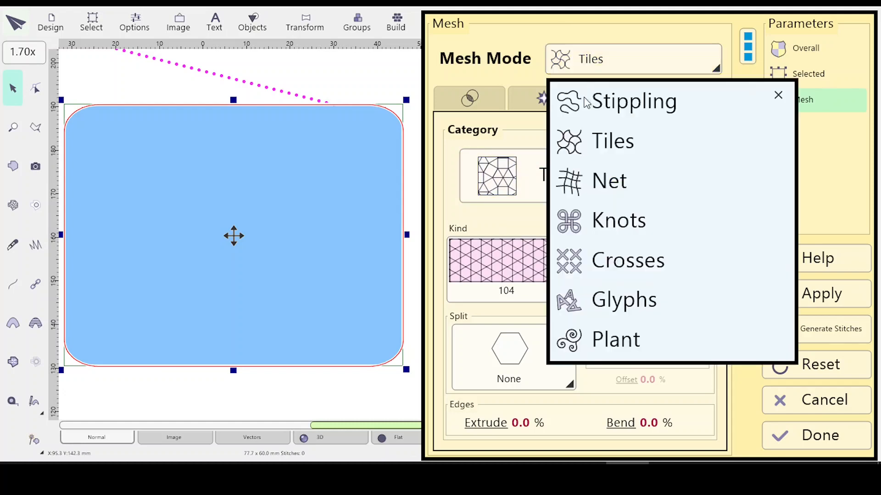
{"action": "left_click", "coordinate": [617, 190]}
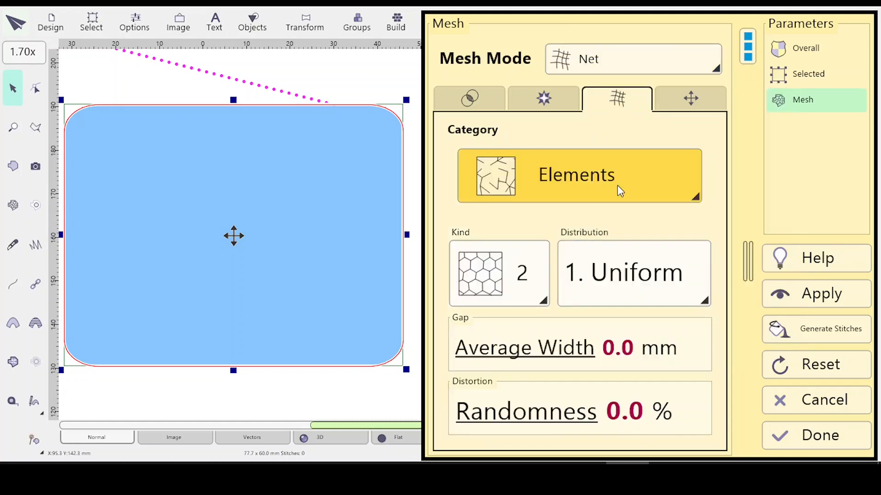
{"action": "left_click", "coordinate": [684, 181]}
{"action": "left_click", "coordinate": [560, 326]}
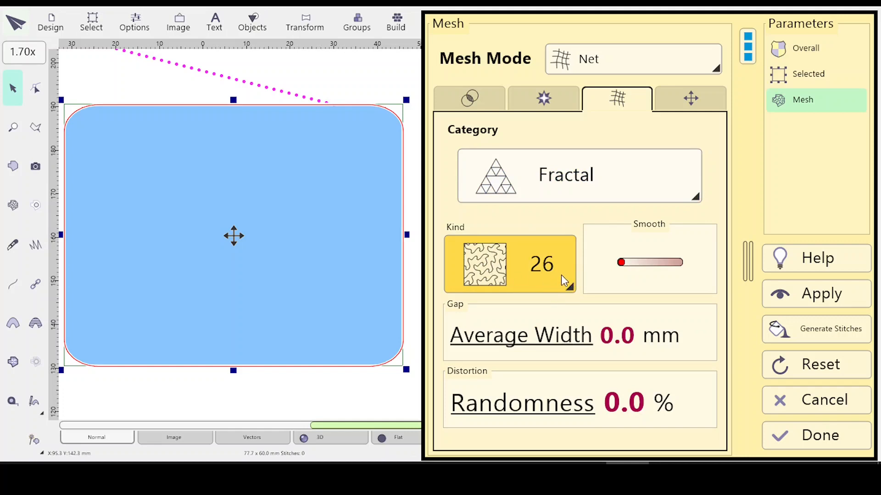
Choose fractal kind 12 for the net and enable Smooth
{"action": "left_click", "coordinate": [571, 288]}
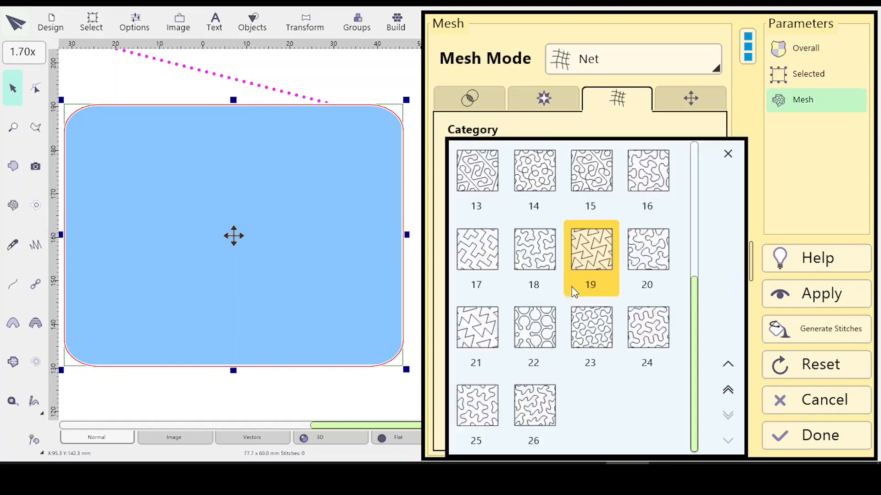
{"action": "left_click_drag", "start_coordinate": [693, 301], "coordinate": [692, 202]}
{"action": "left_click", "coordinate": [660, 251]}
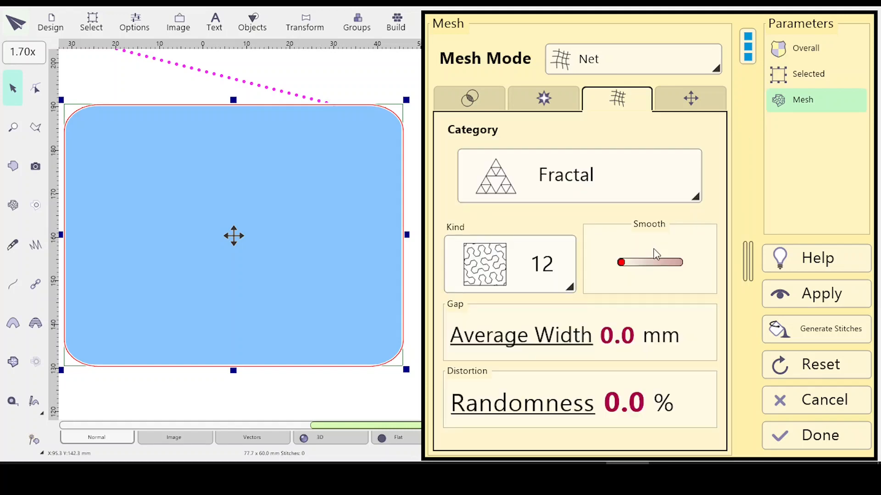
{"action": "left_click", "coordinate": [674, 264]}
Try fractal kind 26 from the pattern list, and go back to kind 12
{"action": "left_click", "coordinate": [570, 289]}
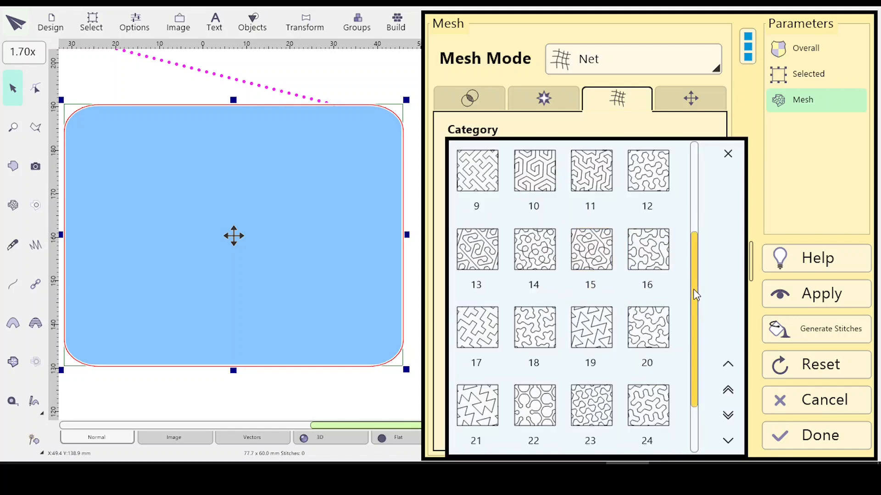
{"action": "left_click_drag", "start_coordinate": [693, 289], "coordinate": [693, 303]}
{"action": "left_click_drag", "start_coordinate": [694, 348], "coordinate": [691, 400]}
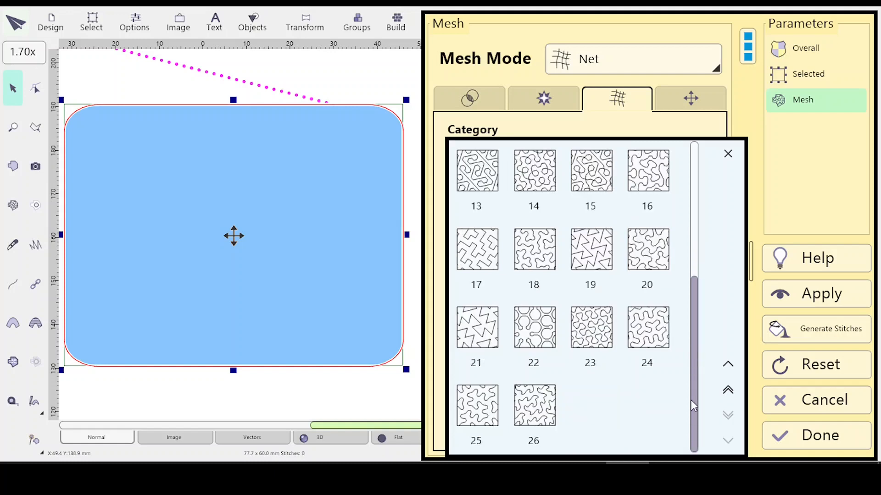
{"action": "left_click", "coordinate": [544, 407]}
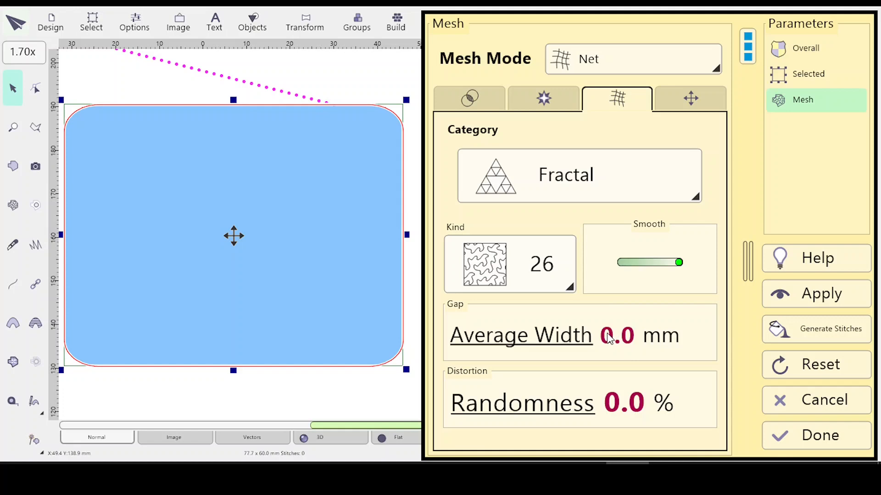
{"action": "left_click", "coordinate": [571, 282]}
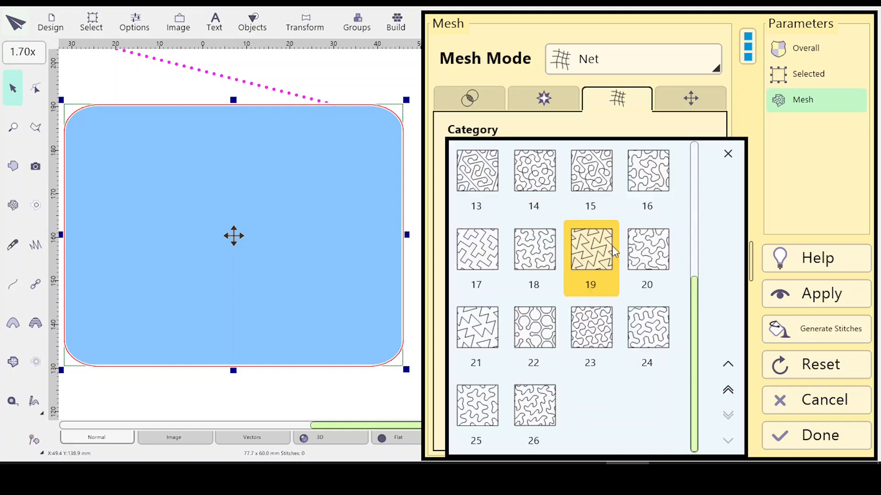
{"action": "left_click_drag", "start_coordinate": [692, 312], "coordinate": [687, 233]}
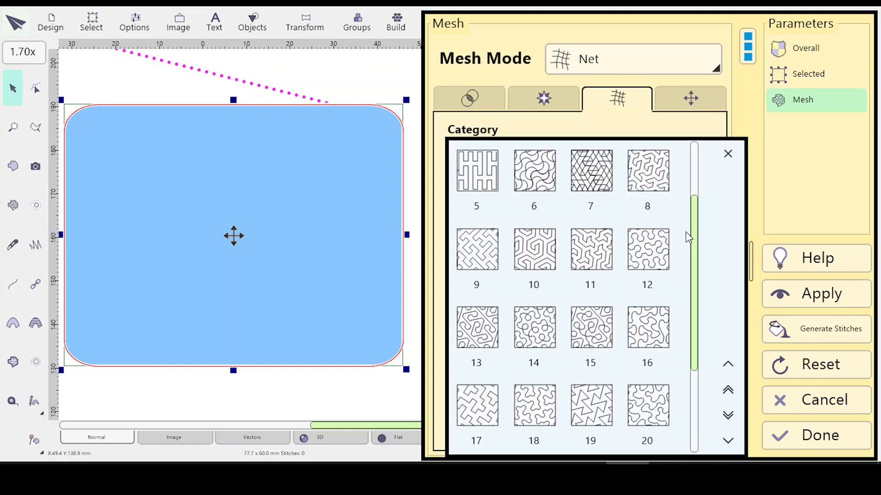
{"action": "left_click", "coordinate": [644, 251]}
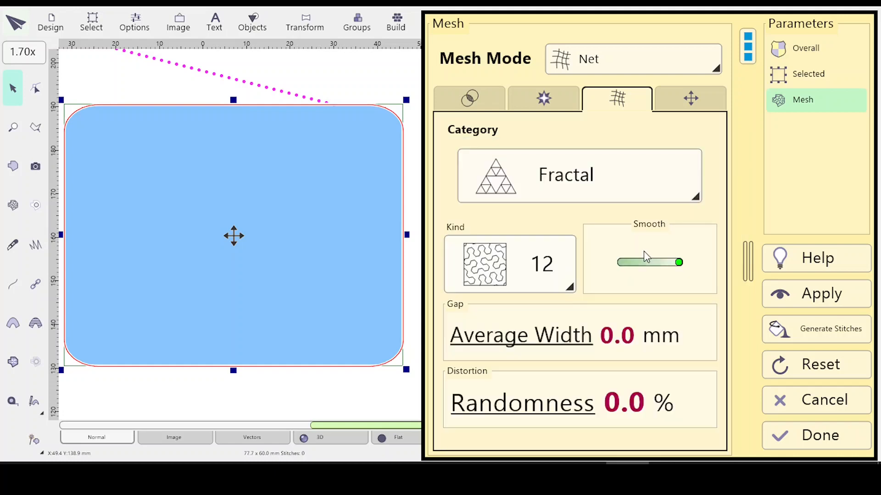
Set the fractal net's average gap width to 6.0 mm
{"action": "left_click", "coordinate": [555, 339]}
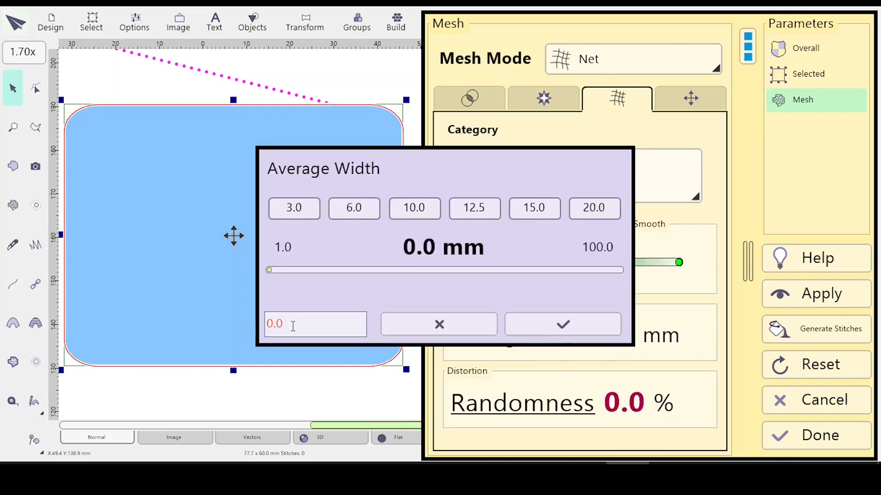
{"action": "left_click", "coordinate": [338, 215]}
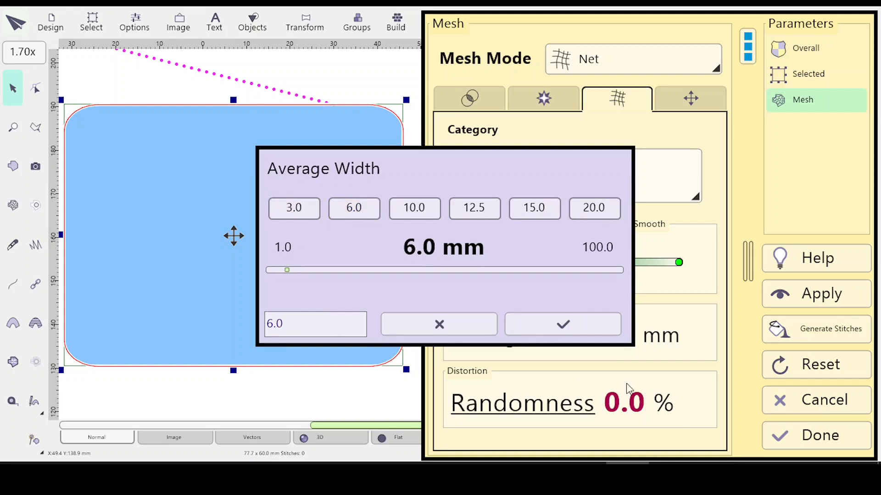
{"action": "key", "text": "Return"}
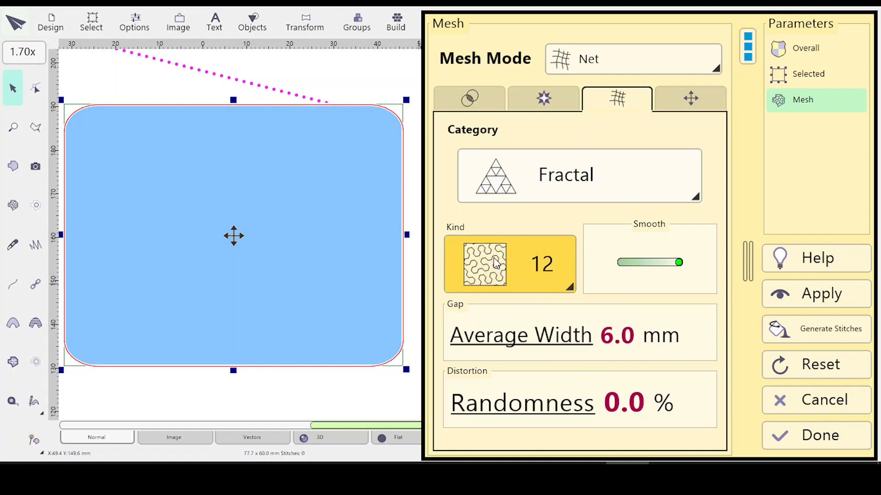
Try an average gap width of 12.5 mm for the net, and set it back to 6.0 mm
{"action": "left_click", "coordinate": [569, 347]}
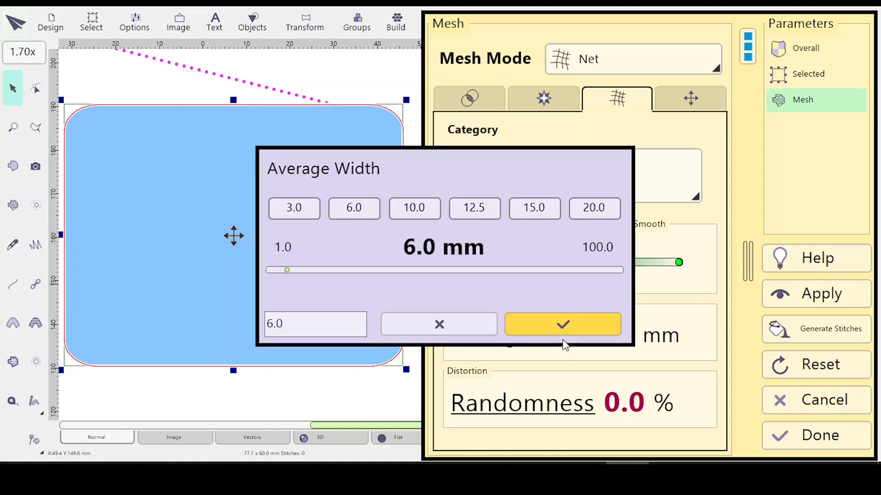
{"action": "left_click", "coordinate": [483, 207]}
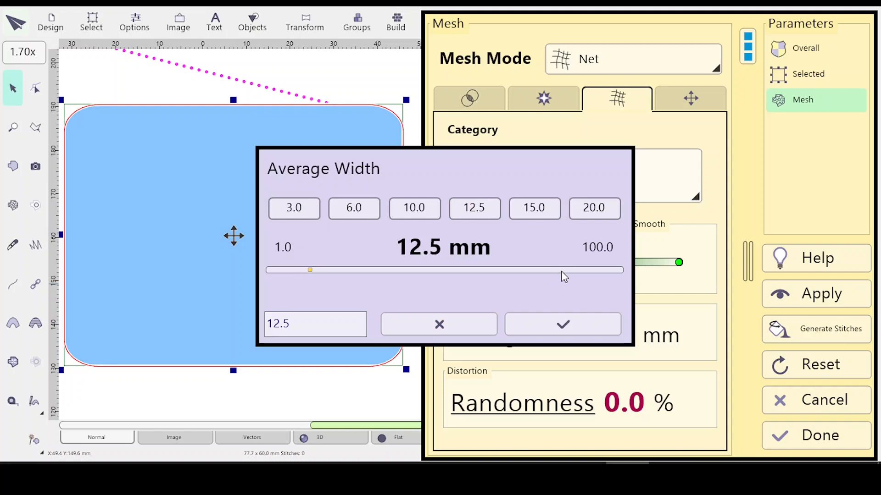
{"action": "key", "text": "Return"}
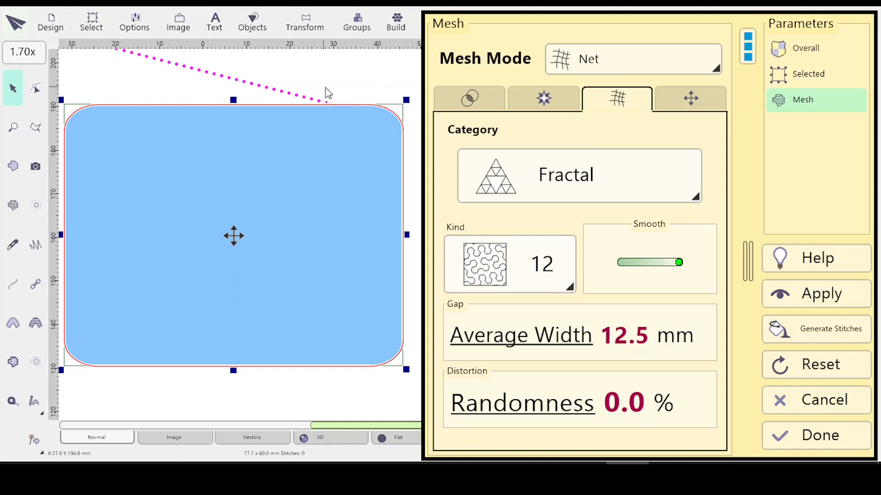
{"action": "left_click", "coordinate": [554, 334]}
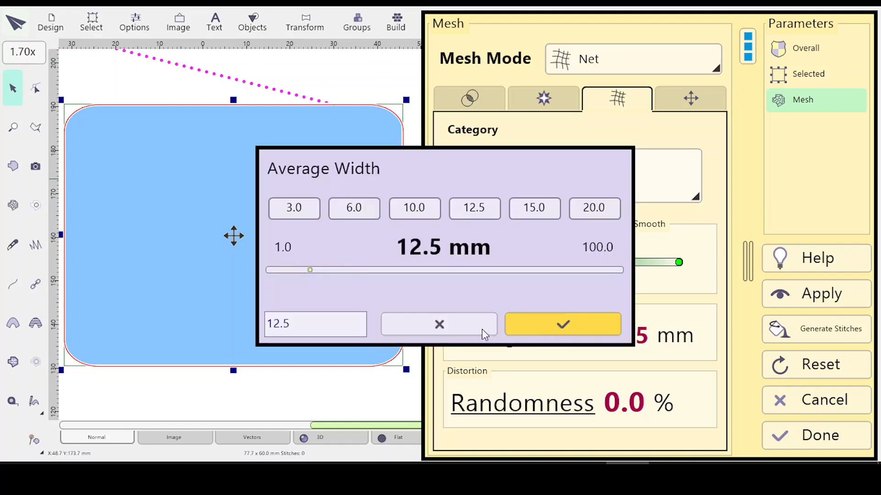
{"action": "left_click", "coordinate": [359, 207]}
{"action": "left_click", "coordinate": [595, 321]}
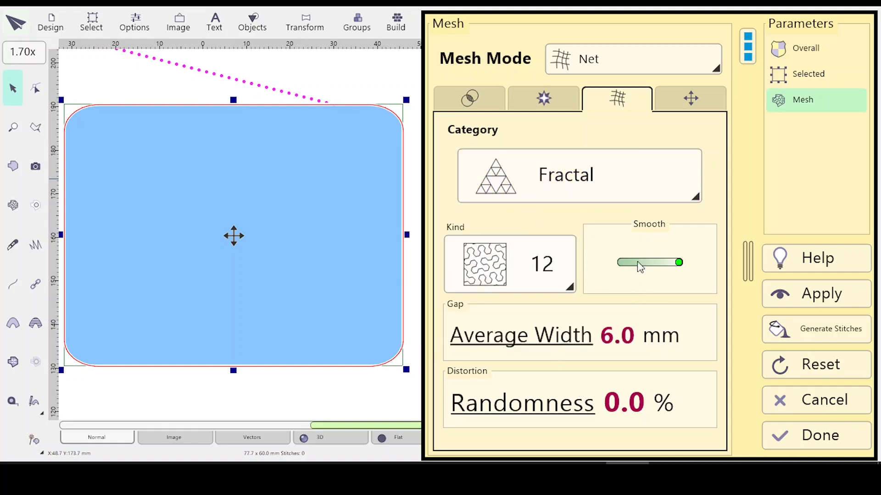
Set the mesh's minimum stitch length to 1.5 mm and its maximum stitch length to 2.0 mm
{"action": "left_click", "coordinate": [487, 103]}
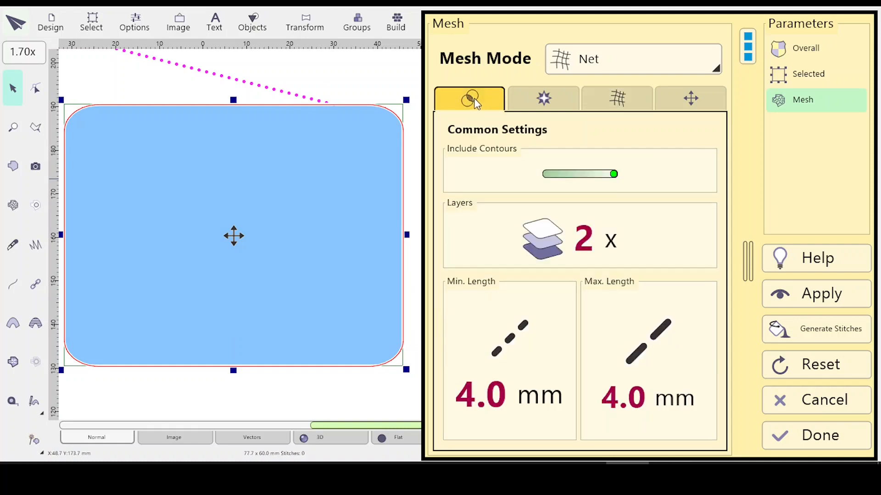
{"action": "left_click", "coordinate": [510, 344]}
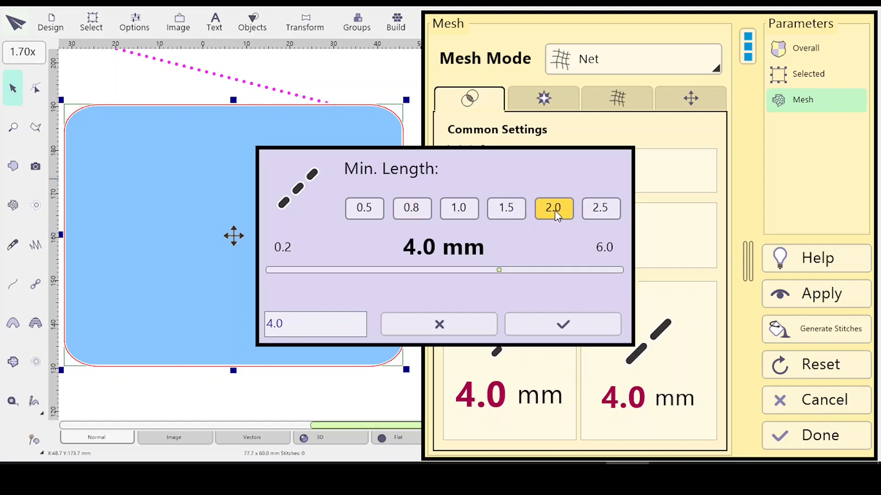
{"action": "left_click", "coordinate": [509, 208]}
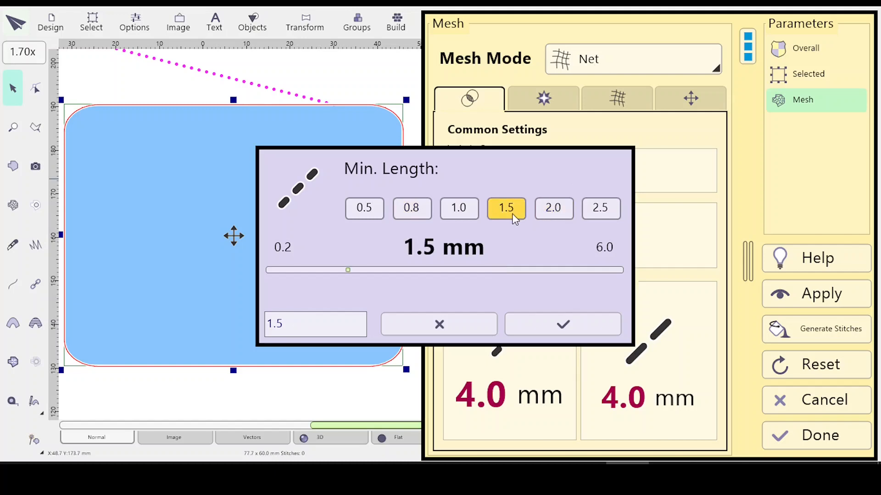
{"action": "left_click", "coordinate": [599, 333]}
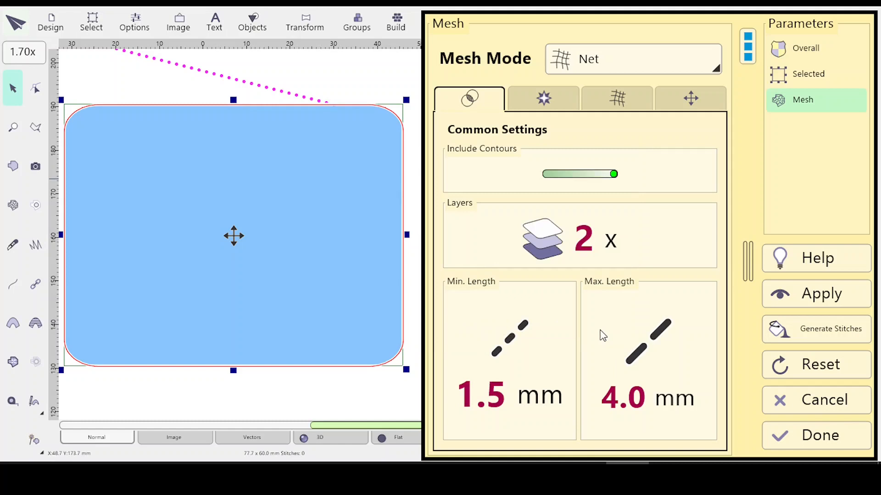
{"action": "left_click", "coordinate": [644, 353]}
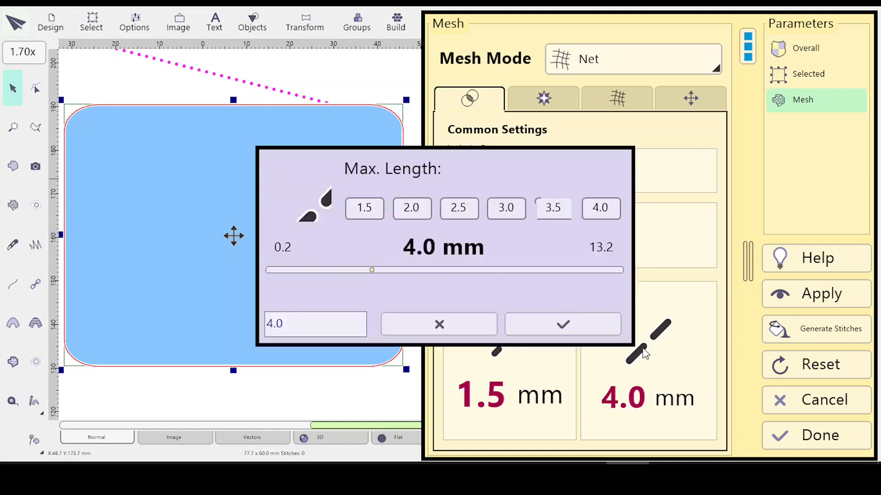
{"action": "left_click", "coordinate": [412, 211]}
{"action": "key", "text": "Return"}
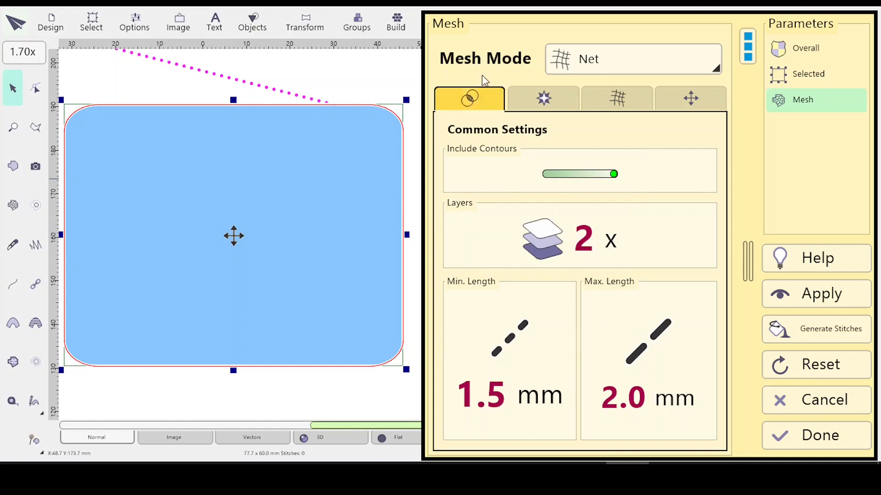
{"action": "left_click", "coordinate": [544, 99]}
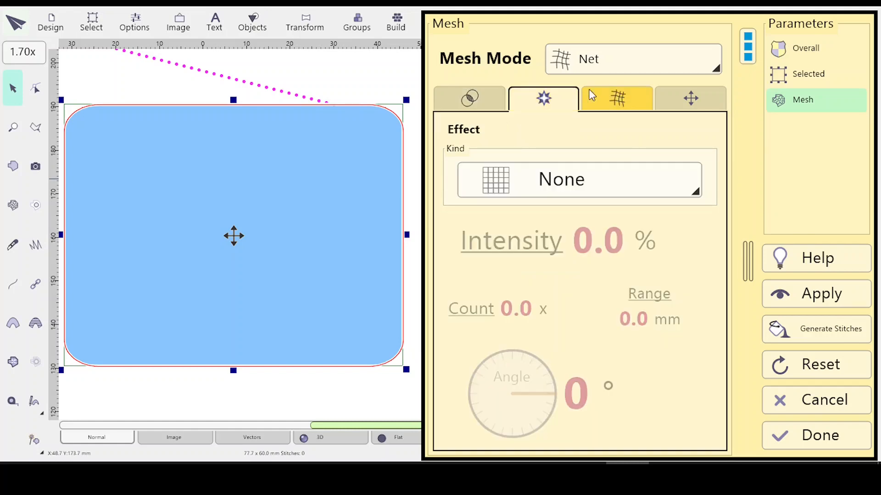
{"action": "left_click", "coordinate": [474, 103]}
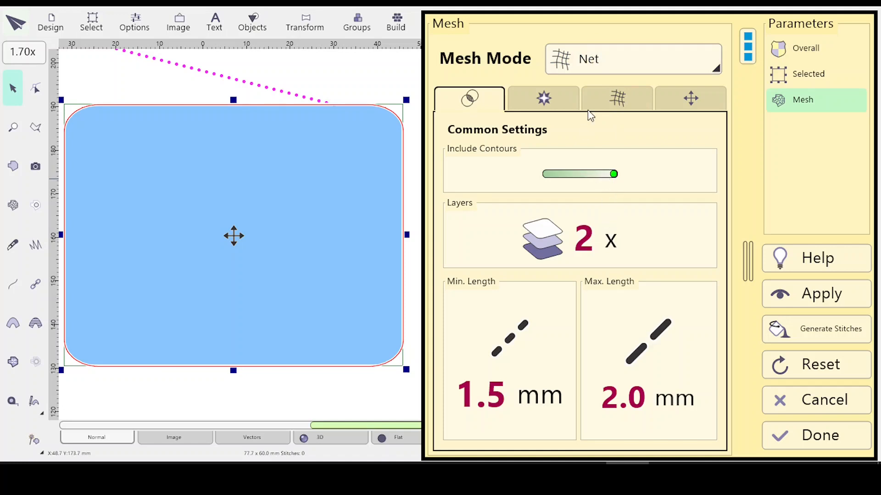
{"action": "left_click", "coordinate": [686, 99]}
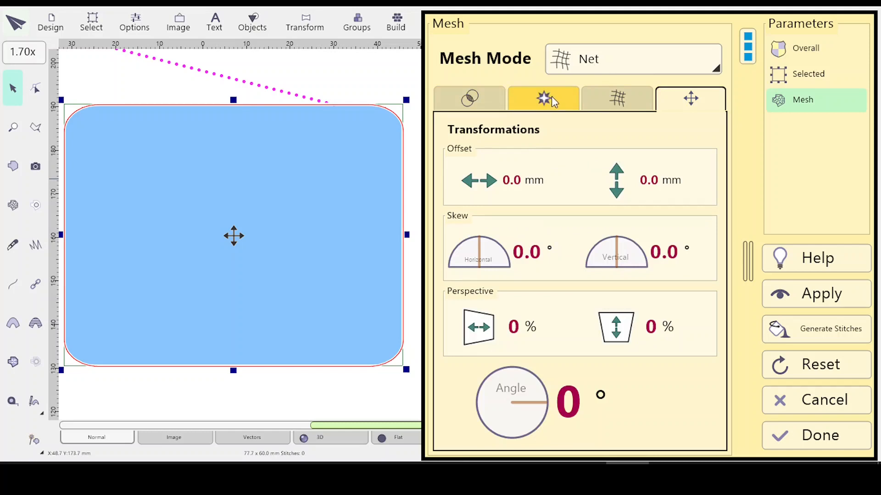
{"action": "left_click", "coordinate": [482, 98]}
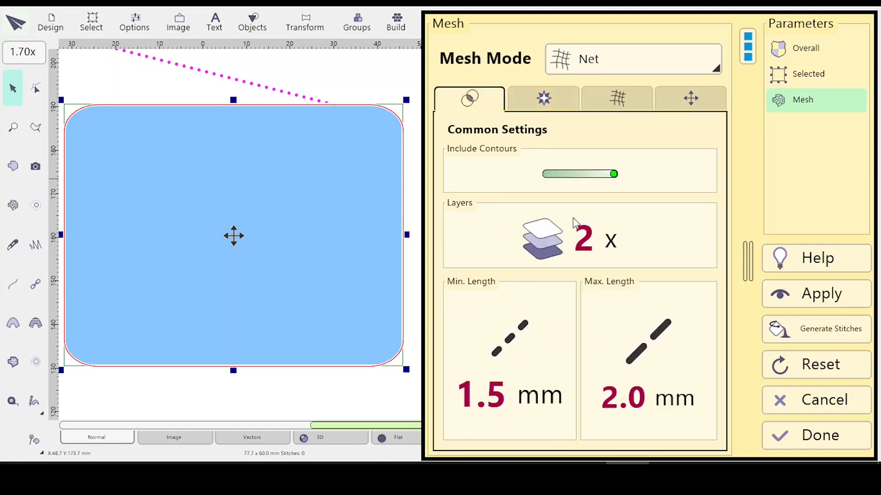
{"action": "left_click", "coordinate": [624, 97]}
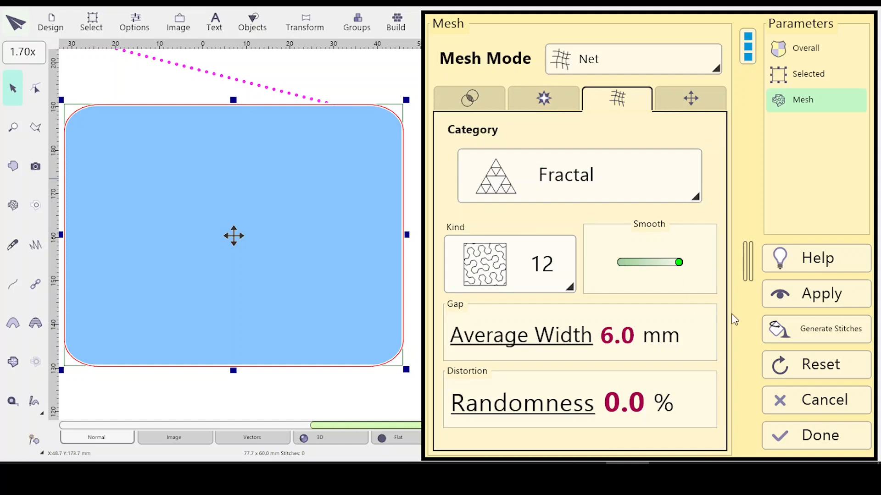
Apply the mesh settings to the rounded rectangle and show the stitches in 3D view
{"action": "left_click", "coordinate": [796, 292]}
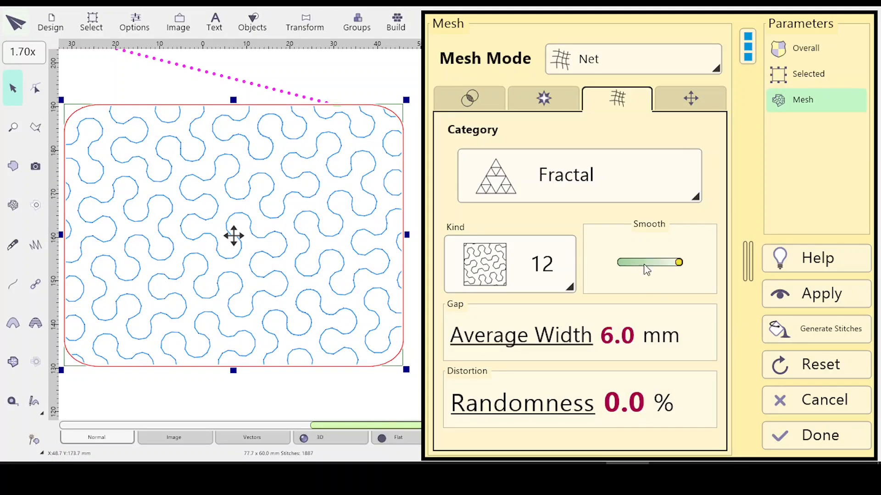
{"action": "left_click", "coordinate": [330, 440]}
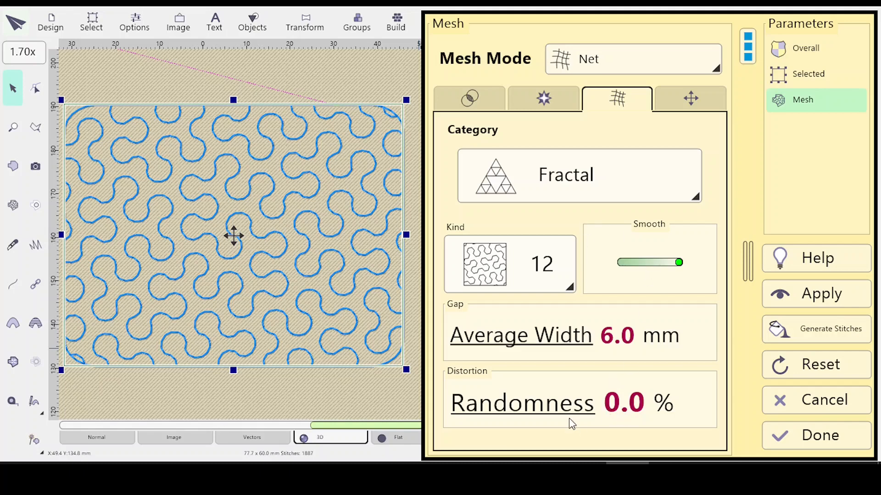
Try the fractal net with Smooth disabled, and re-enable Smooth, applying the mesh after each change
{"action": "left_click", "coordinate": [631, 266]}
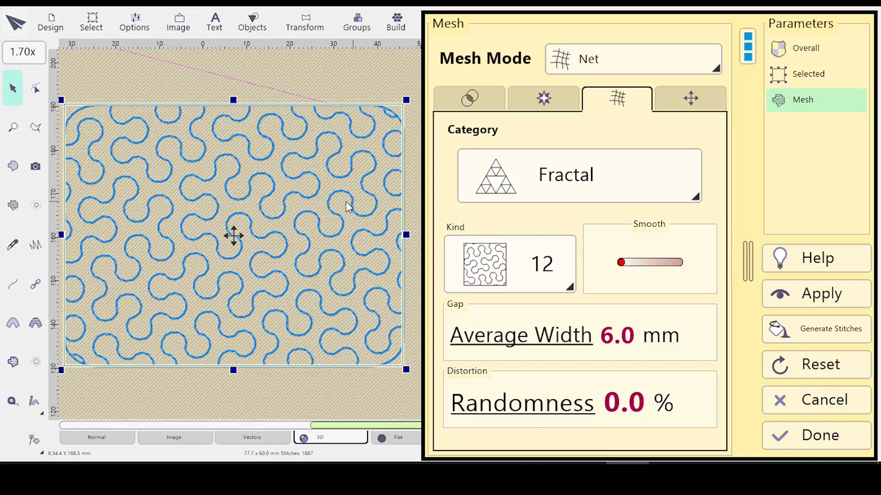
{"action": "left_click", "coordinate": [809, 294]}
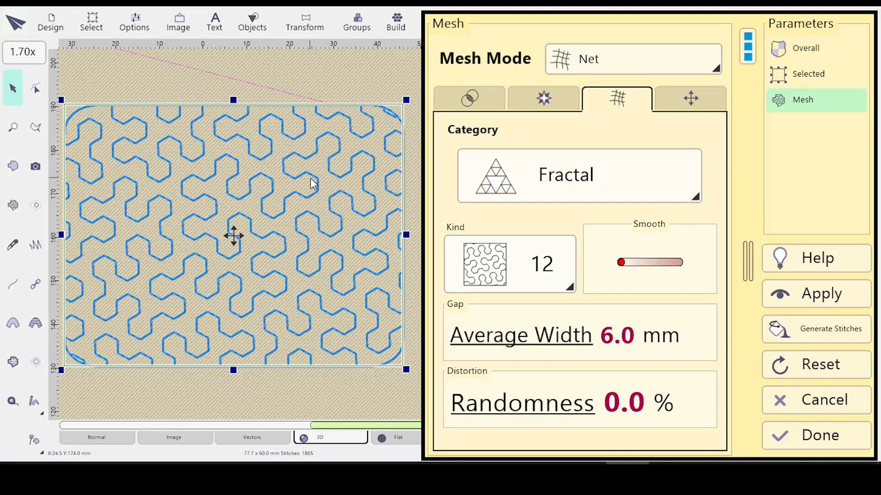
{"action": "left_click", "coordinate": [677, 262]}
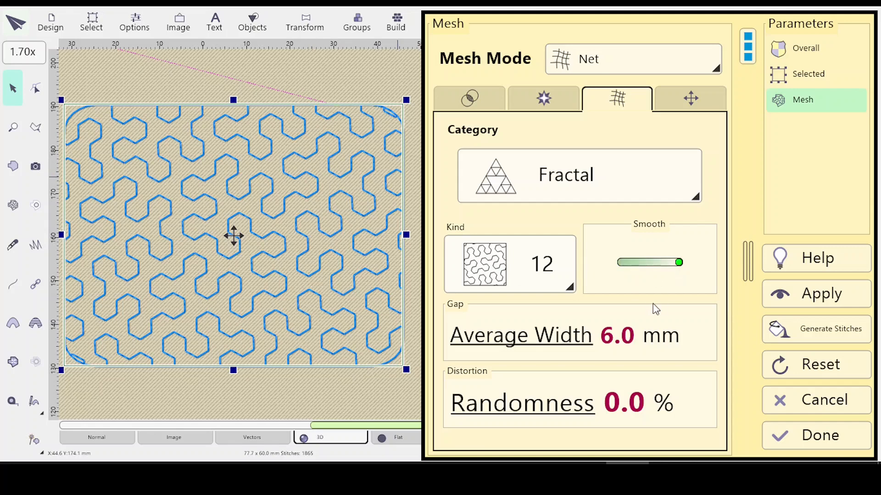
{"action": "left_click", "coordinate": [815, 293]}
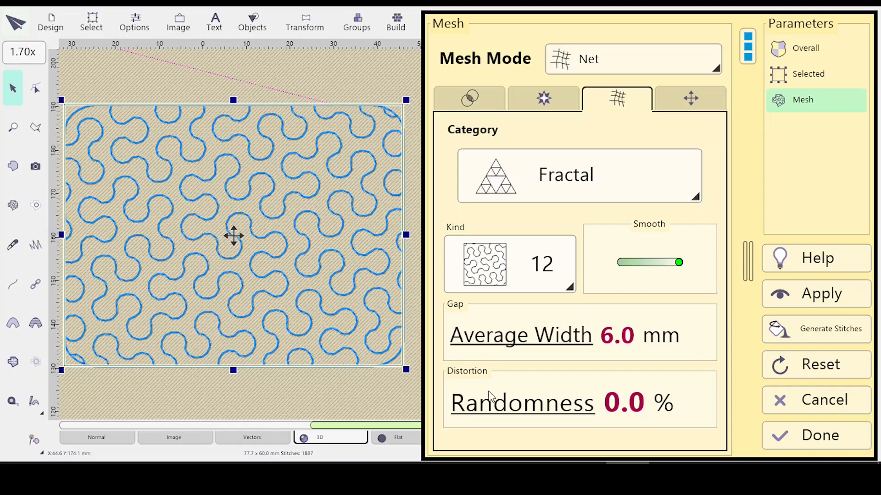
Set the net's distortion randomness to 25.0 % and apply it to the rounded rectangle
{"action": "left_click", "coordinate": [522, 414]}
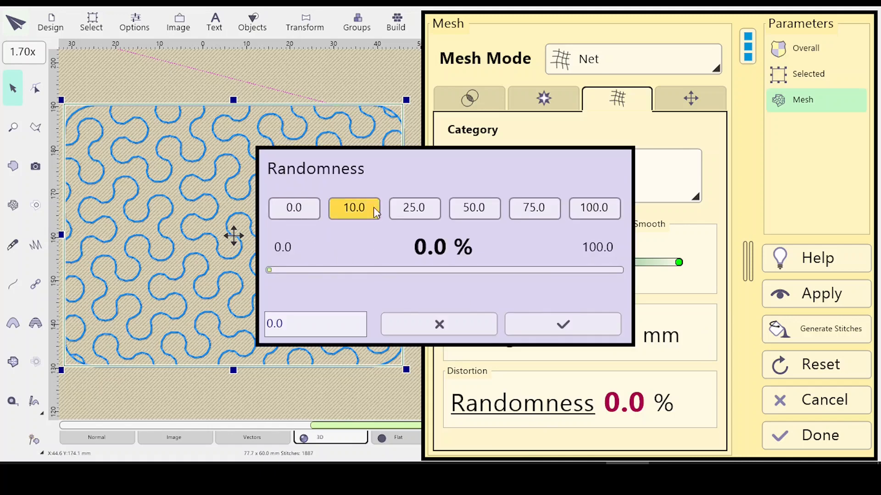
{"action": "left_click", "coordinate": [413, 210]}
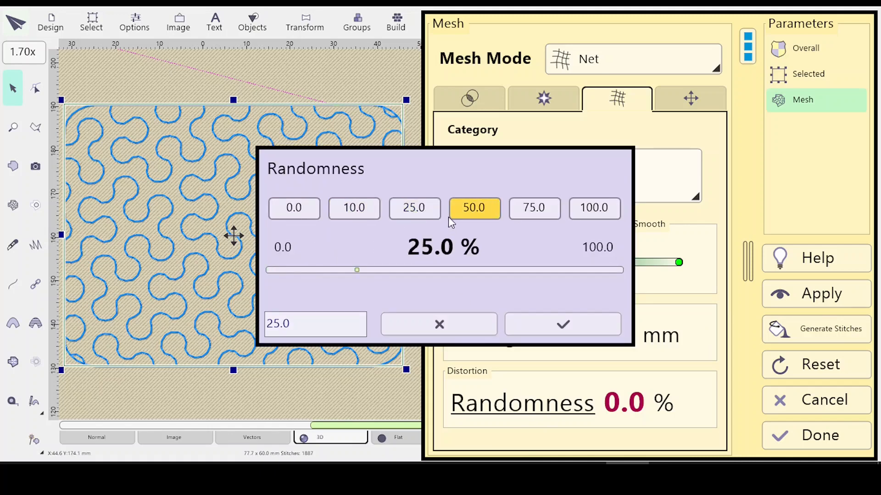
{"action": "key", "text": "Return"}
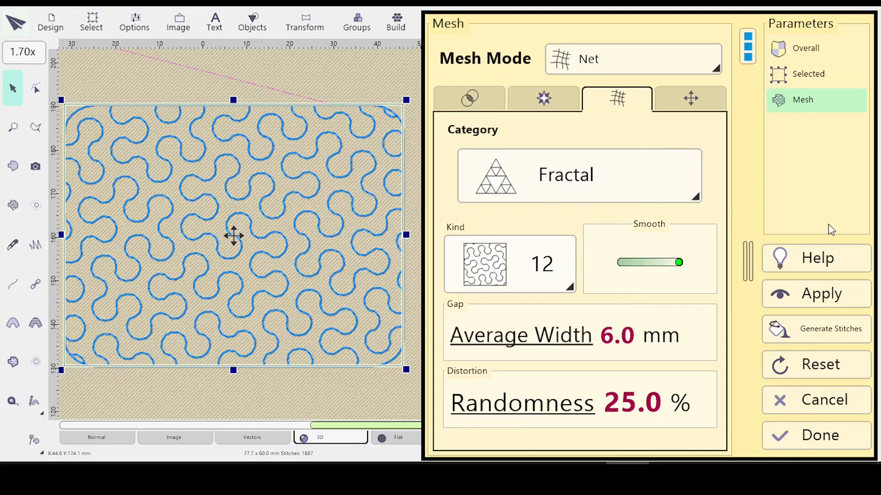
{"action": "left_click", "coordinate": [808, 299]}
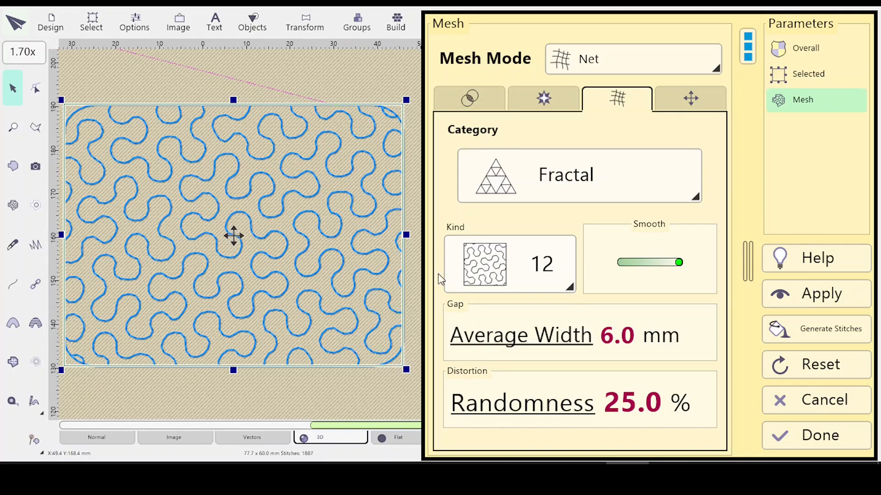
Raise the net's distortion randomness to 50.0 % and apply it to the rounded rectangle
{"action": "left_click", "coordinate": [687, 94]}
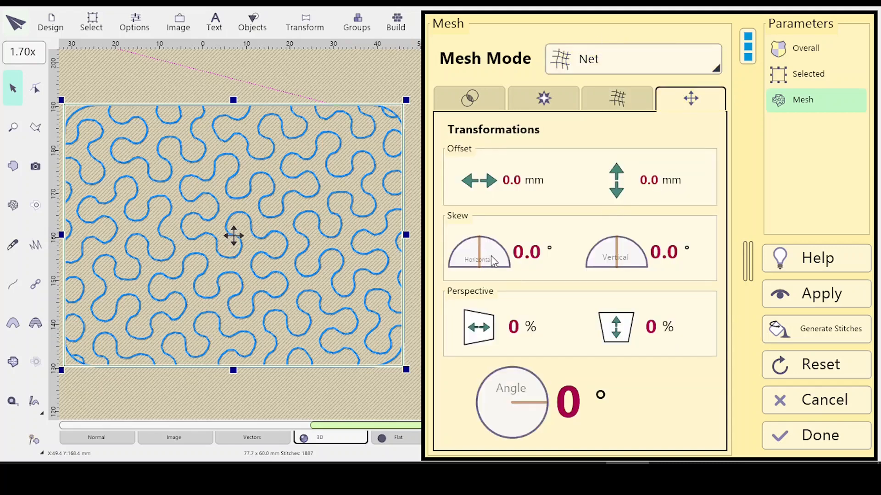
{"action": "left_click", "coordinate": [613, 96]}
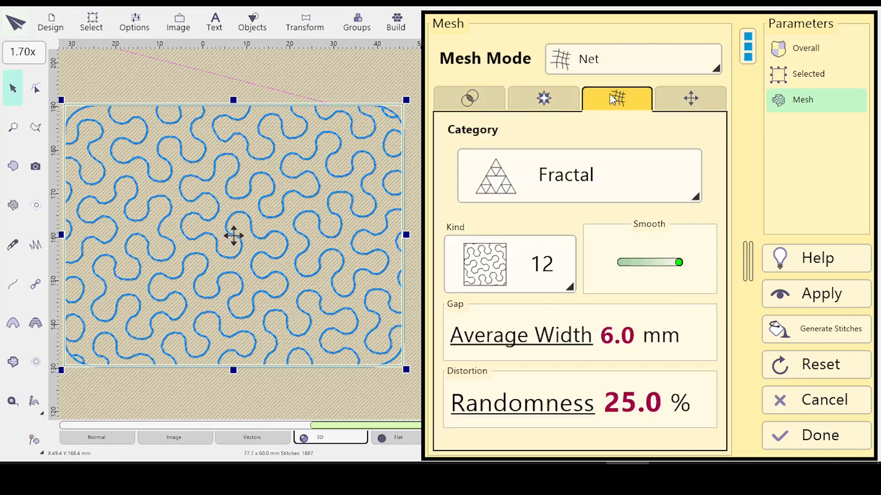
{"action": "left_click", "coordinate": [549, 412]}
{"action": "left_click", "coordinate": [484, 205]}
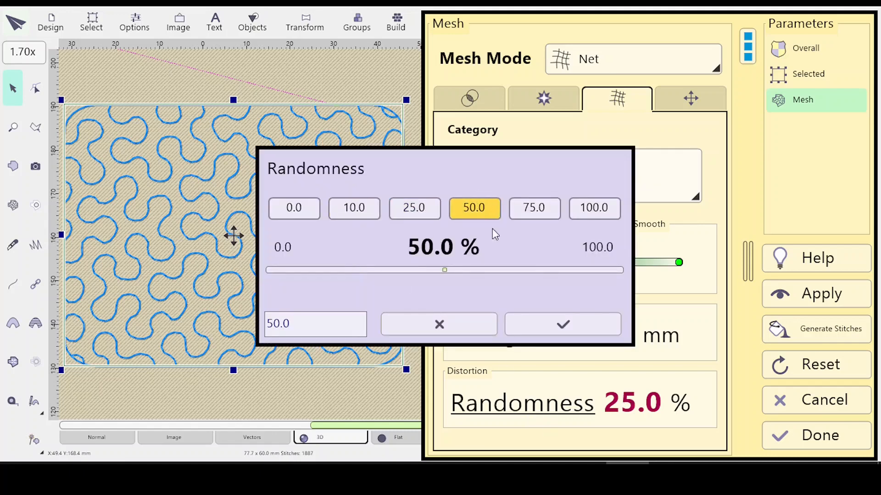
{"action": "left_click", "coordinate": [591, 326]}
{"action": "left_click", "coordinate": [813, 297]}
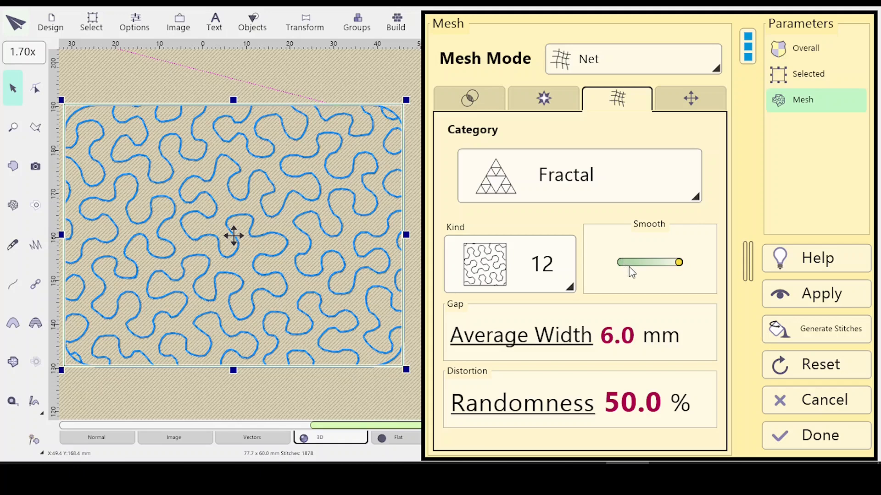
Set the net's distortion randomness to 0.0 % and apply it to the rounded rectangle
{"action": "left_click", "coordinate": [548, 413]}
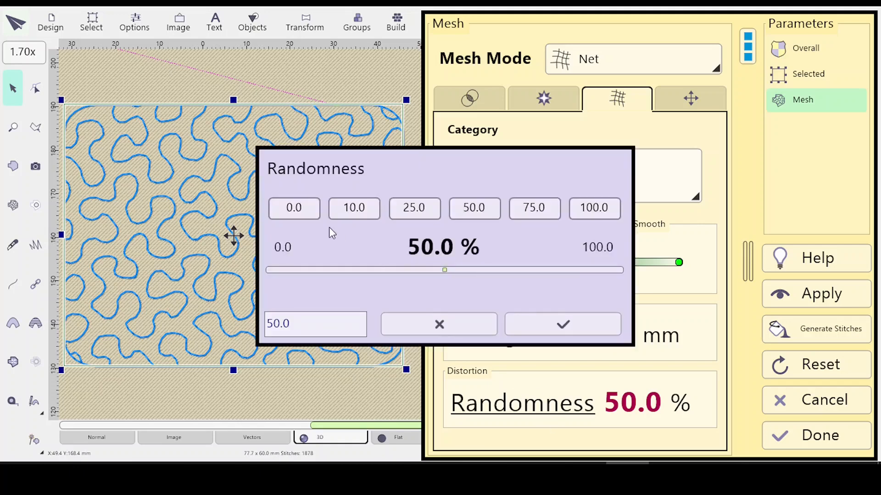
{"action": "left_click", "coordinate": [292, 207]}
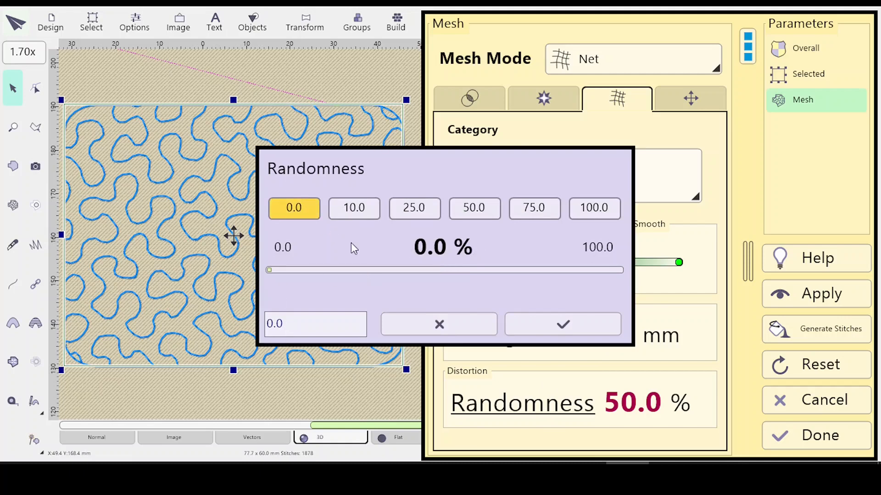
{"action": "left_click", "coordinate": [567, 327]}
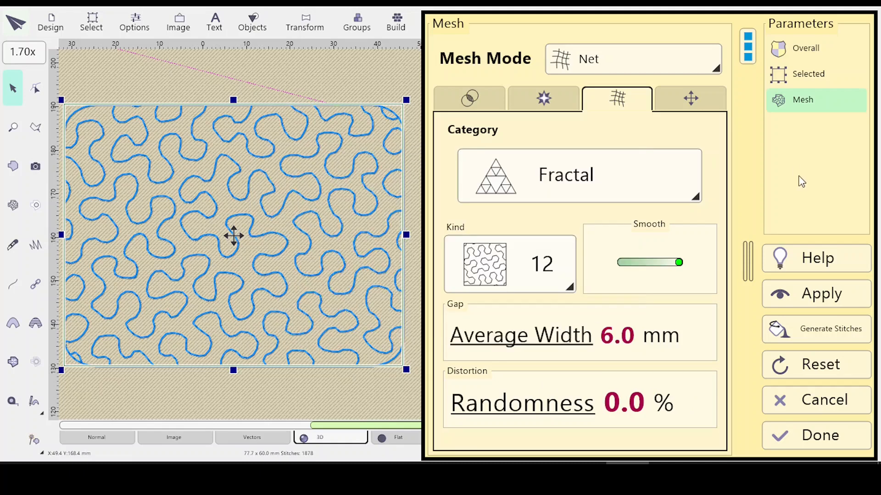
{"action": "left_click", "coordinate": [812, 294]}
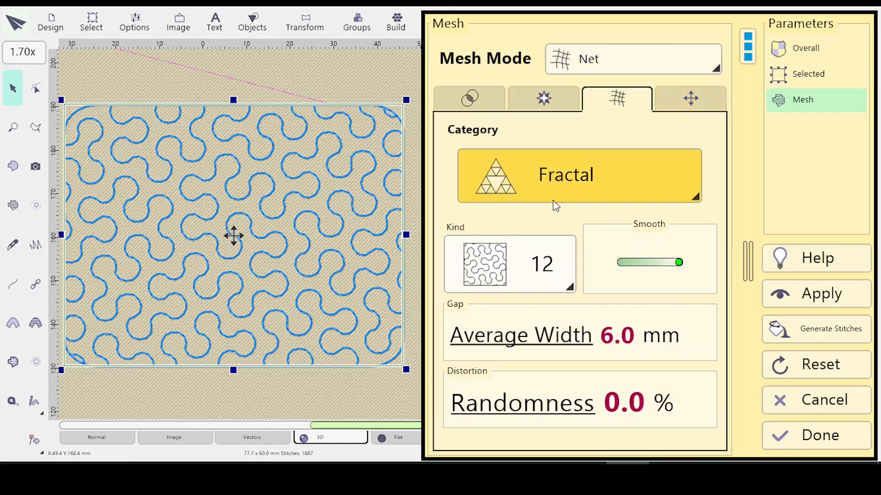
Skew the net 15.0° horizontally and 15.0° vertically, applying the mesh after each change
{"action": "left_click", "coordinate": [690, 98]}
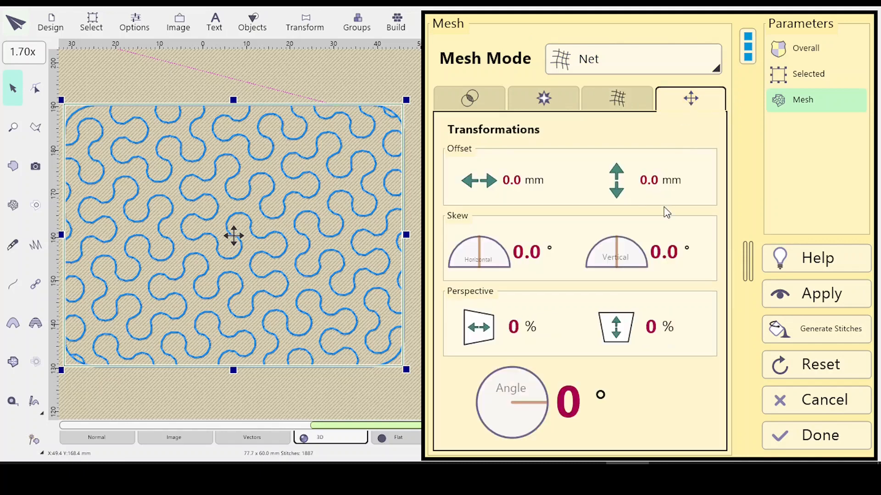
{"action": "left_click", "coordinate": [479, 244]}
{"action": "left_click_drag", "start_coordinate": [479, 244], "coordinate": [500, 257]}
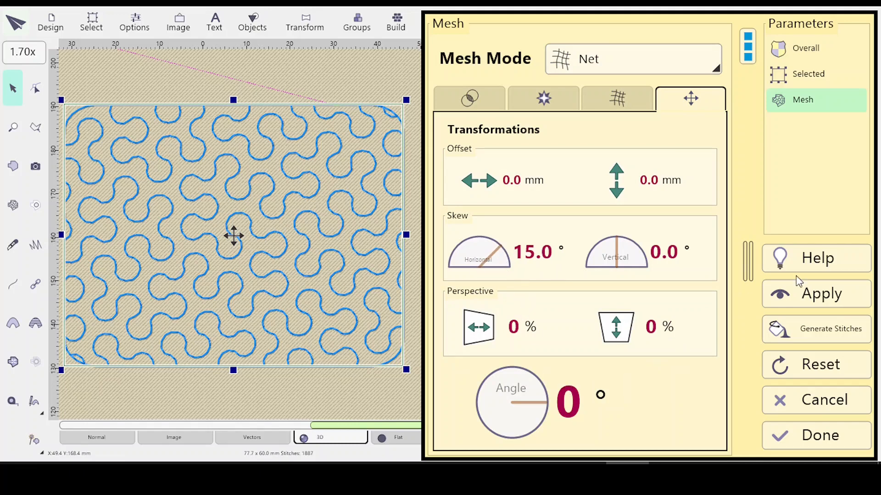
{"action": "left_click", "coordinate": [824, 297]}
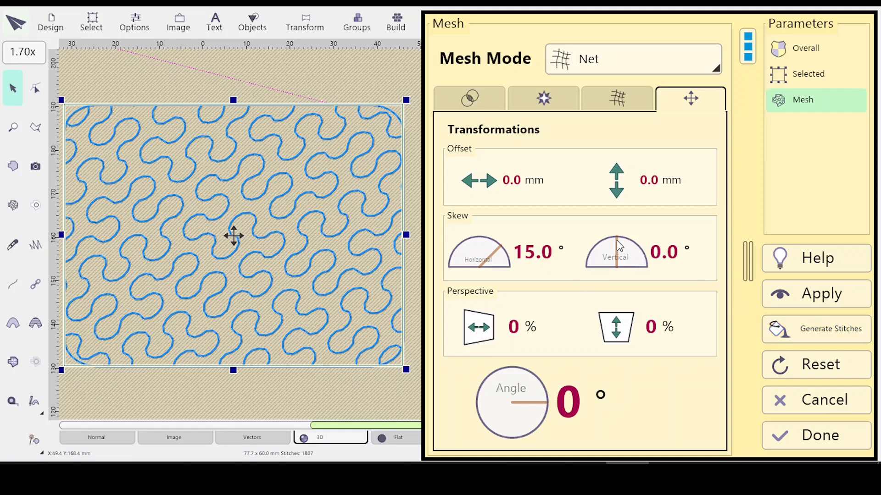
{"action": "left_click_drag", "start_coordinate": [617, 242], "coordinate": [638, 254]}
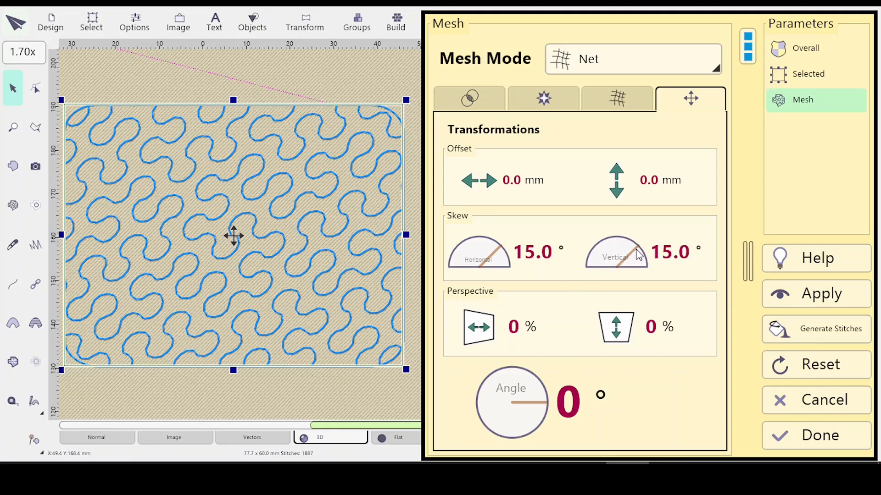
{"action": "left_click", "coordinate": [806, 299]}
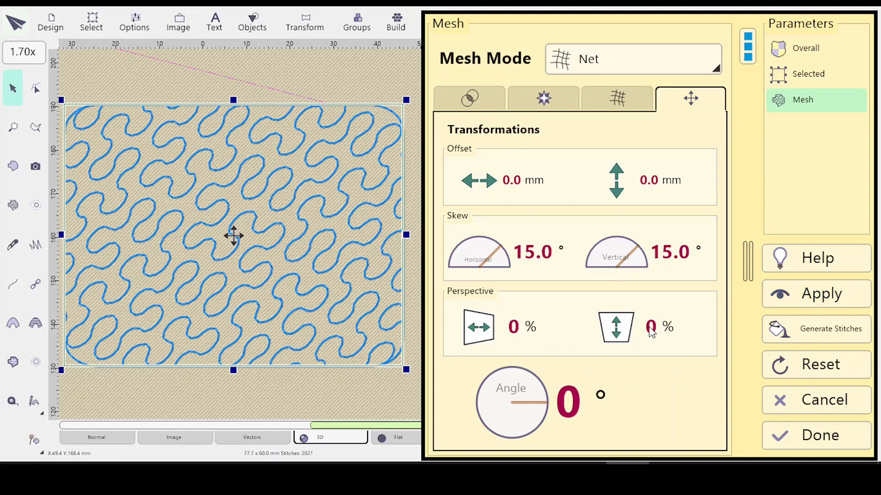
Try a vertical skew of -15.0° on the net and return it to 15.0°, applying the mesh each time
{"action": "left_click_drag", "start_coordinate": [637, 255], "coordinate": [605, 257]}
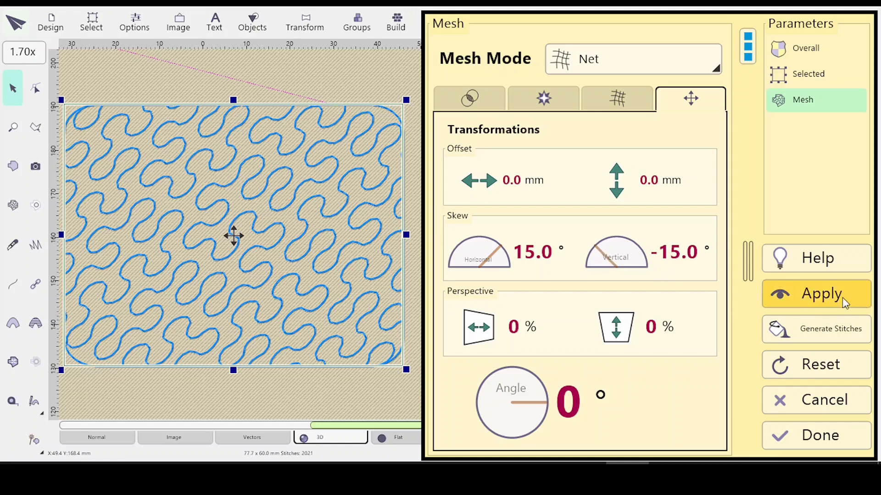
{"action": "left_click", "coordinate": [820, 296]}
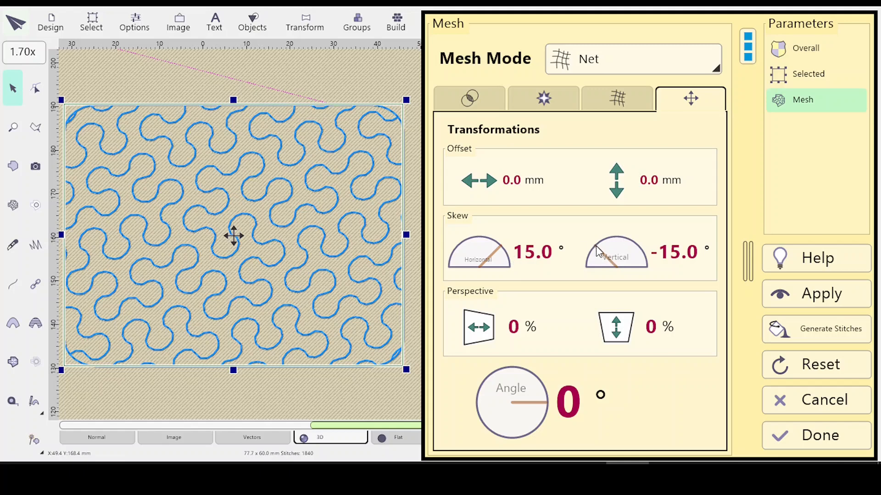
{"action": "left_click_drag", "start_coordinate": [596, 246], "coordinate": [637, 247]}
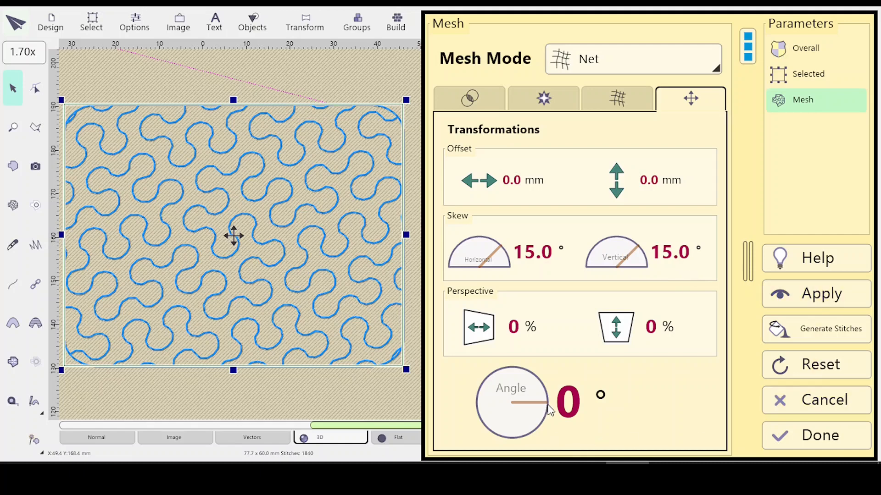
{"action": "left_click", "coordinate": [808, 298]}
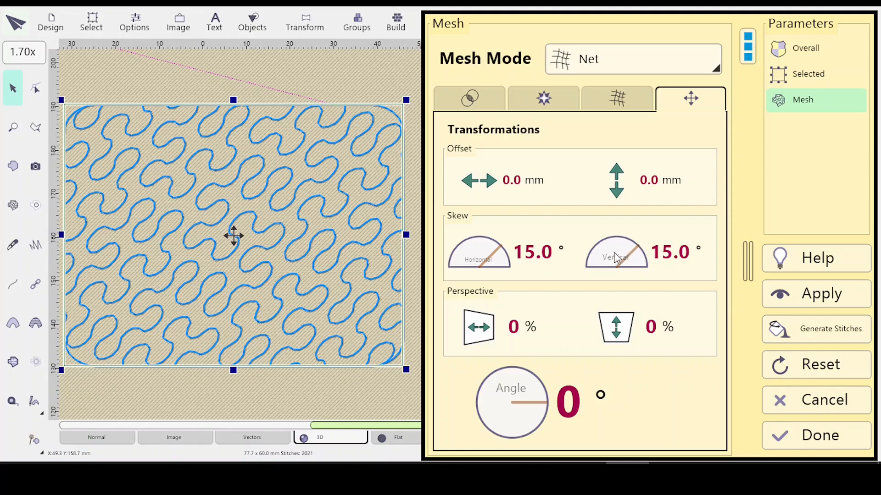
Reduce the net's vertical and horizontal skew to 12.0° each and apply the mesh
{"action": "left_click_drag", "start_coordinate": [637, 254], "coordinate": [634, 250]}
{"action": "left_click_drag", "start_coordinate": [502, 251], "coordinate": [500, 248]}
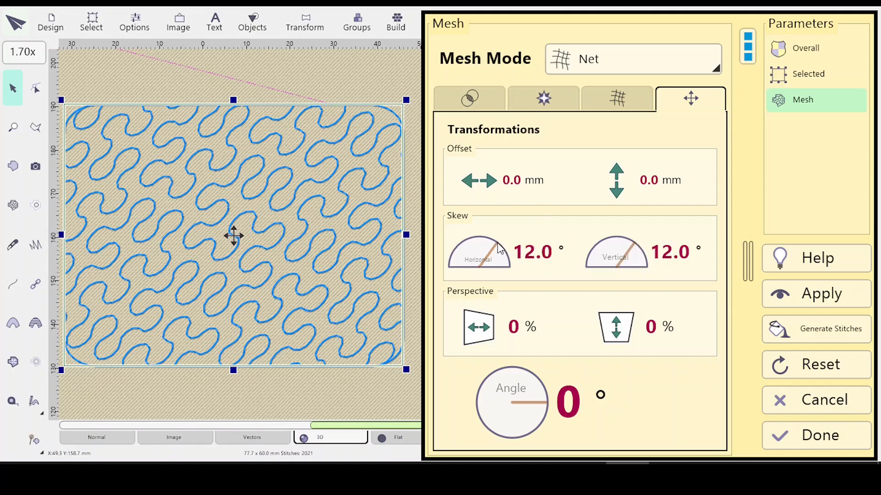
{"action": "left_click", "coordinate": [810, 296]}
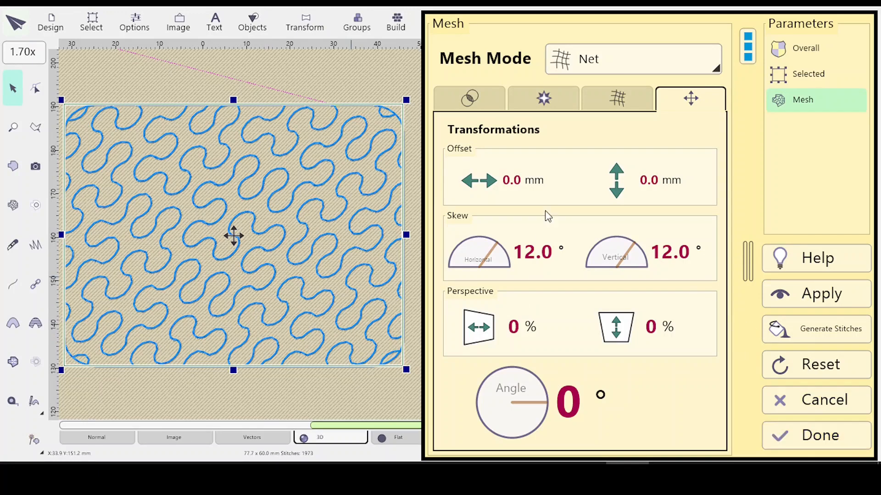
{"action": "left_click", "coordinate": [616, 97]}
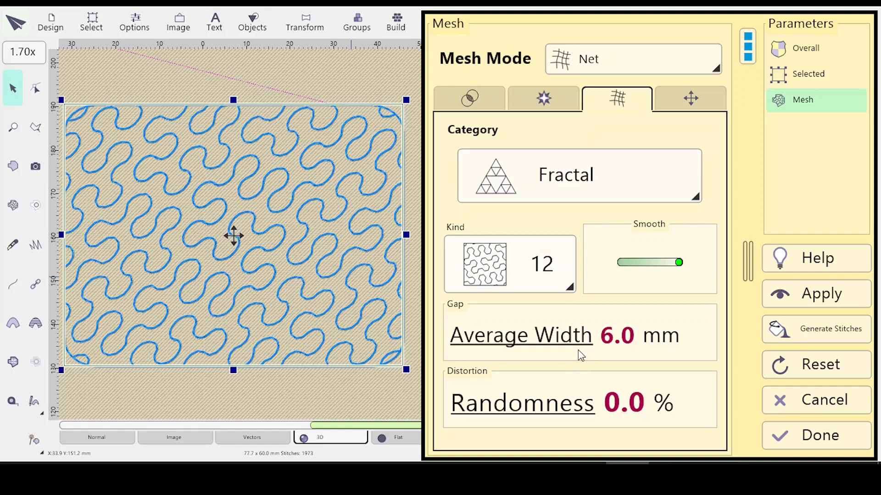
{"action": "left_click", "coordinate": [692, 98]}
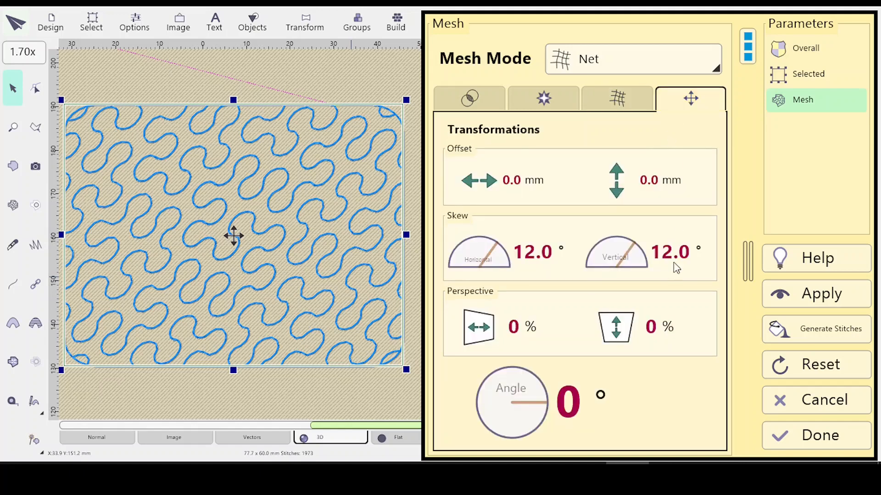
{"action": "left_click", "coordinate": [615, 100]}
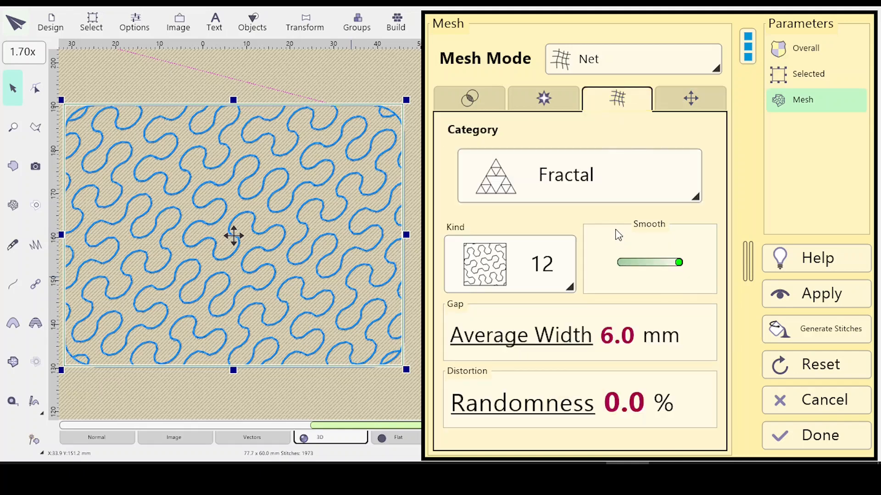
{"action": "left_click", "coordinate": [466, 96]}
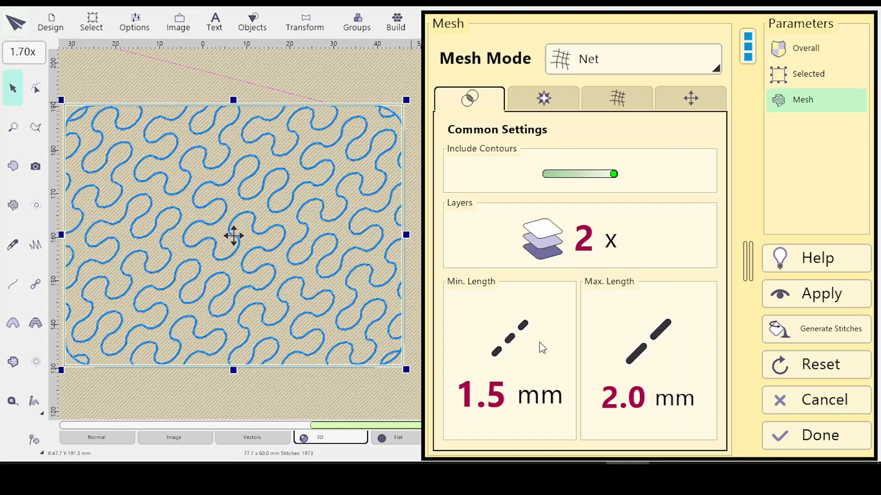
{"action": "left_click", "coordinate": [615, 98]}
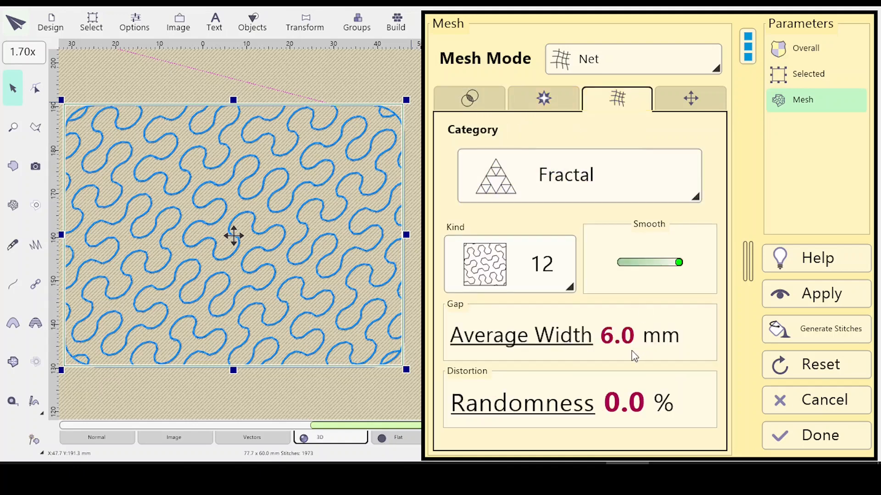
Raise the mesh's stitch lengths to 1.7 mm minimum and 2.2 mm maximum, and apply them
{"action": "left_click", "coordinate": [463, 99]}
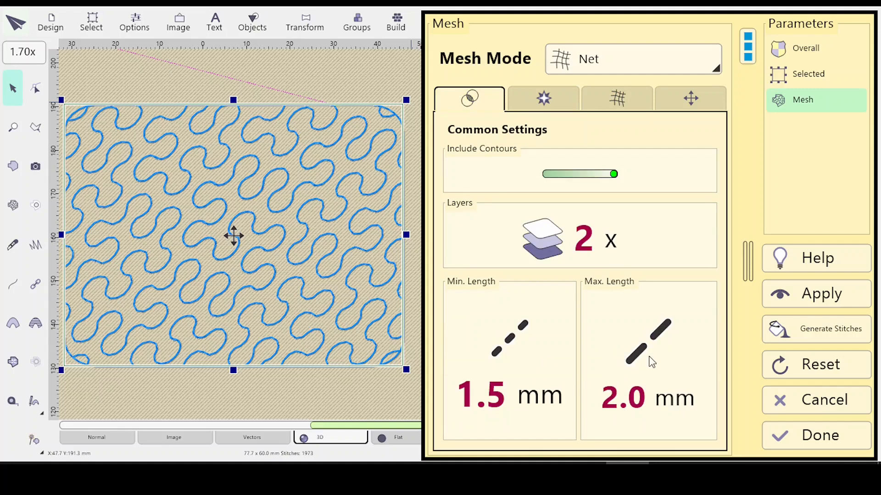
{"action": "scroll", "coordinate": [640, 406], "scroll_direction": "up", "scroll_amount": 2}
{"action": "scroll", "coordinate": [504, 404], "scroll_direction": "up", "scroll_amount": 2}
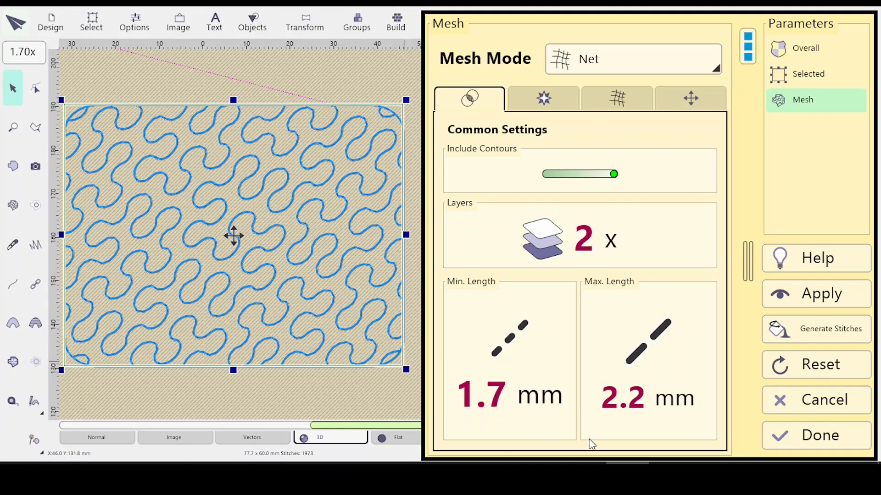
{"action": "left_click", "coordinate": [795, 295]}
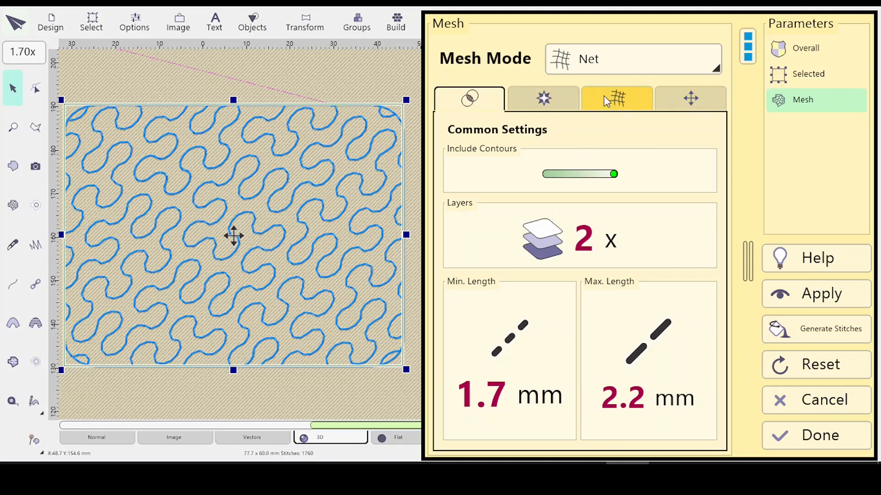
Widen the net's average gap width to 10.0 mm and apply it to the rounded rectangle
{"action": "left_click", "coordinate": [616, 96]}
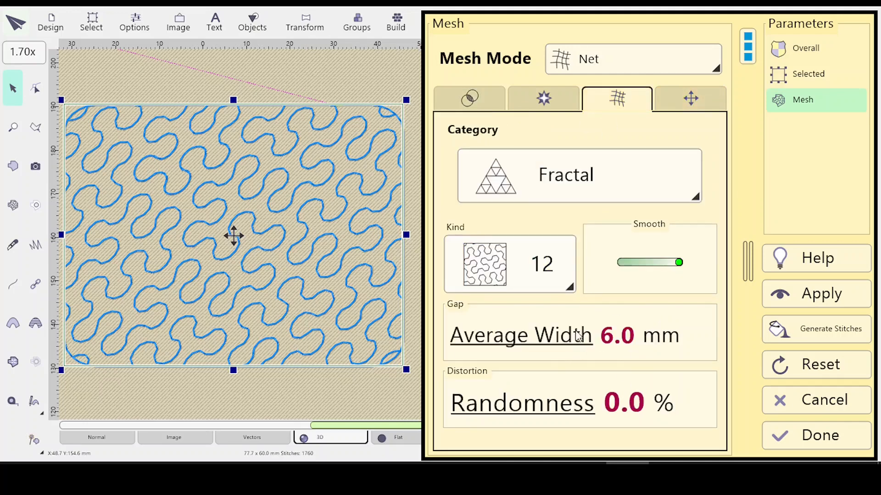
{"action": "left_click", "coordinate": [566, 344]}
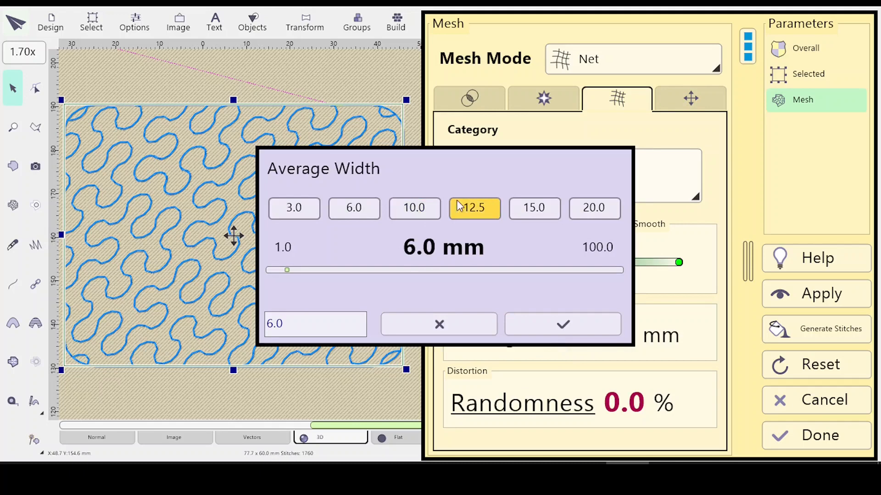
{"action": "left_click", "coordinate": [417, 209]}
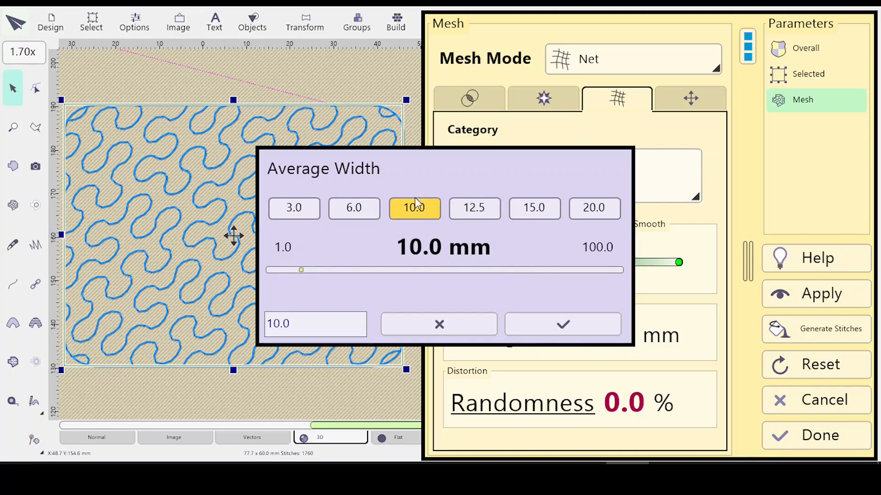
{"action": "left_click", "coordinate": [554, 325]}
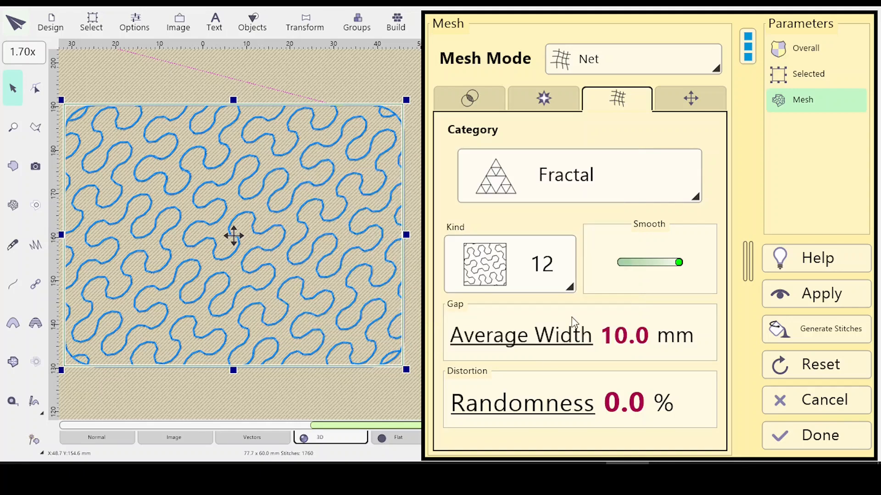
{"action": "left_click", "coordinate": [815, 303]}
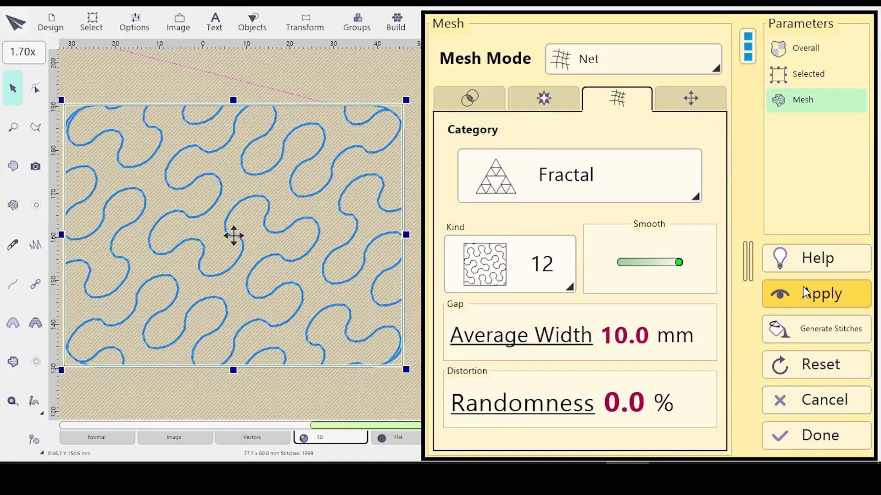
Set the net's average gap width back to 6.0 mm
{"action": "left_click", "coordinate": [543, 341]}
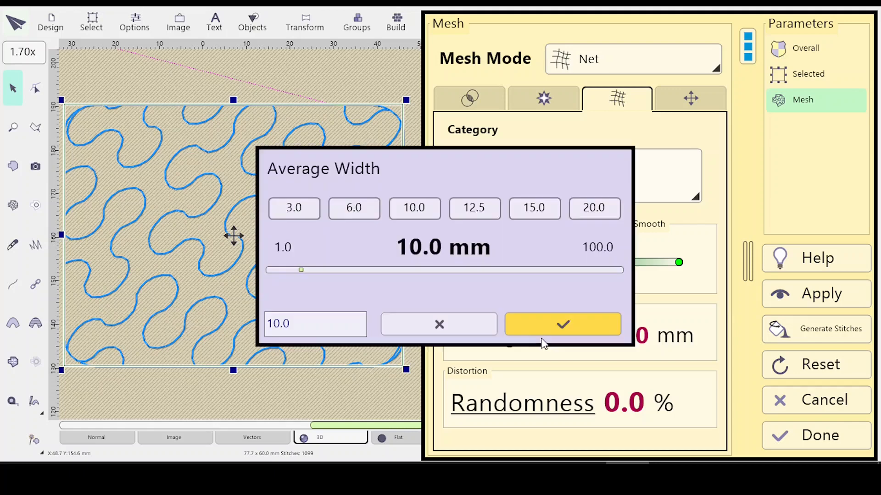
{"action": "left_click", "coordinate": [358, 209]}
{"action": "left_click", "coordinate": [553, 324]}
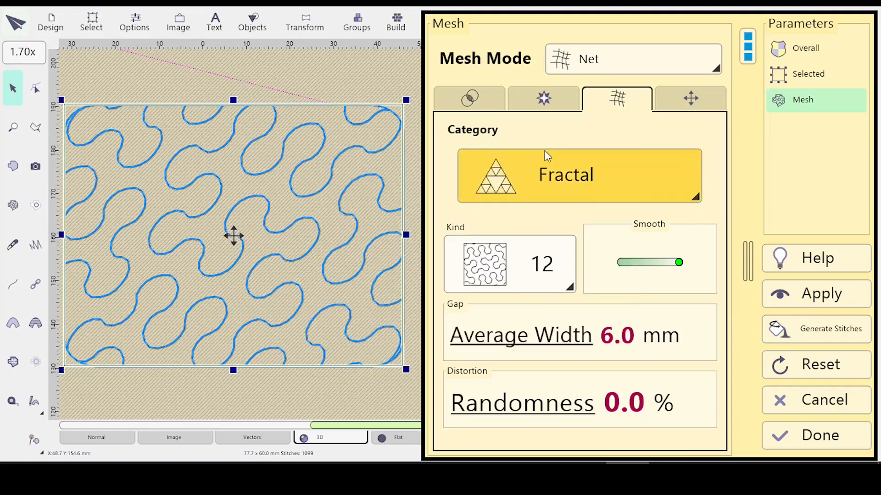
Lower the stitch lengths to 1.5 mm minimum and 2.0 mm maximum, and apply the mesh to the rounded rectangle
{"action": "left_click", "coordinate": [469, 98]}
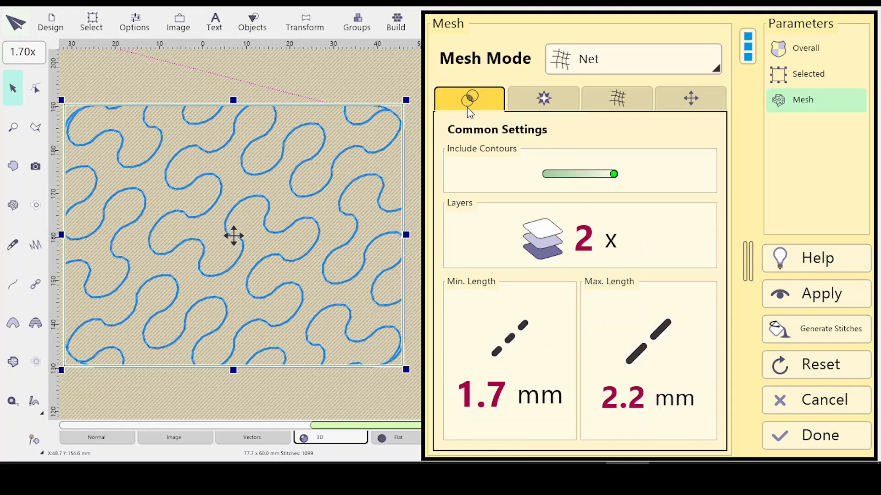
{"action": "left_click", "coordinate": [634, 358]}
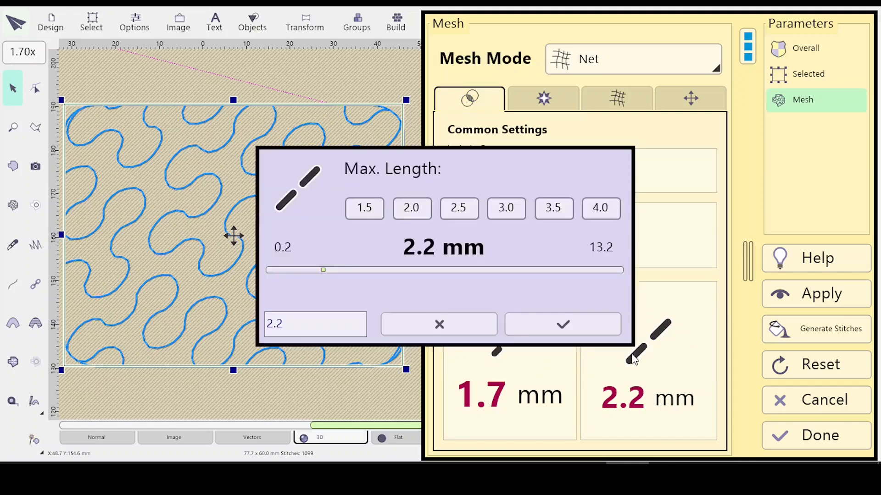
{"action": "left_click", "coordinate": [440, 325]}
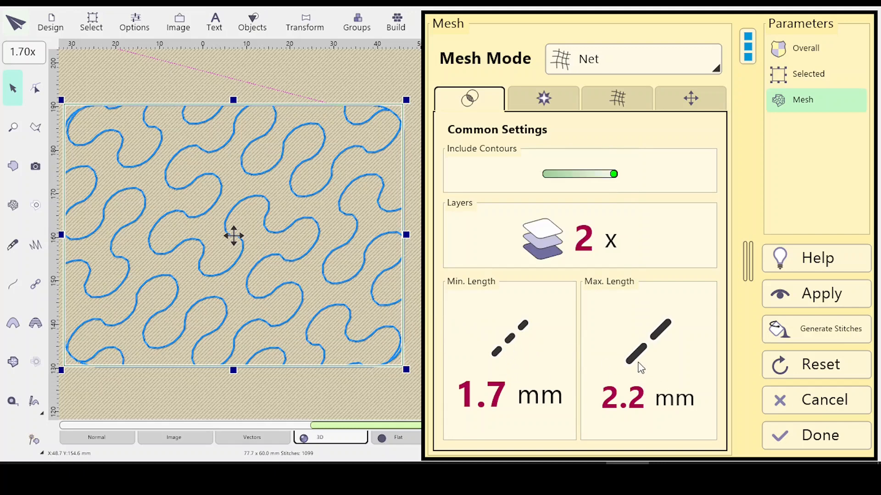
{"action": "scroll", "coordinate": [637, 403], "scroll_direction": "down", "scroll_amount": 2}
{"action": "scroll", "coordinate": [499, 397], "scroll_direction": "down", "scroll_amount": 1}
{"action": "scroll", "coordinate": [498, 397], "scroll_direction": "down", "scroll_amount": 1}
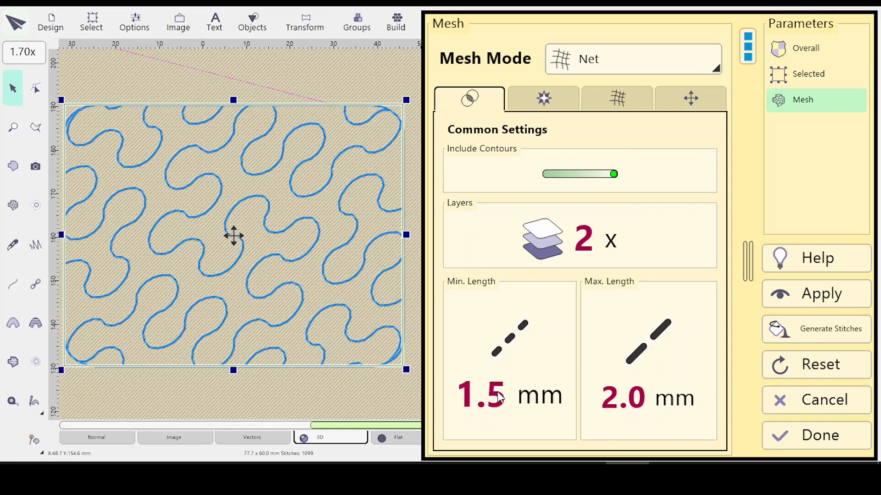
{"action": "left_click", "coordinate": [807, 298]}
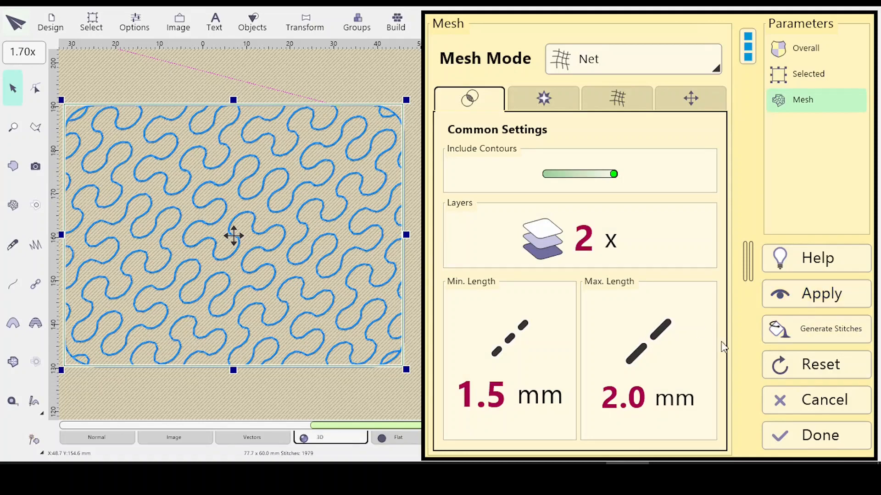
Accept the net mesh parameters and open the dialog for saving the design as a separate file
{"action": "left_click", "coordinate": [808, 436]}
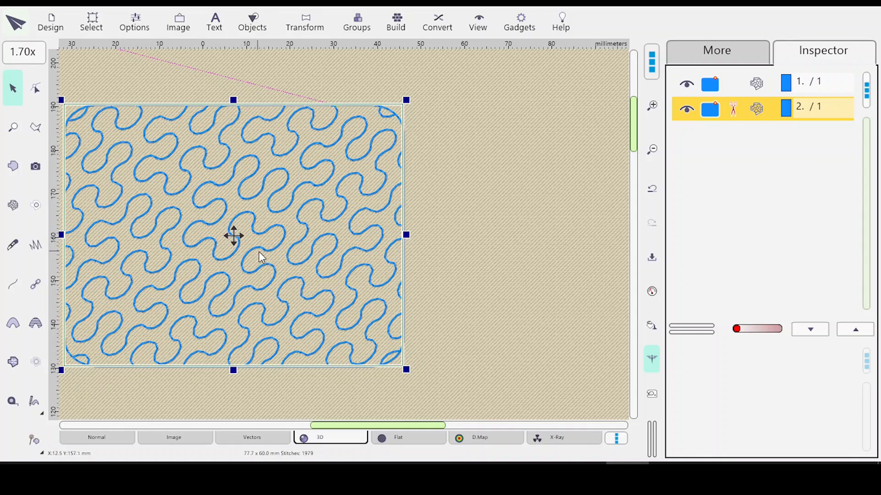
{"action": "left_click", "coordinate": [52, 22]}
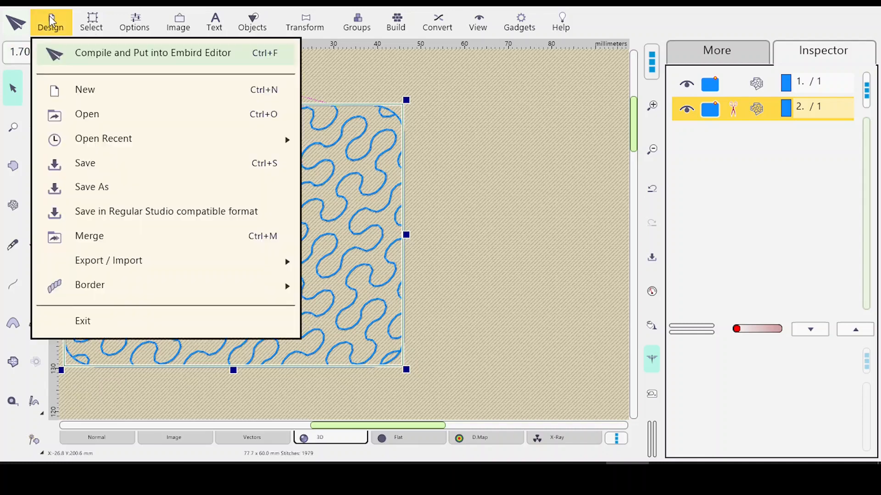
{"action": "left_click", "coordinate": [103, 187]}
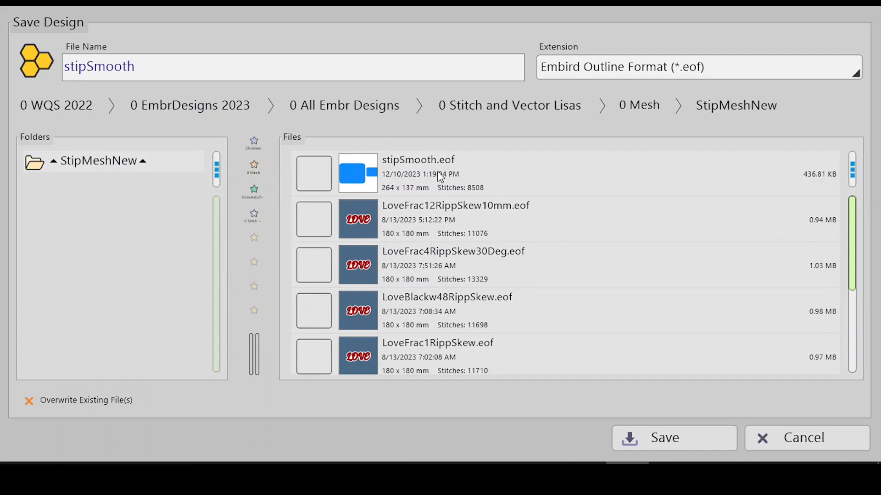
Look through the sorting options for the file list and the management options for the folder list
{"action": "right_click", "coordinate": [850, 166]}
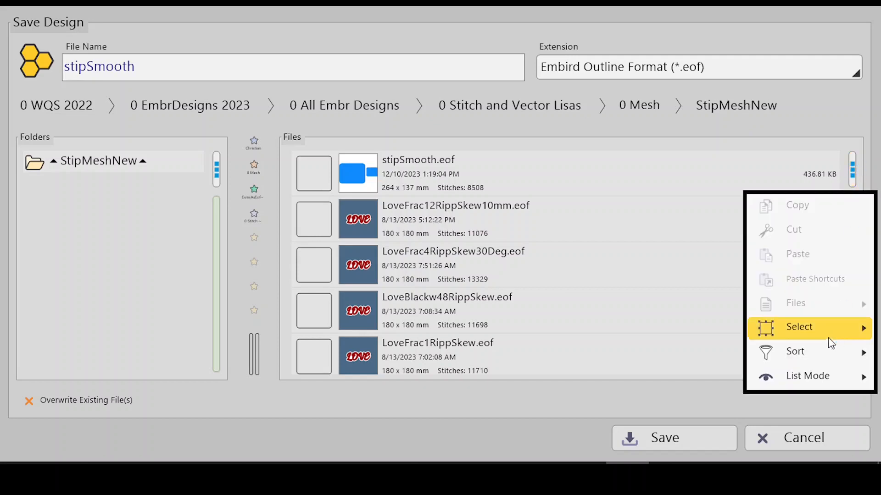
{"action": "mouse_move", "coordinate": [824, 358]}
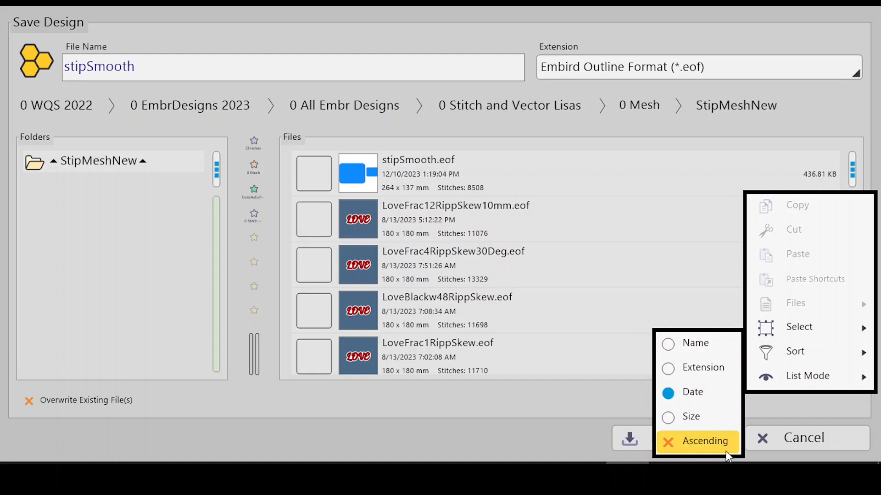
{"action": "left_click", "coordinate": [599, 142]}
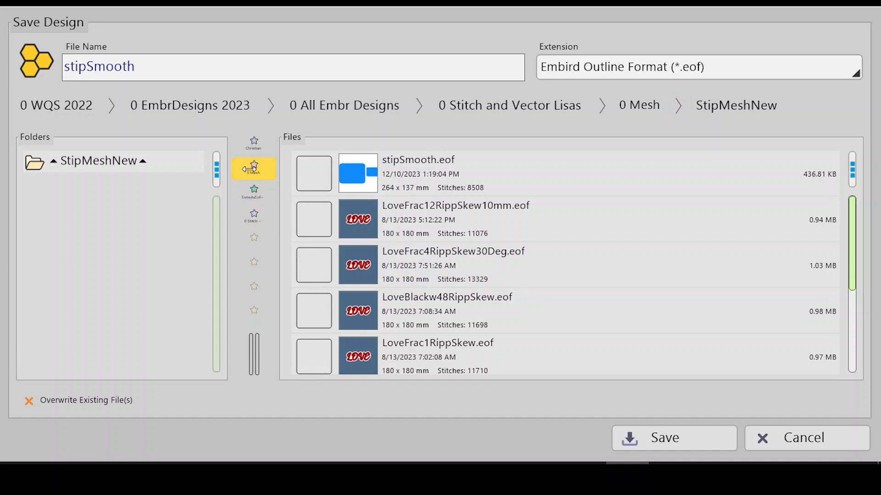
{"action": "left_click", "coordinate": [215, 175]}
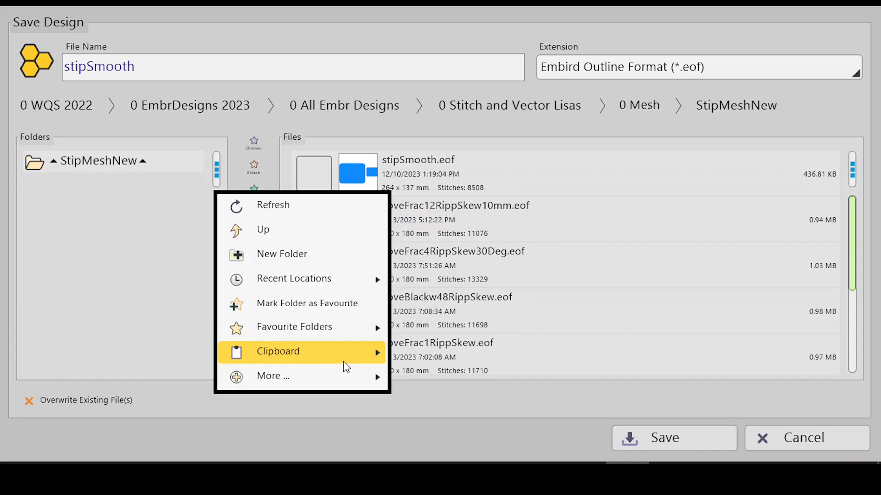
{"action": "left_click", "coordinate": [132, 231]}
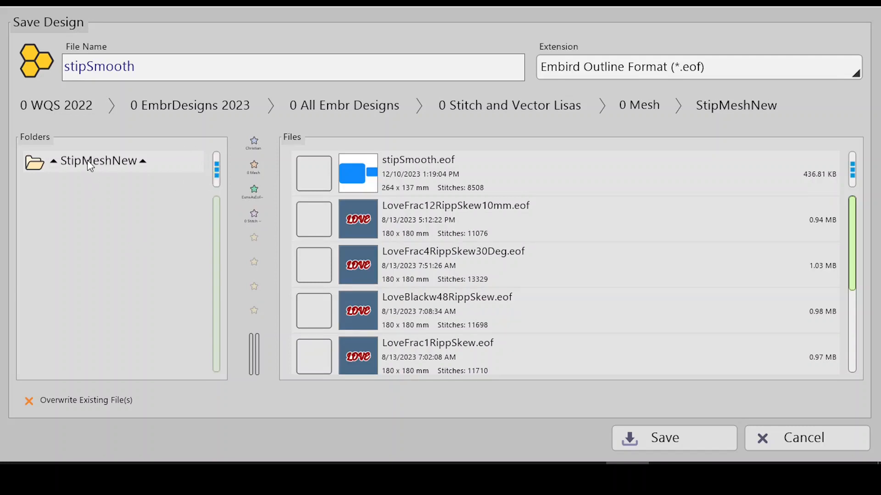
Copy the StipMeshNew folder to the clipboard
{"action": "right_click", "coordinate": [219, 171]}
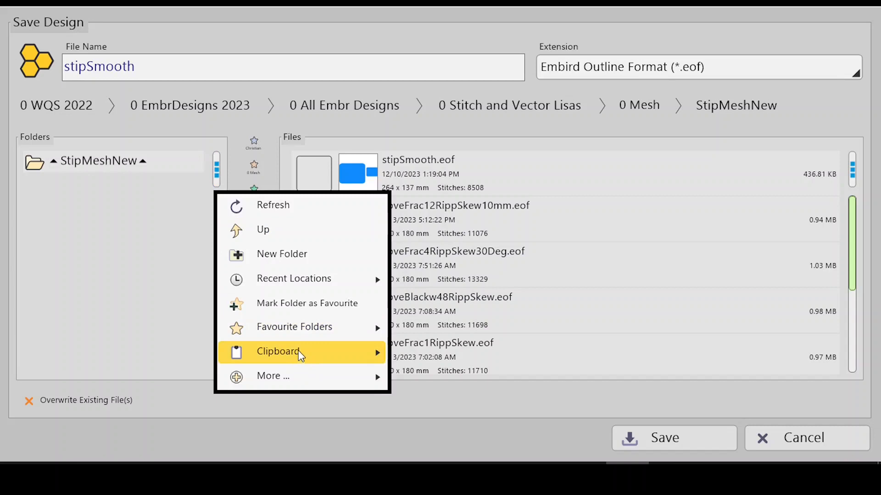
{"action": "left_click", "coordinate": [326, 354]}
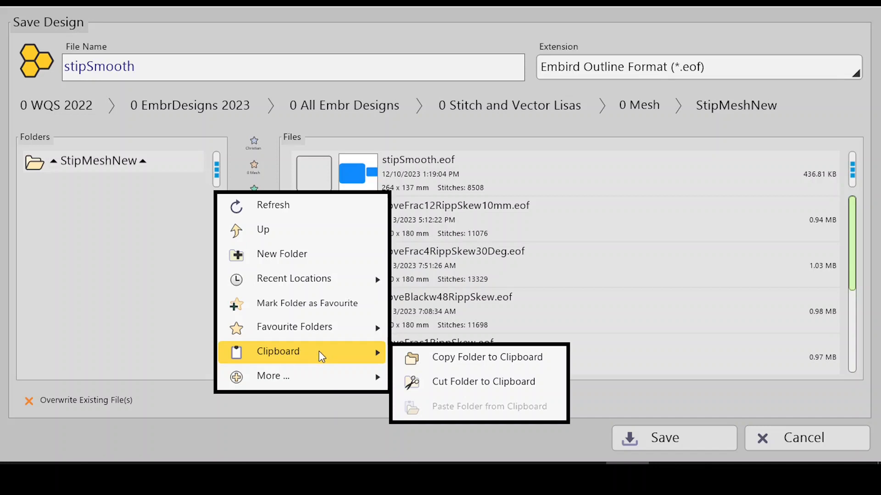
{"action": "left_click", "coordinate": [464, 362]}
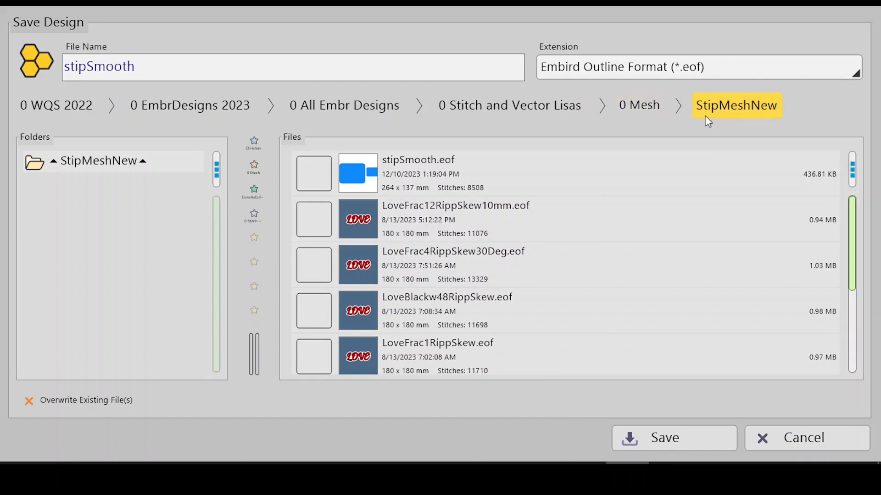
Paste the copied StipMeshNew folder into the Backgrounds Mesh folder under 0 Mesh
{"action": "left_click", "coordinate": [631, 107]}
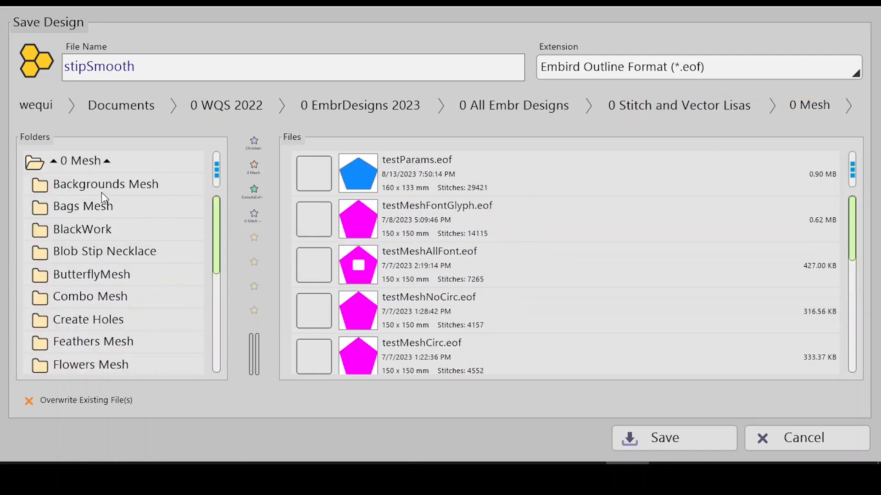
{"action": "left_click", "coordinate": [78, 185]}
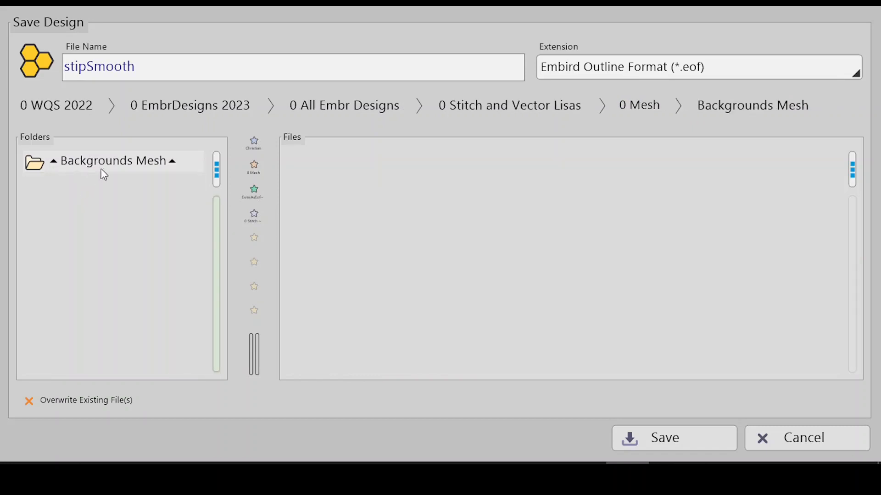
{"action": "right_click", "coordinate": [218, 173]}
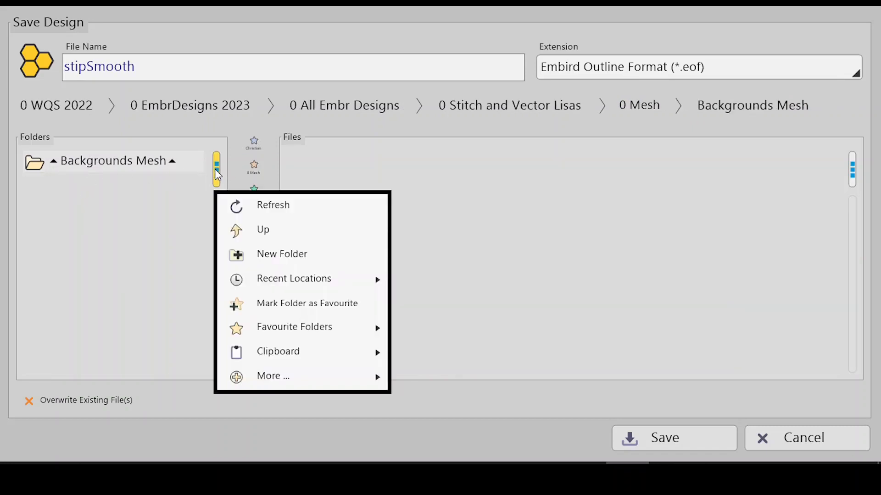
{"action": "mouse_move", "coordinate": [316, 352]}
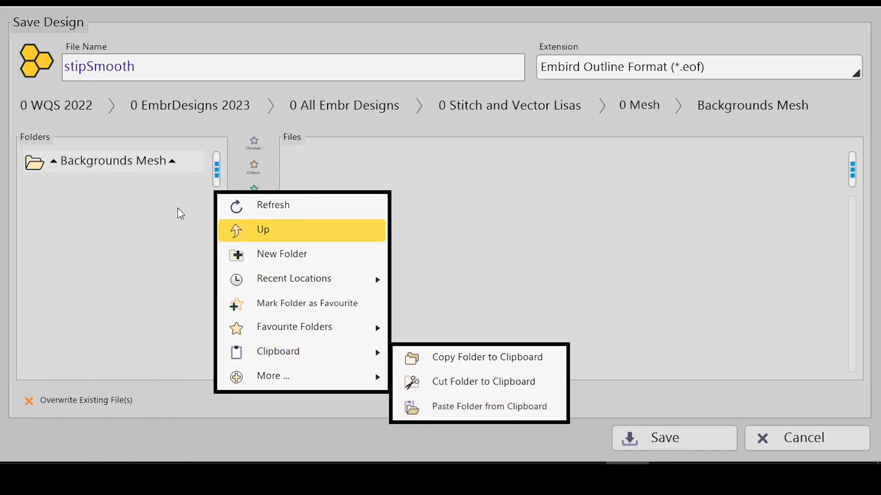
{"action": "left_click", "coordinate": [330, 155]}
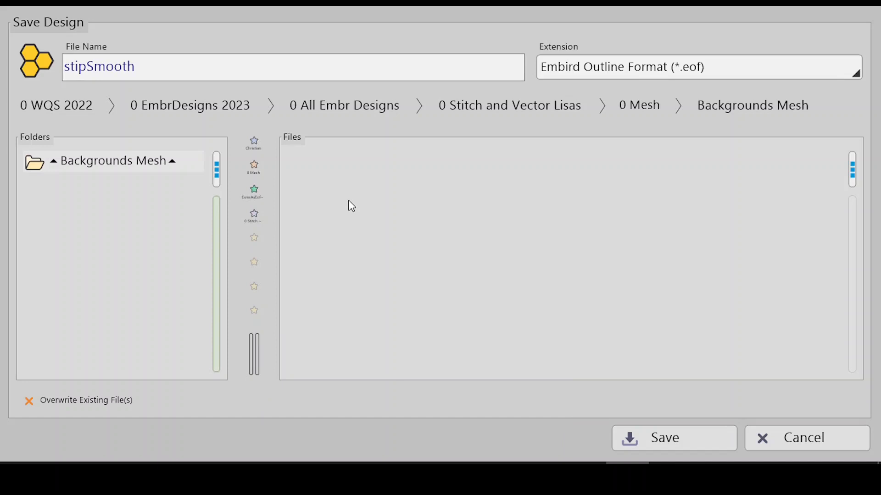
{"action": "right_click", "coordinate": [215, 175]}
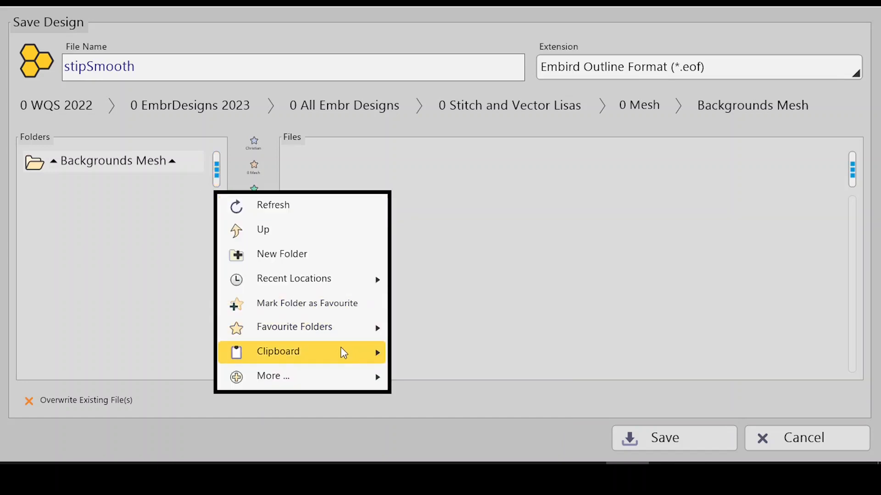
{"action": "mouse_move", "coordinate": [343, 353]}
{"action": "left_click", "coordinate": [457, 407]}
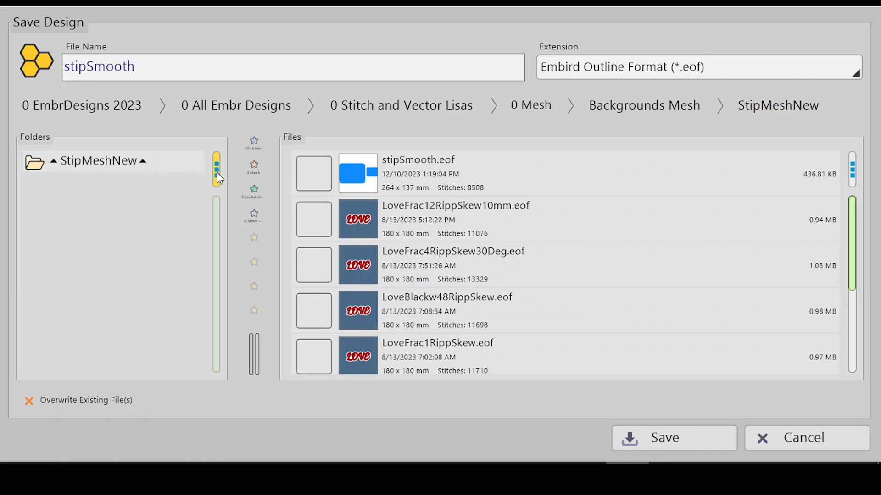
Look at the clipboard, archive and network drive options available for the pasted folder
{"action": "right_click", "coordinate": [215, 190]}
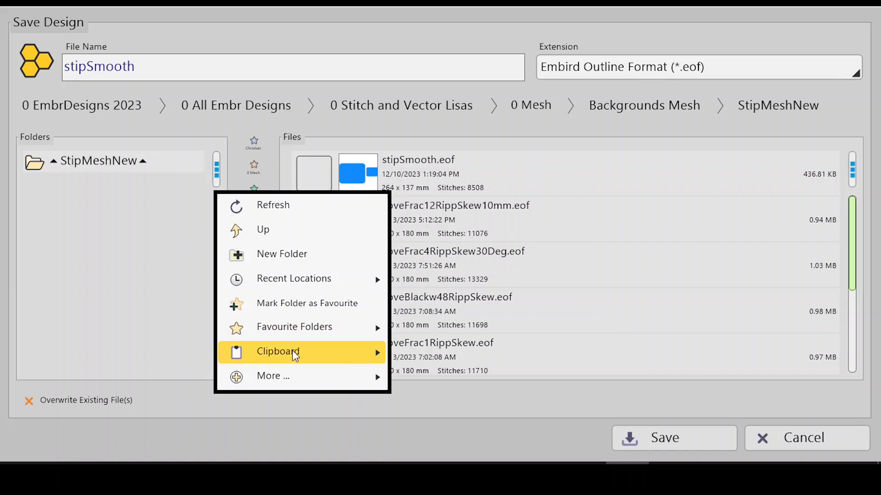
{"action": "left_click", "coordinate": [323, 358]}
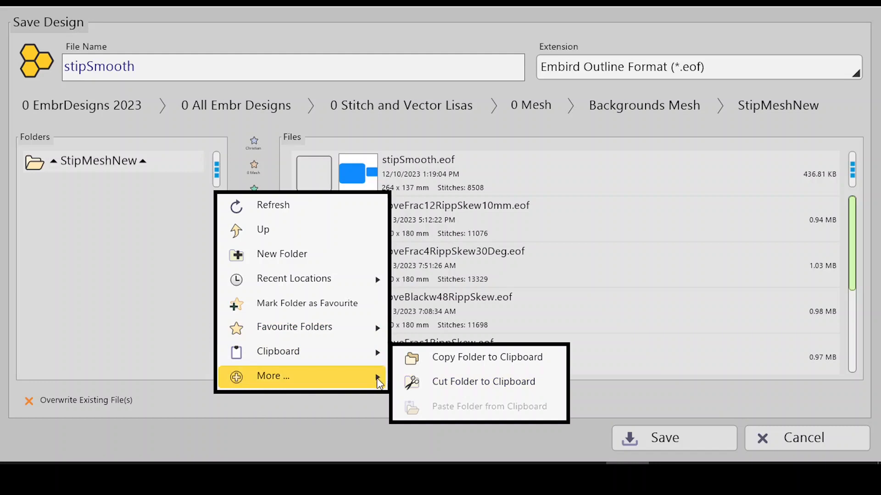
{"action": "mouse_move", "coordinate": [376, 376]}
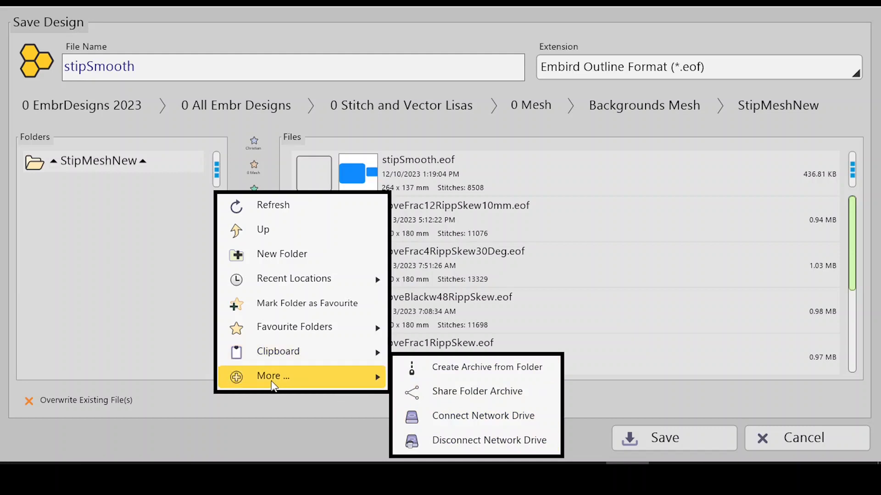
{"action": "left_click", "coordinate": [147, 250]}
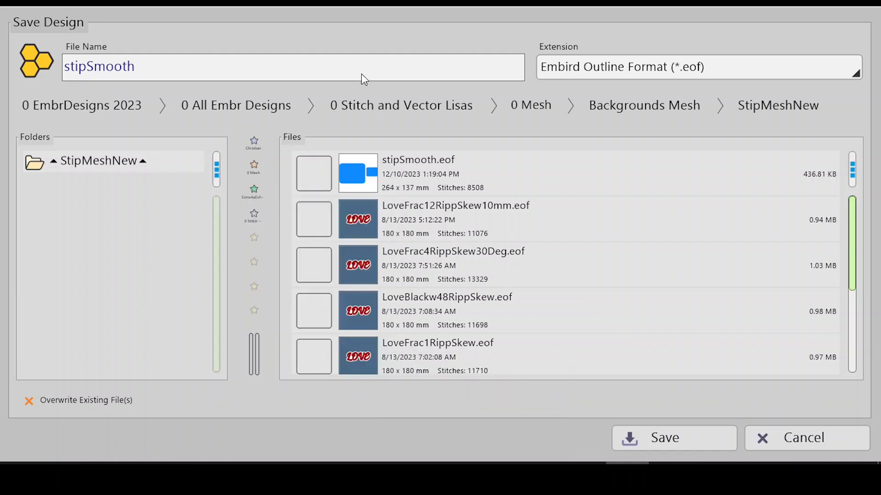
Delete the pasted StipMeshNew folder and all its content from Backgrounds Mesh
{"action": "right_click", "coordinate": [772, 106]}
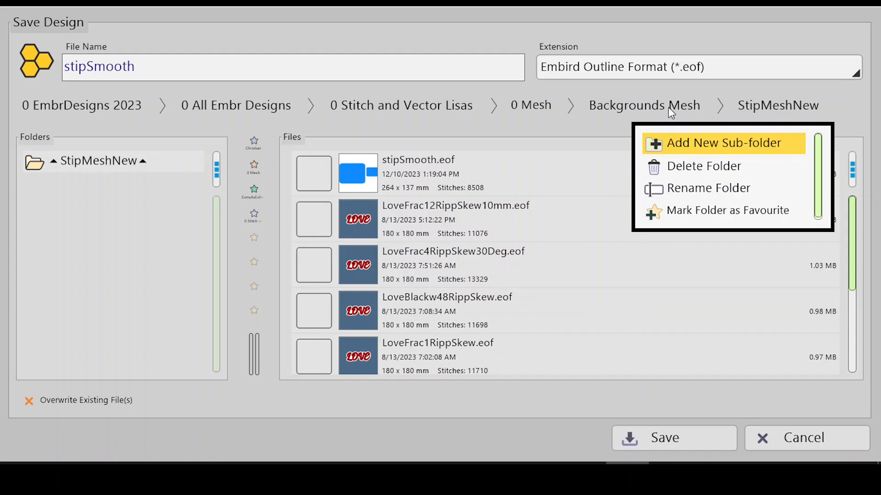
{"action": "left_click", "coordinate": [697, 169]}
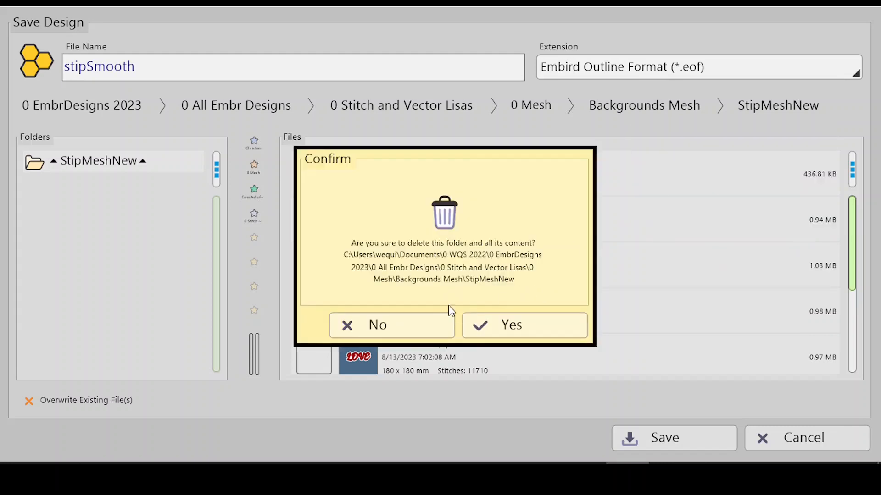
{"action": "left_click", "coordinate": [502, 325]}
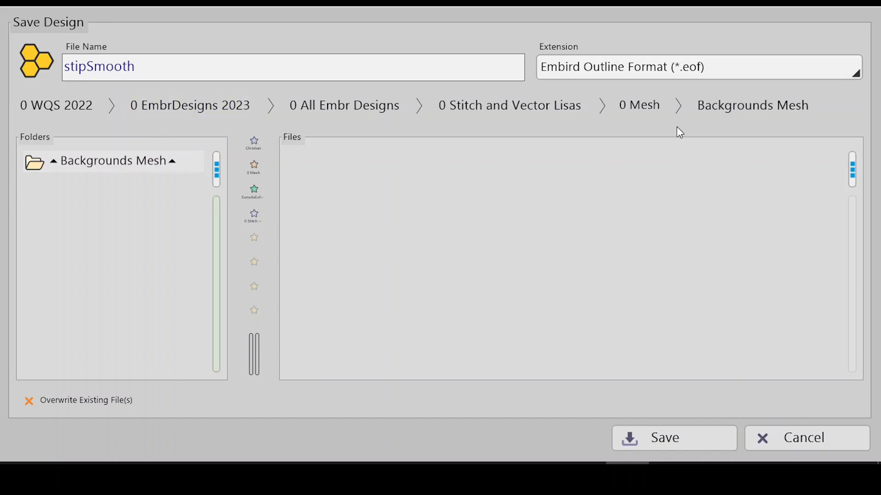
Save the design as stipSmooth in Embird Outline Format in the Backgrounds Mesh folder under 0 Mesh
{"action": "right_click", "coordinate": [746, 105]}
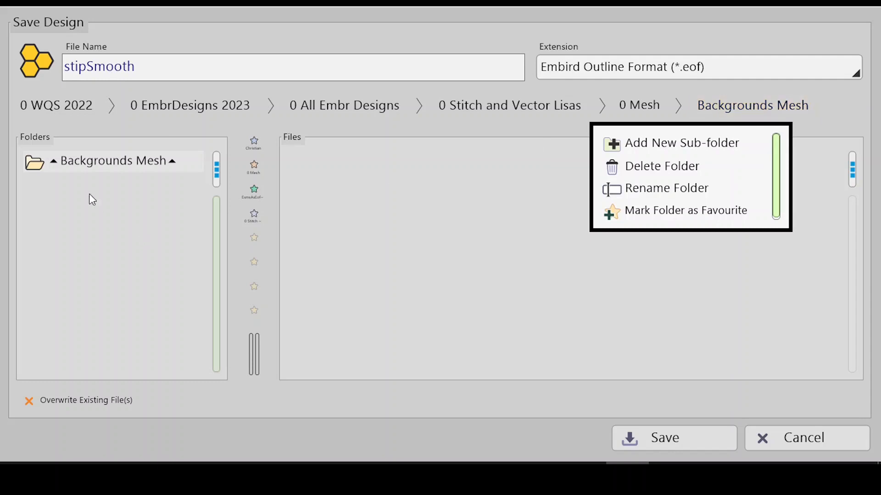
{"action": "left_click", "coordinate": [109, 158]}
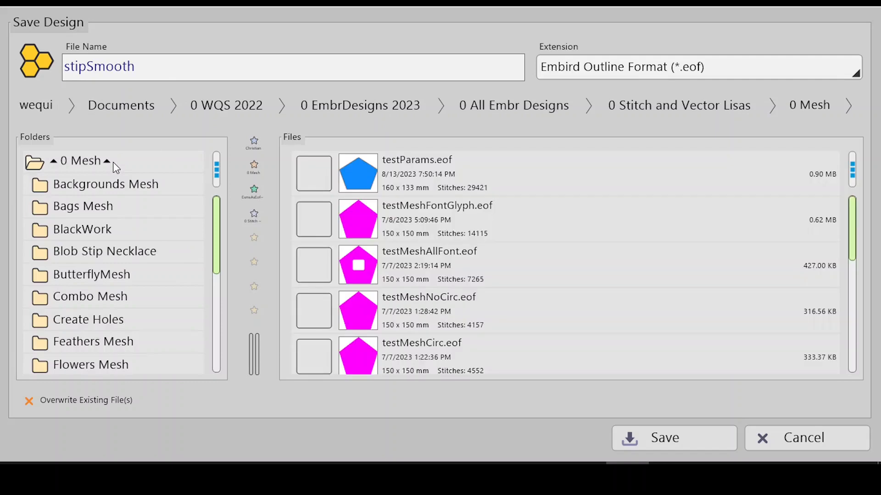
{"action": "left_click", "coordinate": [111, 185]}
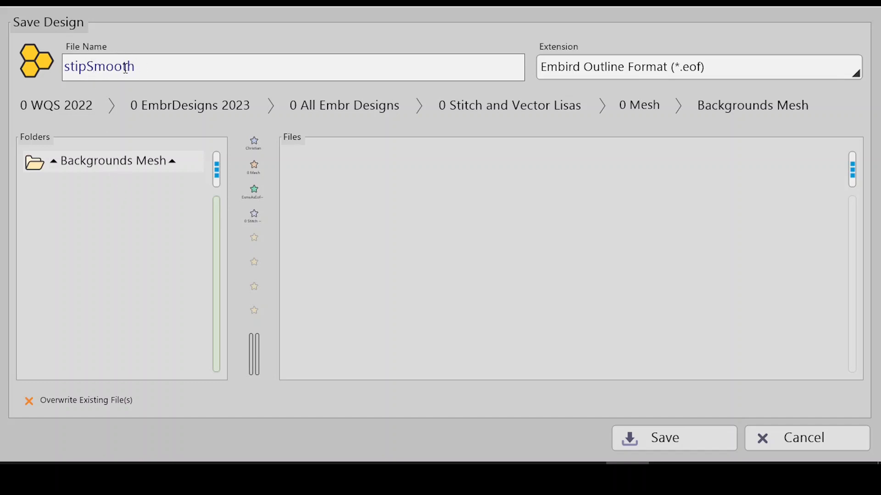
{"action": "left_click", "coordinate": [664, 437]}
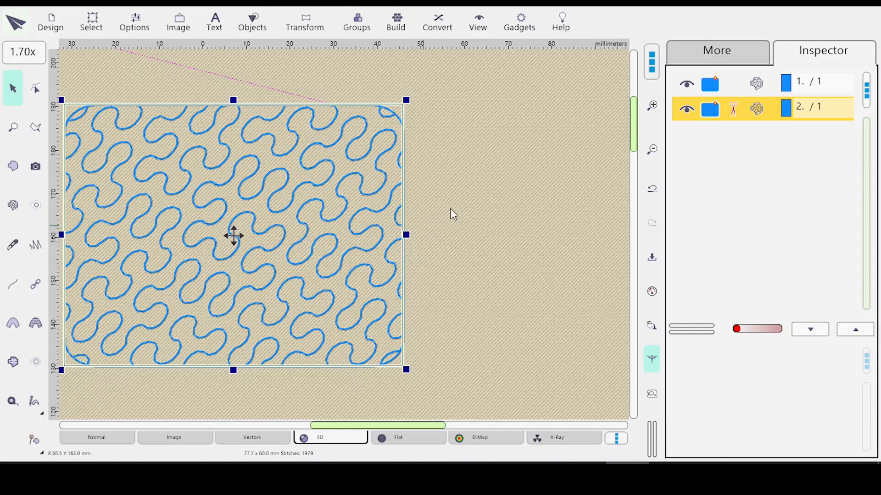
Delete the larger rounded rectangle with the straight-line net, the first object in the design
{"action": "left_click", "coordinate": [759, 84]}
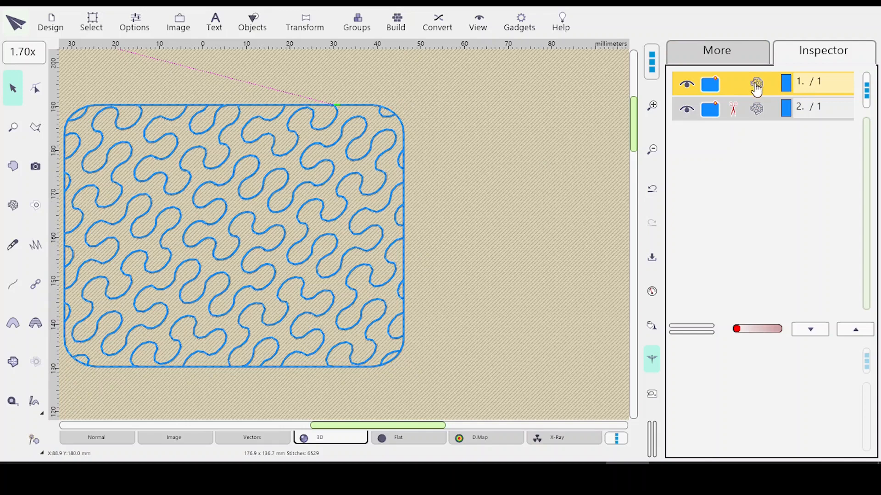
{"action": "left_click", "coordinate": [756, 89]}
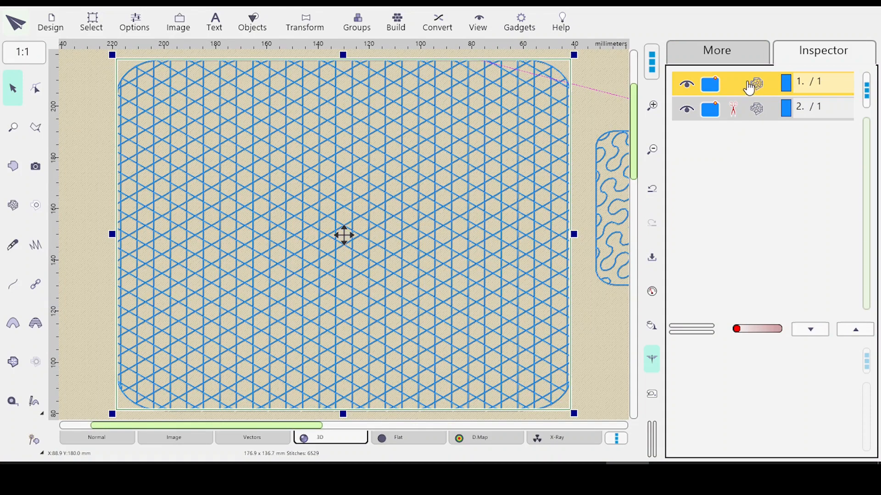
{"action": "key", "text": "Delete"}
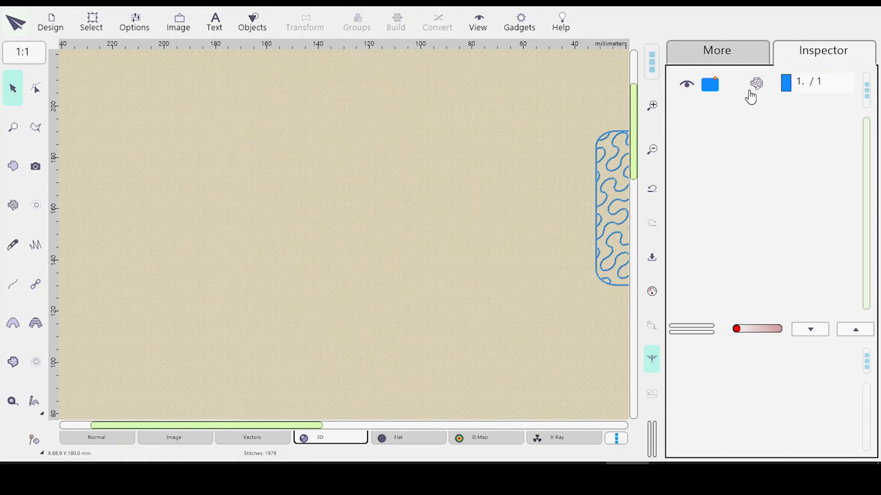
Select the remaining rounded rectangle with the fractal net and centre it in the work area
{"action": "left_click", "coordinate": [749, 89]}
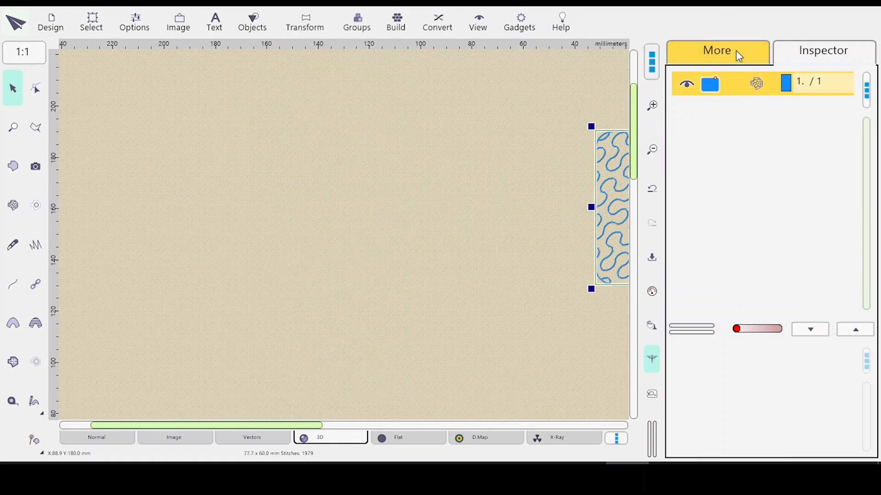
{"action": "left_click", "coordinate": [735, 51]}
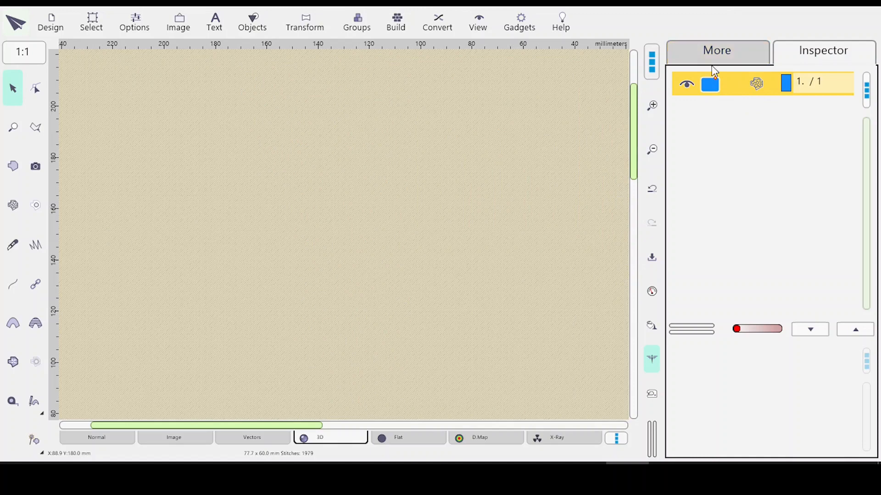
{"action": "key", "text": "ctrl+0"}
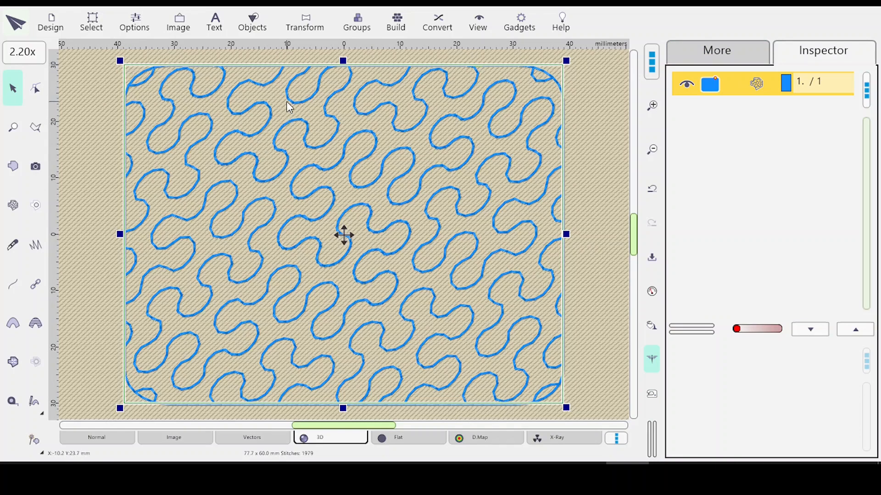
Save the centred single-object design to the existing stipSmooth file
{"action": "left_click", "coordinate": [52, 27]}
{"action": "left_click", "coordinate": [94, 118]}
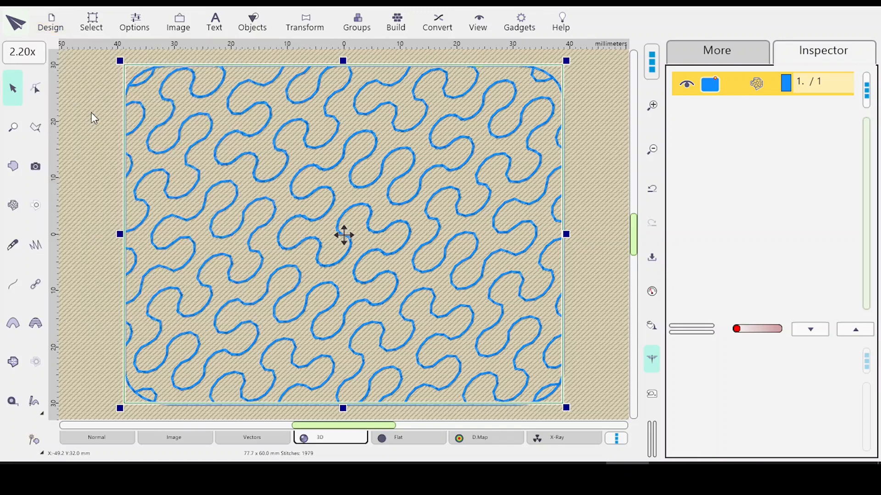
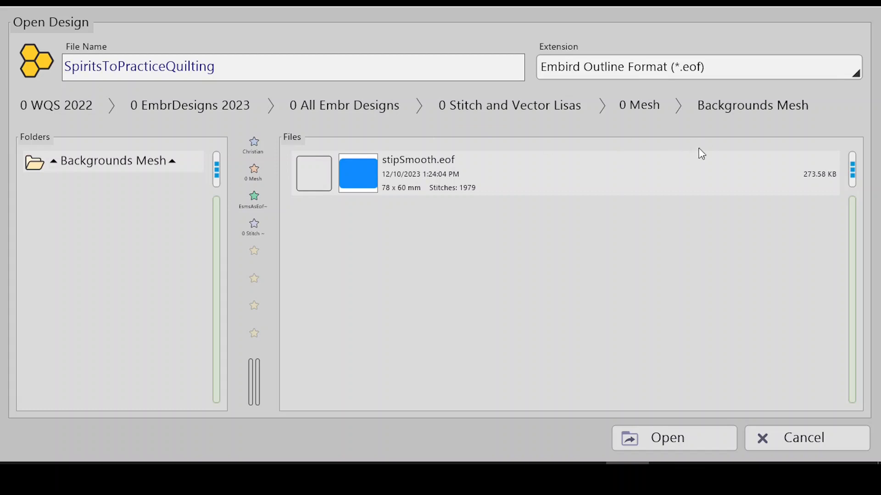
In the Open Design dialog, show the files as a Simple List and turn off Check Box Selection
{"action": "right_click", "coordinate": [853, 169]}
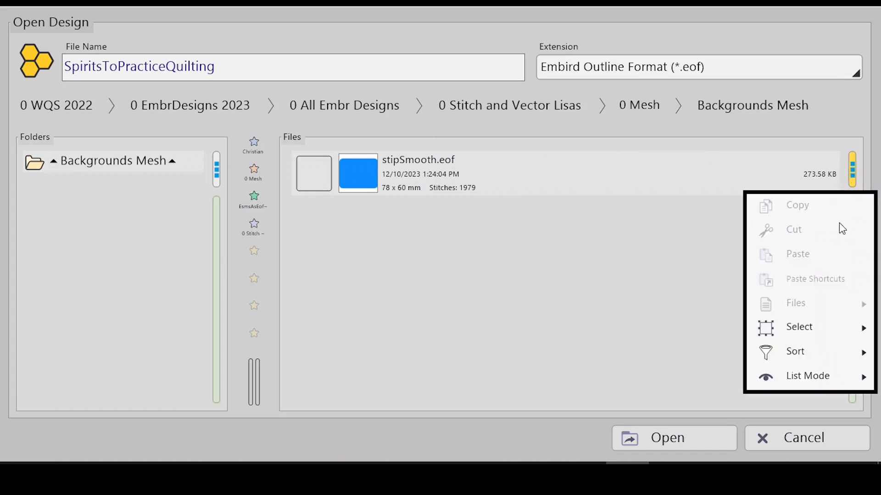
{"action": "left_click", "coordinate": [797, 376]}
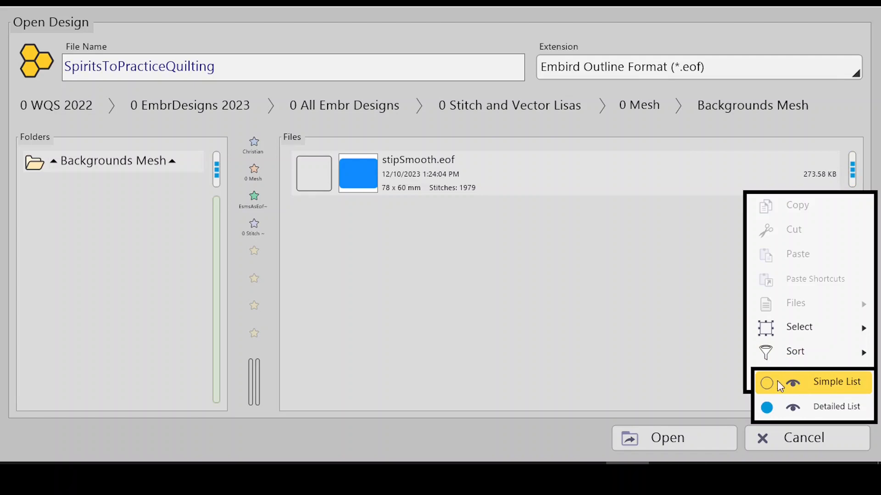
{"action": "left_click", "coordinate": [765, 383]}
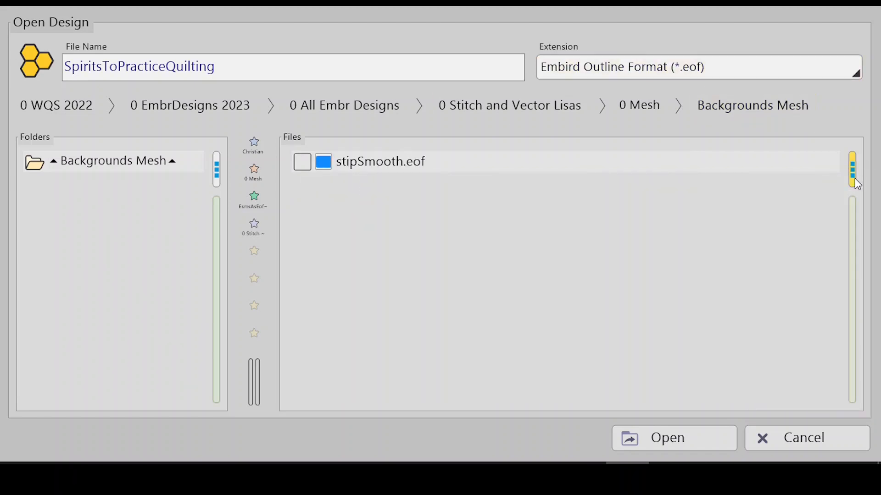
{"action": "right_click", "coordinate": [845, 188]}
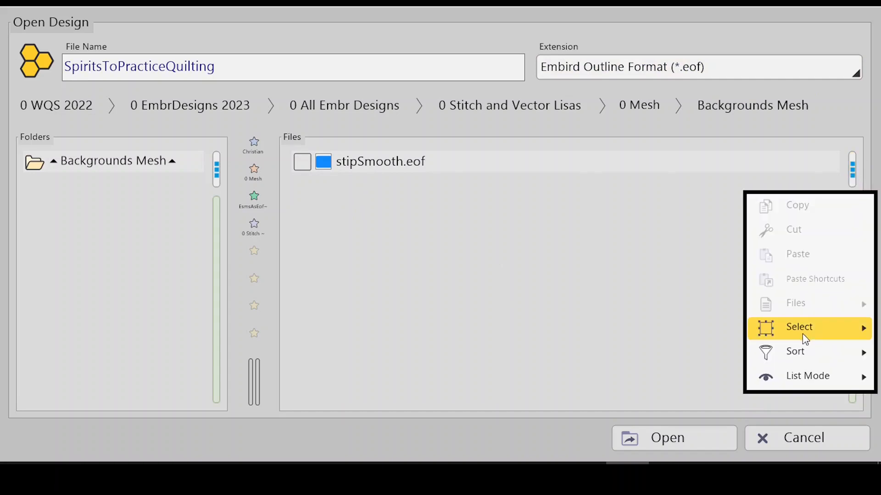
{"action": "mouse_move", "coordinate": [798, 336]}
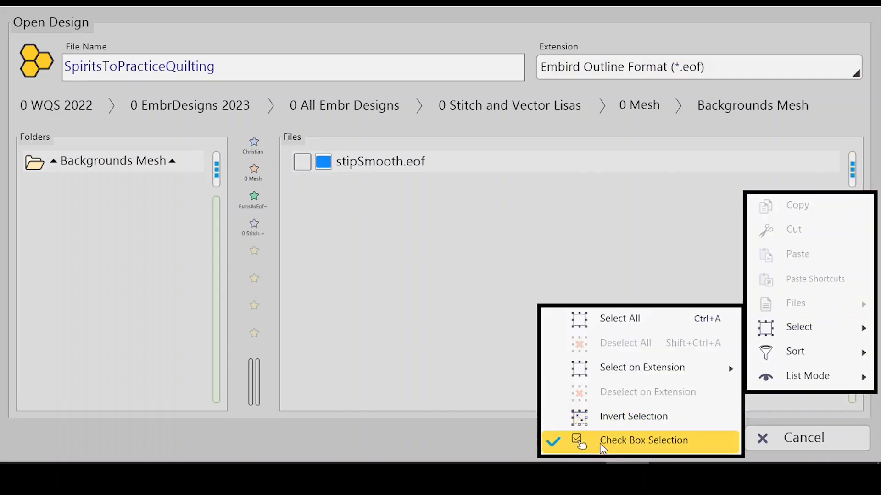
{"action": "left_click", "coordinate": [575, 441]}
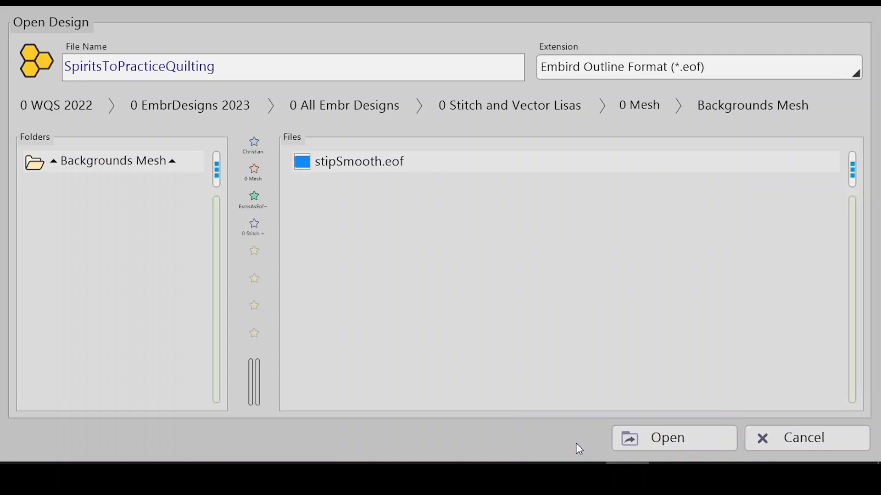
Switch the files to the Detailed List and select stipSmooth.eof to preview it
{"action": "right_click", "coordinate": [851, 167]}
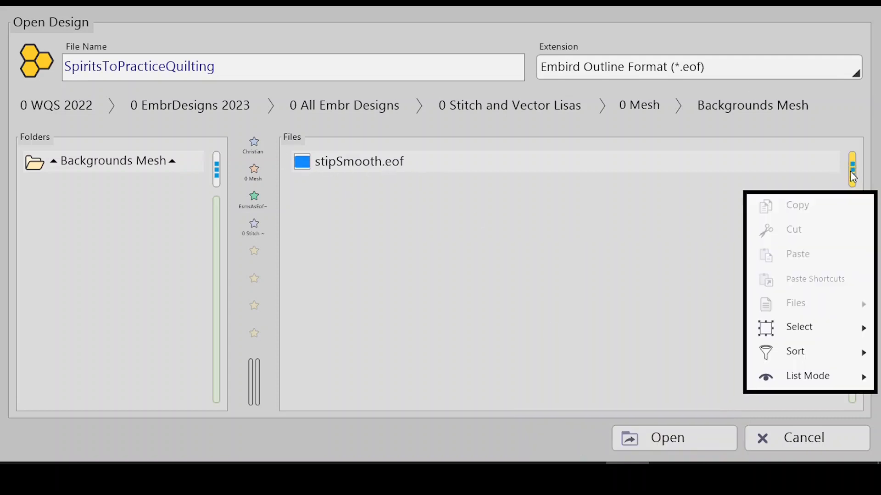
{"action": "mouse_move", "coordinate": [814, 389]}
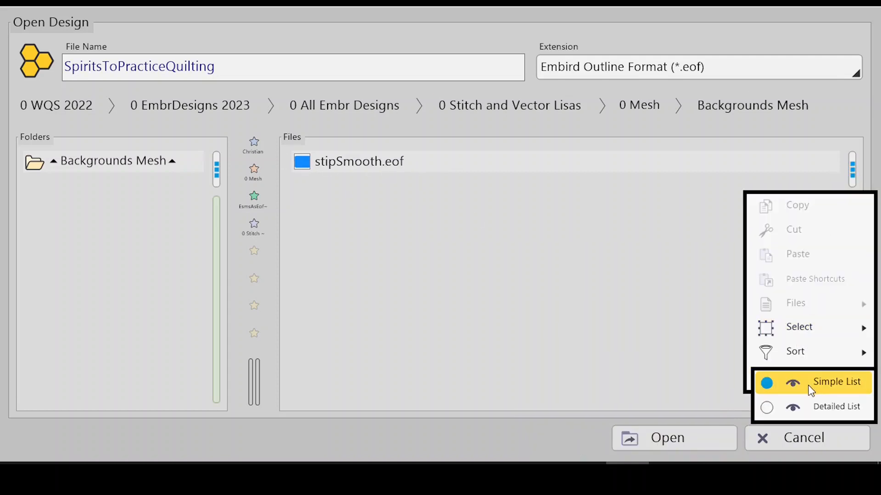
{"action": "left_click", "coordinate": [767, 408]}
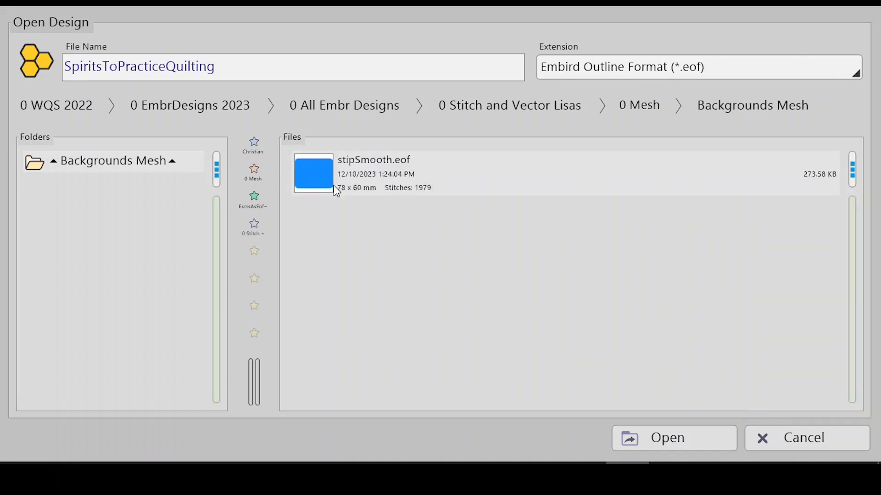
{"action": "left_click", "coordinate": [452, 192]}
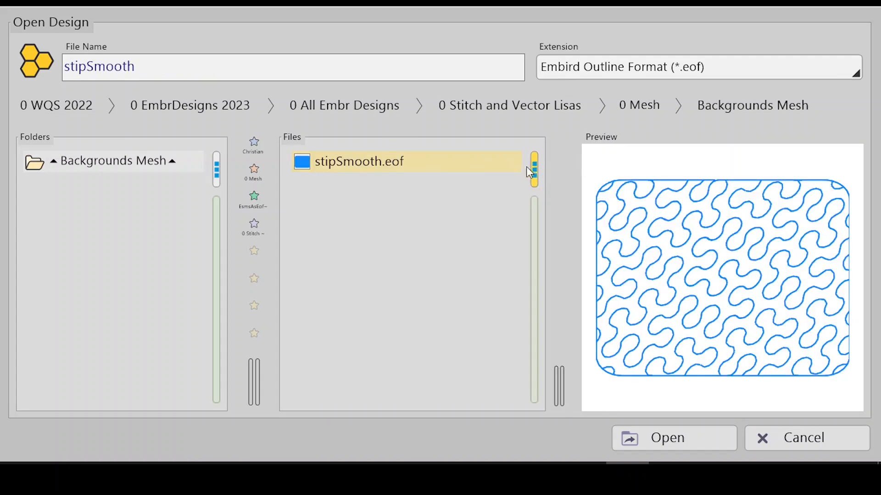
Enlarge the design preview at the expense of the file list and narrow the folder list
{"action": "right_click", "coordinate": [534, 171]}
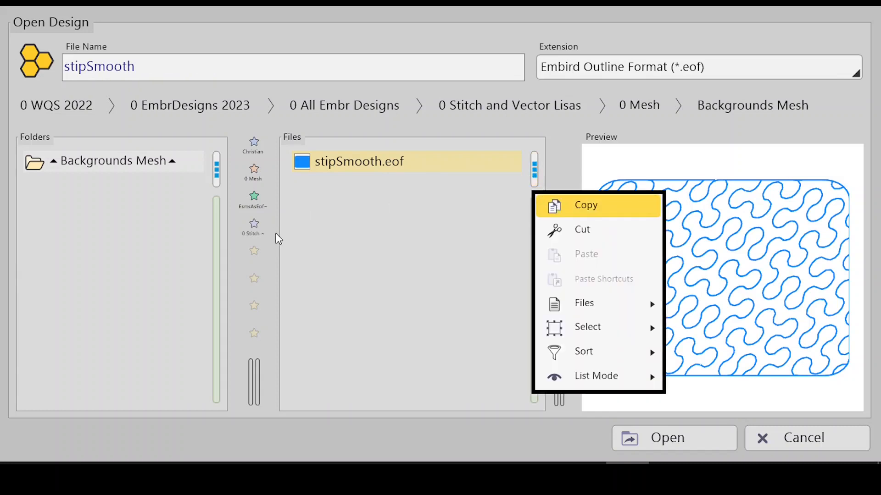
{"action": "left_click", "coordinate": [377, 292]}
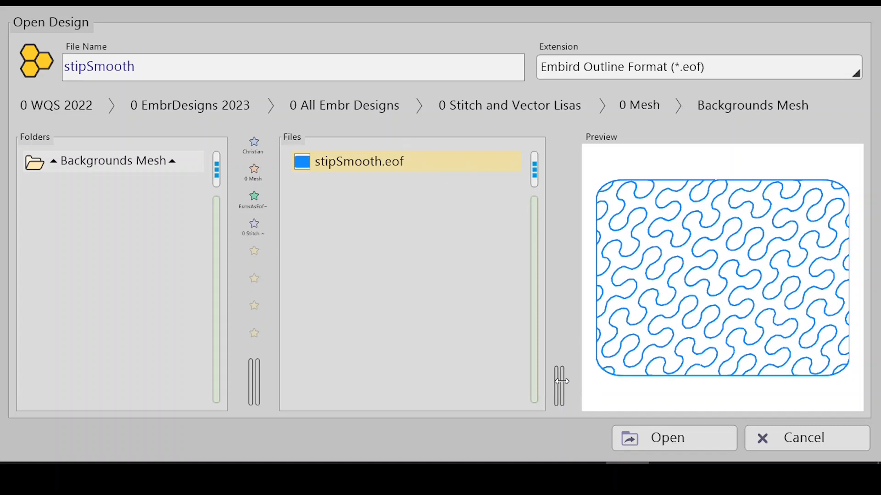
{"action": "left_click_drag", "start_coordinate": [562, 382], "coordinate": [494, 353]}
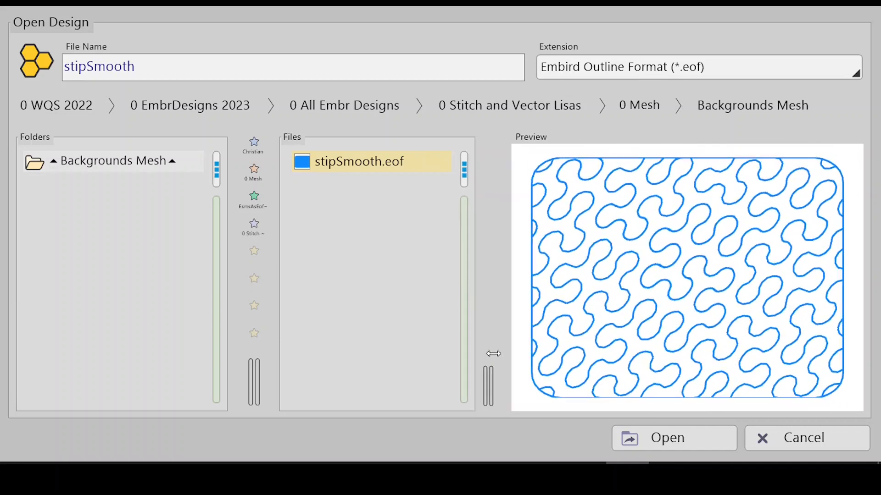
{"action": "left_click_drag", "start_coordinate": [254, 381], "coordinate": [212, 380]}
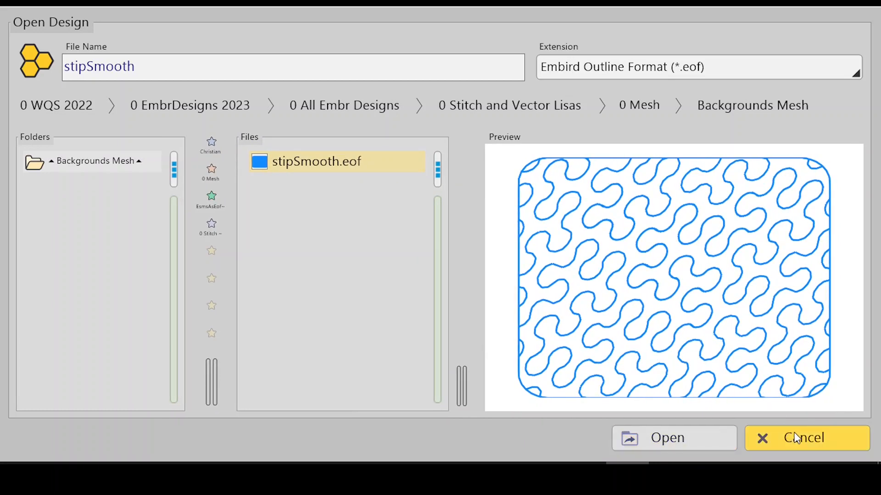